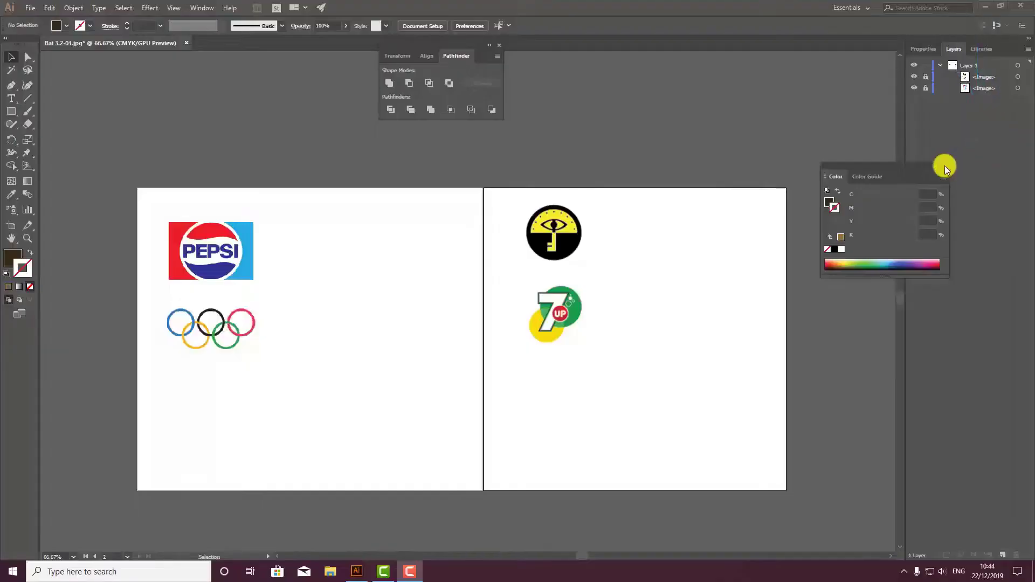
# Dock the Pathfinder panel at the upper right beside Layers and pick the Rectangle Tool
pyautogui.moveTo(442, 46); pyautogui.dragTo(836, 54)
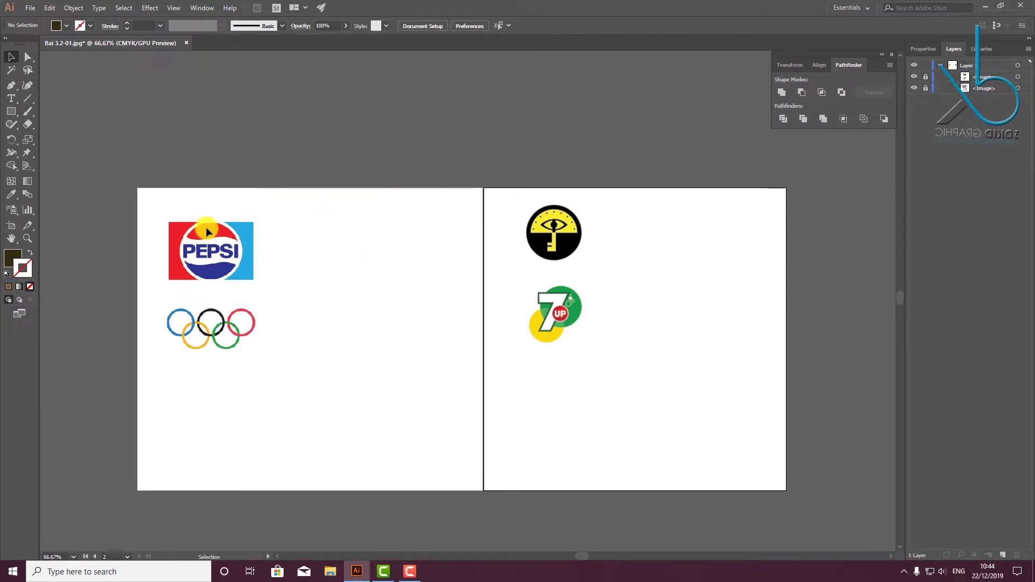
pyautogui.scroll(-2, 203, 228)
pyautogui.scroll(-1, 264, 227)
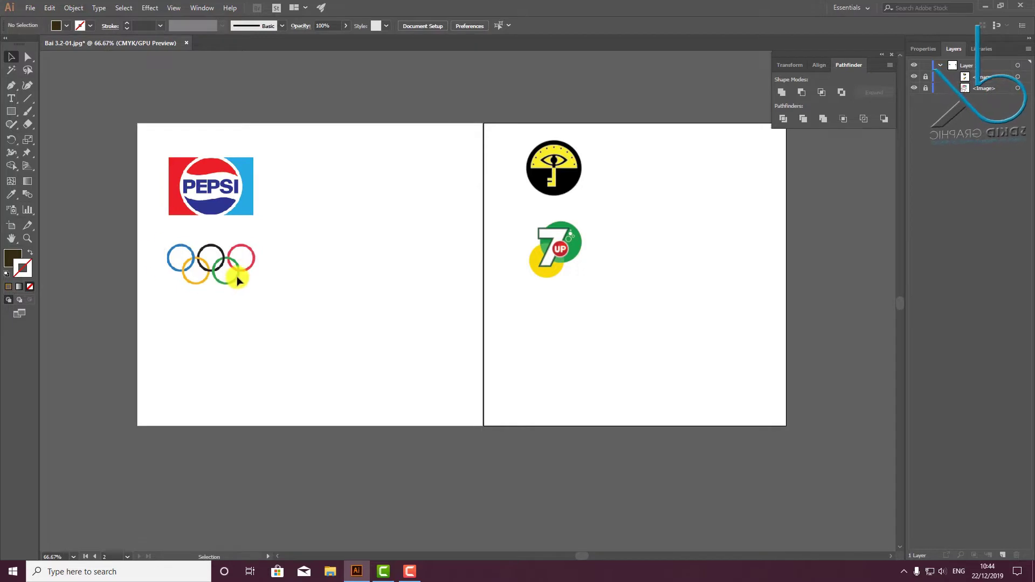
pyautogui.scroll(1, 148, 216)
pyautogui.click(11, 111)
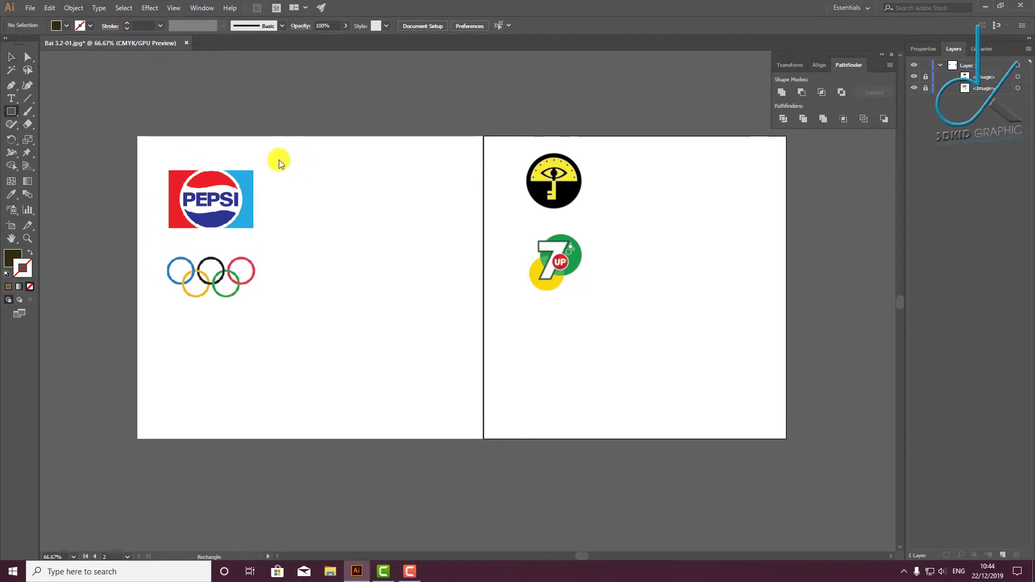
# Draw a rectangle beside the Pepsi logo and nudge it level with the logo
pyautogui.moveTo(294, 171)
pyautogui.mouseDown()
pyautogui.moveTo(346, 216)
pyautogui.moveTo(453, 250)
pyautogui.mouseUp()
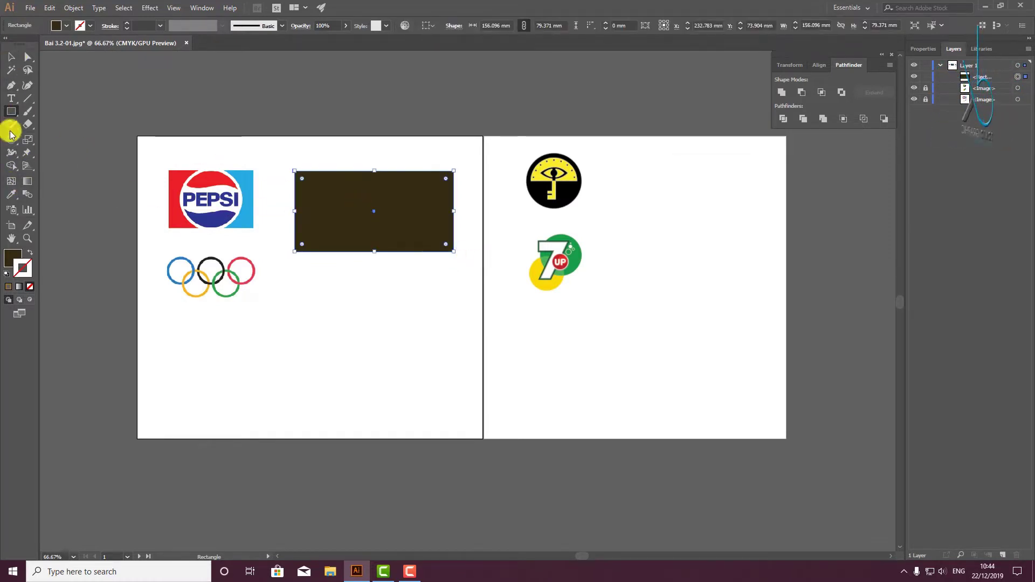
pyautogui.rightClick(10, 112)
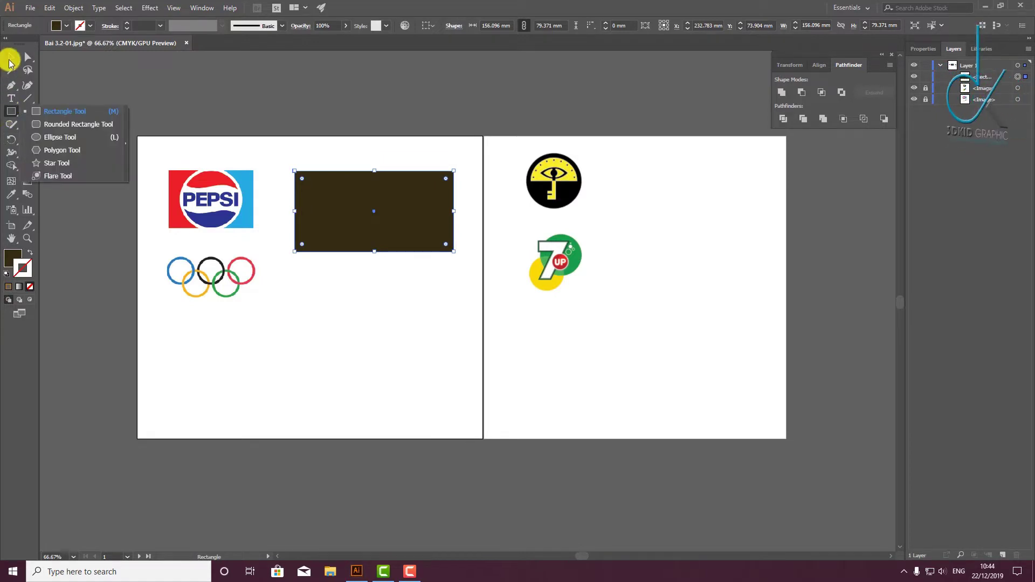
pyautogui.click(11, 57)
pyautogui.click(380, 118)
pyautogui.click(399, 199)
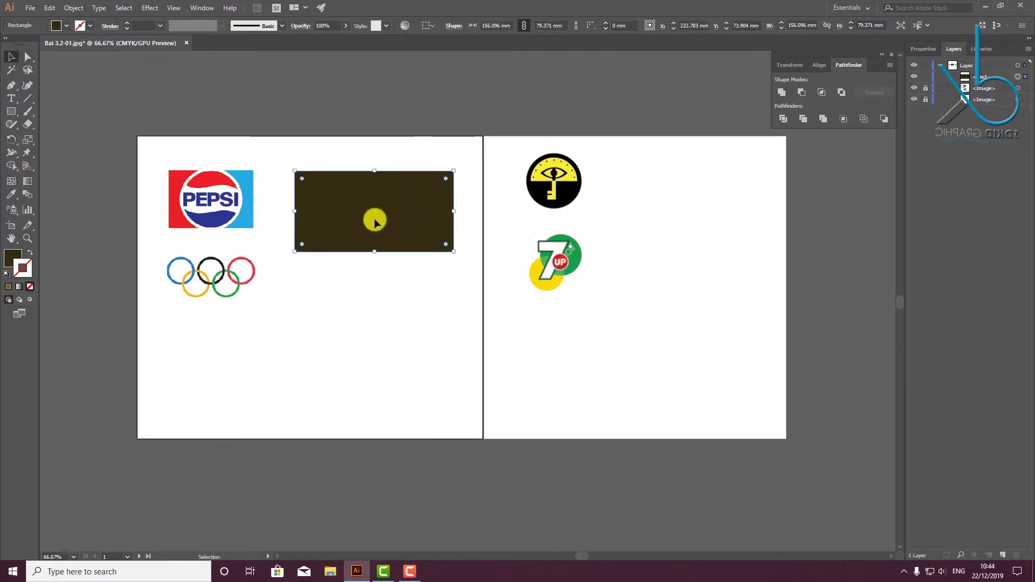
pyautogui.moveTo(375, 221); pyautogui.dragTo(374, 217)
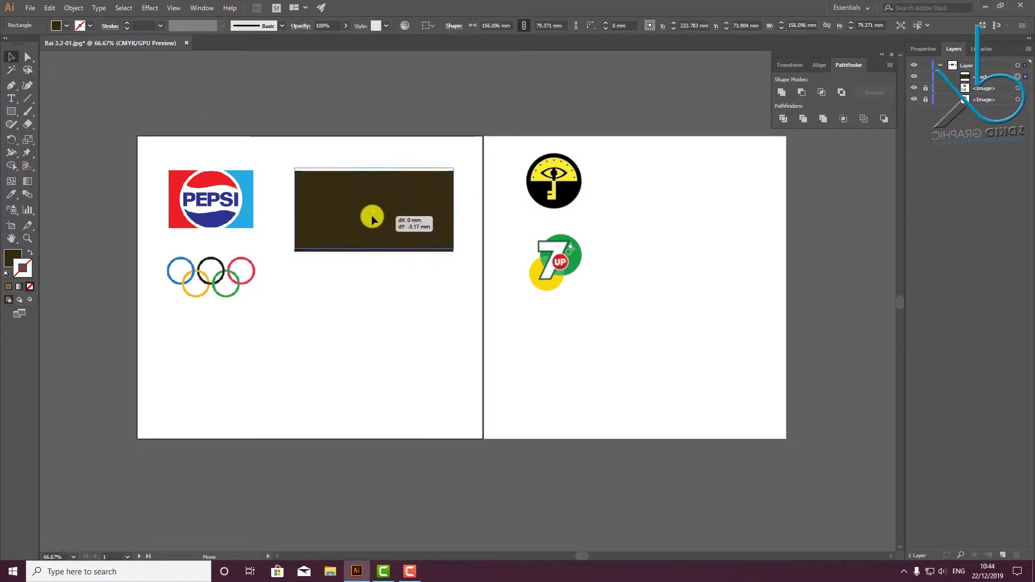
# Fill the rectangle with the Pepsi logo's red using the Eyedropper
pyautogui.click(12, 195)
pyautogui.click(172, 186)
pyautogui.click(11, 57)
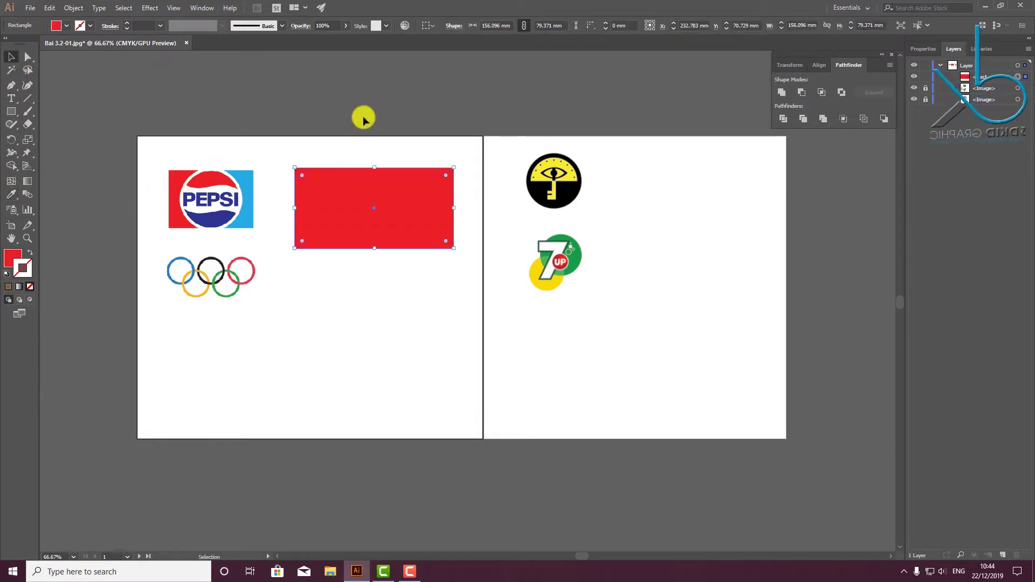
pyautogui.click(367, 113)
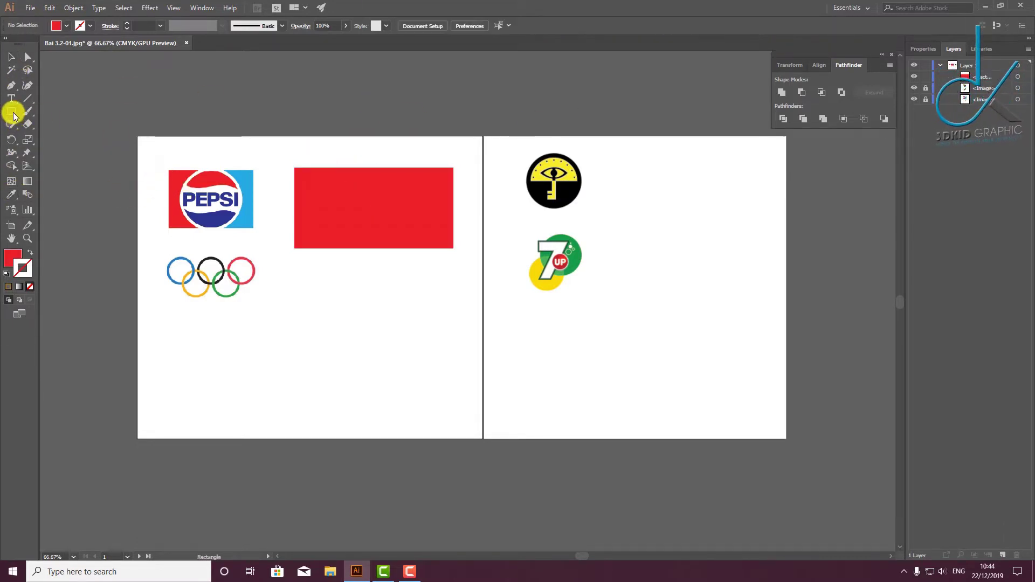
pyautogui.moveTo(14, 115); pyautogui.dragTo(58, 136)
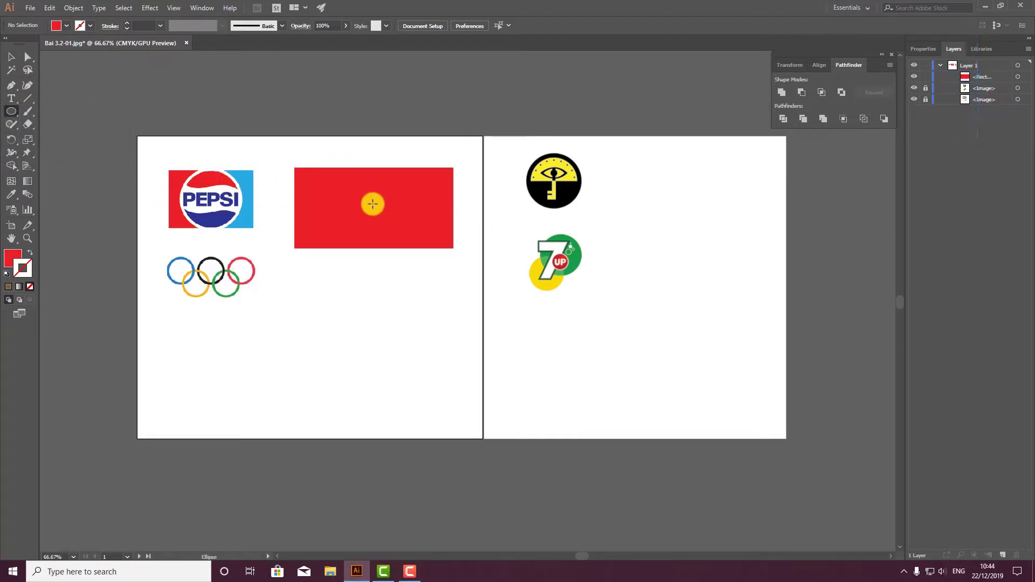
# Draw a circle centred on the red rectangle and fill it with the Pepsi dark blue
pyautogui.moveTo(375, 207); pyautogui.dragTo(345, 163)
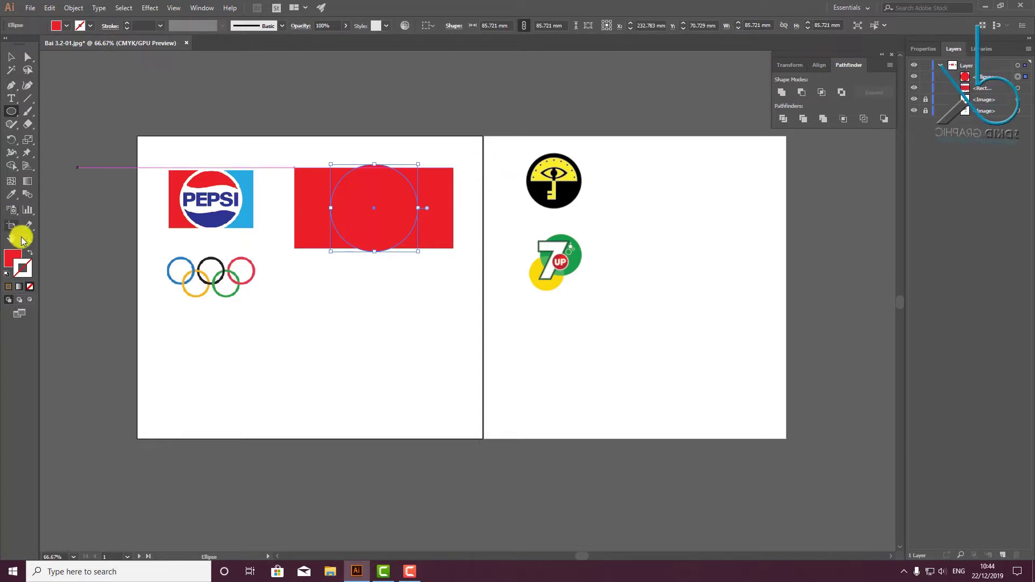
pyautogui.click(11, 192)
pyautogui.click(251, 185)
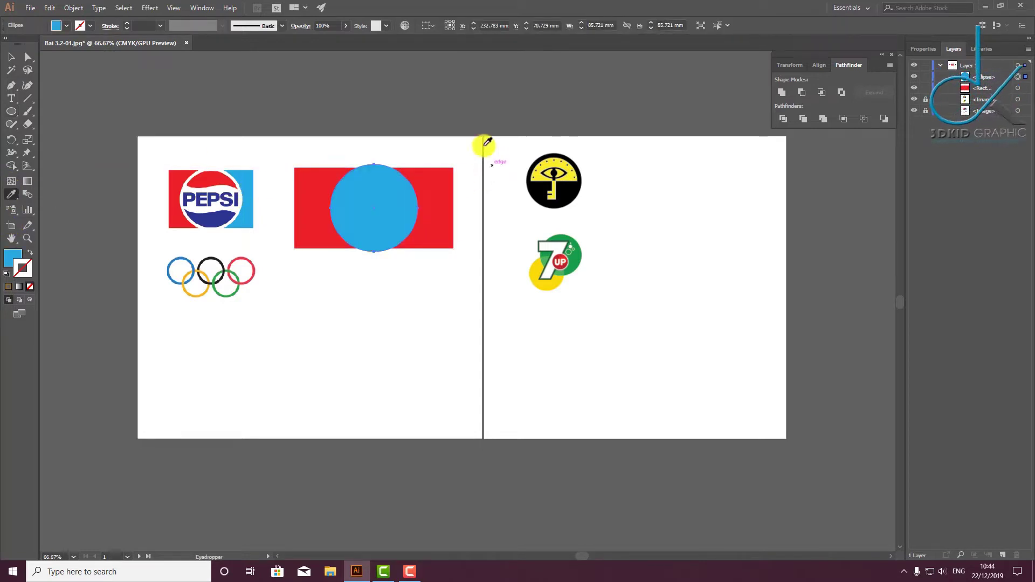
pyautogui.click(220, 218)
# Marquee-select both the rectangle and the blue circle together
pyautogui.click(21, 52)
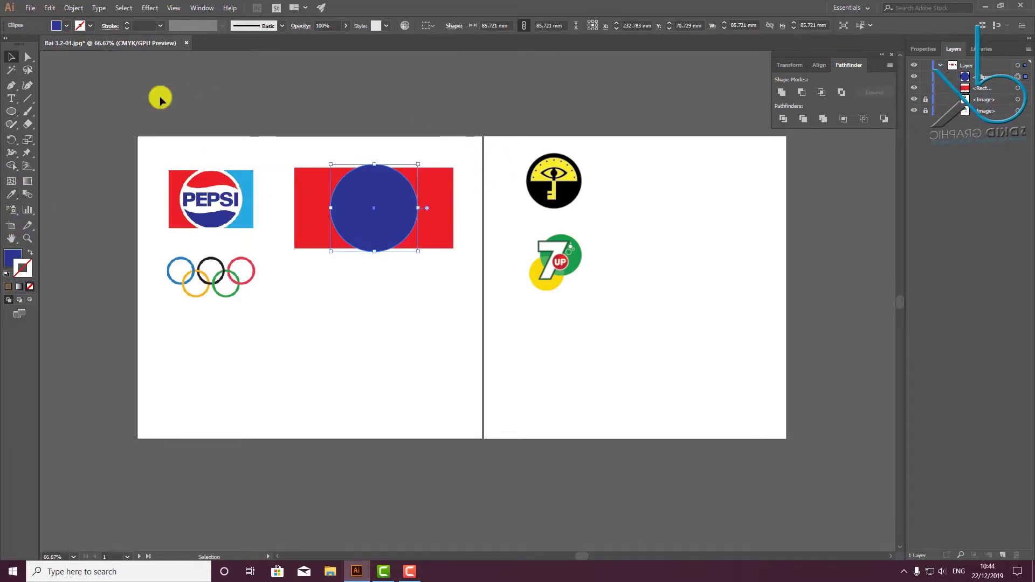
pyautogui.hotkey('ctrl', 'shift', 'a')
pyautogui.scroll(2, 404, 205)
pyautogui.scroll(-3, 335, 177)
pyautogui.moveTo(280, 132); pyautogui.dragTo(461, 269)
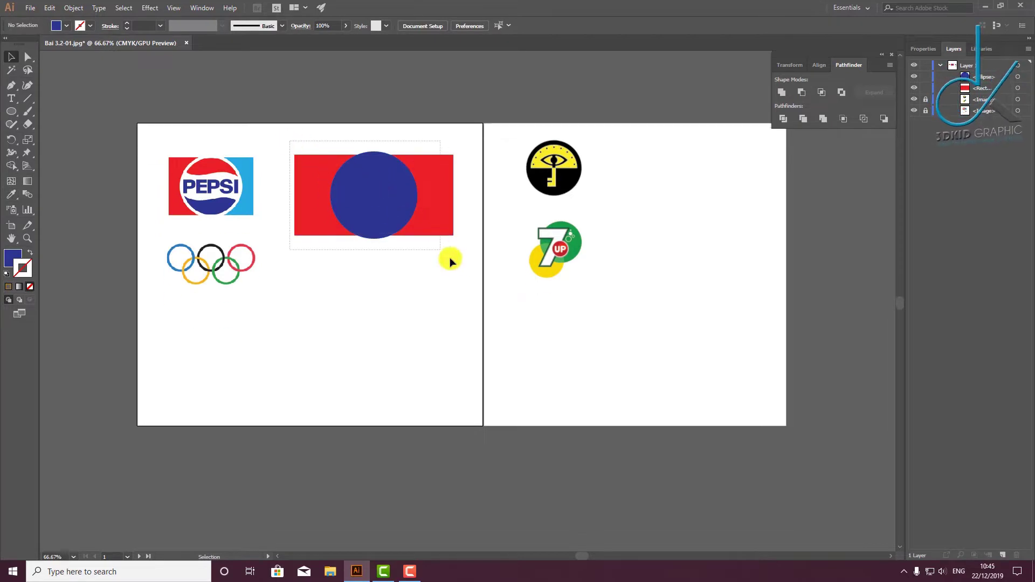
pyautogui.click(372, 200)
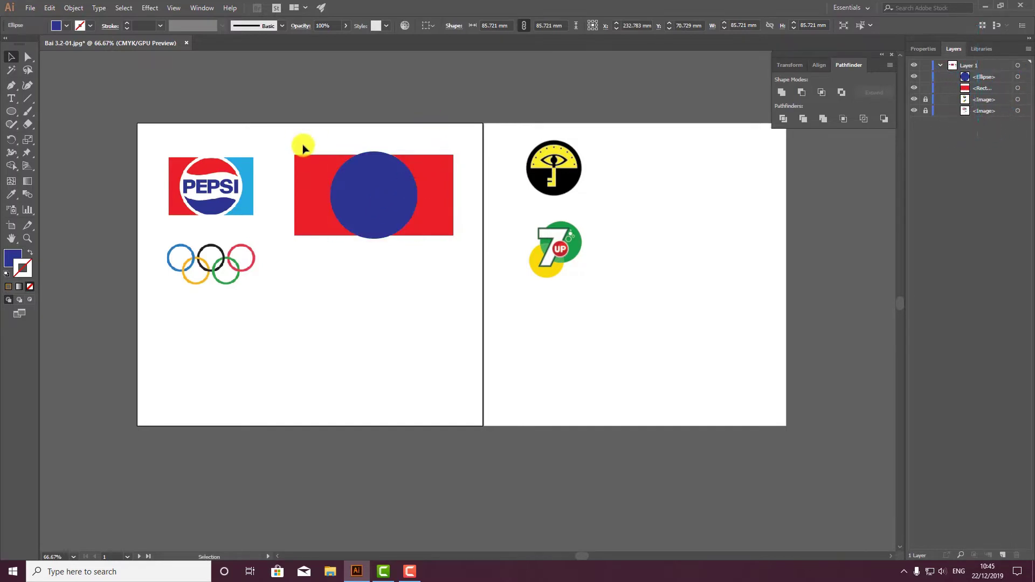
pyautogui.moveTo(300, 140); pyautogui.dragTo(462, 274)
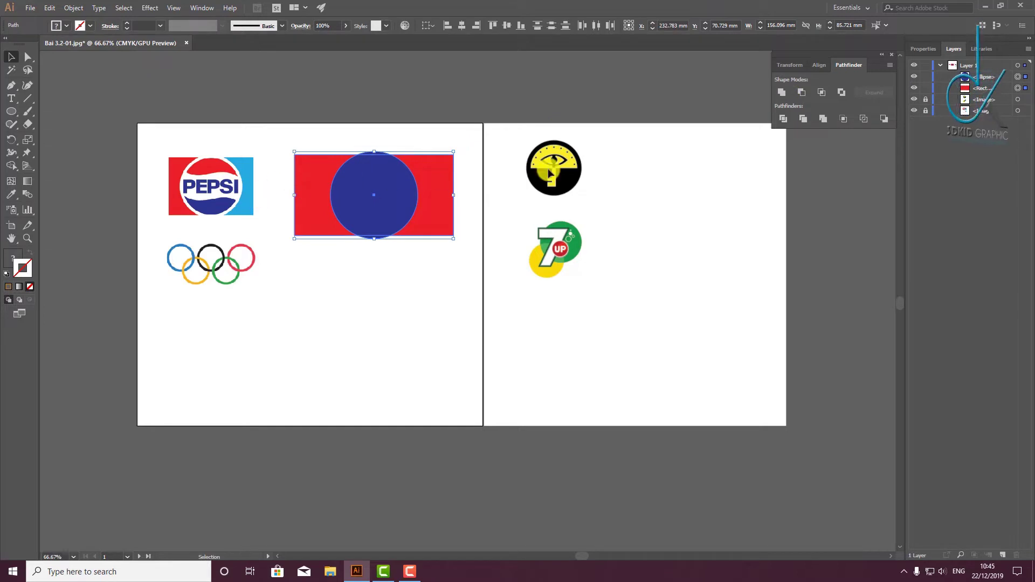
# Punch the circle out of the rectangle with Minus Front and ungroup the two halves
pyautogui.click(803, 93)
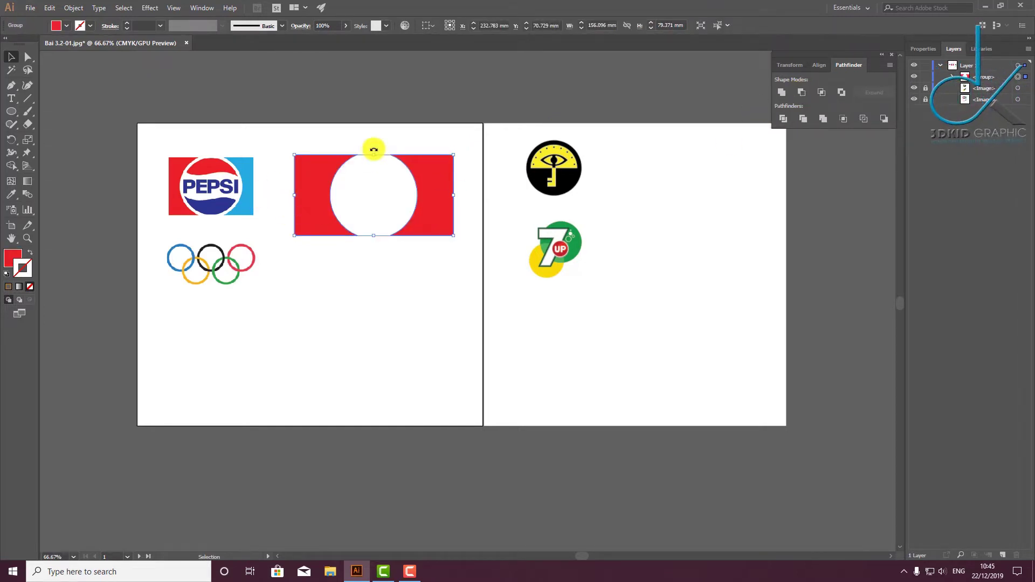
pyautogui.click(476, 164)
pyautogui.click(447, 177)
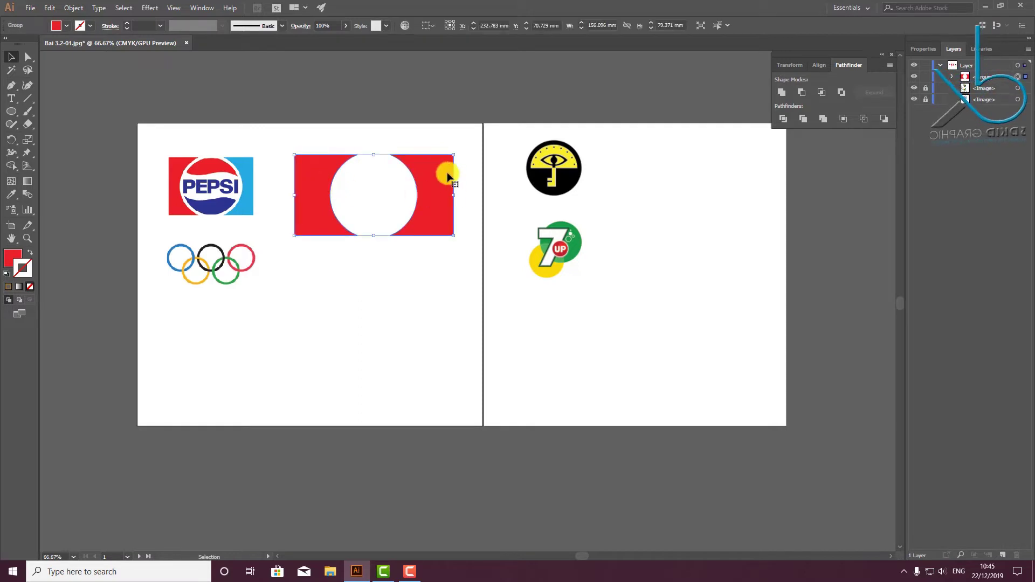
pyautogui.rightClick(426, 204)
pyautogui.click(461, 275)
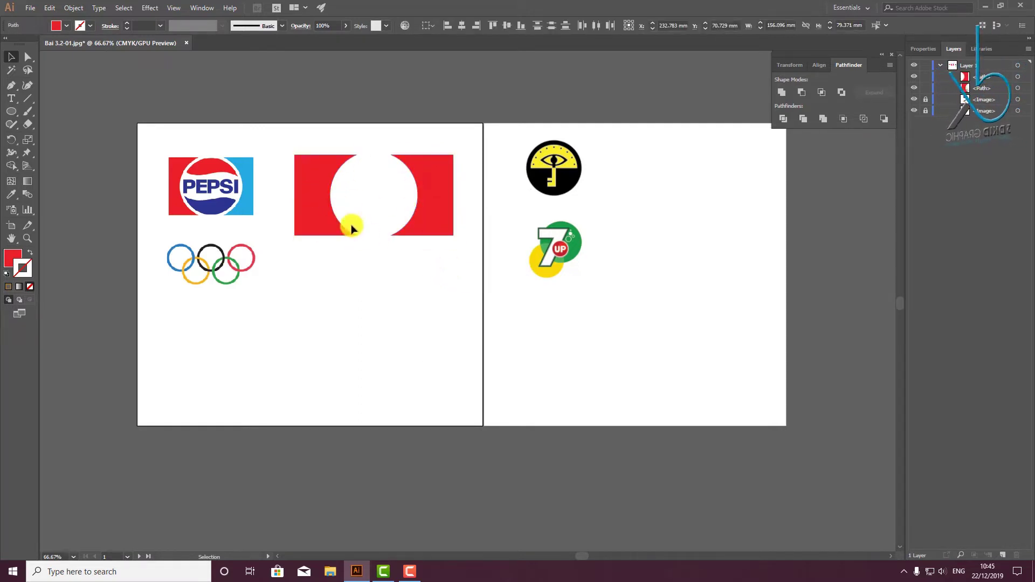
# Colour the right half Pepsi light blue, group both halves, and paste the dark circle back in front
pyautogui.click(436, 216)
pyautogui.click(11, 195)
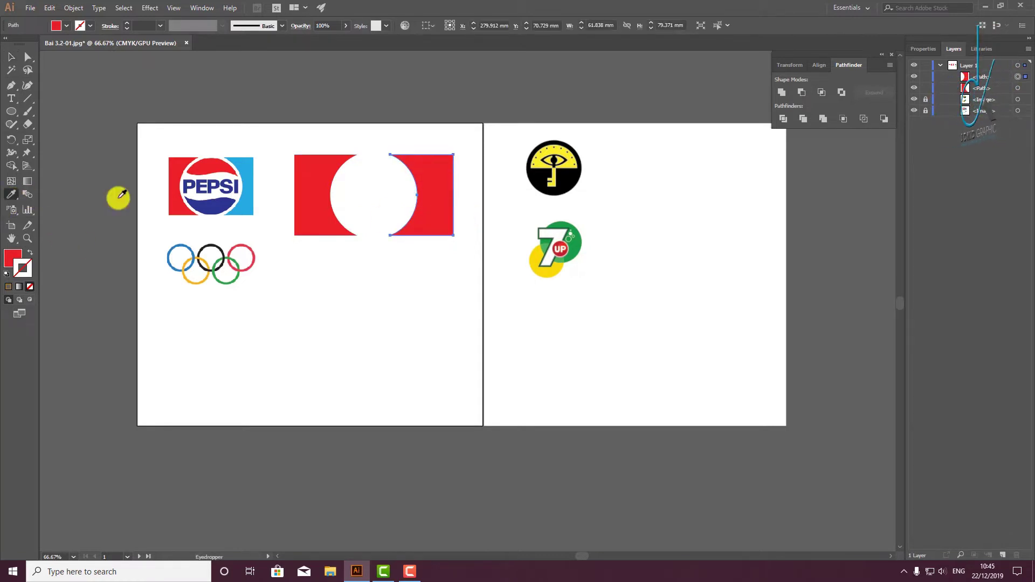
pyautogui.click(240, 170)
pyautogui.click(11, 56)
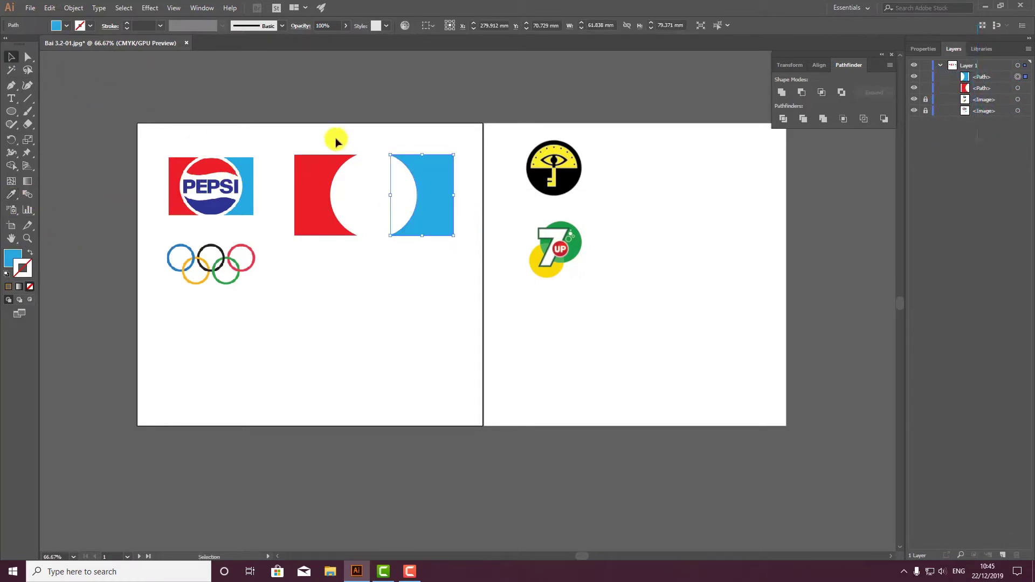
pyautogui.moveTo(292, 136)
pyautogui.mouseDown()
pyautogui.moveTo(487, 242)
pyautogui.moveTo(474, 238)
pyautogui.mouseUp()
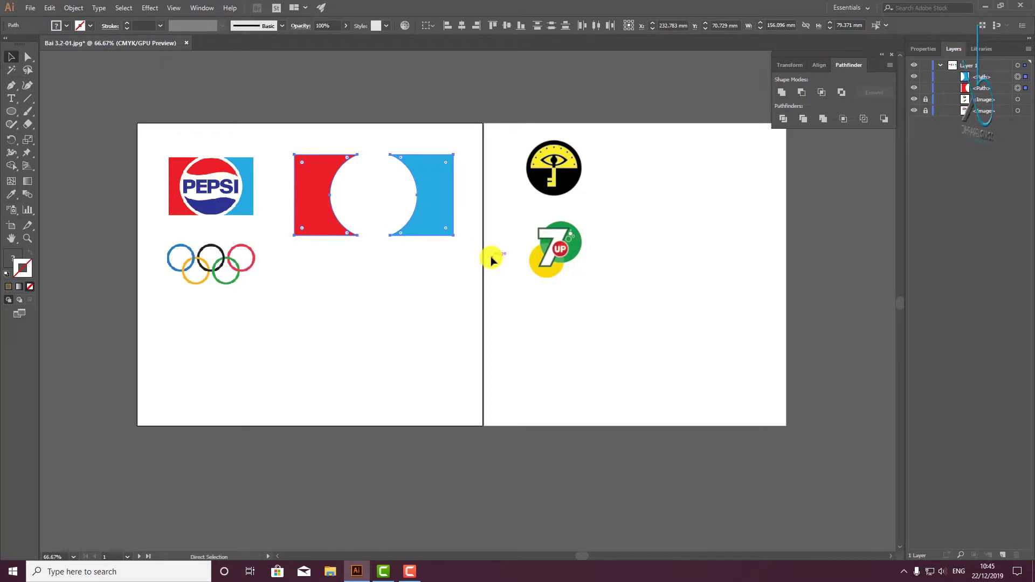
pyautogui.hotkey('ctrl', 'g')
pyautogui.click(453, 126)
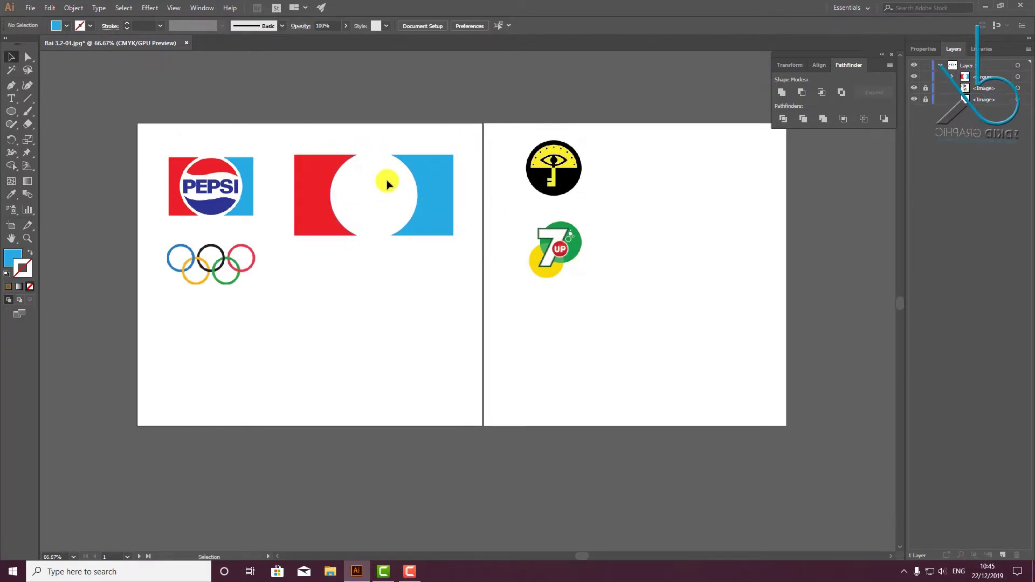
pyautogui.hotkey('ctrl', 'f')
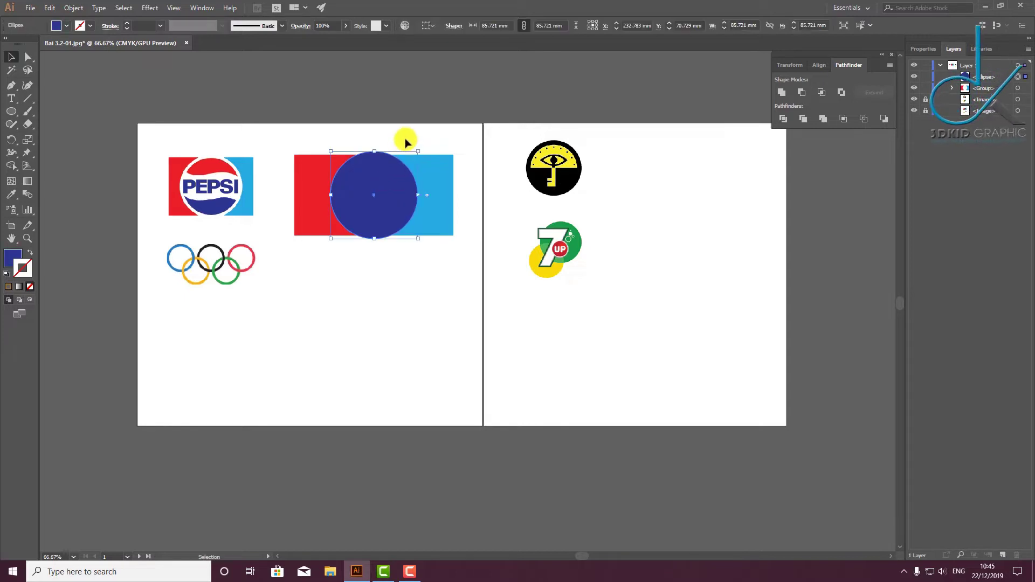
# Shrink the dark blue circle about its centre to roughly 74.87 mm, leaving a white ring
pyautogui.click(361, 195)
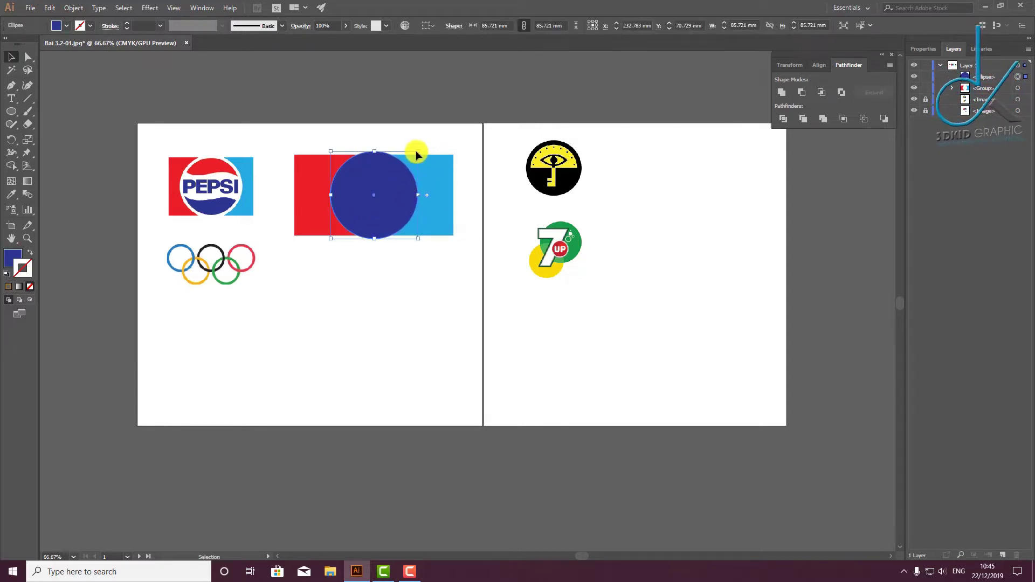
pyautogui.moveTo(417, 152); pyautogui.dragTo(412, 157)
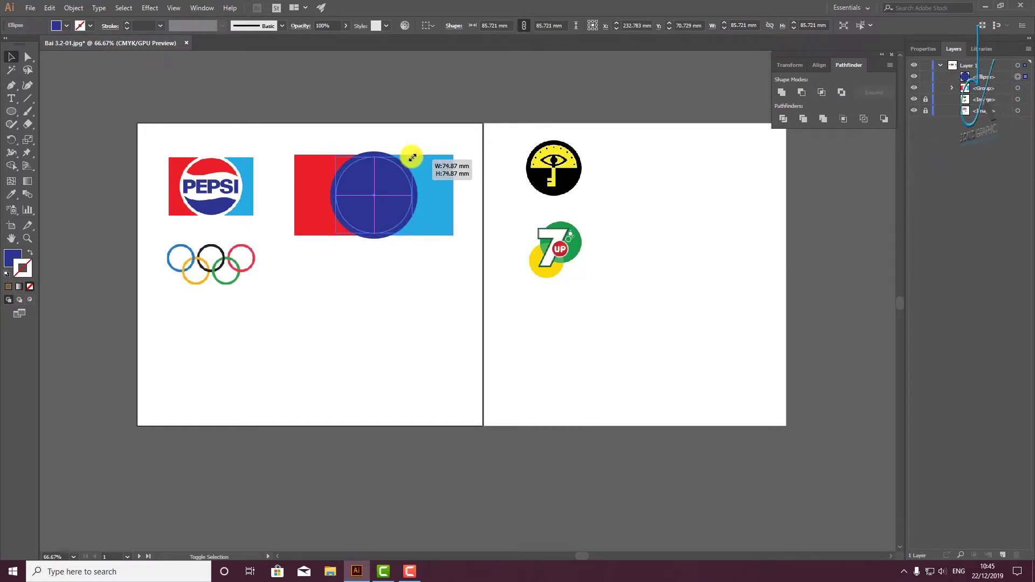
pyautogui.moveTo(413, 157); pyautogui.dragTo(414, 156)
pyautogui.click(423, 139)
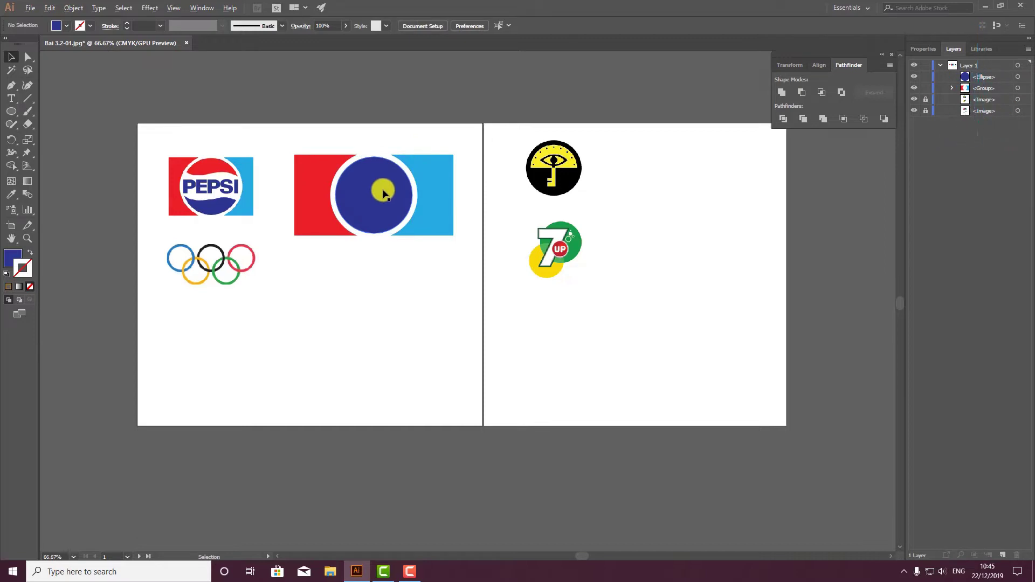
pyautogui.scroll(1, 383, 194)
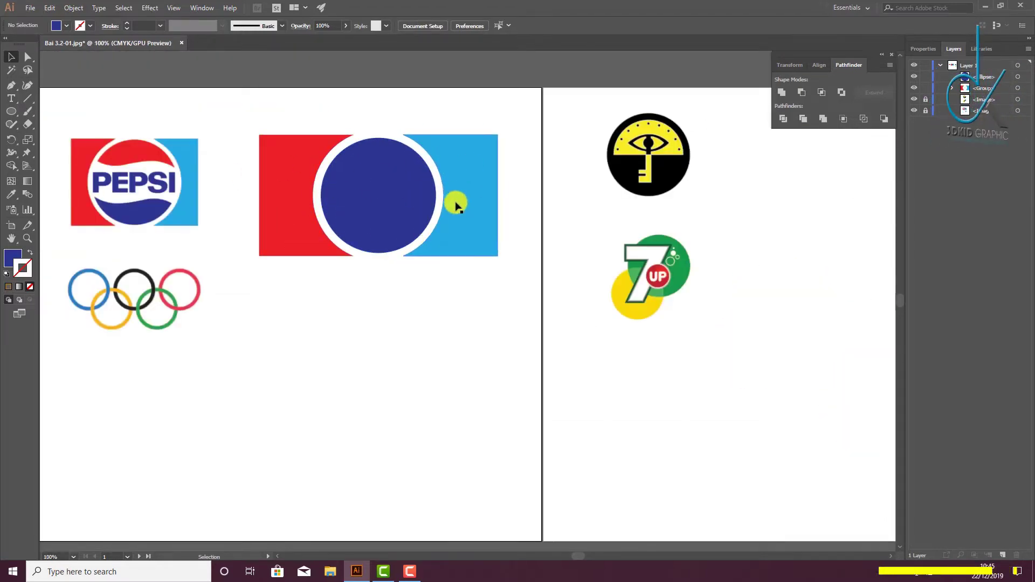
pyautogui.scroll(-1, 407, 239)
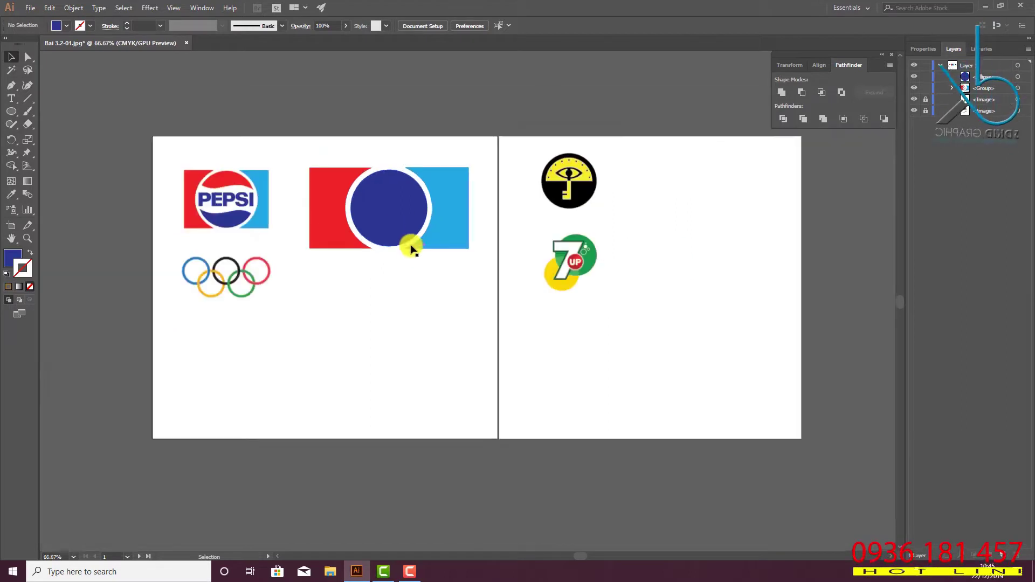
pyautogui.scroll(-1, 411, 249)
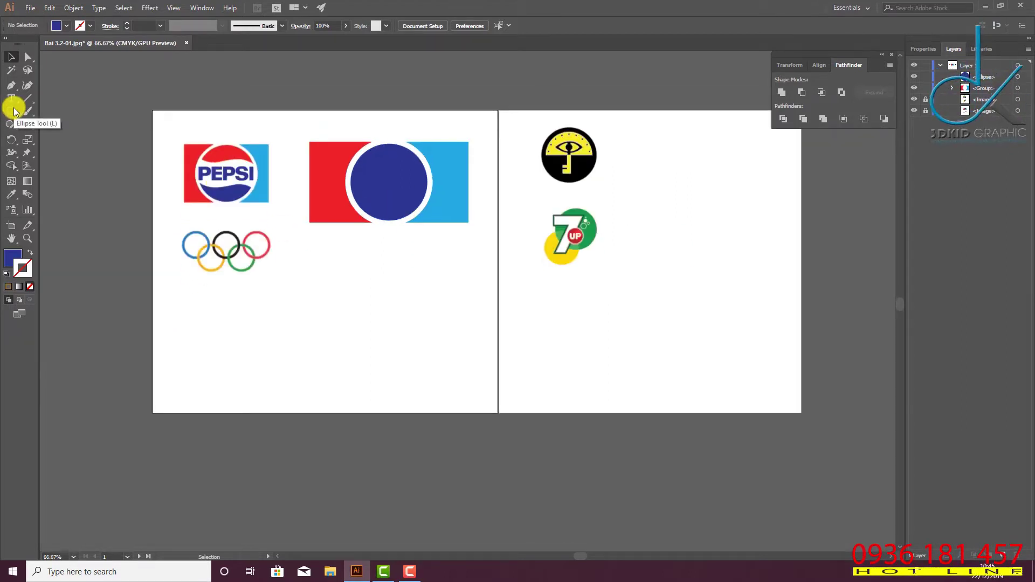
# Draw a rectangle below the logo and add midpoint anchors on its top and bottom edges
pyautogui.moveTo(14, 111); pyautogui.dragTo(71, 108)
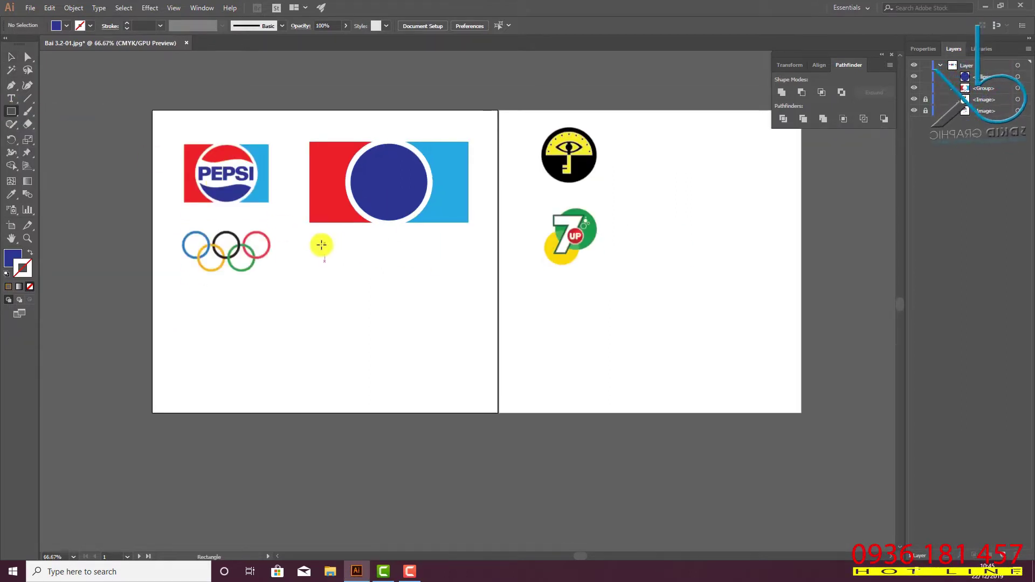
pyautogui.moveTo(322, 245)
pyautogui.mouseDown()
pyautogui.moveTo(453, 283)
pyautogui.moveTo(438, 279)
pyautogui.mouseUp()
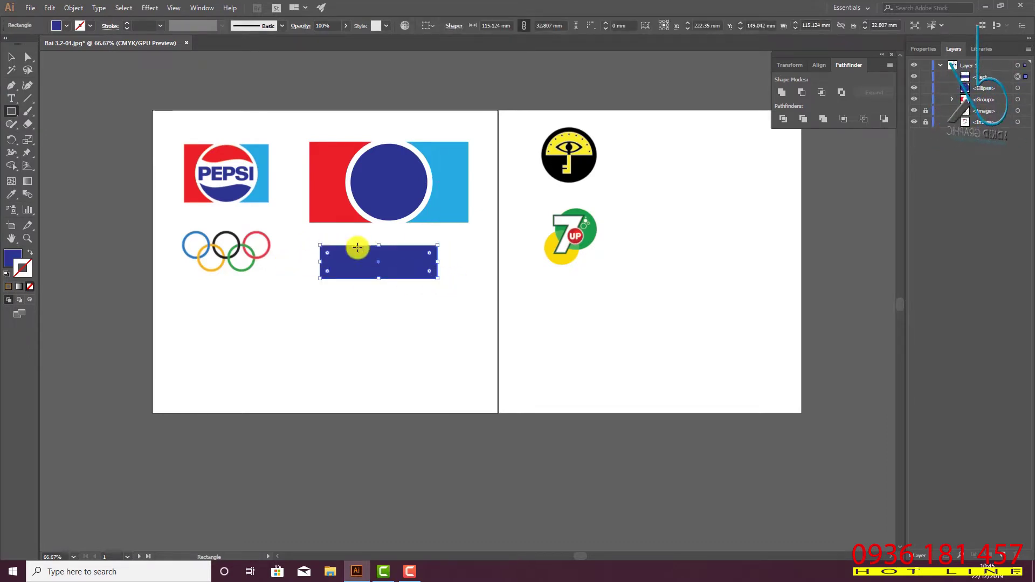
pyautogui.click(13, 87)
pyautogui.click(43, 98)
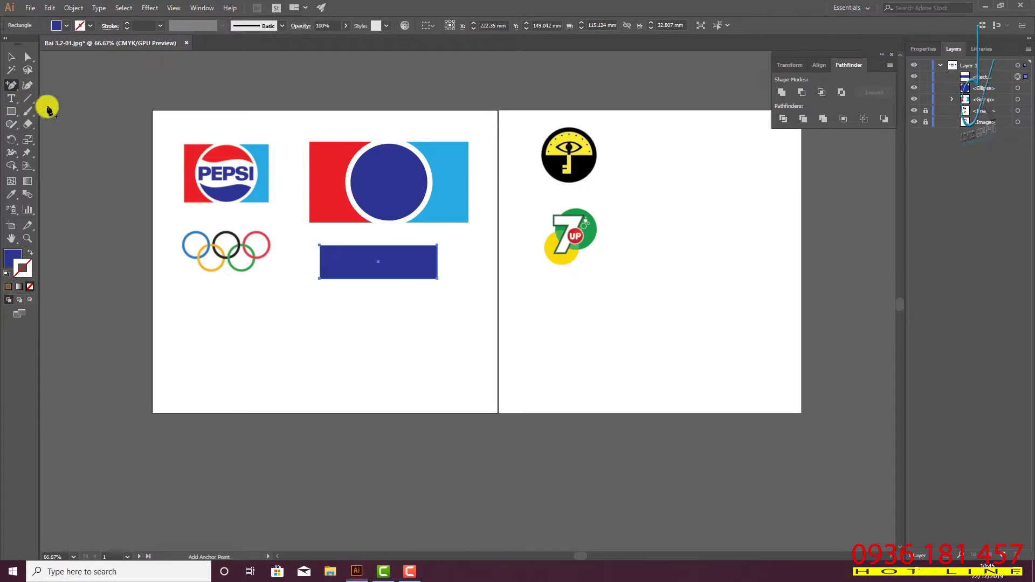
pyautogui.click(378, 246)
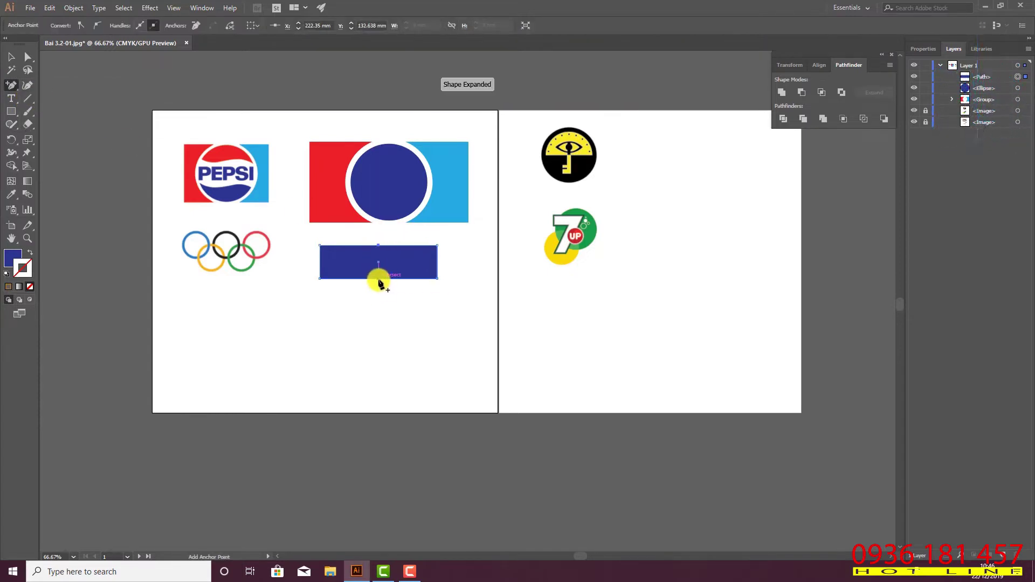
pyautogui.click(378, 279)
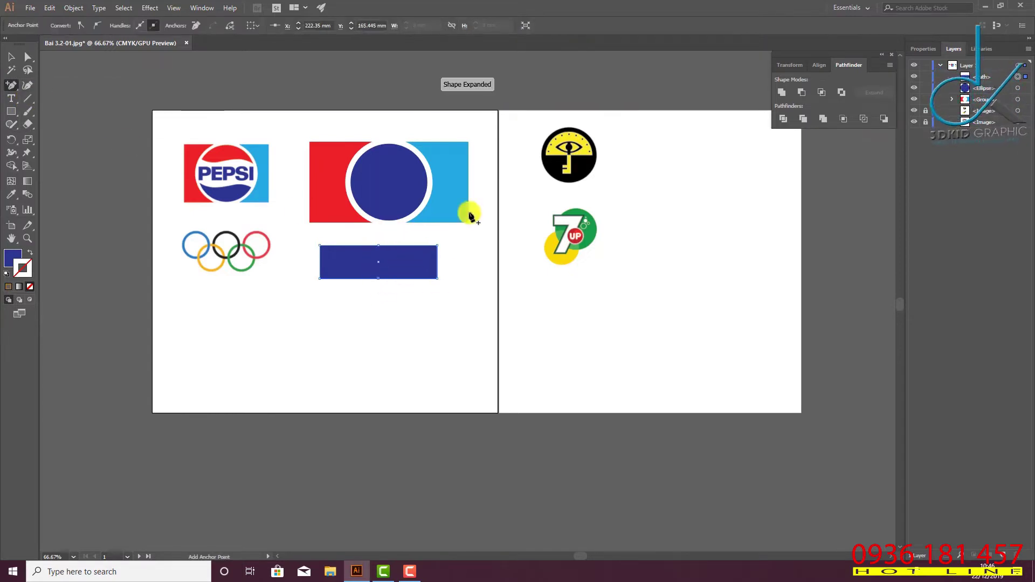
# Curve the rectangle's top and bottom edges with the Anchor Point tool into a wave
pyautogui.click(12, 85)
pyautogui.click(69, 124)
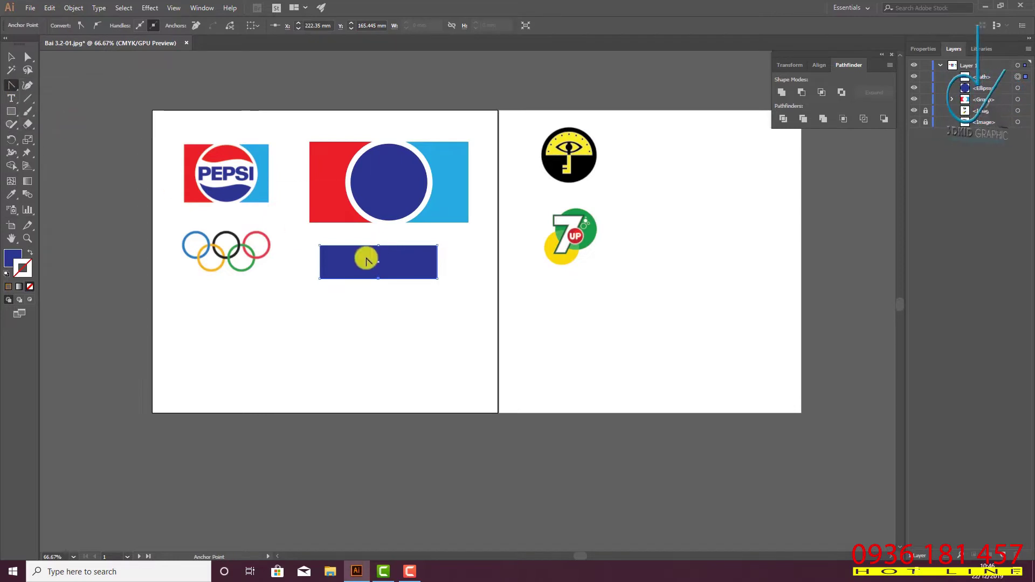
pyautogui.moveTo(378, 247)
pyautogui.mouseDown()
pyautogui.moveTo(400, 264)
pyautogui.moveTo(377, 281)
pyautogui.moveTo(397, 279)
pyautogui.moveTo(340, 273)
pyautogui.moveTo(334, 284)
pyautogui.moveTo(351, 284)
pyautogui.moveTo(340, 292)
pyautogui.moveTo(337, 262)
pyautogui.moveTo(407, 265)
pyautogui.moveTo(367, 247)
pyautogui.moveTo(405, 247)
pyautogui.mouseUp()
pyautogui.click(379, 255)
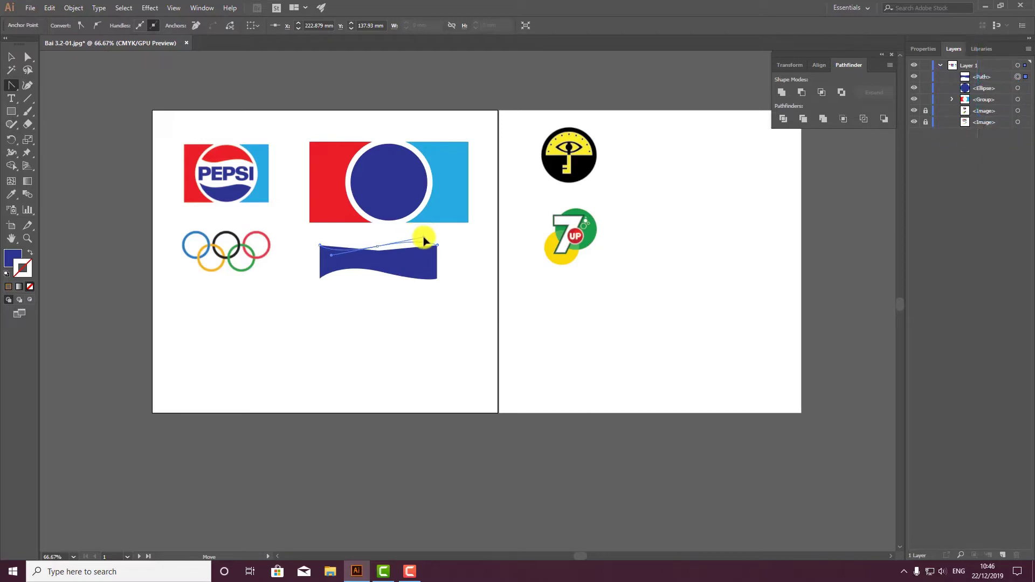
pyautogui.moveTo(424, 240); pyautogui.dragTo(424, 238)
pyautogui.moveTo(385, 277)
pyautogui.mouseDown()
pyautogui.moveTo(413, 262)
pyautogui.moveTo(339, 270)
pyautogui.moveTo(339, 280)
pyautogui.moveTo(455, 263)
pyautogui.moveTo(424, 188)
pyautogui.mouseUp()
# Fill the wave shape with the Pepsi logo's light blue
pyautogui.click(11, 57)
pyautogui.click(458, 318)
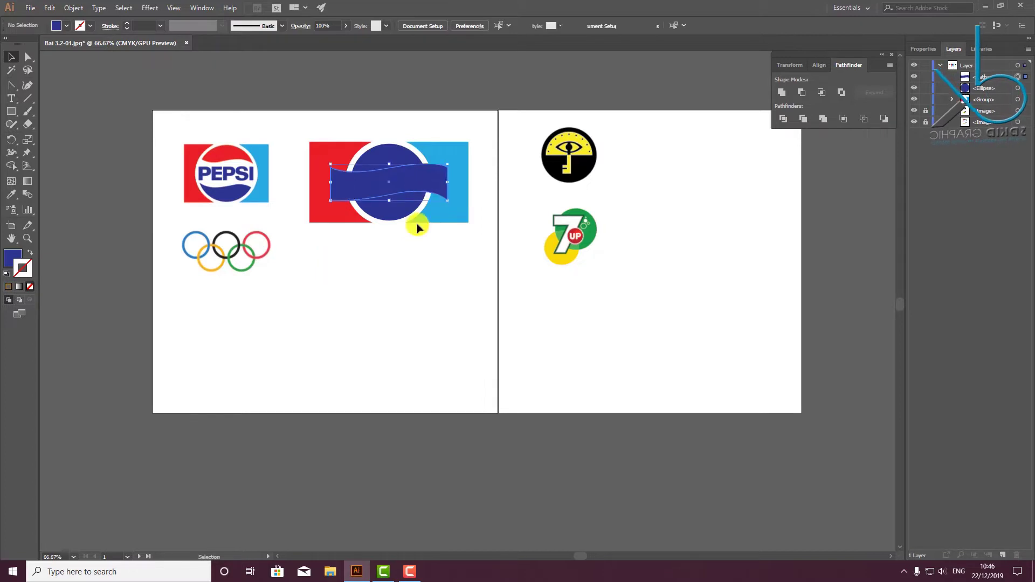
pyautogui.click(13, 257)
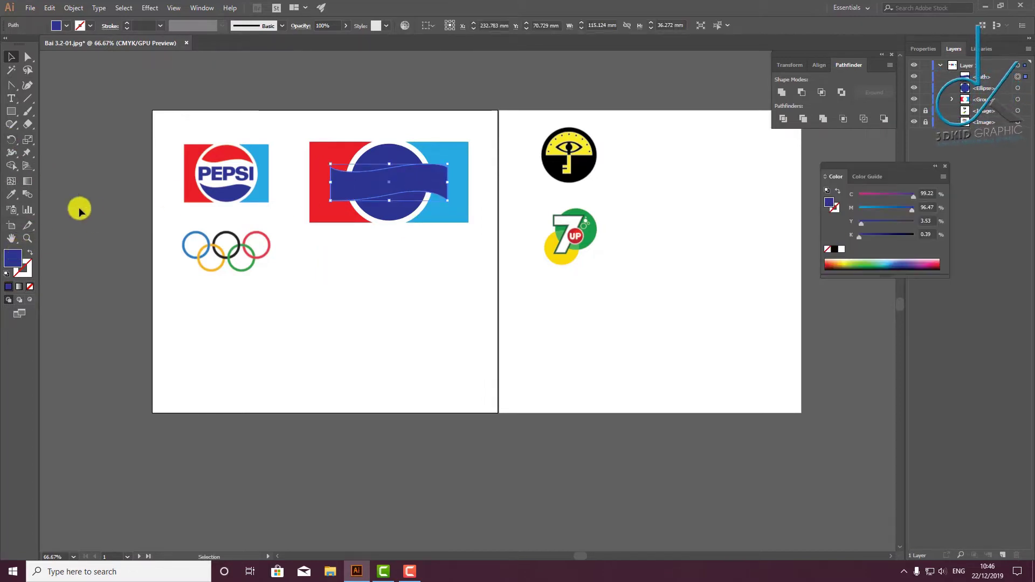
pyautogui.click(11, 193)
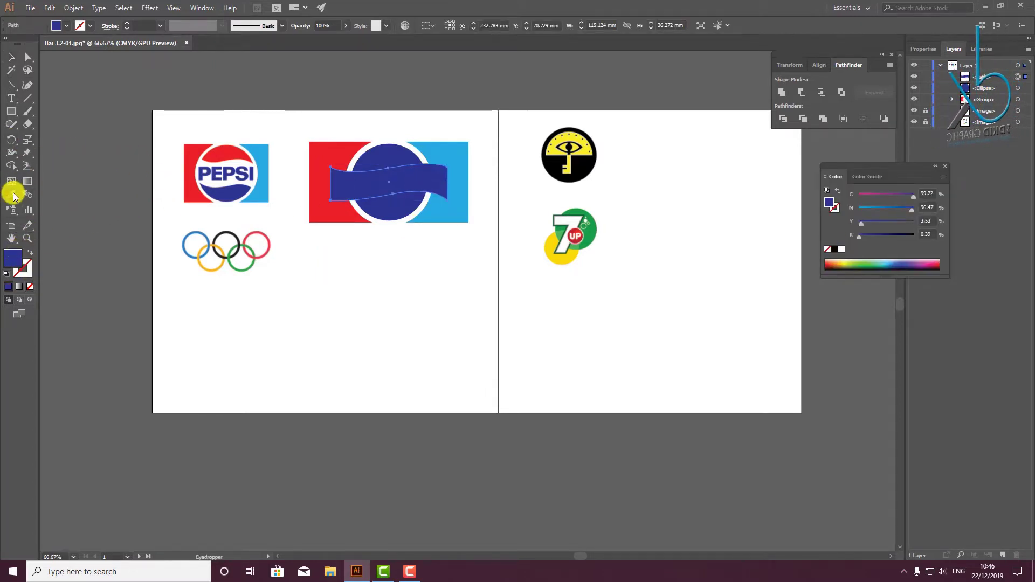
pyautogui.click(240, 183)
pyautogui.click(12, 56)
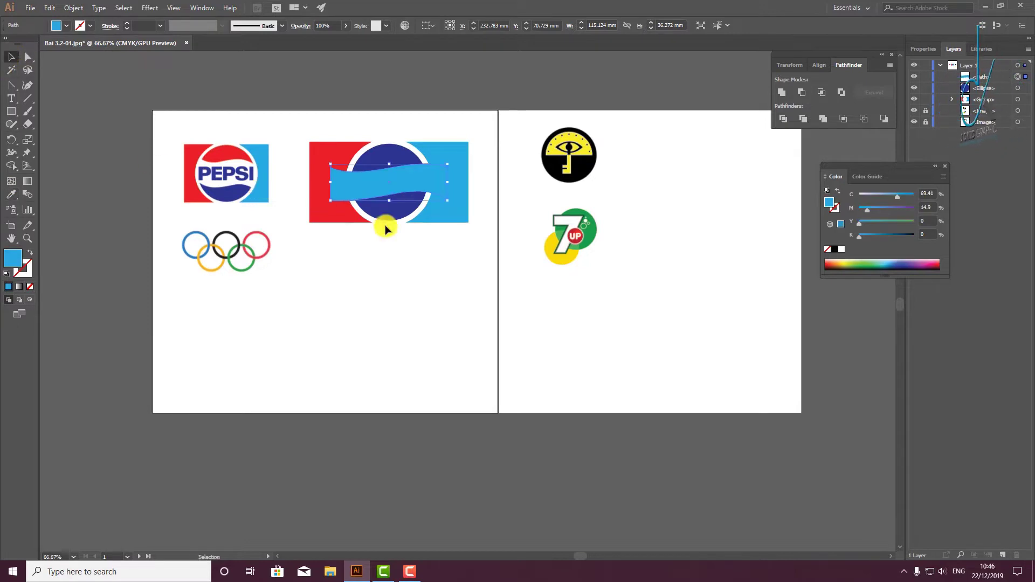
# Cut the wave out of the blue circle with Minus Front and ungroup the pieces
pyautogui.keyDown('shift'); pyautogui.click(392, 175); pyautogui.keyUp('shift')
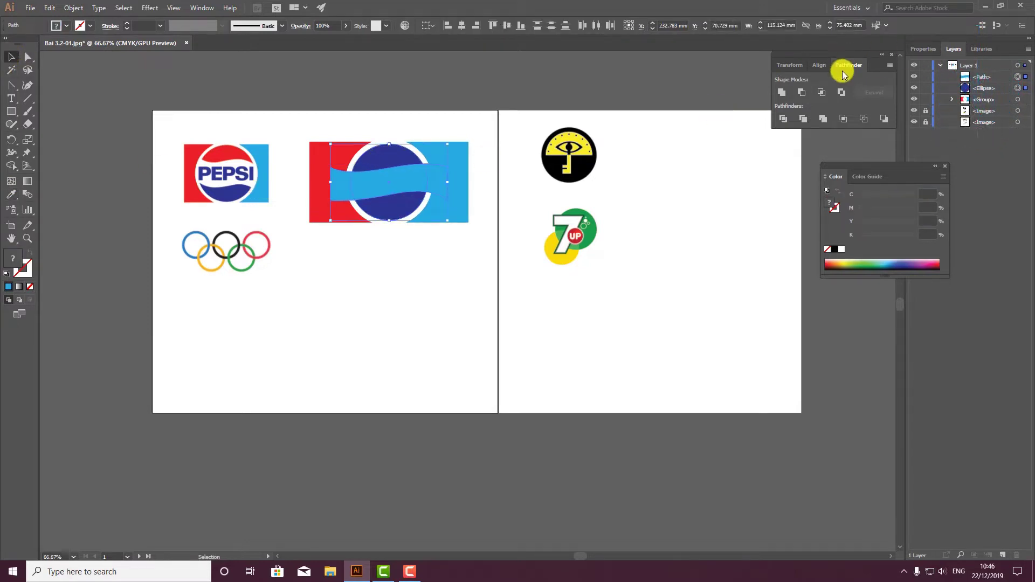
pyautogui.click(801, 93)
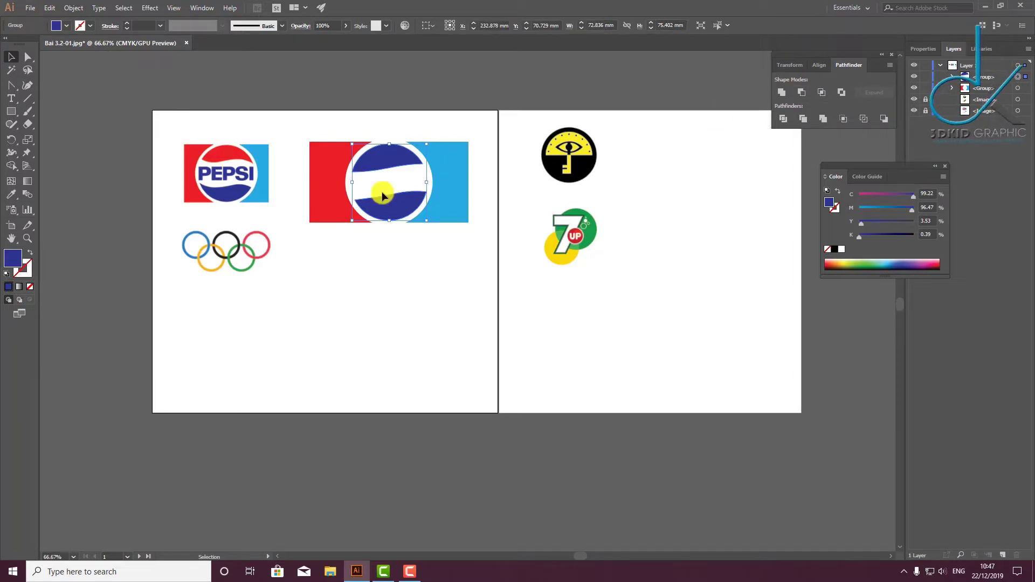
pyautogui.rightClick(394, 162)
pyautogui.click(433, 253)
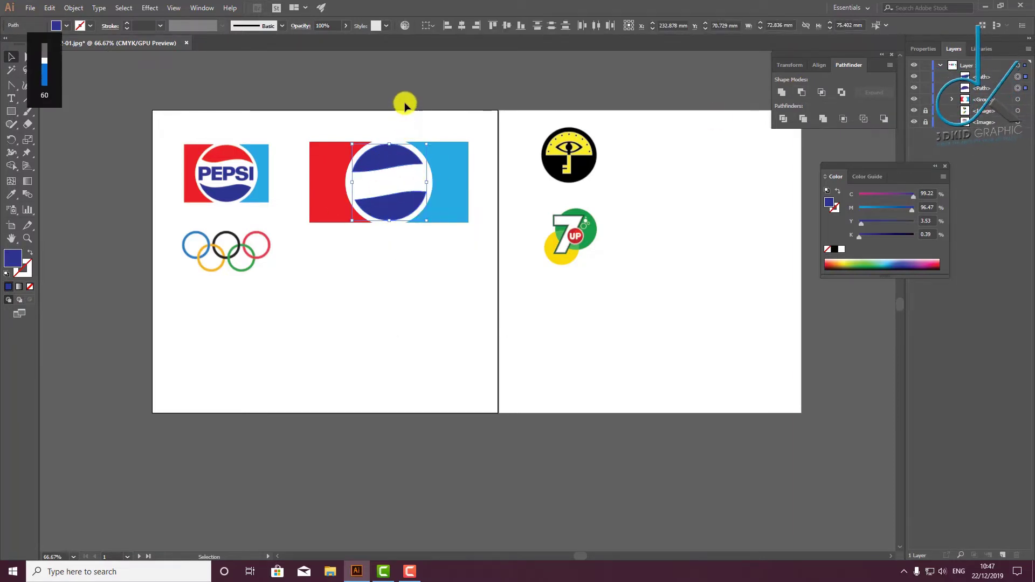
# Recolour the circle's upper piece red to match the small Pepsi logo
pyautogui.click(132, 146)
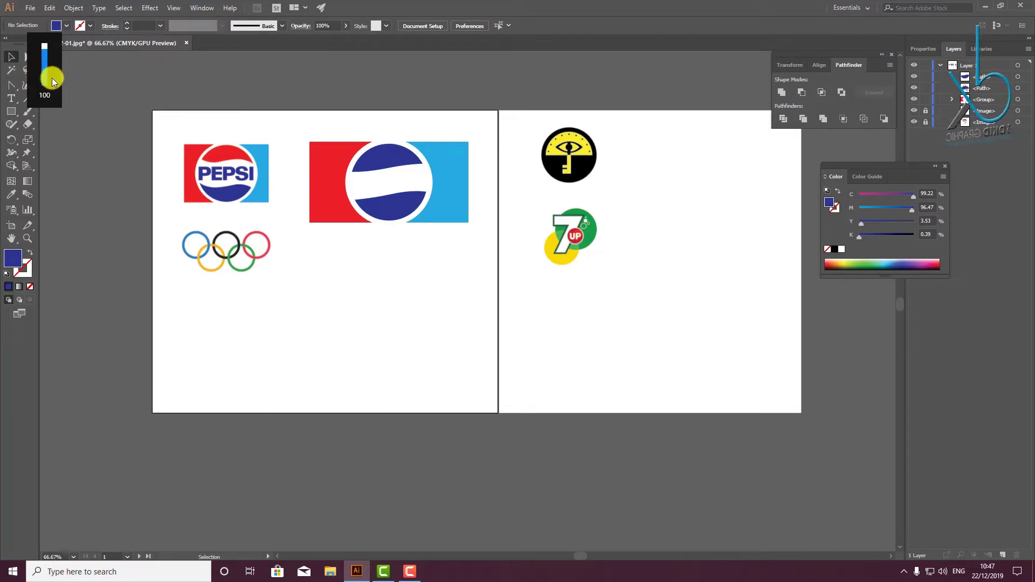
pyautogui.click(388, 159)
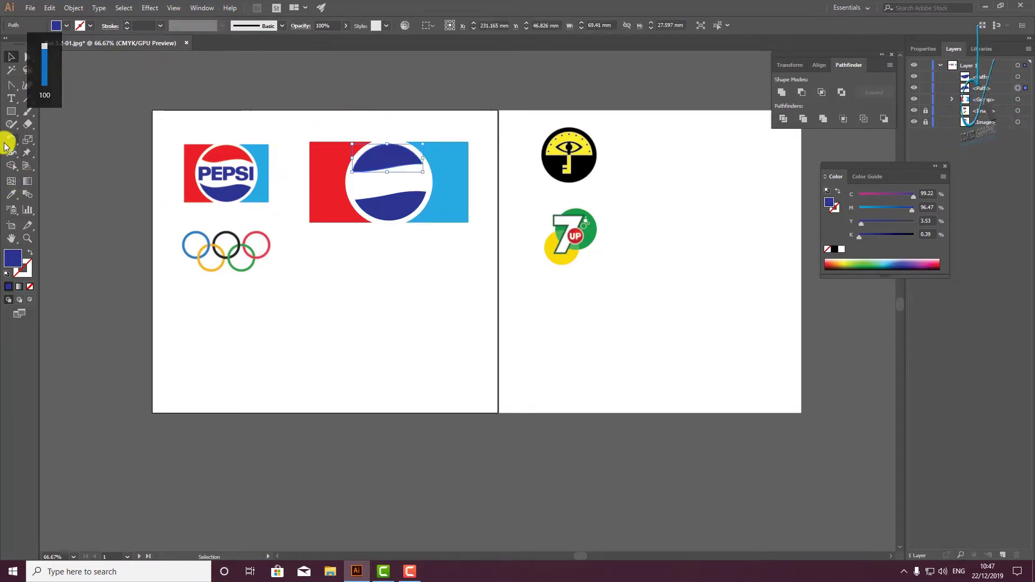
pyautogui.click(11, 194)
pyautogui.click(217, 155)
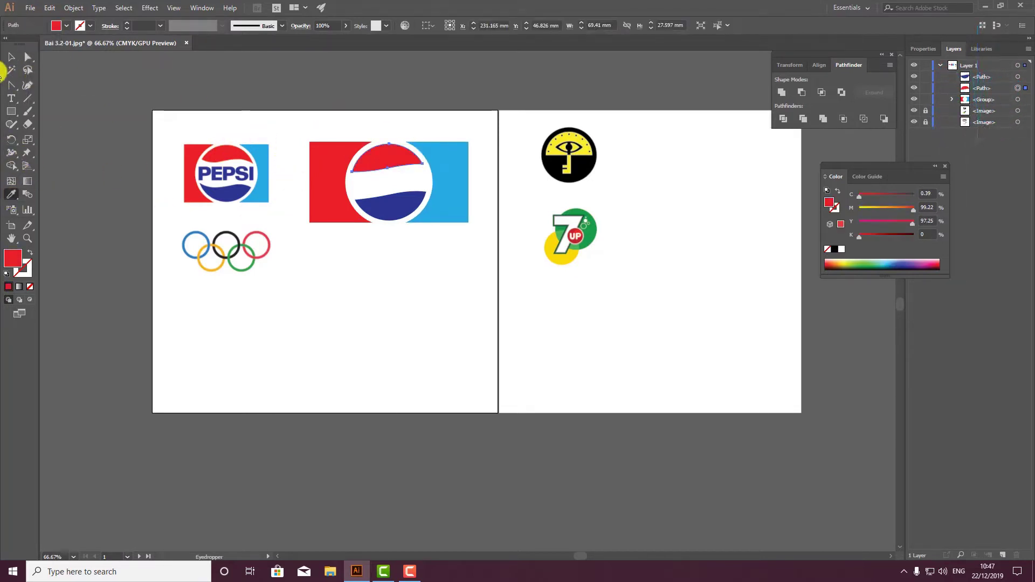
pyautogui.click(11, 98)
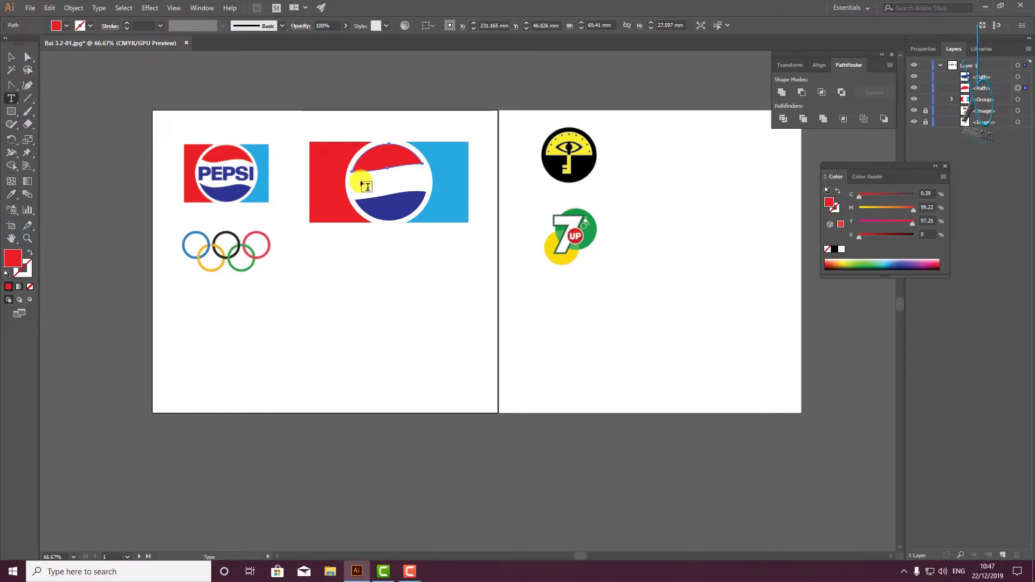
# Type PEPSI on the big logo, enlarge it, and move it onto the white band
pyautogui.click(363, 183)
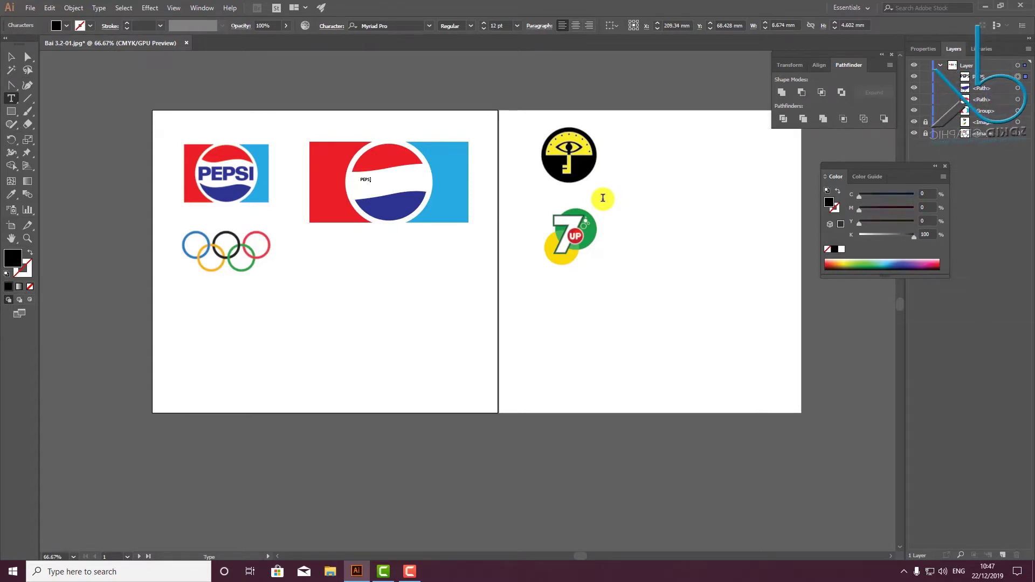
pyautogui.click(7, 59)
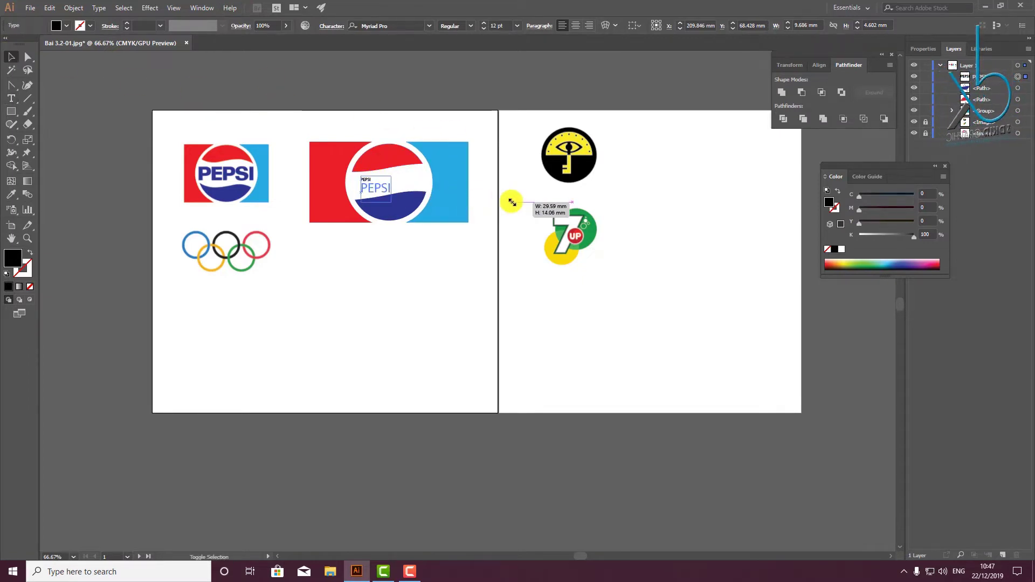
pyautogui.moveTo(445, 196); pyautogui.dragTo(453, 200)
pyautogui.moveTo(381, 192)
pyautogui.mouseDown()
pyautogui.moveTo(441, 158)
pyautogui.moveTo(423, 175)
pyautogui.mouseUp()
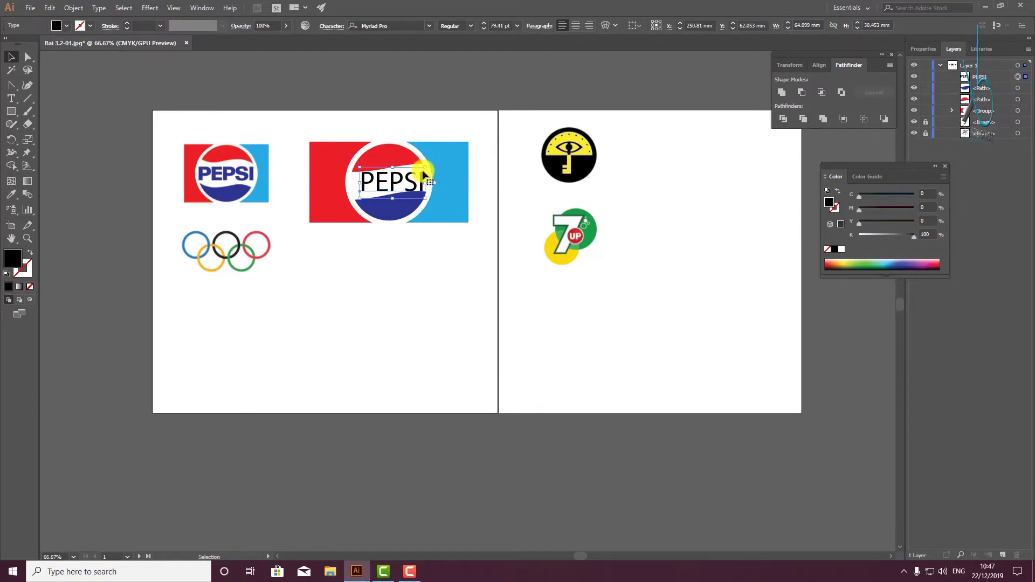
# Tilt the circle's red and blue parts slightly
pyautogui.click(398, 153)
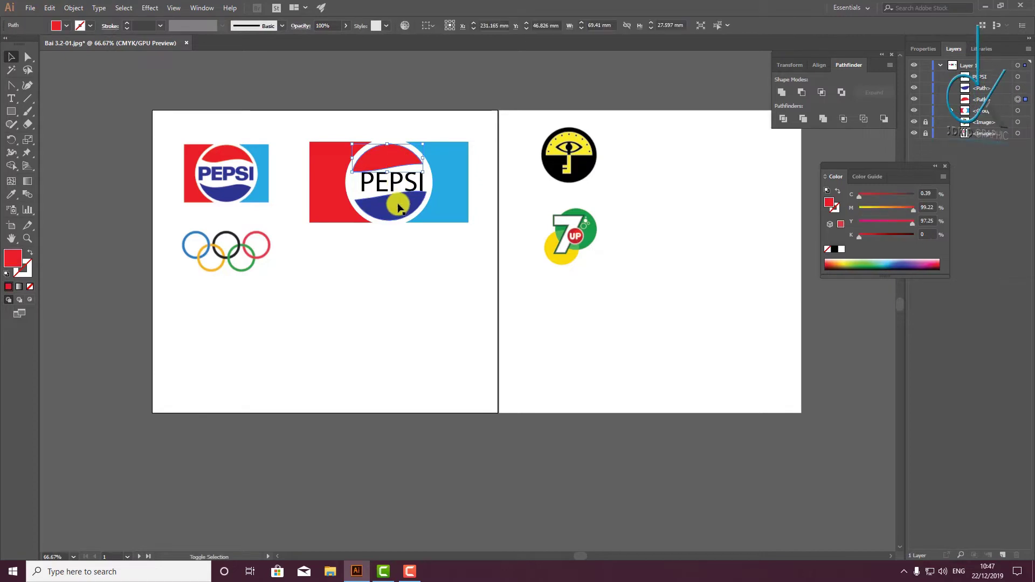
pyautogui.keyDown('shift'); pyautogui.click(393, 204); pyautogui.keyUp('shift')
pyautogui.moveTo(430, 140); pyautogui.dragTo(413, 119)
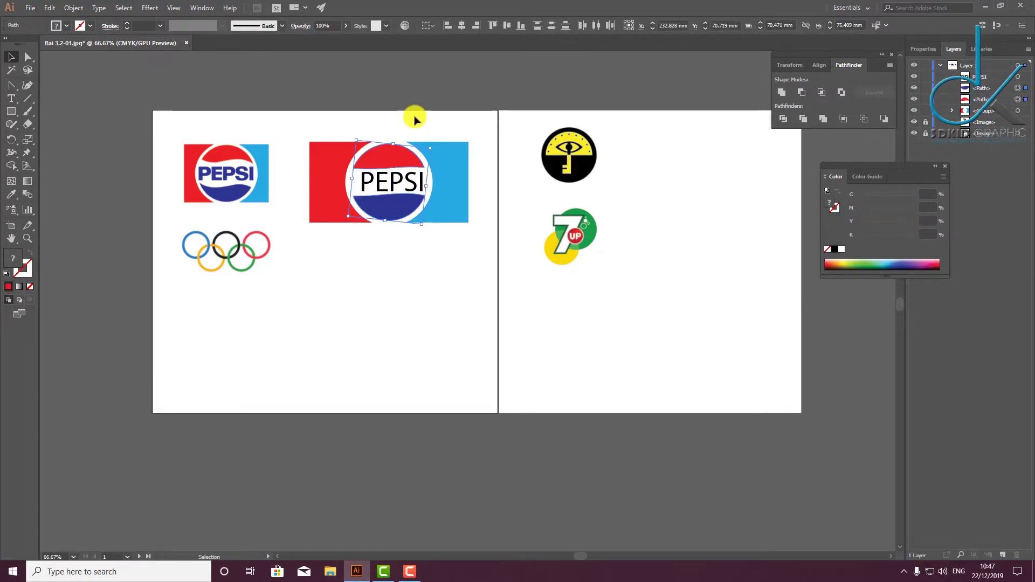
pyautogui.click(414, 120)
# Nudge the PEPSI text slightly left and reselect it
pyautogui.scroll(3, 389, 189)
pyautogui.scroll(-1, 389, 189)
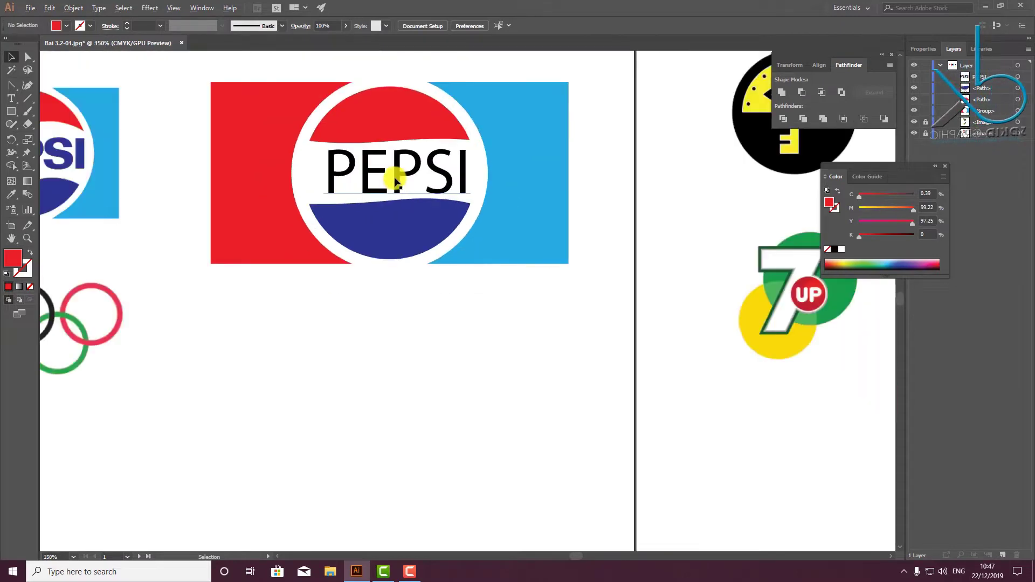
pyautogui.moveTo(398, 180); pyautogui.dragTo(390, 180)
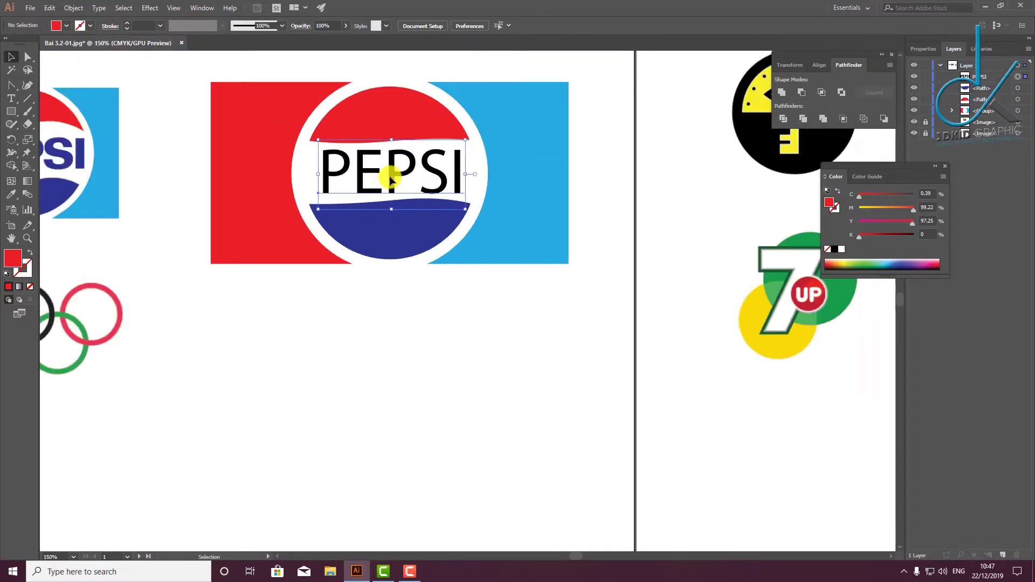
pyautogui.scroll(-1, 391, 167)
pyautogui.click(545, 149)
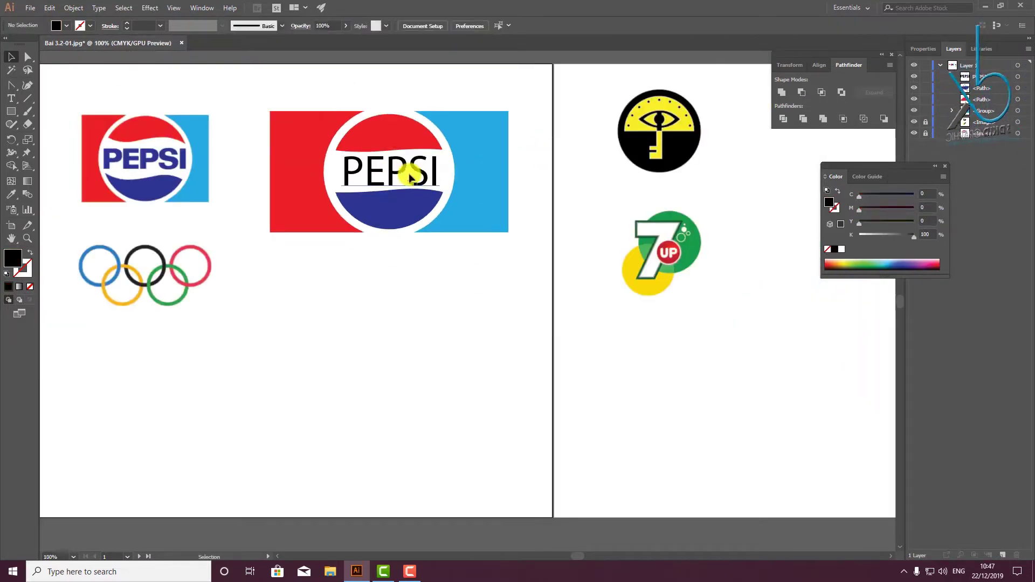
pyautogui.click(365, 188)
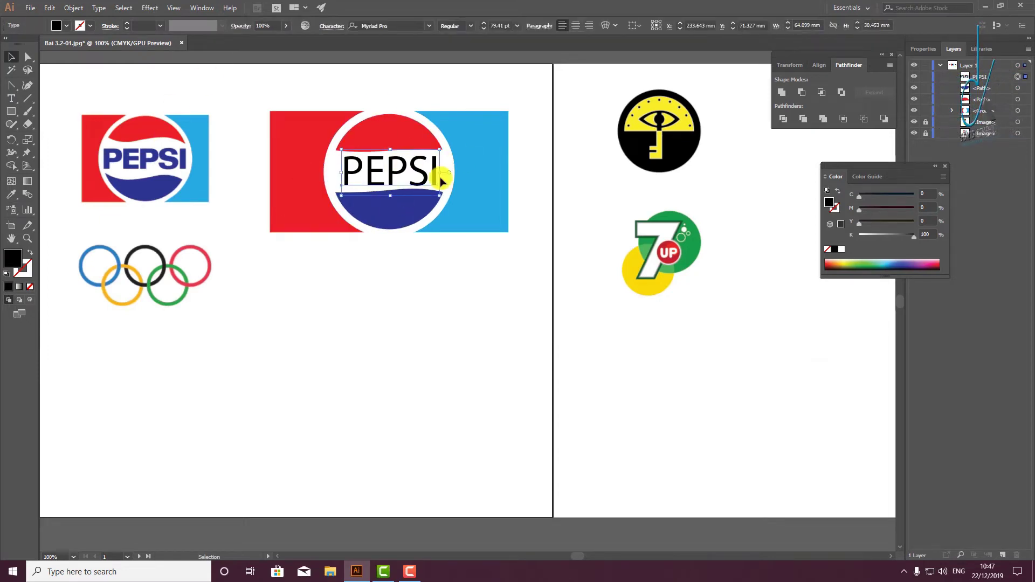
pyautogui.scroll(1, 386, 190)
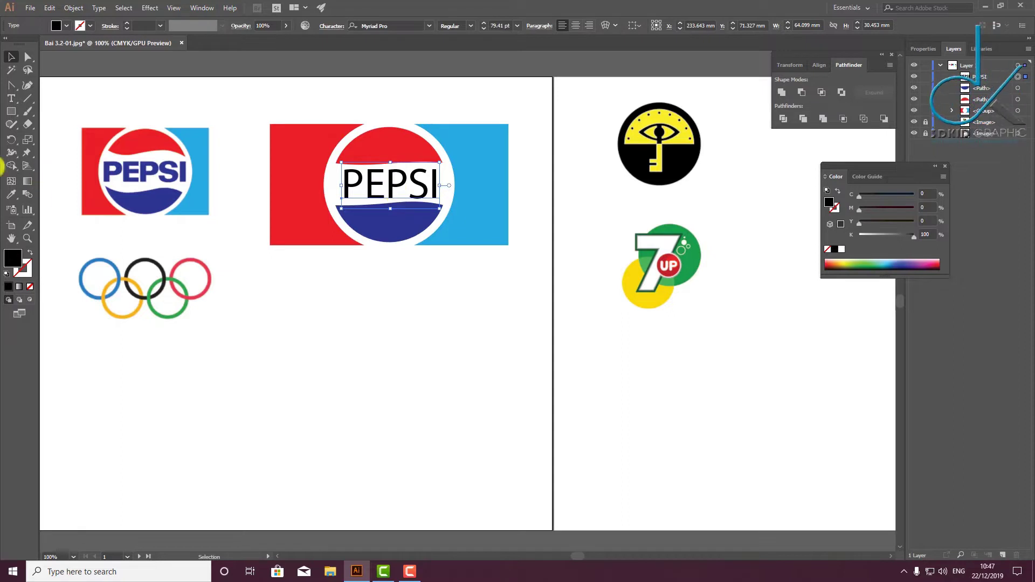
# Colour the PEPSI text the small logo's blue and convert it to outlines
pyautogui.click(11, 194)
pyautogui.click(120, 169)
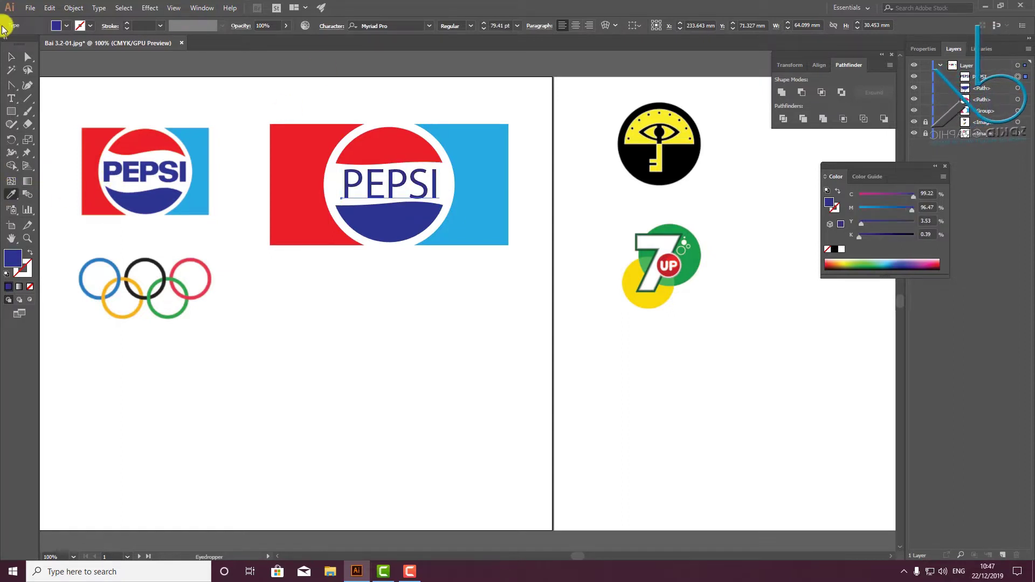
pyautogui.click(11, 56)
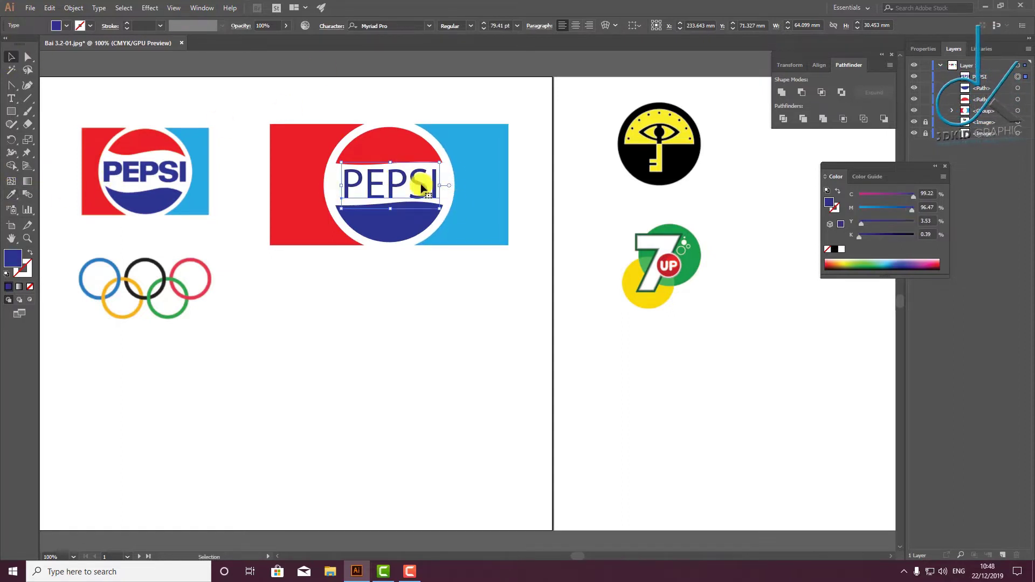
pyautogui.rightClick(367, 178)
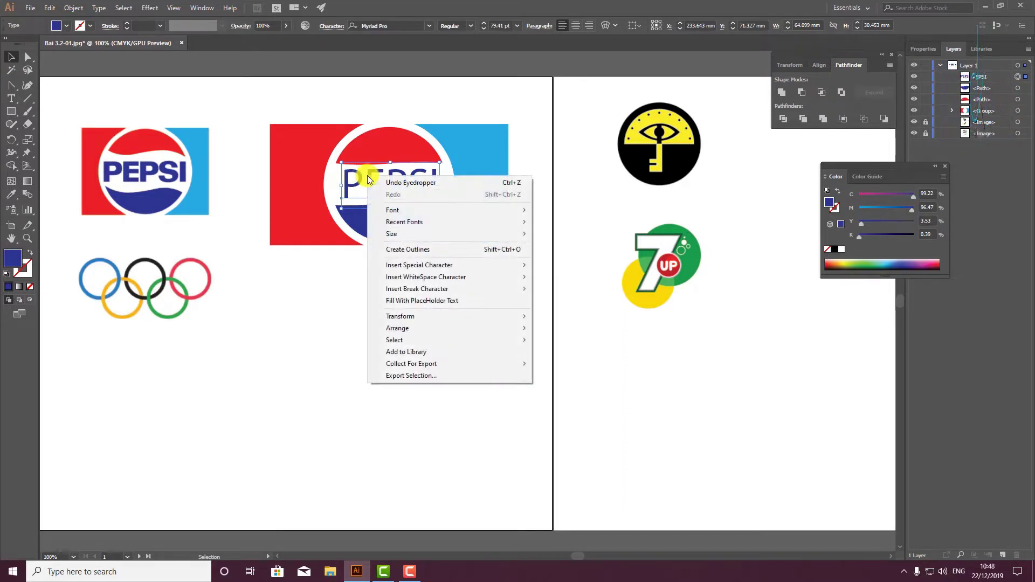
pyautogui.click(436, 253)
pyautogui.click(468, 97)
pyautogui.scroll(2, 403, 213)
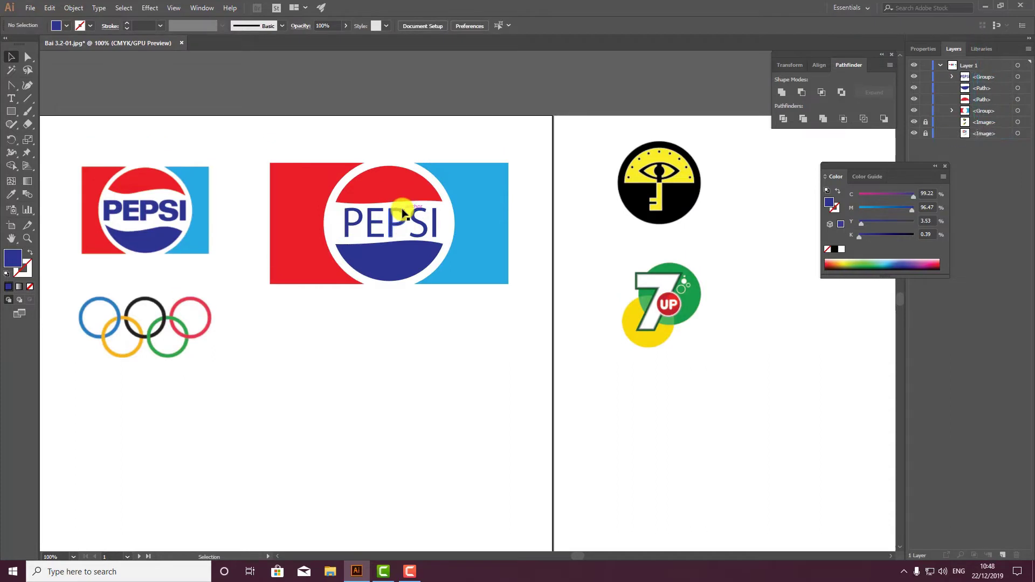
pyautogui.scroll(-1, 403, 213)
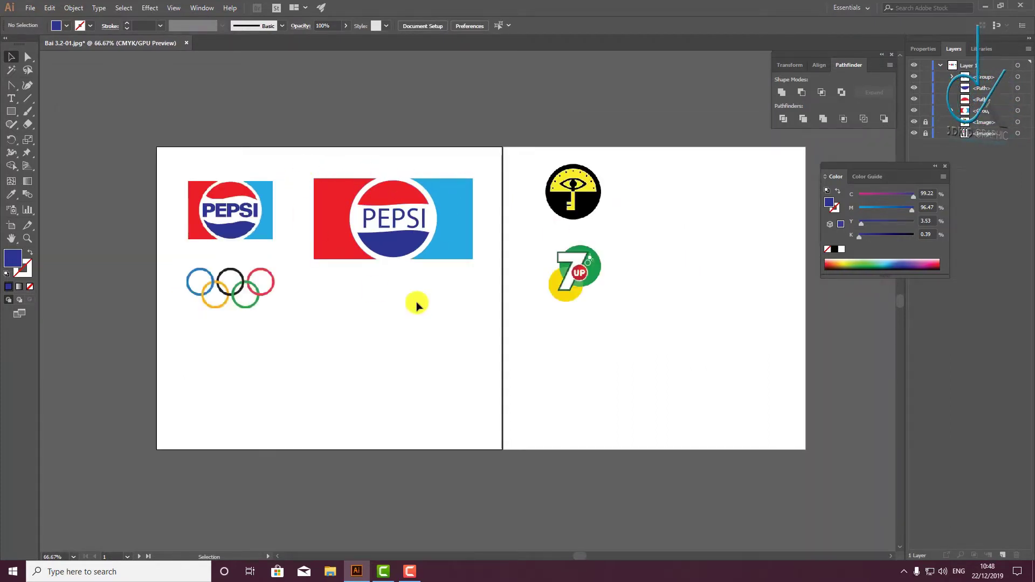
# Group the large Pepsi logo, scale it down to about 70.6 × 35.9 mm, and move it up
pyautogui.moveTo(310, 162); pyautogui.dragTo(496, 283)
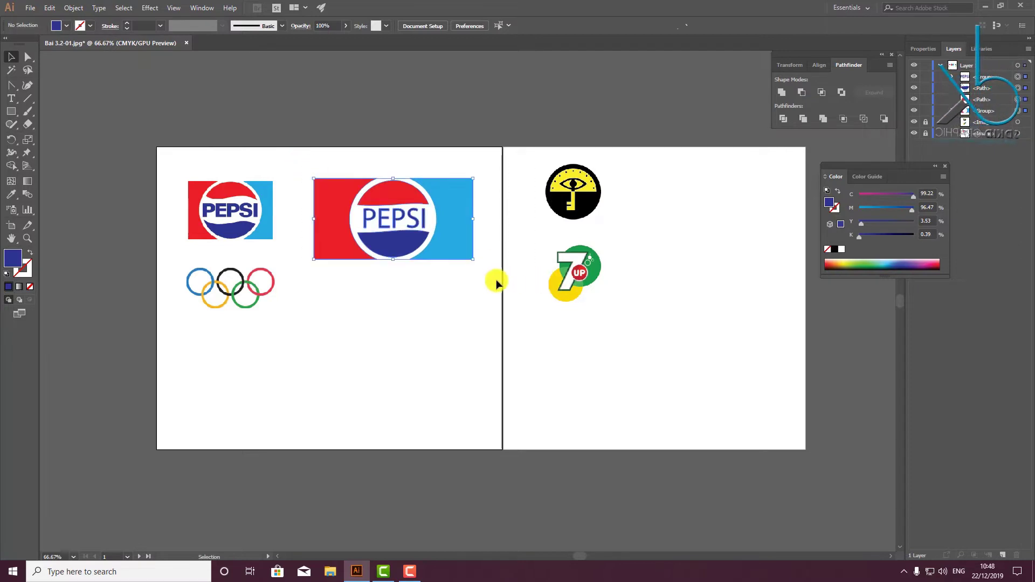
pyautogui.hotkey('ctrl', 'g')
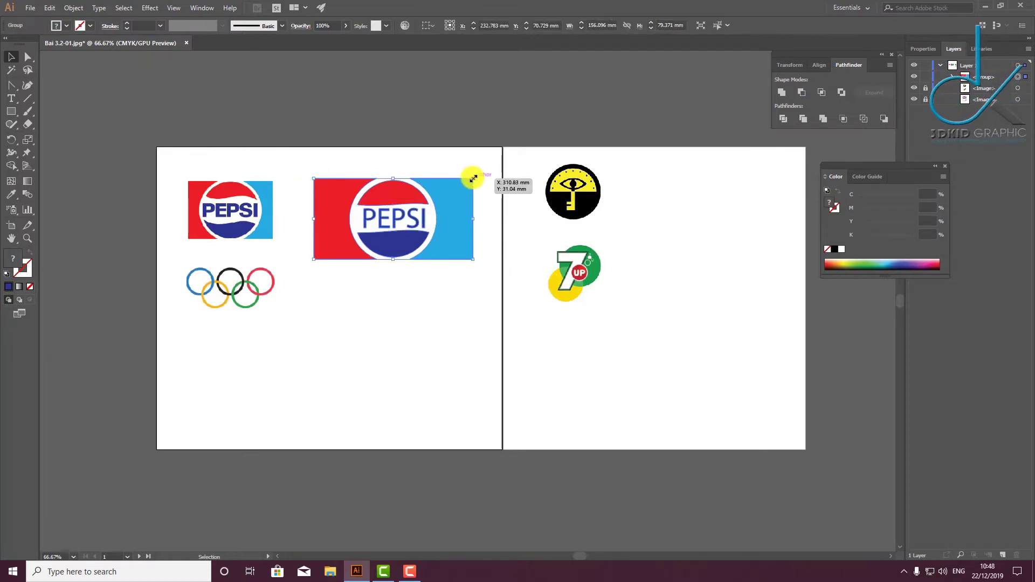
pyautogui.moveTo(473, 179); pyautogui.dragTo(430, 200)
pyautogui.moveTo(387, 232); pyautogui.dragTo(391, 207)
pyautogui.click(439, 168)
pyautogui.scroll(-1, 247, 268)
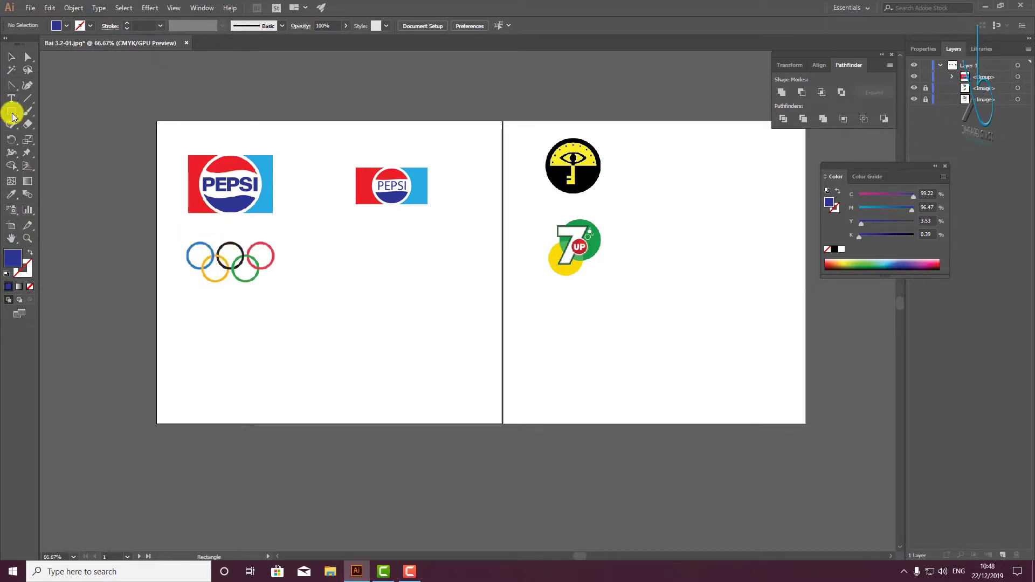
# Draw a circle beside the Olympic rings as an outline in the Olympic ring's blue
pyautogui.moveTo(13, 116); pyautogui.dragTo(65, 134)
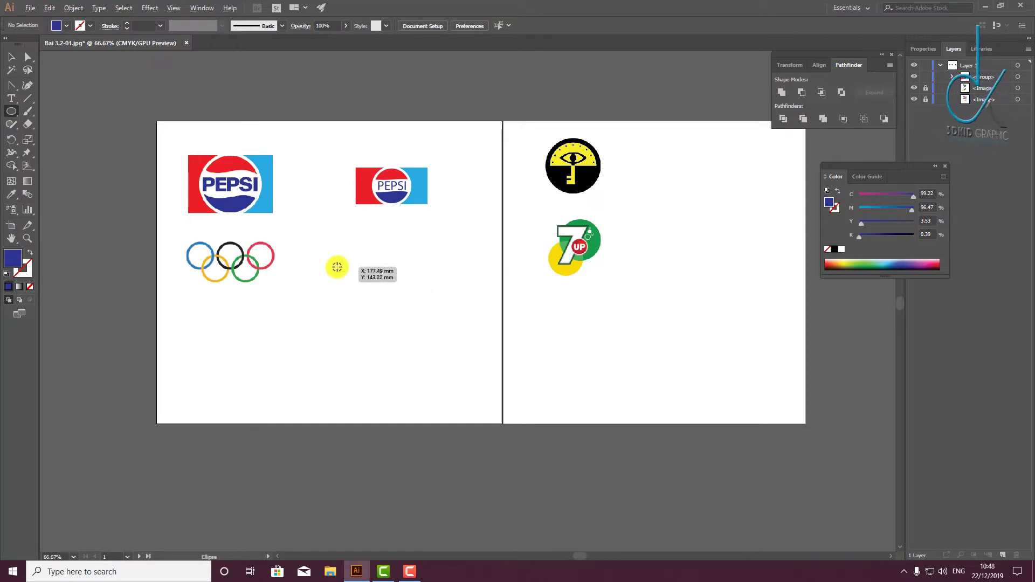
pyautogui.moveTo(337, 266); pyautogui.dragTo(313, 242)
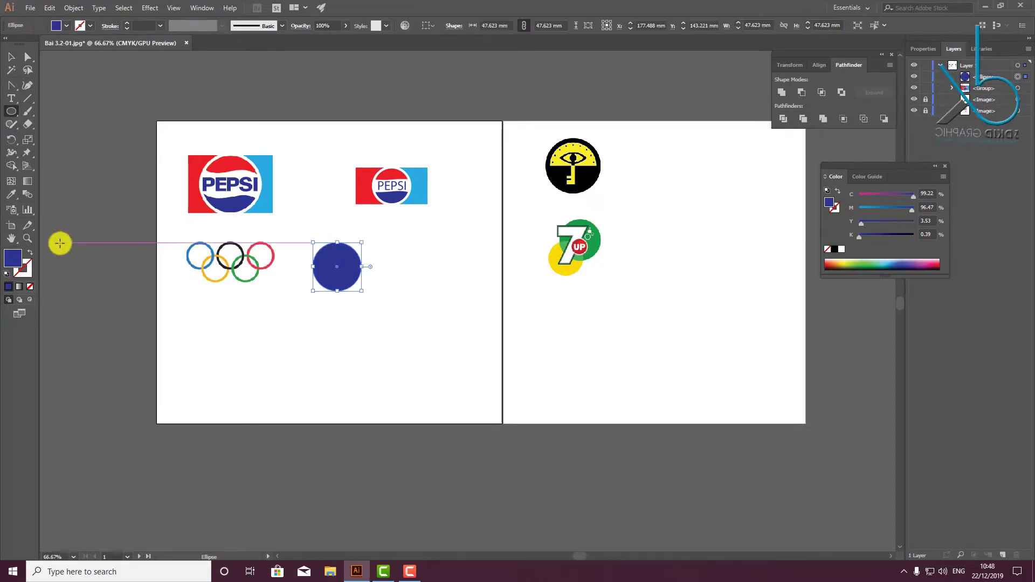
pyautogui.click(11, 196)
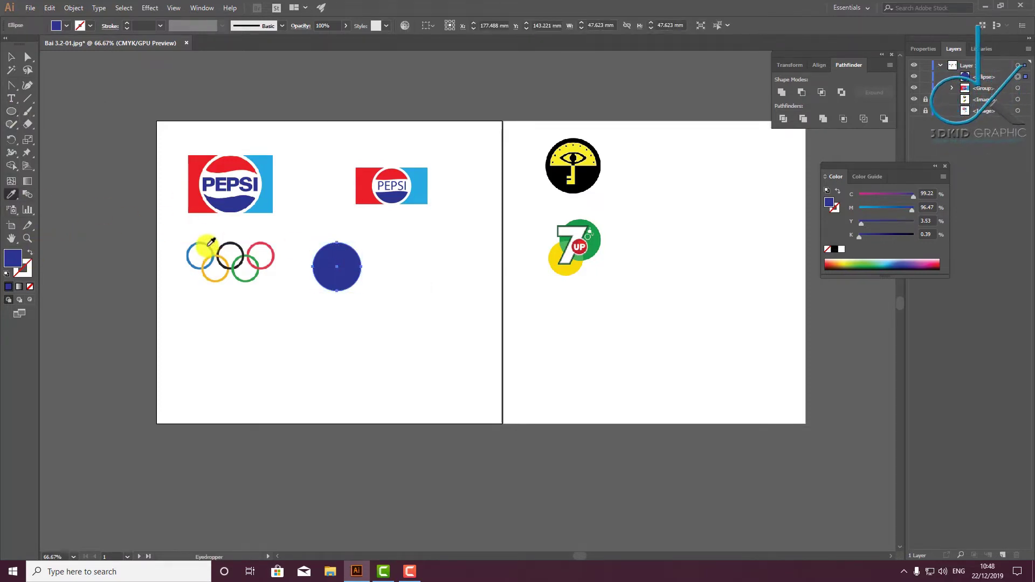
pyautogui.click(189, 246)
pyautogui.click(30, 252)
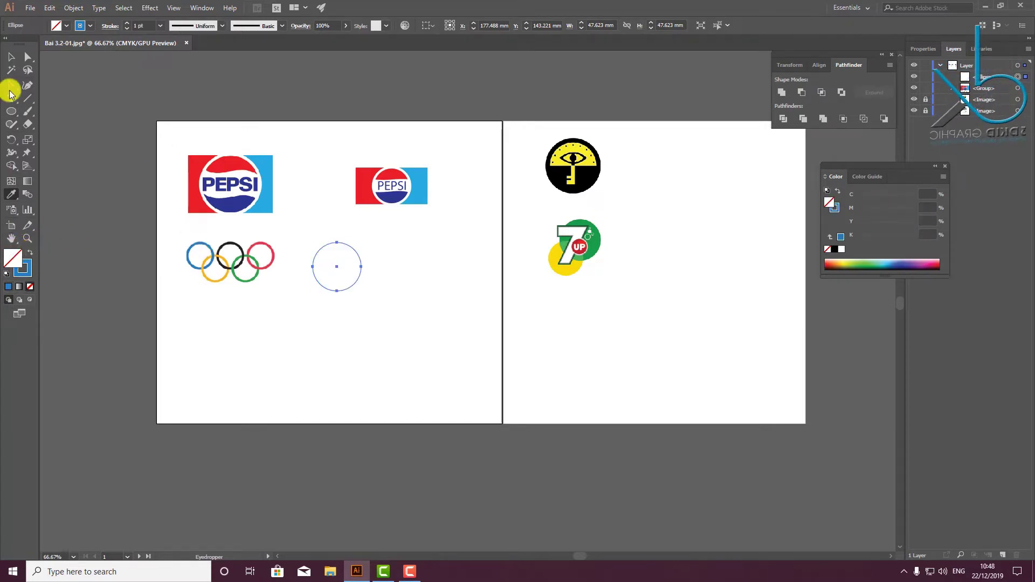
# Set the blue ring's stroke weight to 22 pt
pyautogui.click(11, 57)
pyautogui.click(351, 167)
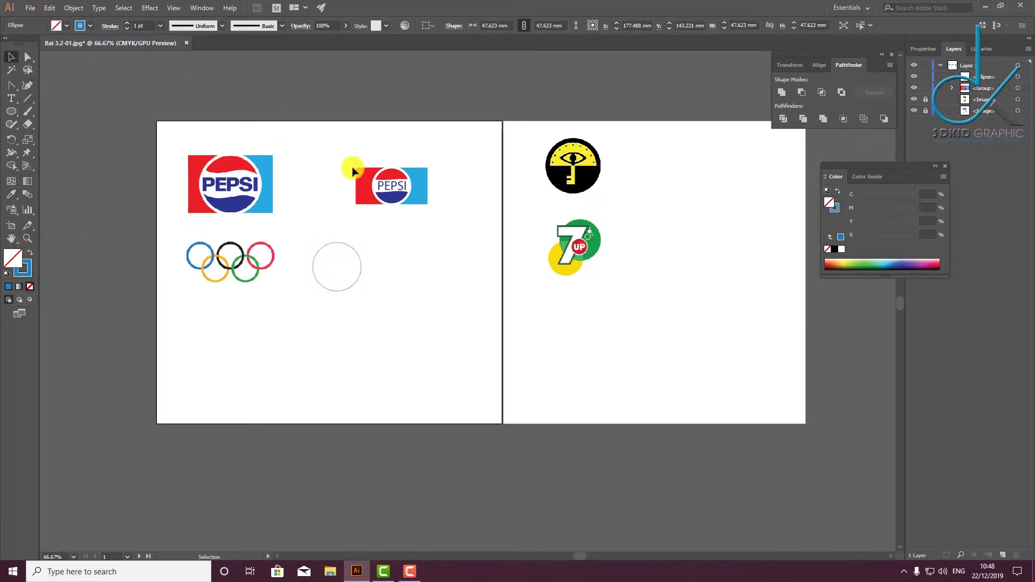
pyautogui.click(354, 248)
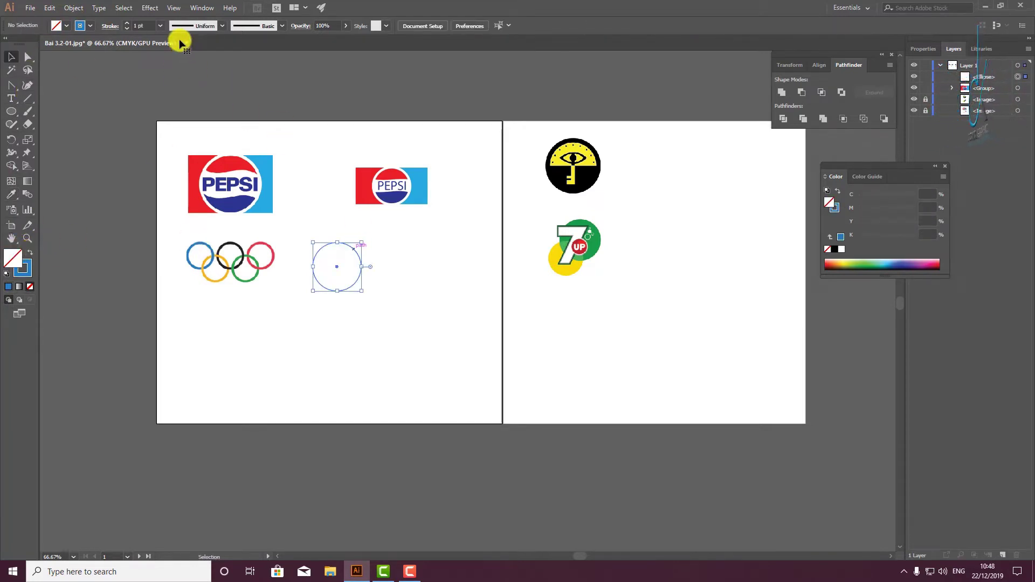
pyautogui.click(127, 25)
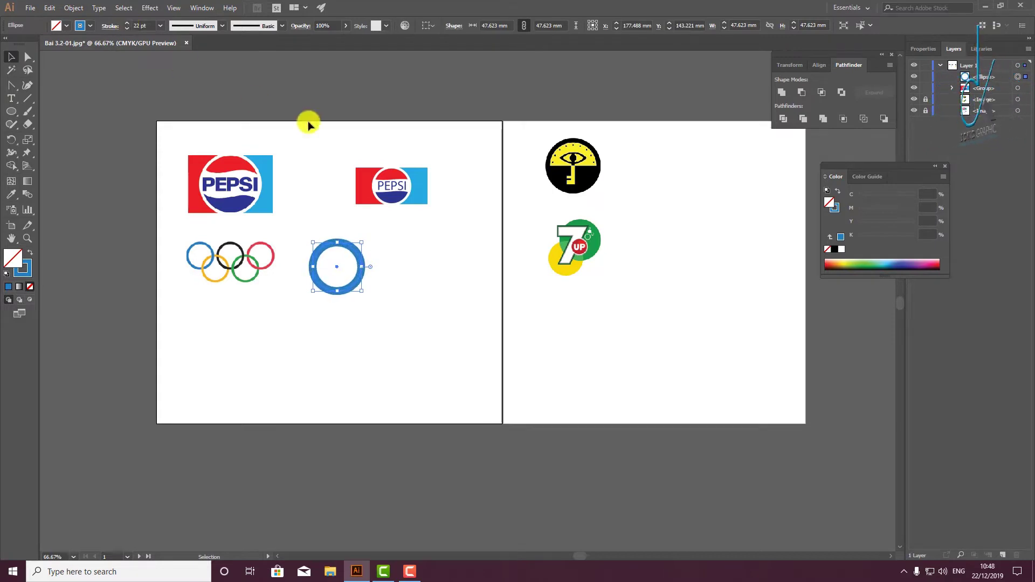
pyautogui.click(386, 324)
# Place a second identical ring beside the first and reposition both rings lower
pyautogui.scroll(-3, 360, 226)
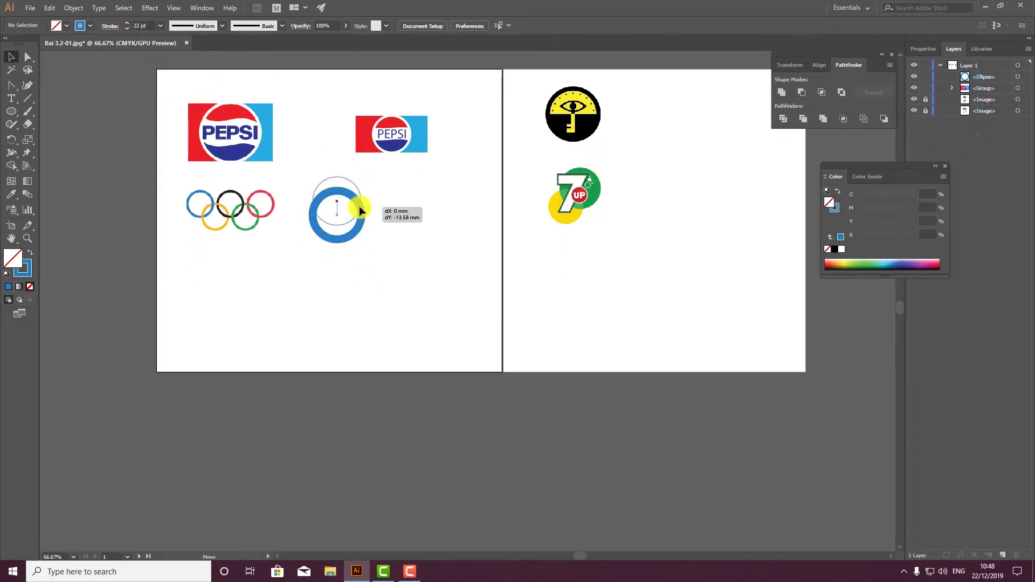
pyautogui.moveTo(359, 207)
pyautogui.mouseDown()
pyautogui.moveTo(423, 217)
pyautogui.moveTo(300, 263)
pyautogui.moveTo(416, 268)
pyautogui.mouseUp()
pyautogui.keyDown('shift'); pyautogui.click(361, 207); pyautogui.keyUp('shift')
pyautogui.click(361, 260)
# Undo the stray copies and lay out a row of three blue rings below the logo
pyautogui.hotkey('ctrl', 'z')
pyautogui.hotkey('ctrl', 'z')
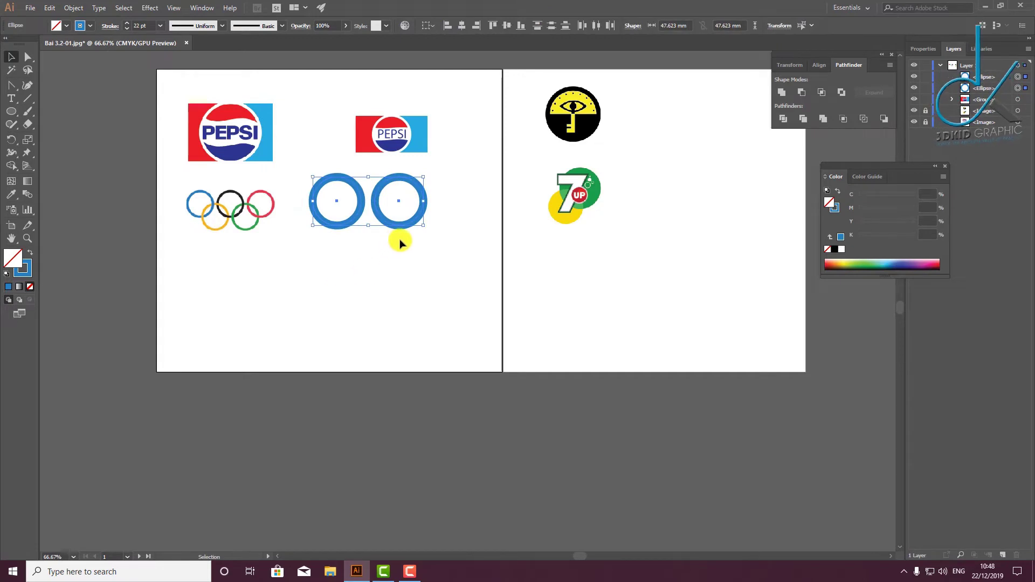
pyautogui.hotkey('ctrl', 'z')
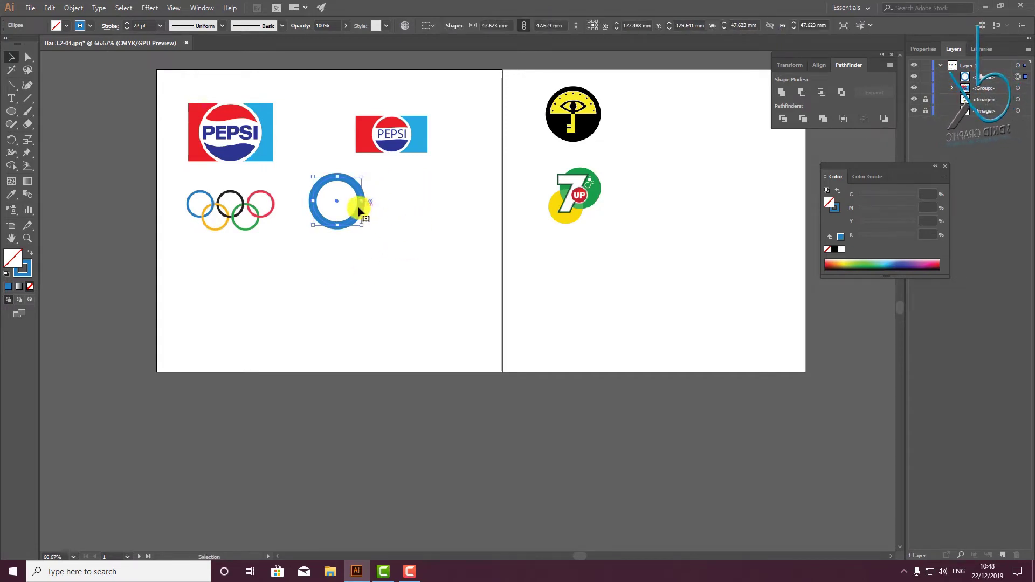
pyautogui.click(398, 185)
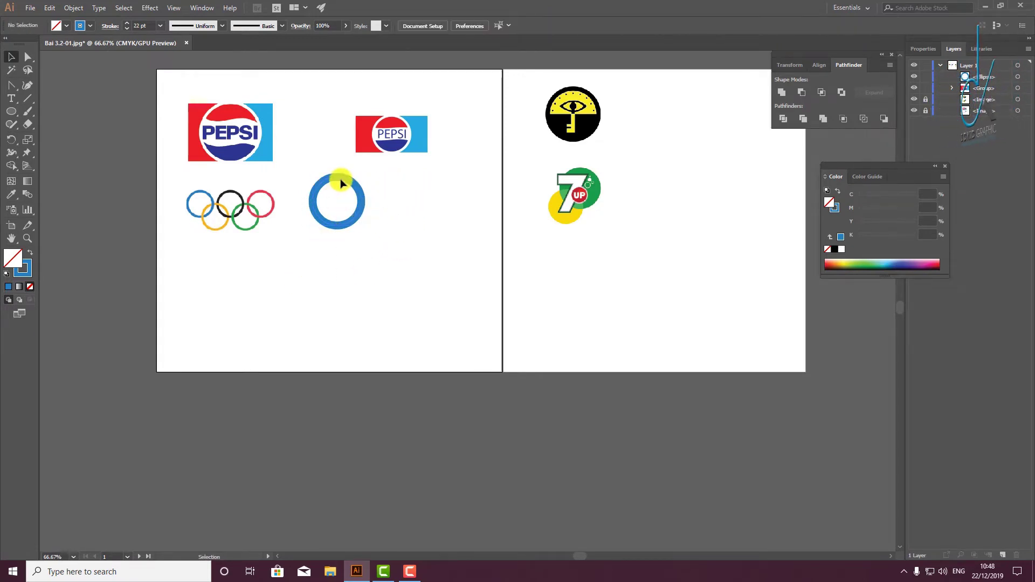
pyautogui.moveTo(345, 173)
pyautogui.mouseDown()
pyautogui.moveTo(275, 293)
pyautogui.moveTo(271, 242)
pyautogui.mouseUp()
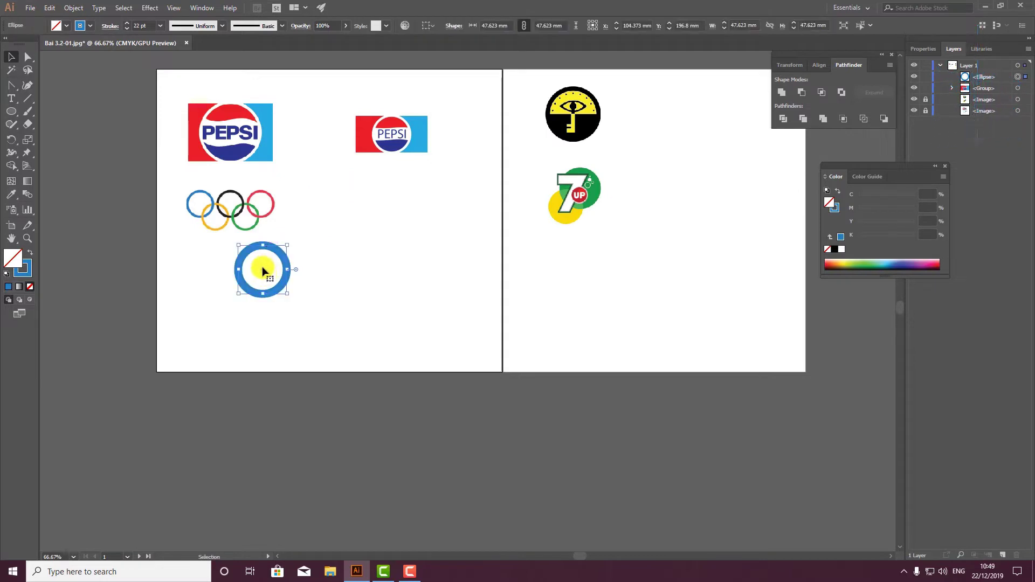
pyautogui.moveTo(287, 281); pyautogui.dragTo(325, 276)
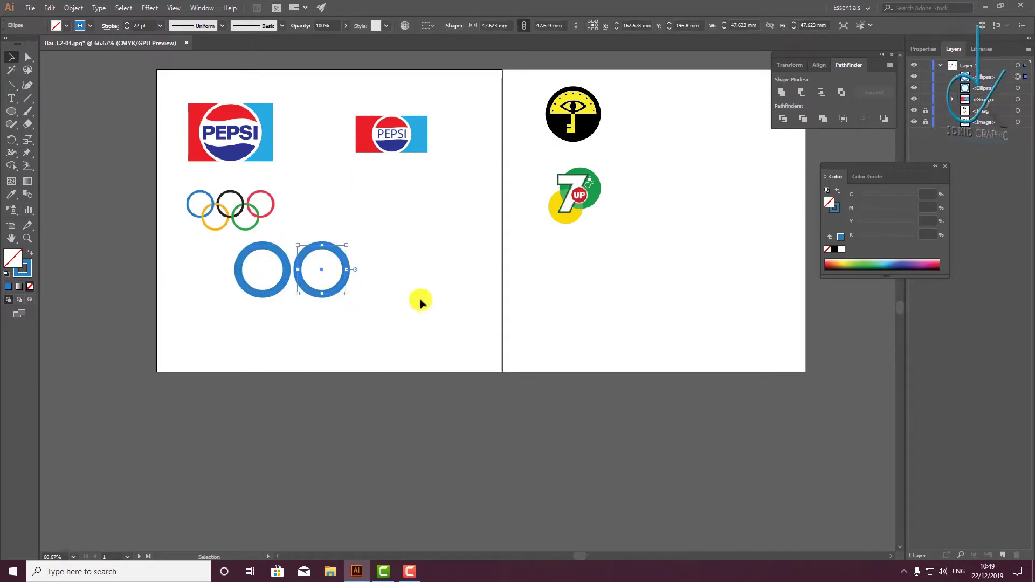
pyautogui.hotkey('ctrl', 'd')
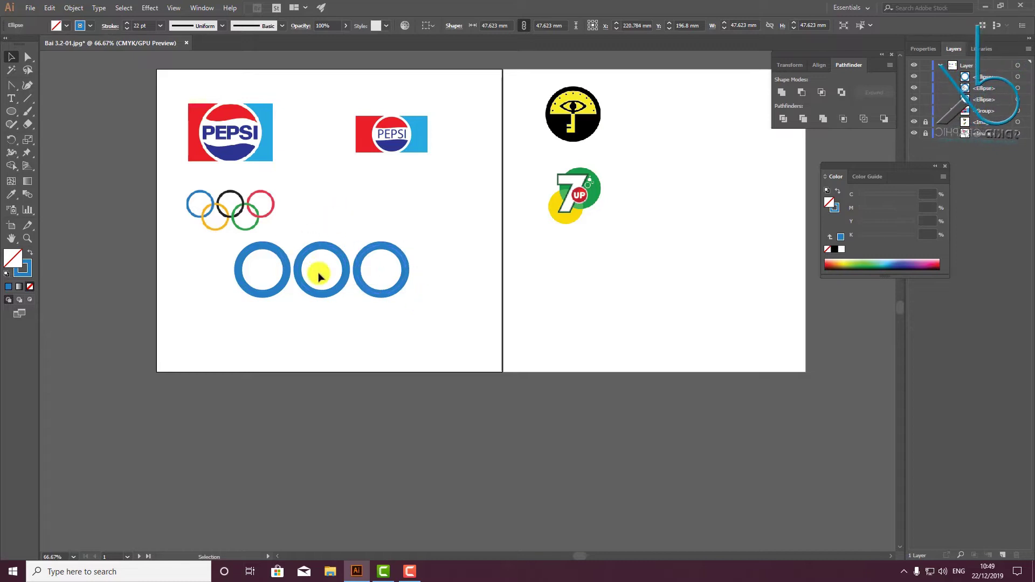
pyautogui.click(312, 280)
# Copy rings down into two positions for the bottom row
pyautogui.moveTo(311, 296); pyautogui.dragTo(281, 345)
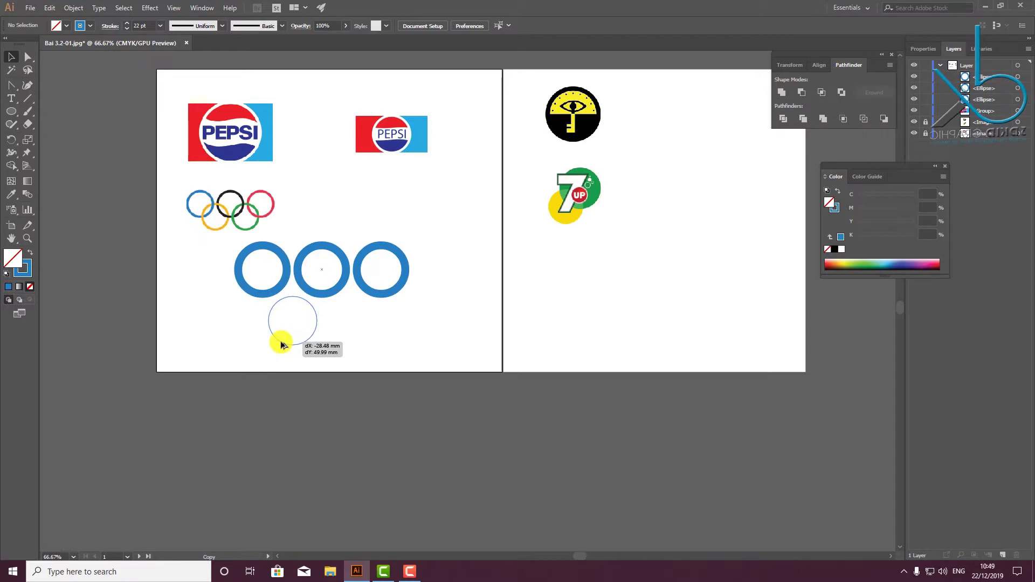
pyautogui.moveTo(281, 345)
pyautogui.mouseDown()
pyautogui.moveTo(292, 331)
pyautogui.moveTo(353, 324)
pyautogui.mouseUp()
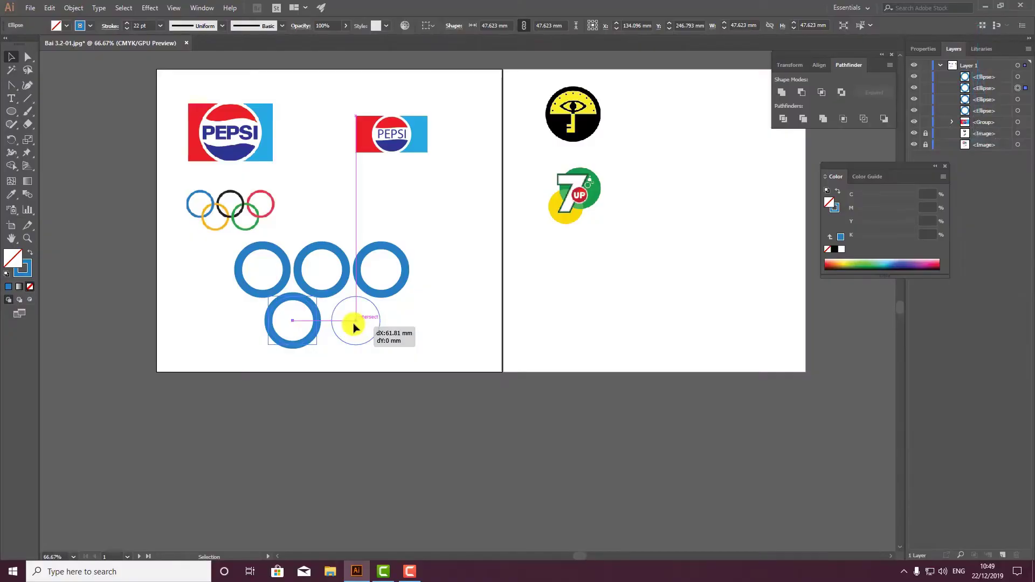
pyautogui.moveTo(354, 328); pyautogui.dragTo(353, 328)
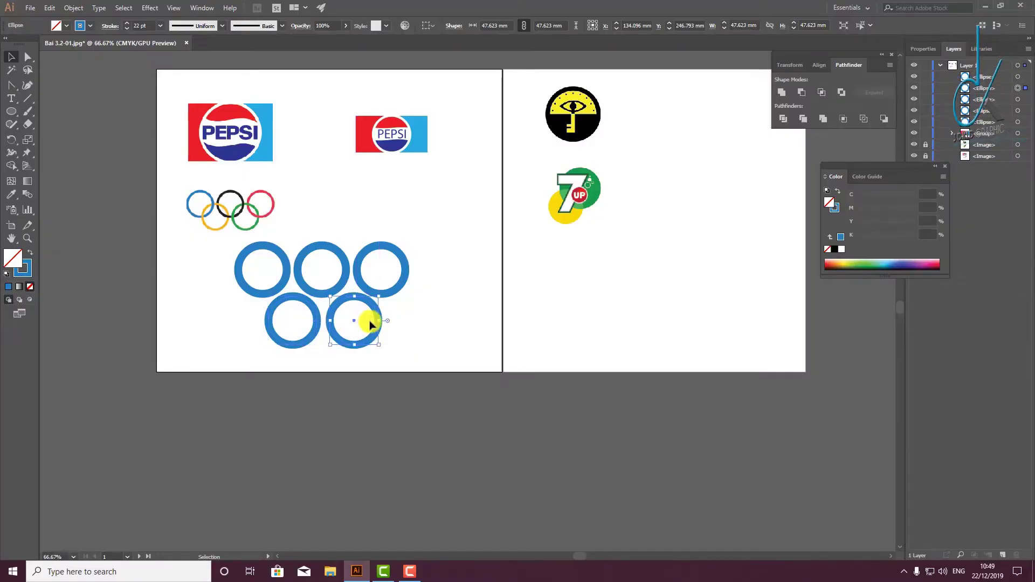
pyautogui.click(444, 236)
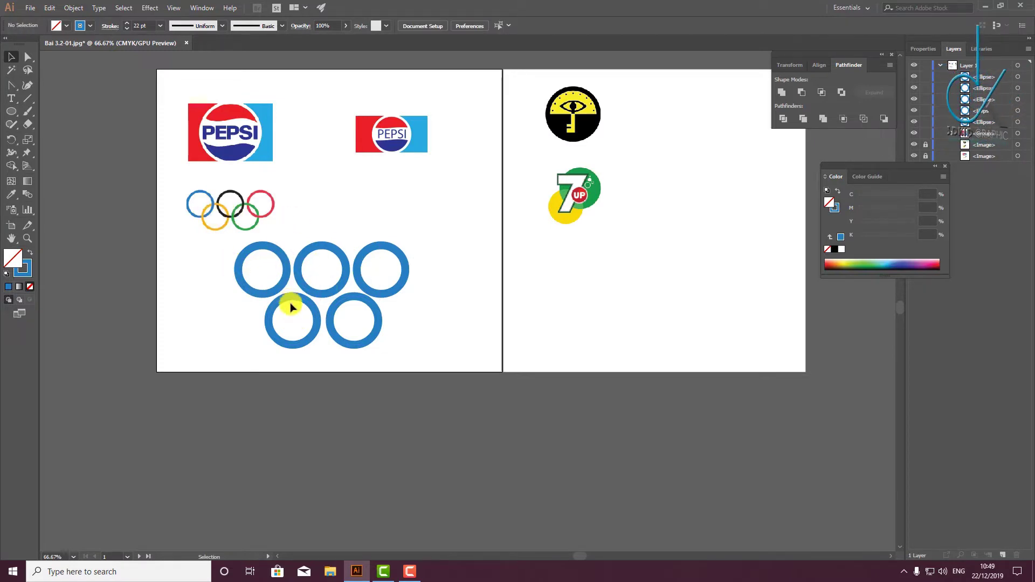
# Group the top-left and top-middle rings and select them together with the lower-left ring
pyautogui.click(280, 255)
pyautogui.keyDown('shift'); pyautogui.click(316, 250); pyautogui.keyUp('shift')
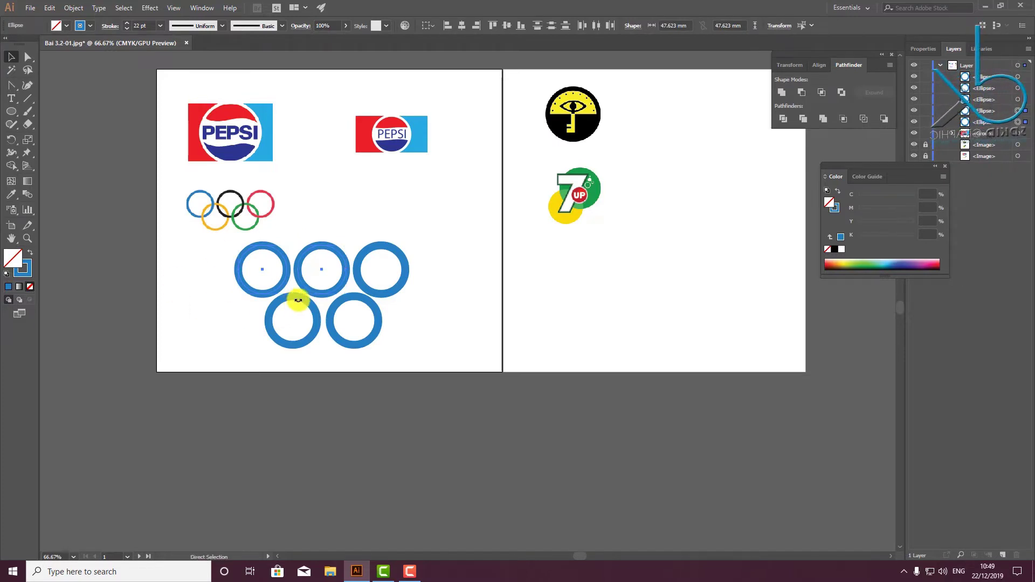
pyautogui.hotkey('ctrl', 'g')
pyautogui.click(331, 227)
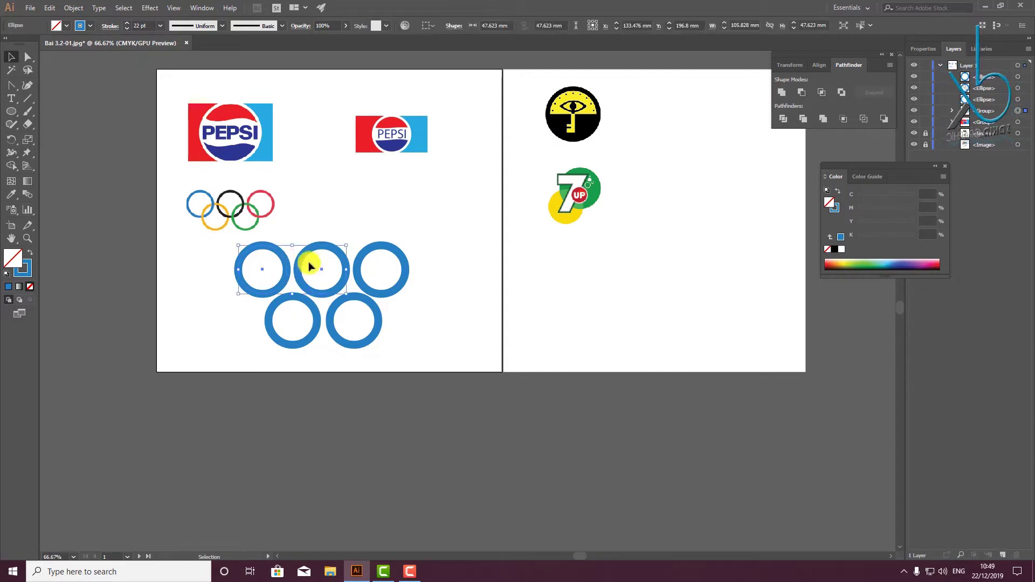
pyautogui.click(261, 275)
pyautogui.press('a')
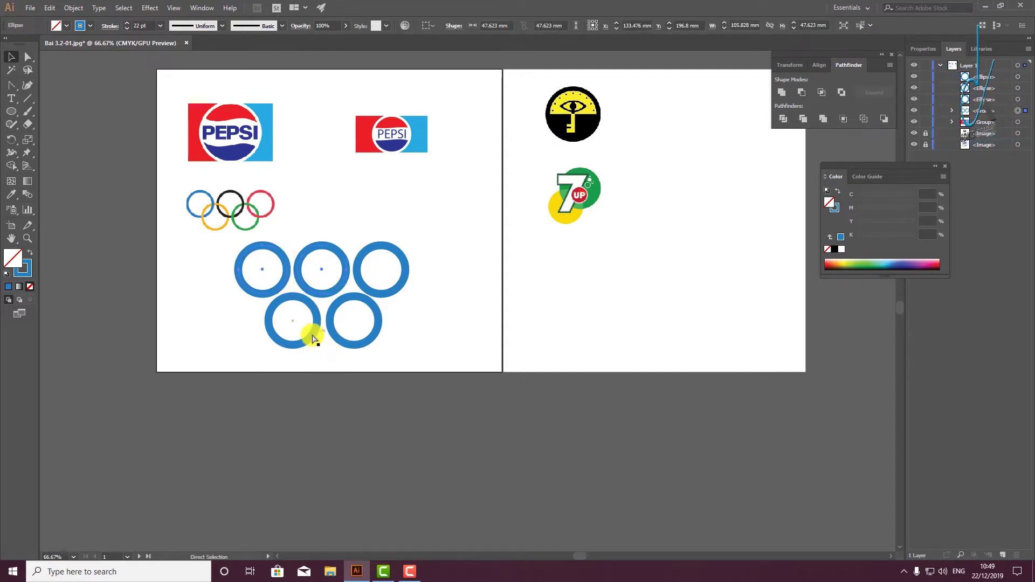
pyautogui.click(312, 338)
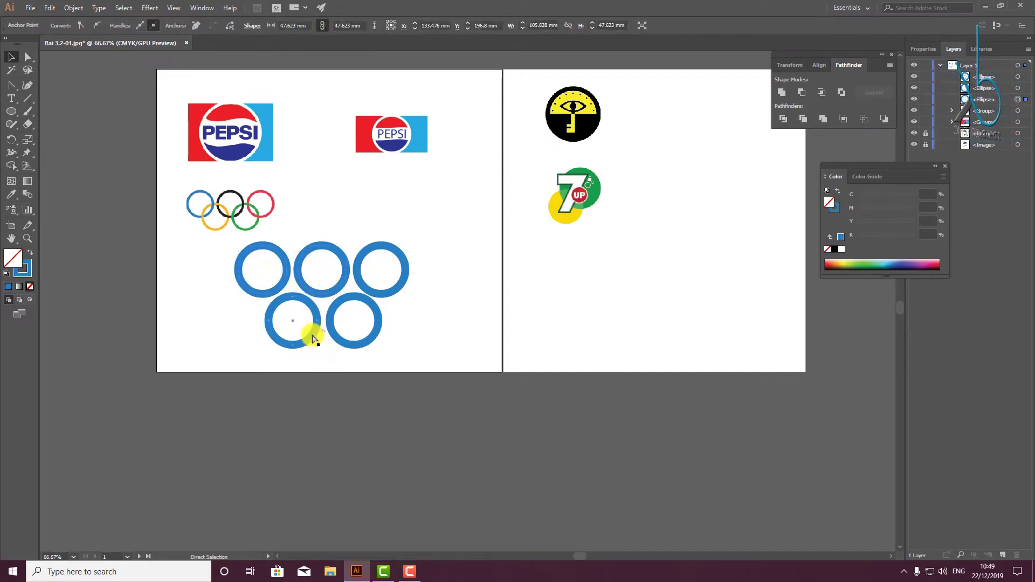
pyautogui.keyDown('shift'); pyautogui.click(296, 272); pyautogui.keyUp('shift')
pyautogui.scroll(3, 295, 271)
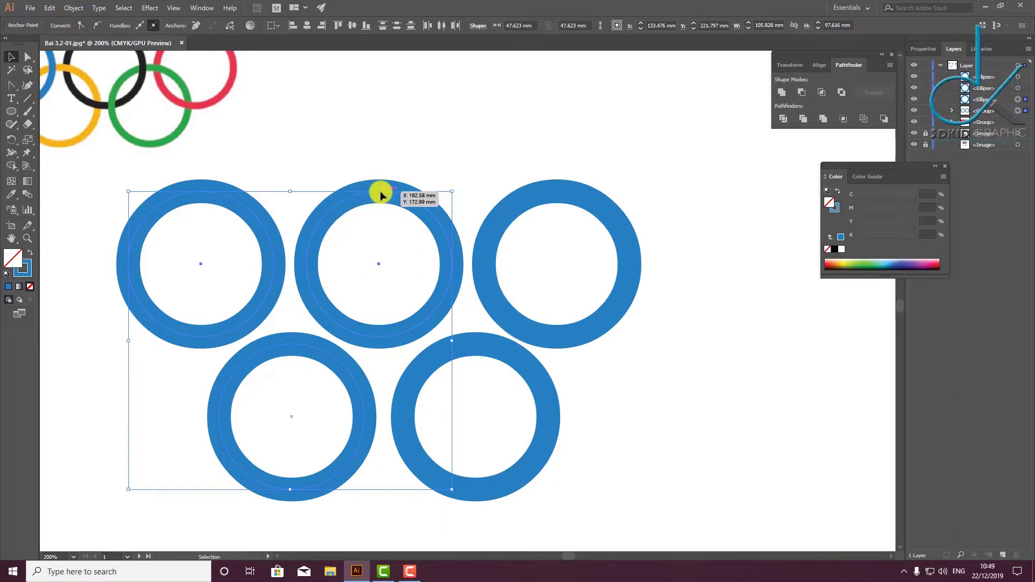
# Horizontally centre the lower-left ring under the top-left and top-middle rings
pyautogui.click(463, 160)
pyautogui.moveTo(107, 208); pyautogui.dragTo(358, 485)
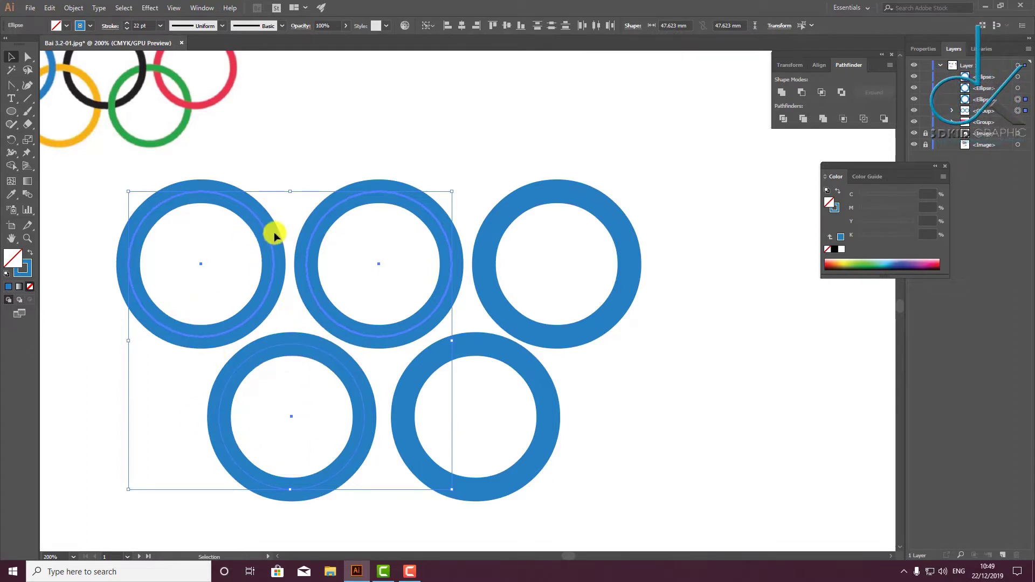
pyautogui.click(462, 26)
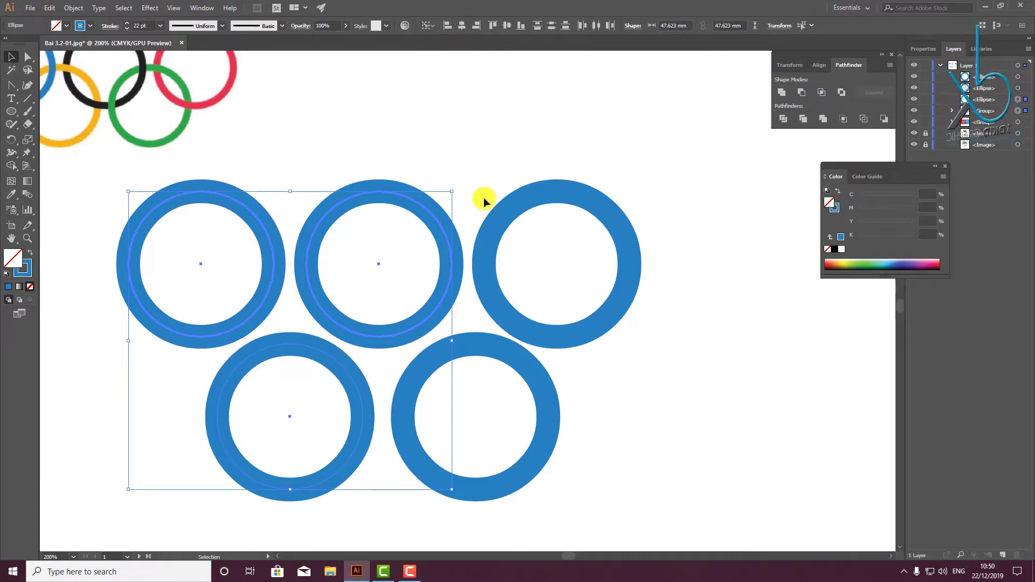
pyautogui.click(453, 146)
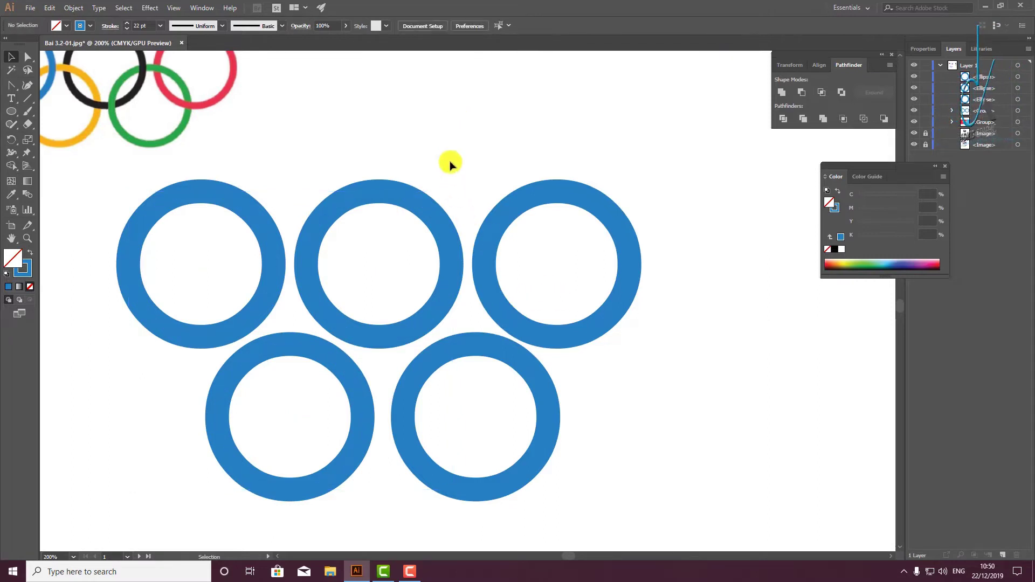
# Regroup the top-middle and top-right rings and centre the lower-right ring beneath them
pyautogui.click(405, 215)
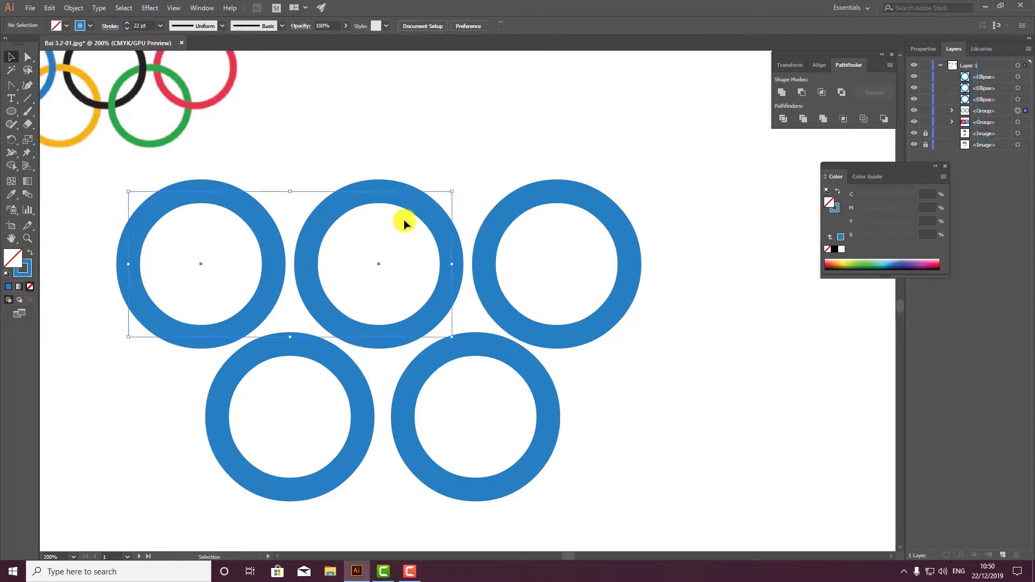
pyautogui.rightClick(391, 203)
pyautogui.click(431, 293)
pyautogui.moveTo(404, 171); pyautogui.dragTo(561, 259)
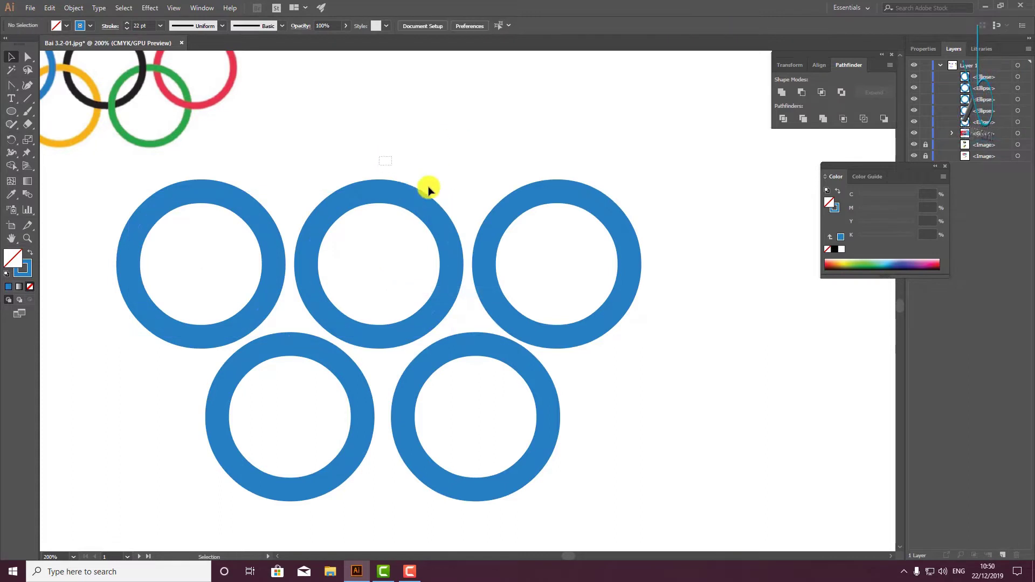
pyautogui.hotkey('ctrl', 'g')
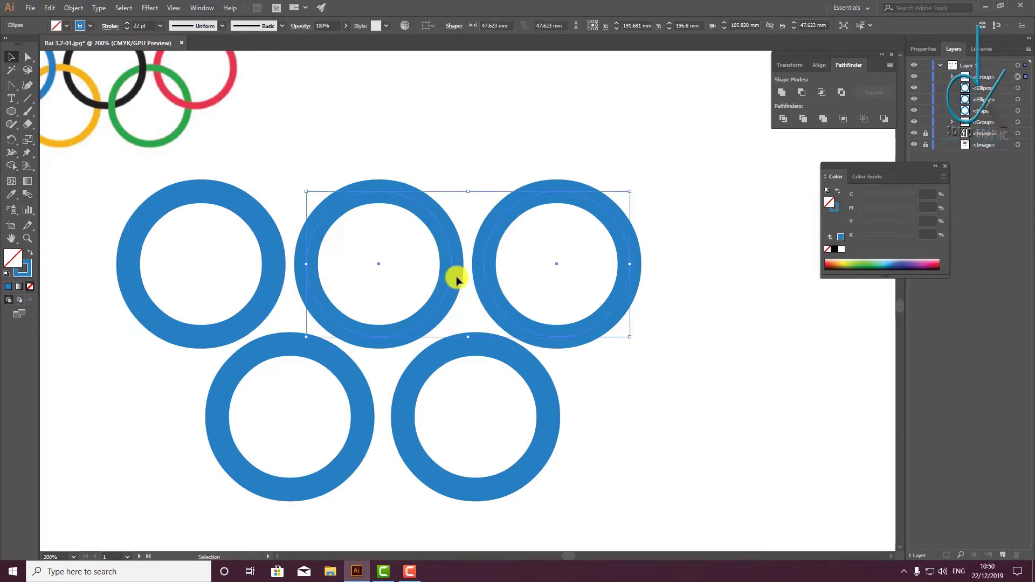
pyautogui.click(547, 480)
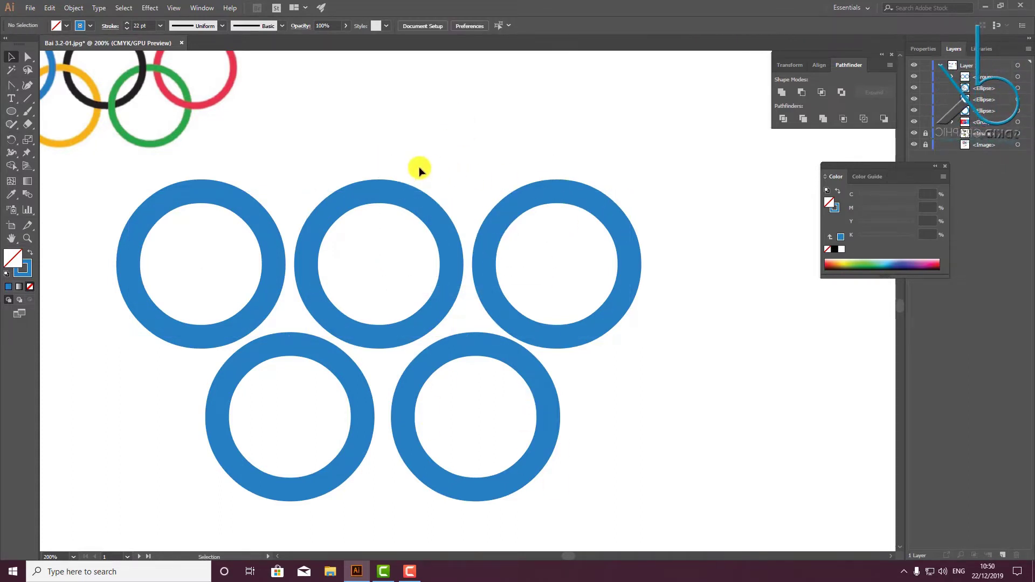
pyautogui.moveTo(417, 168); pyautogui.dragTo(553, 431)
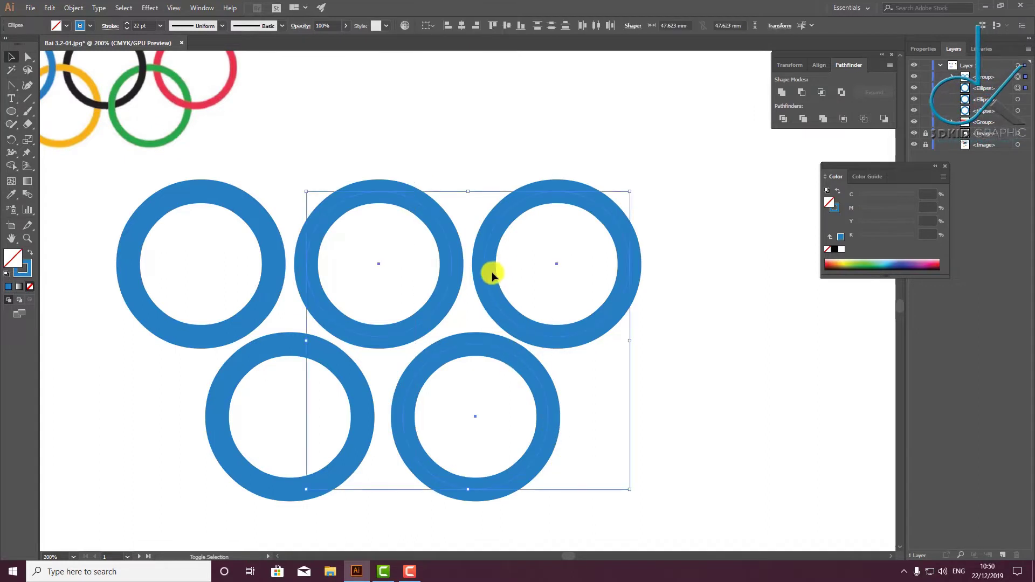
pyautogui.click(461, 25)
pyautogui.click(528, 161)
# Ungroup the top-middle and top-right rings
pyautogui.scroll(-1, 425, 395)
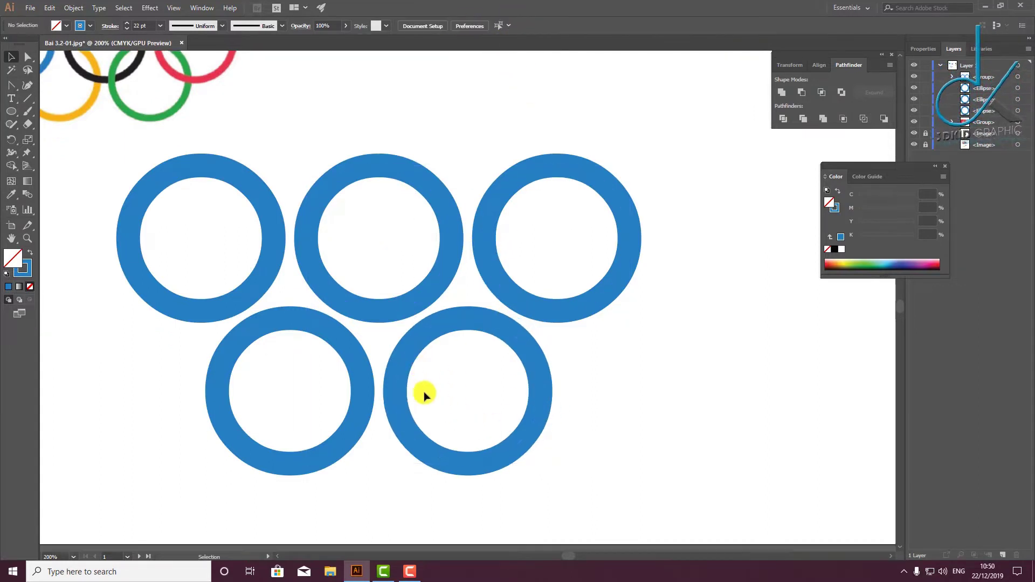
pyautogui.scroll(-1, 429, 393)
pyautogui.scroll(-2, 464, 384)
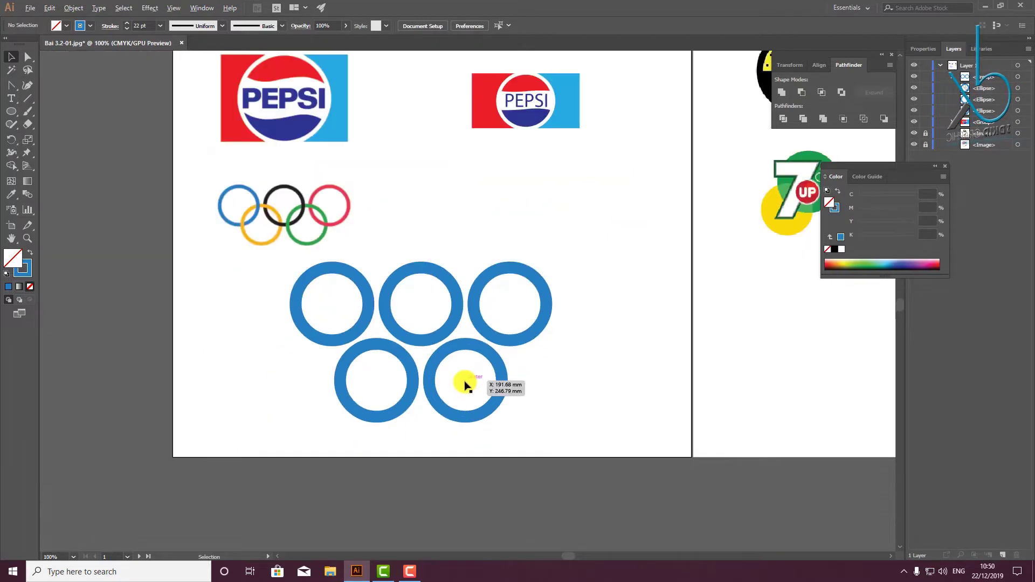
pyautogui.scroll(3, 474, 241)
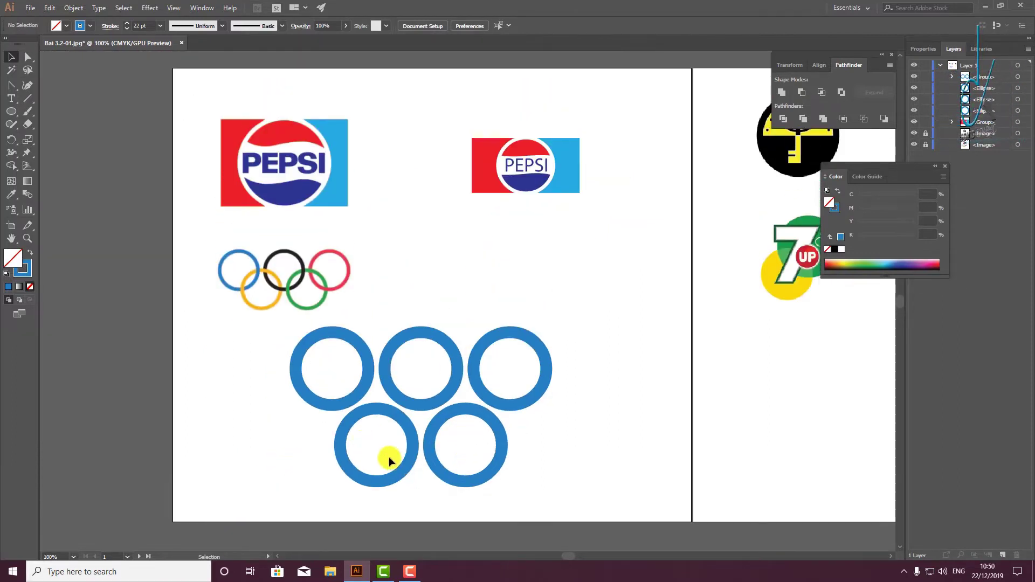
pyautogui.moveTo(298, 457); pyautogui.dragTo(506, 477)
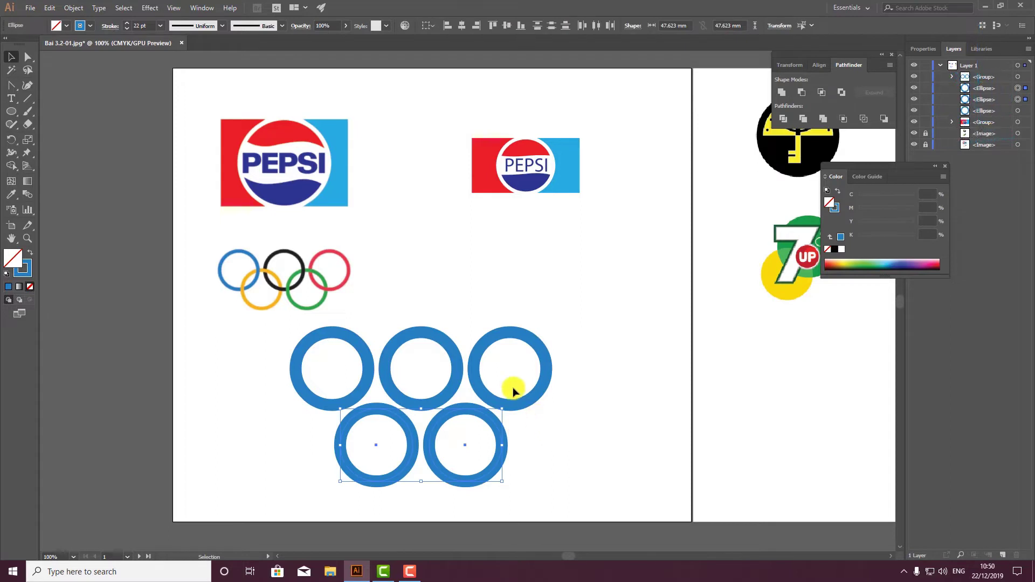
pyautogui.click(531, 397)
pyautogui.rightClick(481, 393)
pyautogui.click(513, 312)
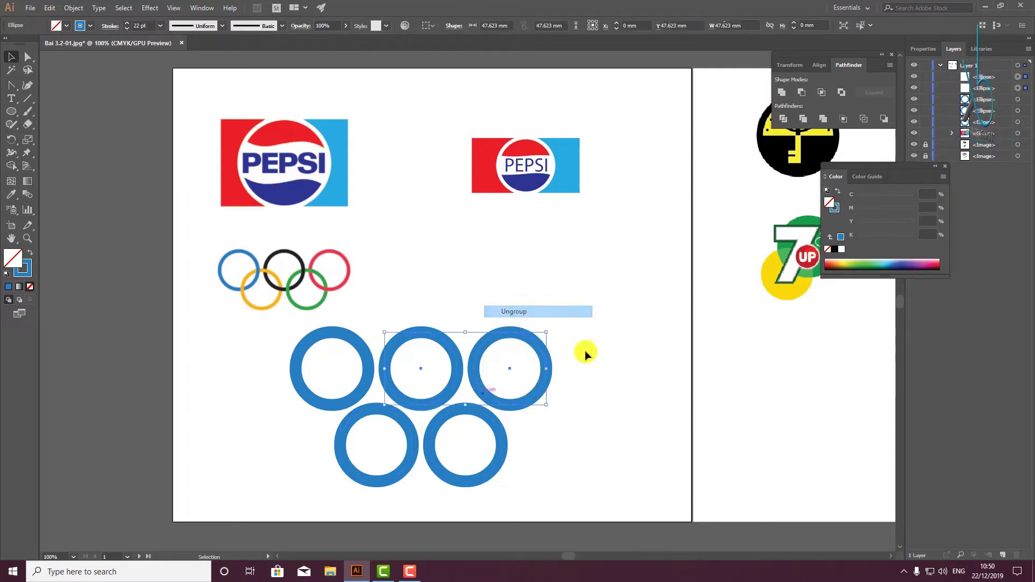
# Nudge the two bottom rings up two steps to overlap the top row, then select all five
pyautogui.moveTo(300, 468); pyautogui.dragTo(517, 491)
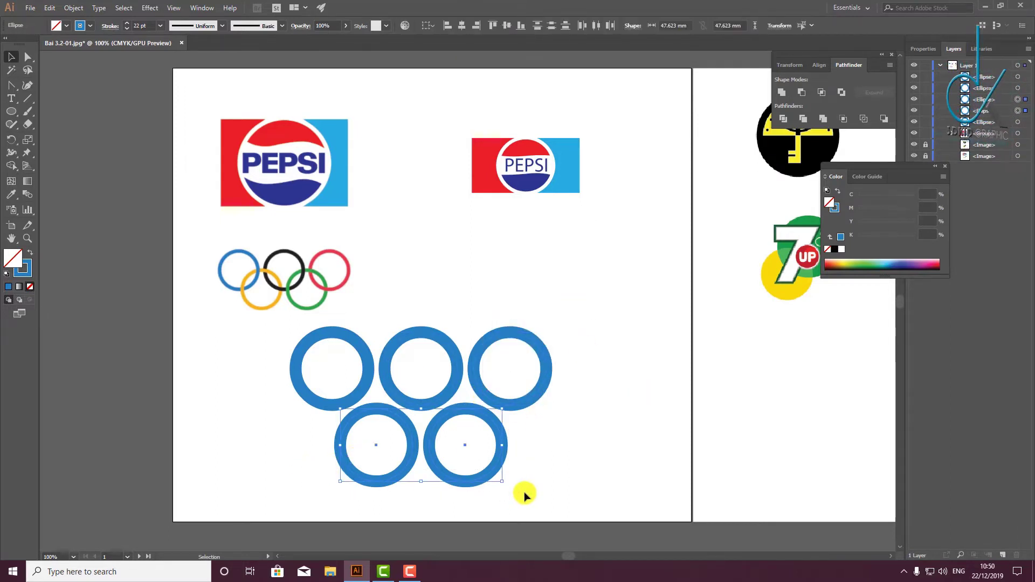
pyautogui.press('Up')
pyautogui.press('Up')
pyautogui.press('Up')
pyautogui.press('Up')
pyautogui.press('Up')
pyautogui.press('Up')
pyautogui.press('Up')
pyautogui.press('Up')
pyautogui.press('Up')
pyautogui.press('Up')
pyautogui.press('Up')
pyautogui.press('Up')
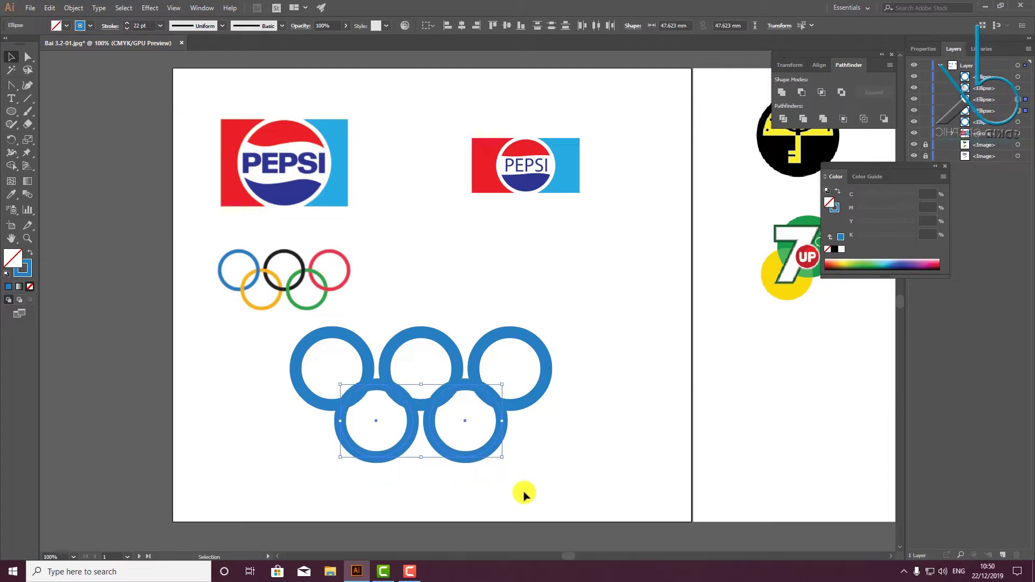
pyautogui.press('Up')
pyautogui.press('Up')
pyautogui.press('Up')
pyautogui.press('Up')
pyautogui.press('Up')
pyautogui.press('Up')
pyautogui.press('Up')
pyautogui.press('Up')
pyautogui.press('Up')
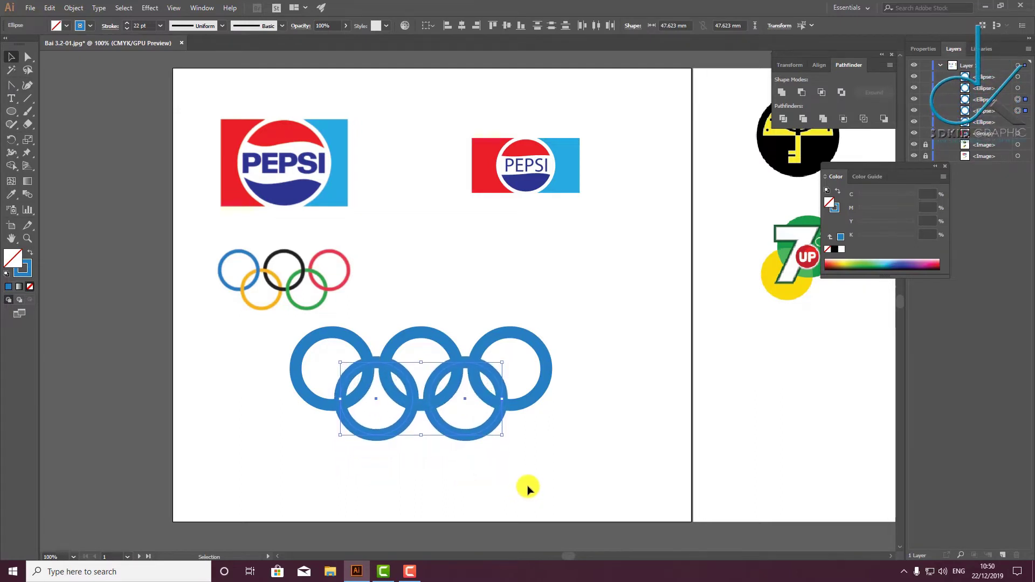
pyautogui.click(397, 399)
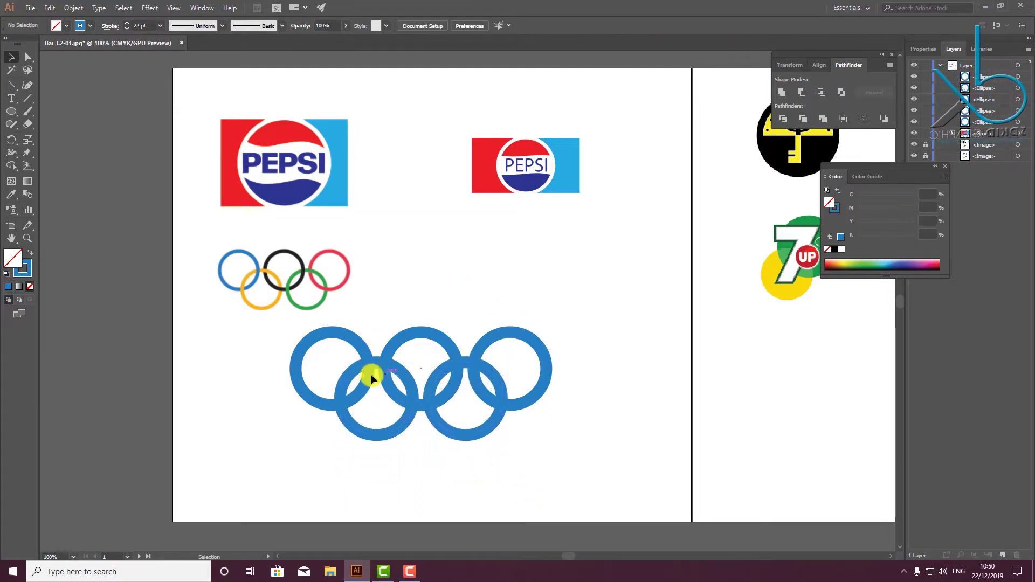
pyautogui.moveTo(265, 343); pyautogui.dragTo(581, 460)
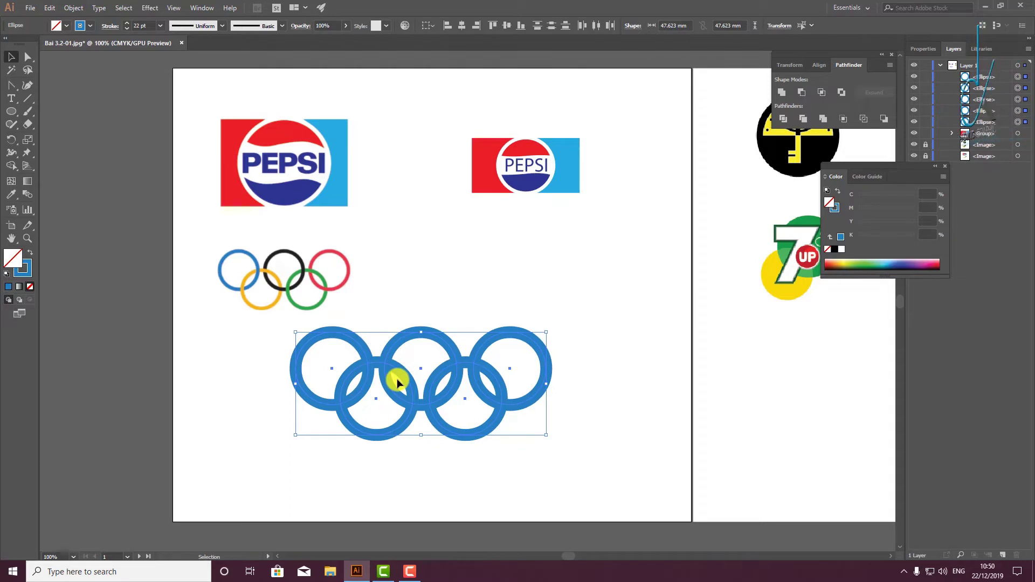
# Convert the five ring strokes into filled outline shapes
pyautogui.click(73, 7)
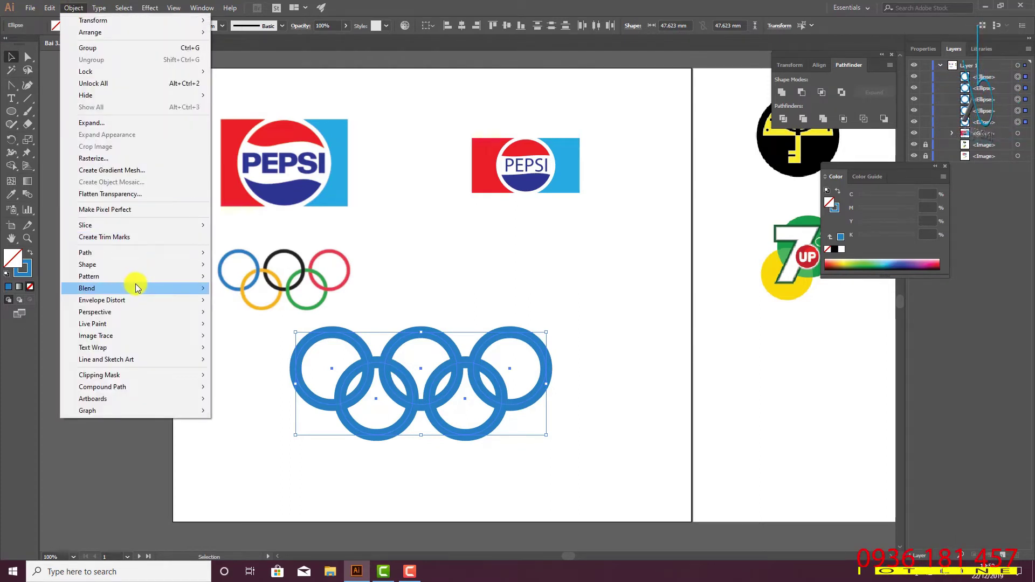
pyautogui.moveTo(85, 252)
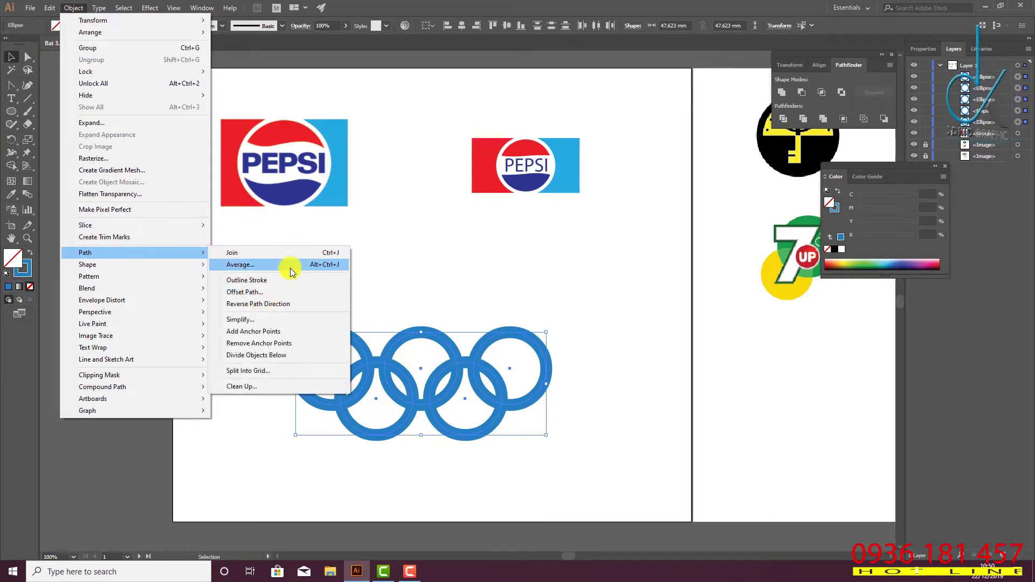
pyautogui.click(286, 280)
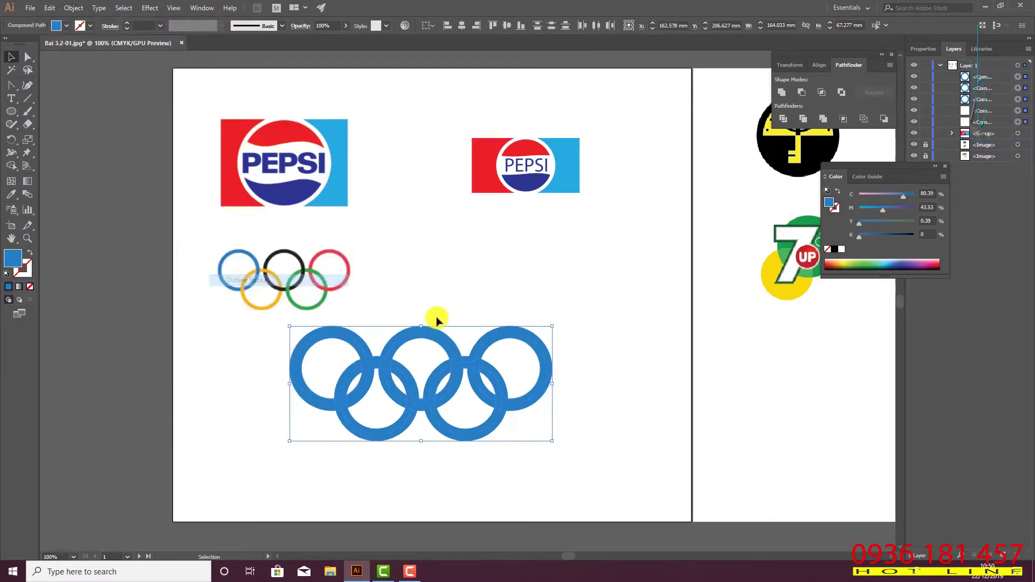
pyautogui.click(547, 271)
pyautogui.click(364, 357)
pyautogui.click(219, 273)
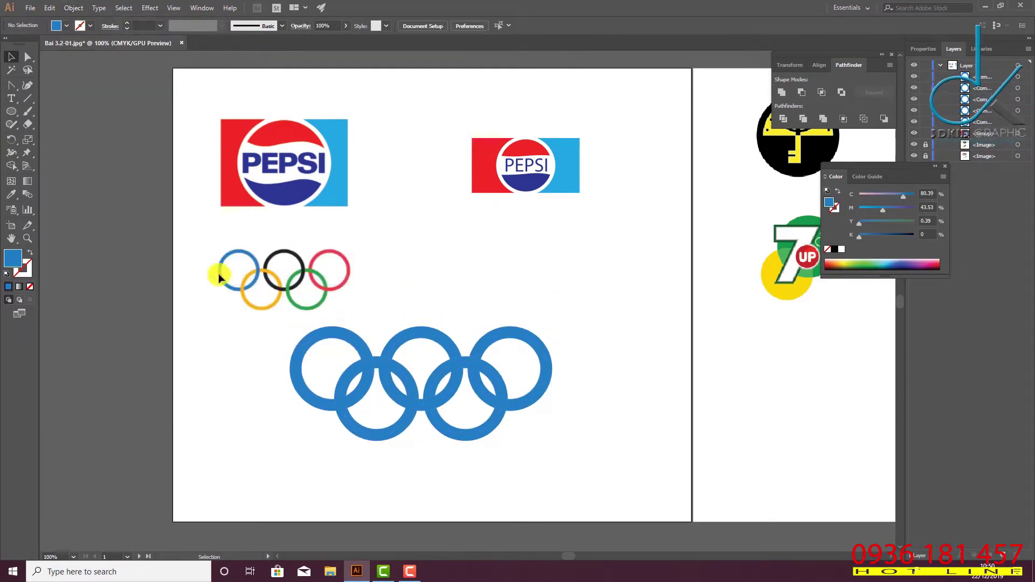
# Colour the top-middle ring black and the top-right ring red from the small logo
pyautogui.click(6, 195)
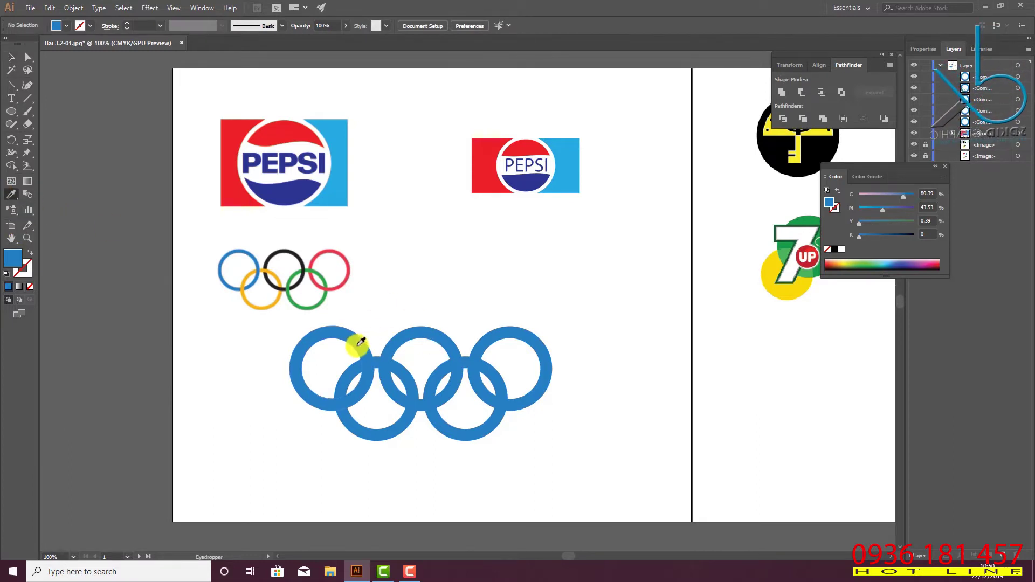
pyautogui.click(397, 345)
pyautogui.press('i')
pyautogui.click(299, 253)
pyautogui.keyDown('ctrl'); pyautogui.click(518, 341); pyautogui.keyUp('ctrl')
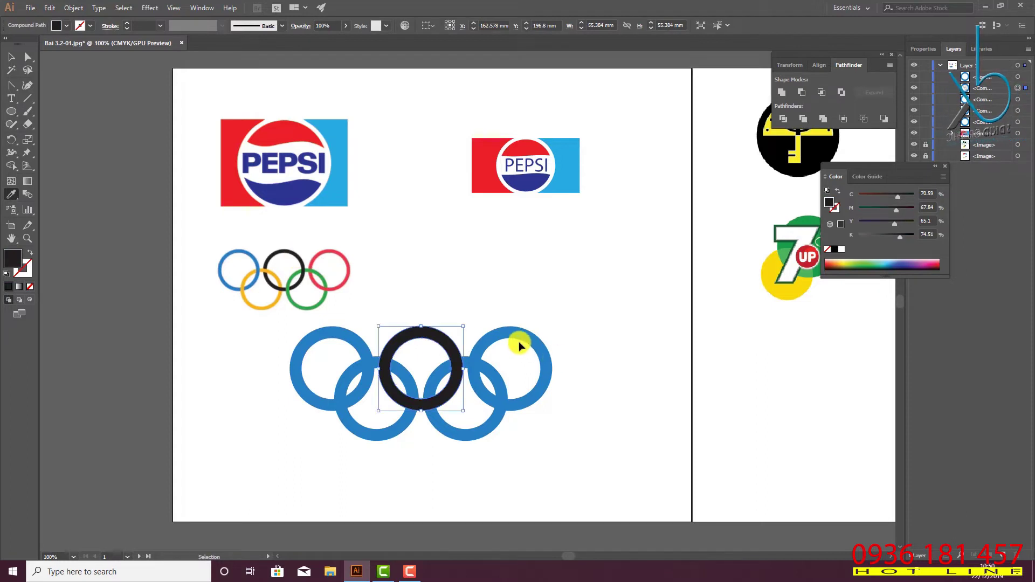
pyautogui.click(351, 257)
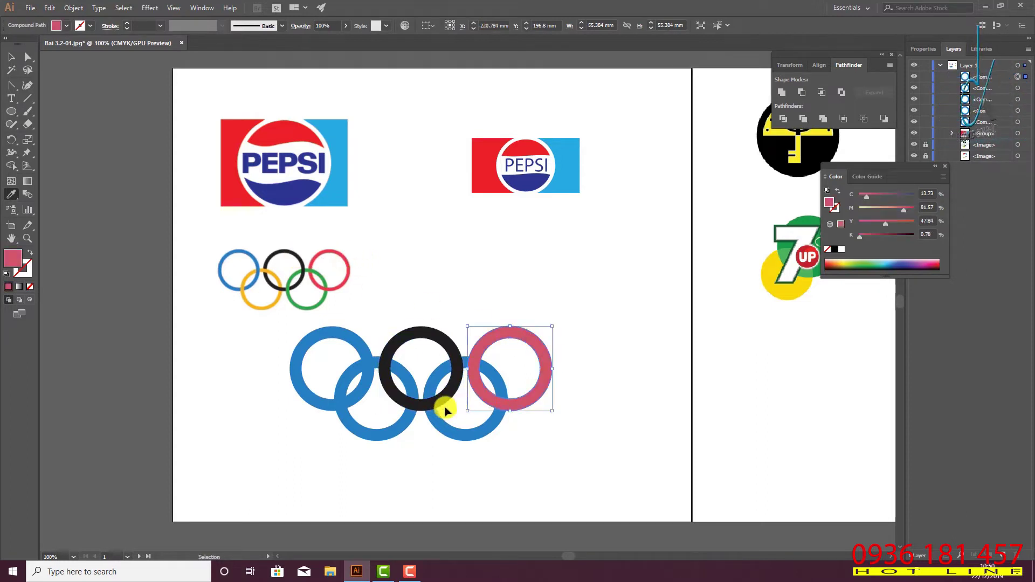
pyautogui.click(348, 260)
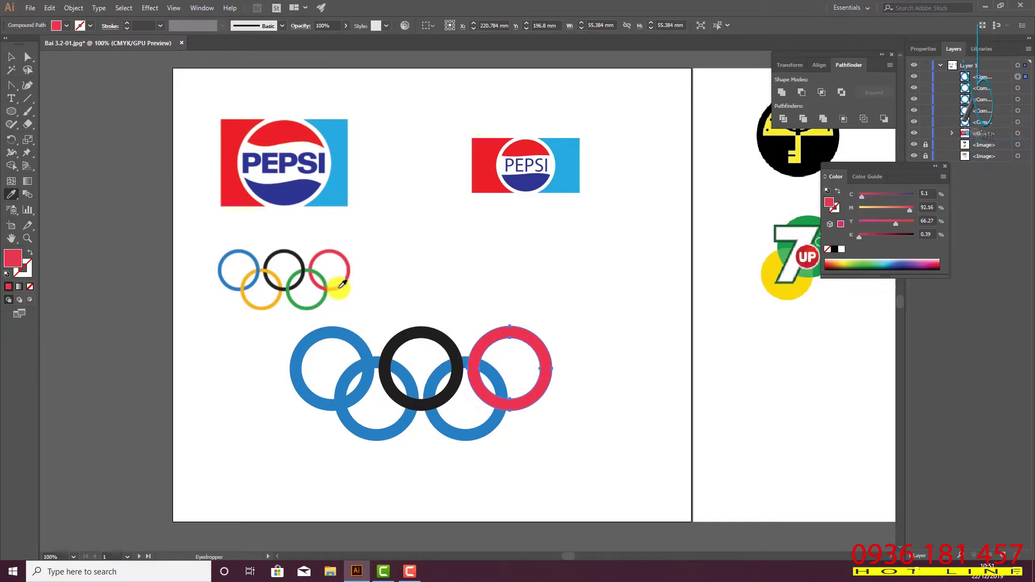
# Colour the lower-right ring green and the lower-left ring yellow from the small logo
pyautogui.keyDown('ctrl'); pyautogui.click(463, 434); pyautogui.keyUp('ctrl')
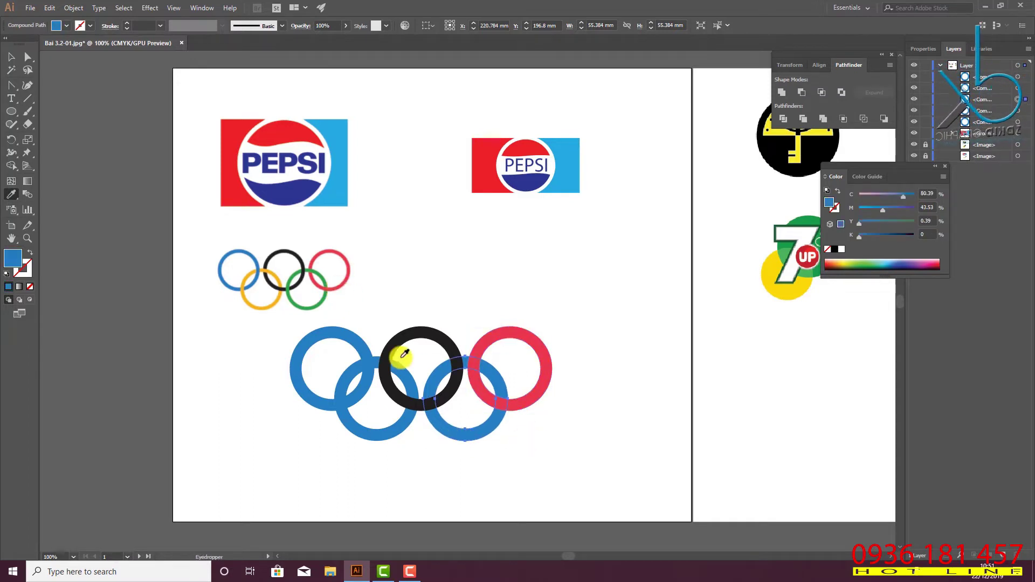
pyautogui.click(306, 305)
pyautogui.keyDown('ctrl'); pyautogui.click(400, 426); pyautogui.keyUp('ctrl')
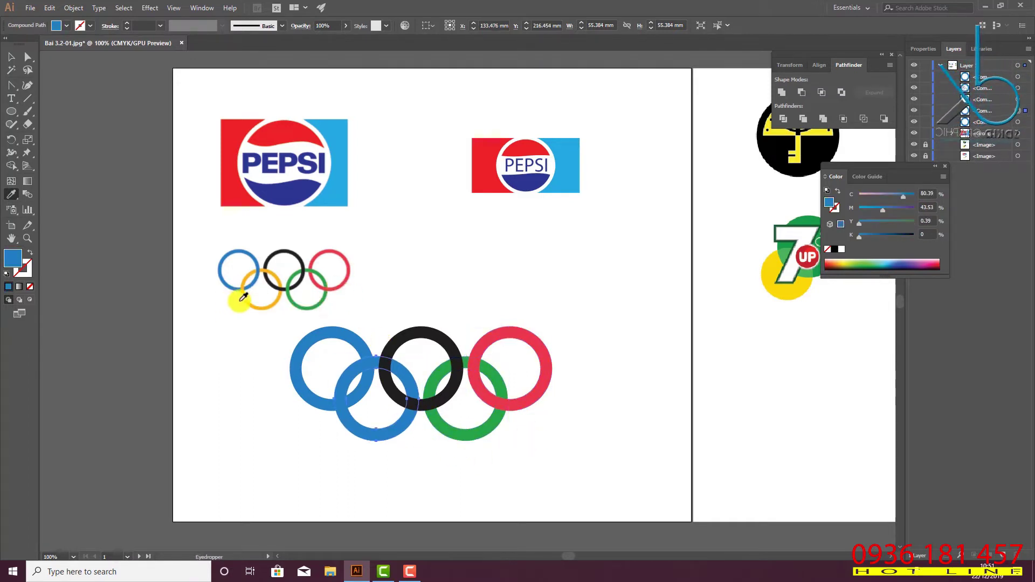
pyautogui.click(247, 298)
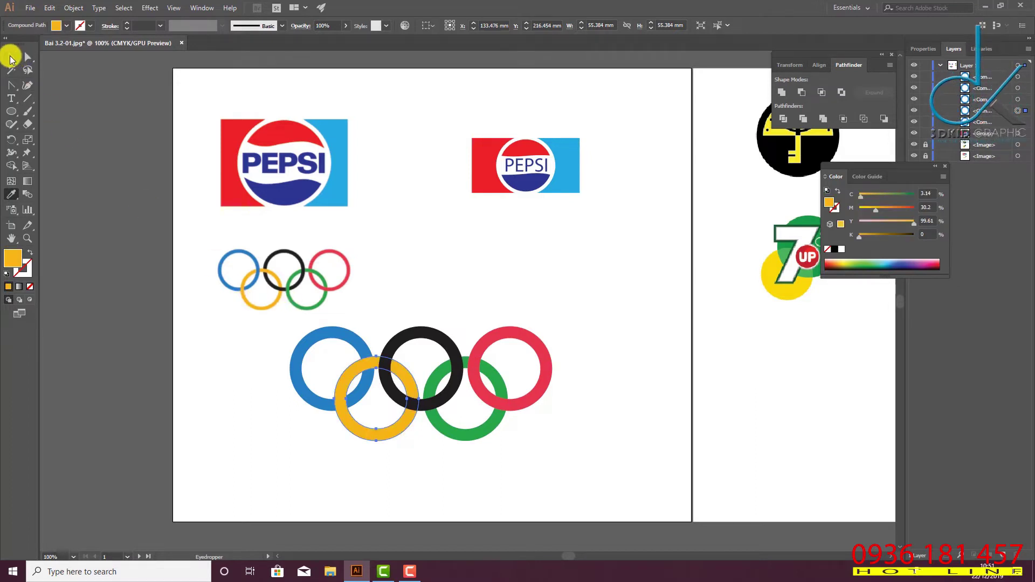
pyautogui.click(11, 57)
pyautogui.click(416, 259)
pyautogui.scroll(2, 447, 442)
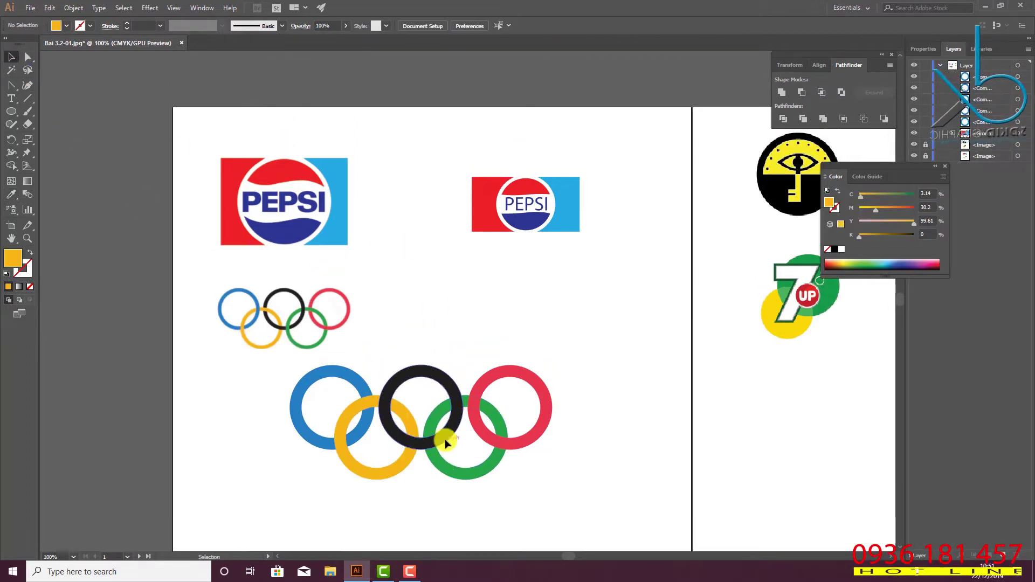
pyautogui.scroll(-1, 446, 442)
pyautogui.scroll(-2, 294, 370)
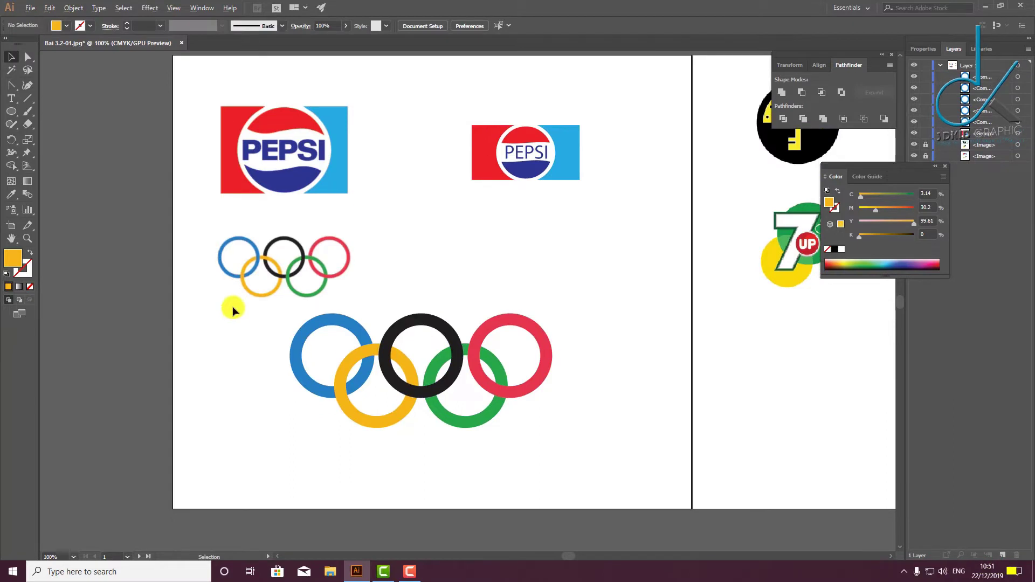
# Divide the blue and yellow rings, ungroup, and recolour one yellow overlap piece blue
pyautogui.scroll(2, 233, 309)
pyautogui.scroll(-1, 273, 277)
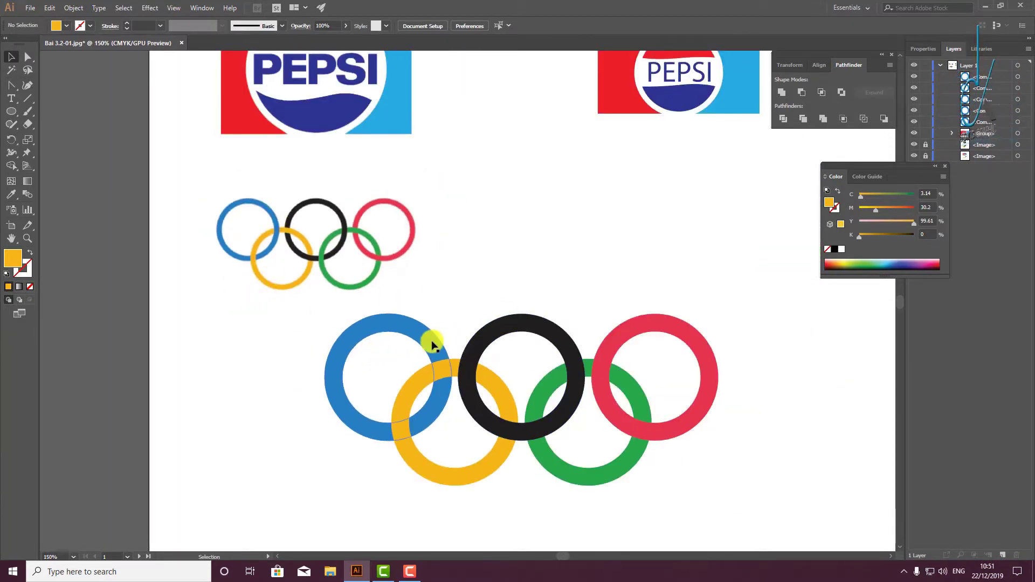
pyautogui.click(412, 332)
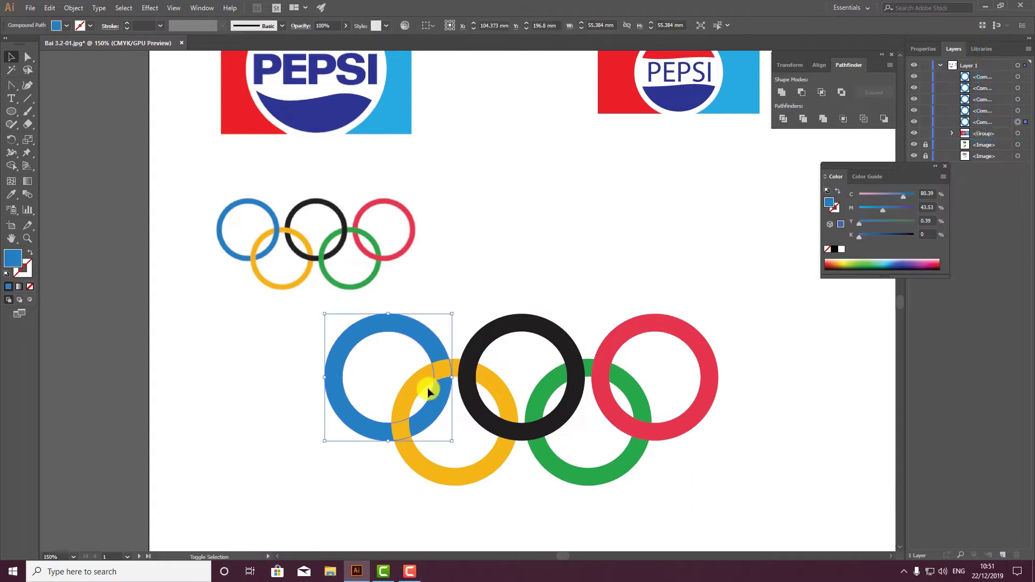
pyautogui.keyDown('shift'); pyautogui.click(416, 381); pyautogui.keyUp('shift')
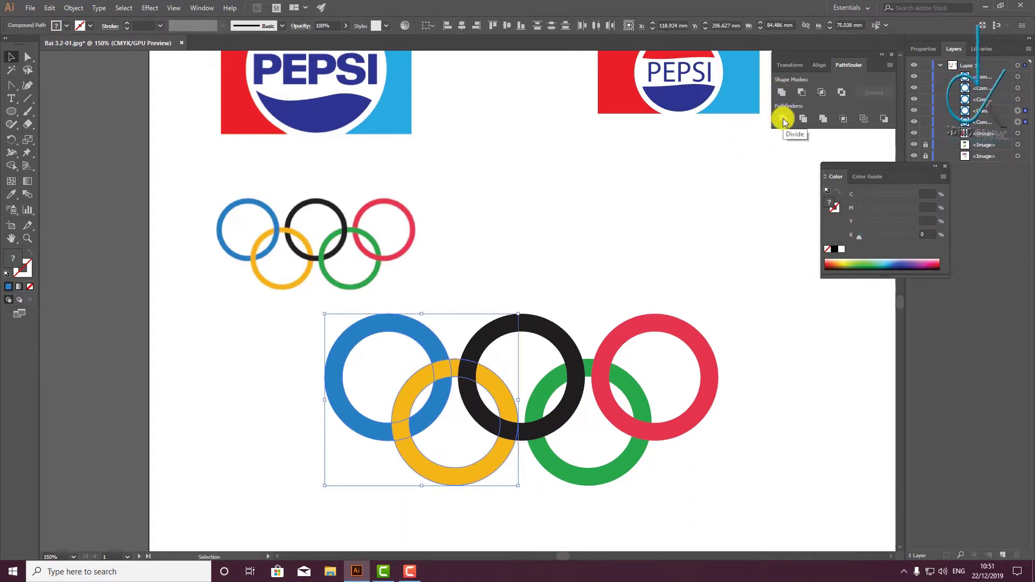
pyautogui.click(783, 119)
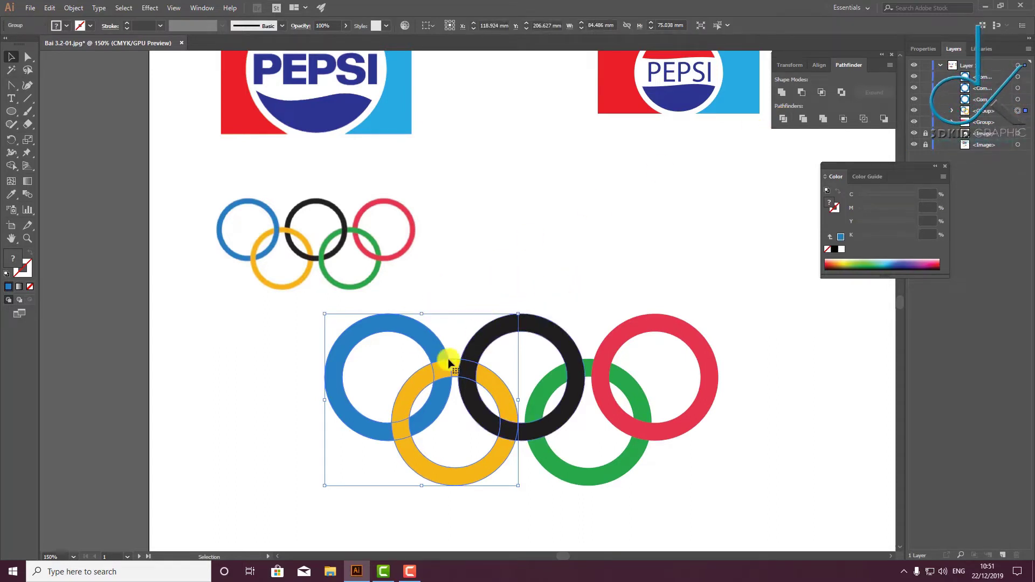
pyautogui.rightClick(427, 379)
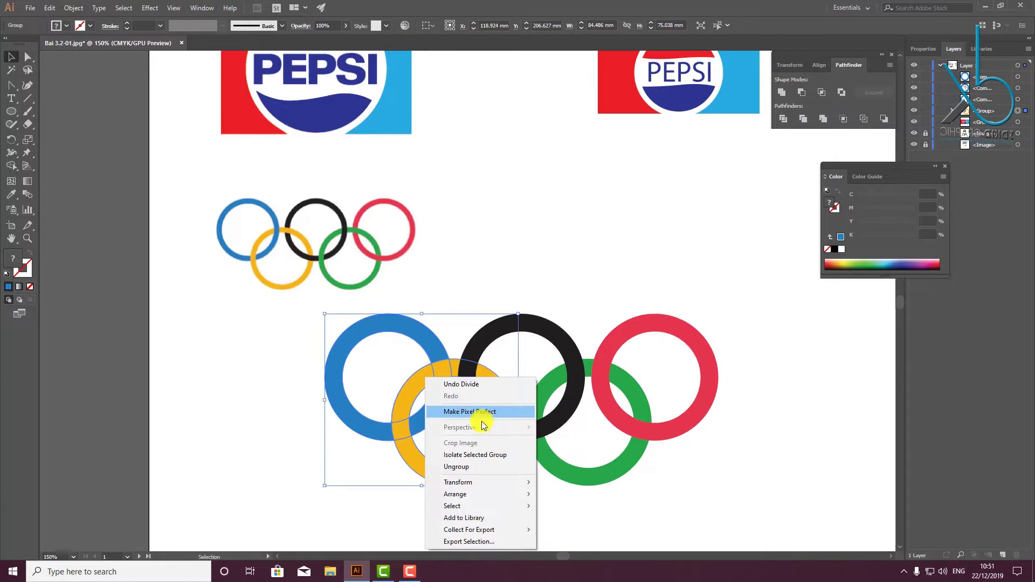
pyautogui.click(456, 466)
pyautogui.click(494, 235)
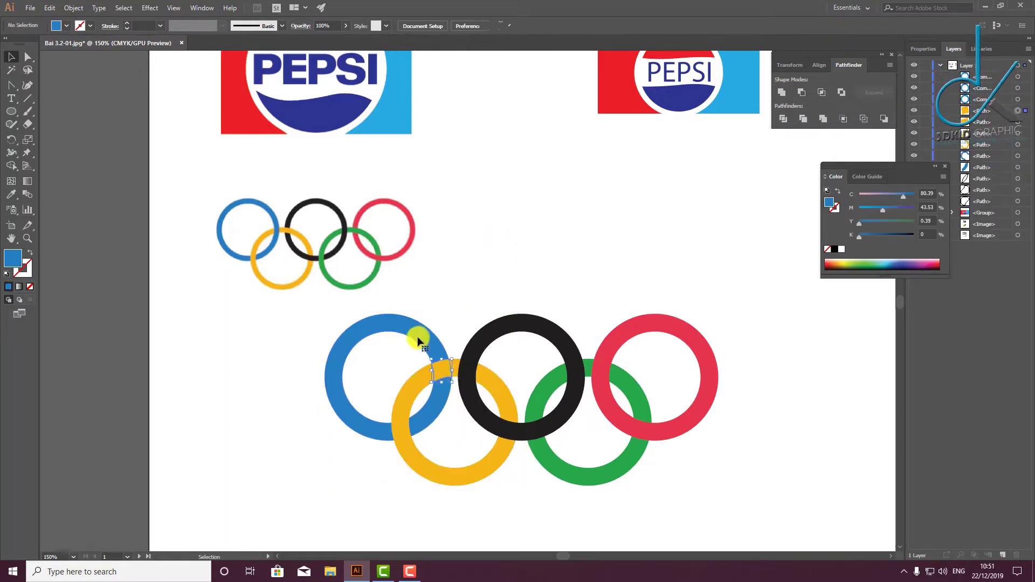
pyautogui.click(440, 370)
pyautogui.click(11, 194)
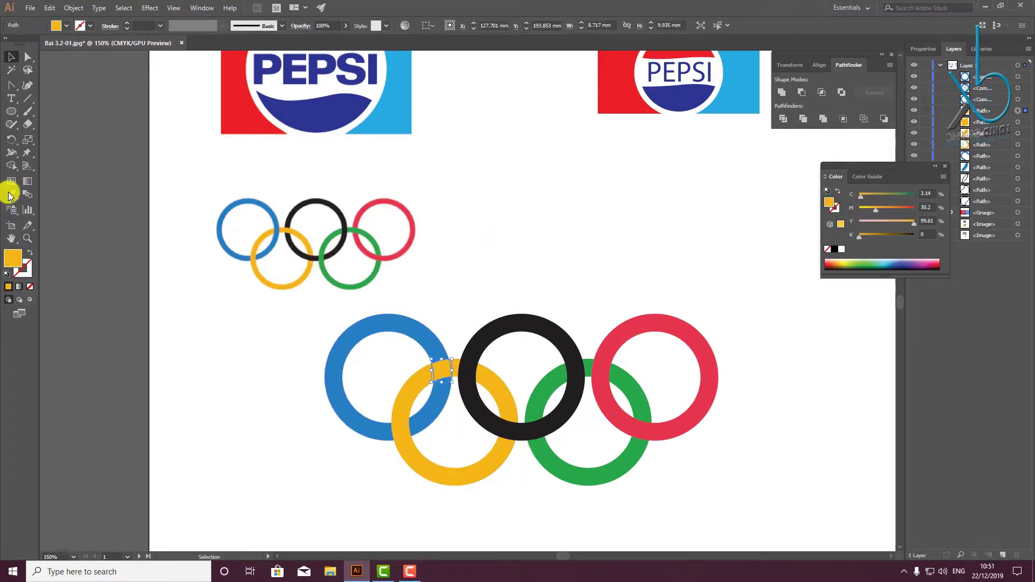
pyautogui.click(425, 330)
pyautogui.click(11, 57)
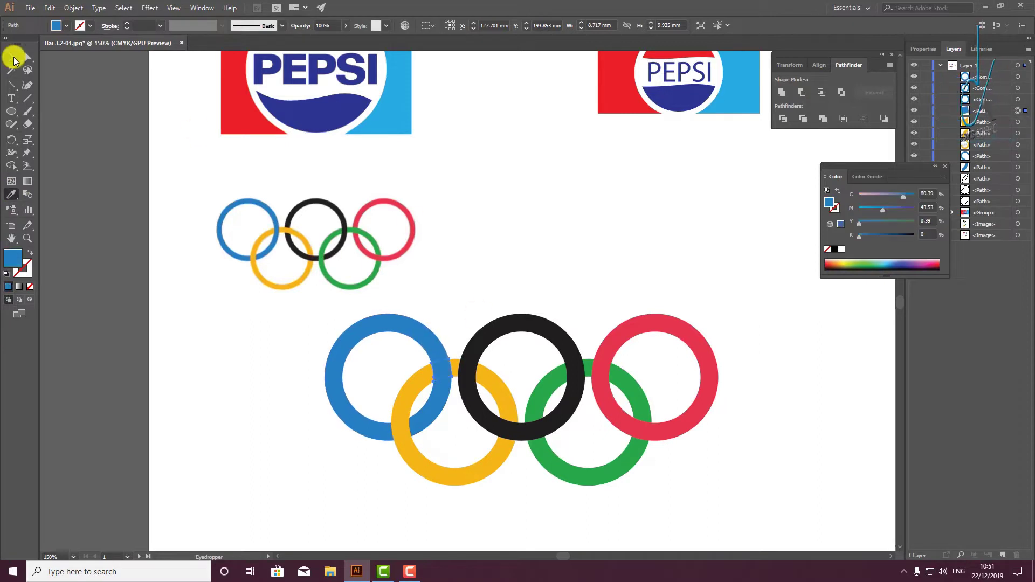
pyautogui.click(535, 284)
# Divide the black and yellow rings, ungroup, and recolour one black crossing piece yellow
pyautogui.scroll(-2, 470, 309)
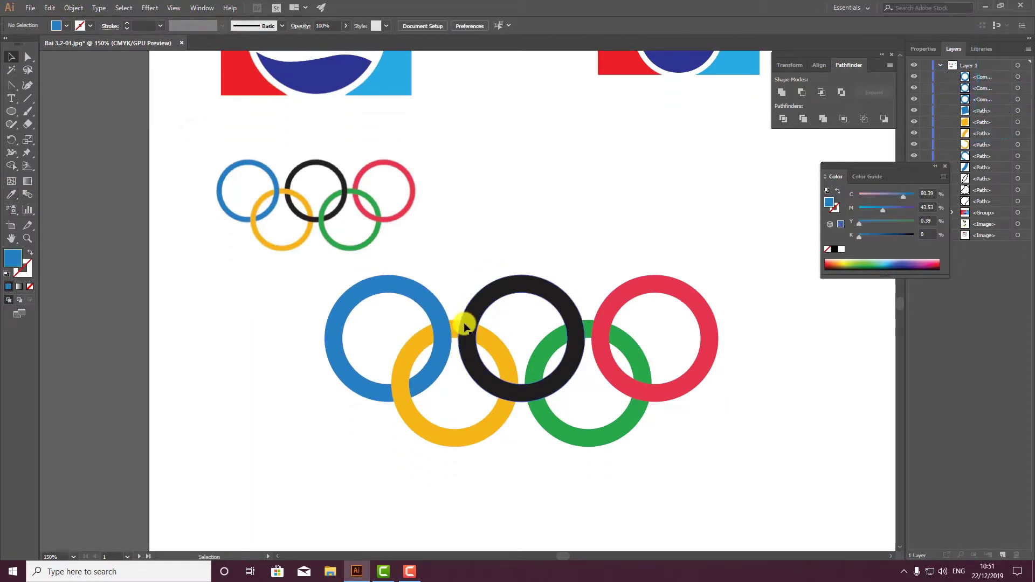
pyautogui.click(464, 326)
pyautogui.keyDown('shift'); pyautogui.click(496, 410); pyautogui.keyUp('shift')
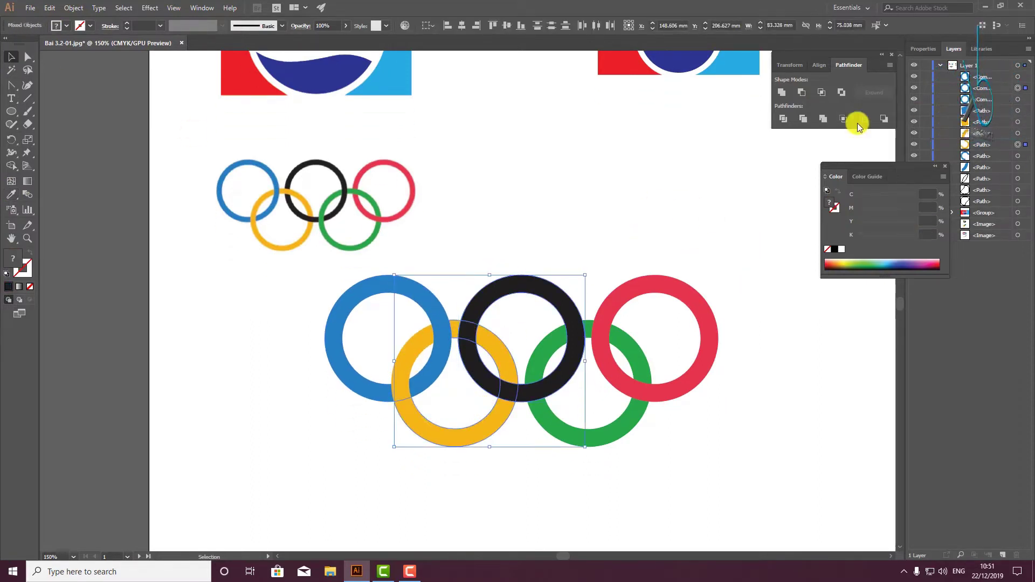
pyautogui.click(783, 119)
pyautogui.rightClick(523, 418)
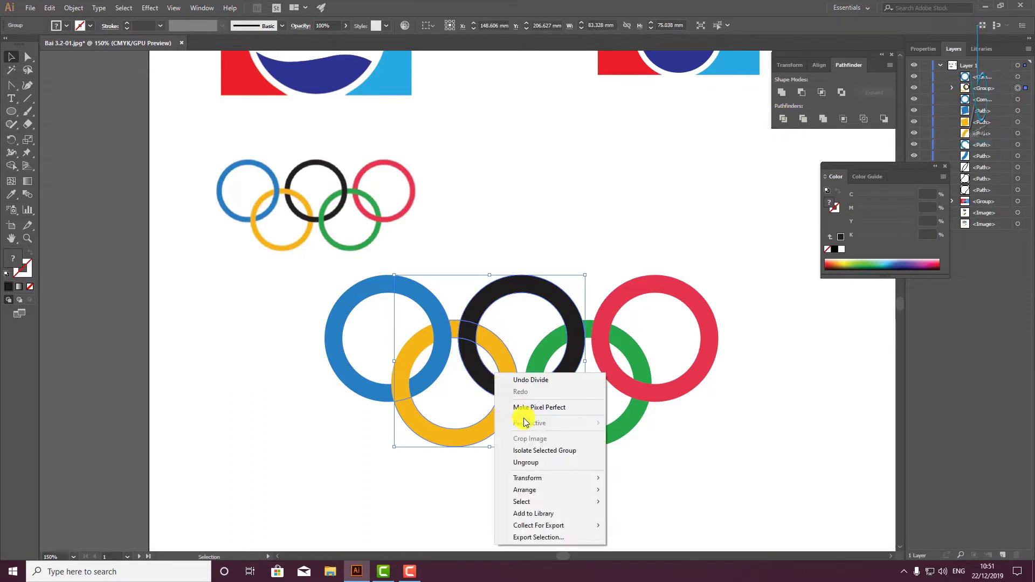
pyautogui.click(534, 462)
pyautogui.click(575, 206)
pyautogui.click(470, 337)
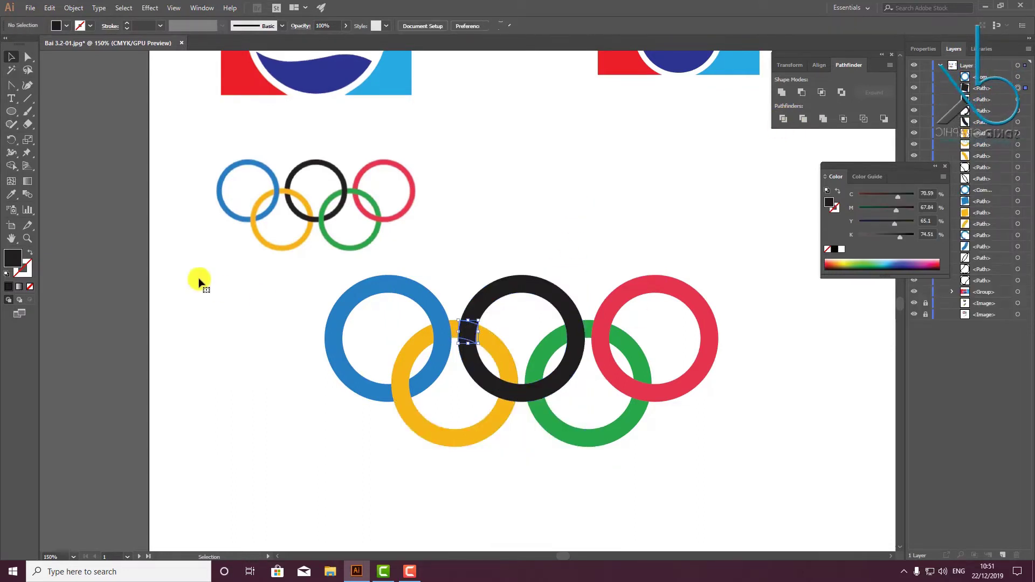
pyautogui.click(11, 194)
pyautogui.click(503, 338)
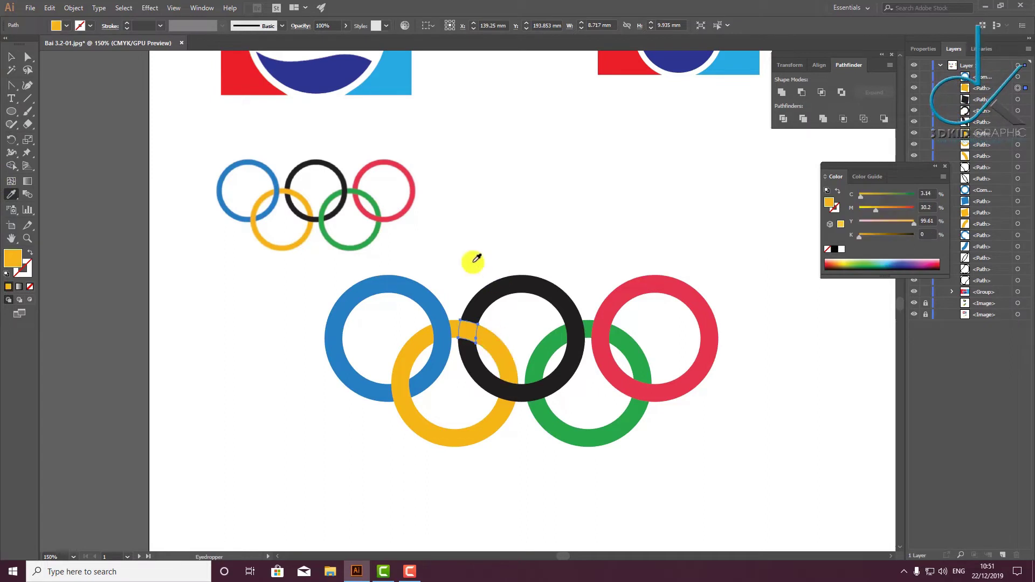
pyautogui.scroll(-2, 448, 216)
pyautogui.click(11, 56)
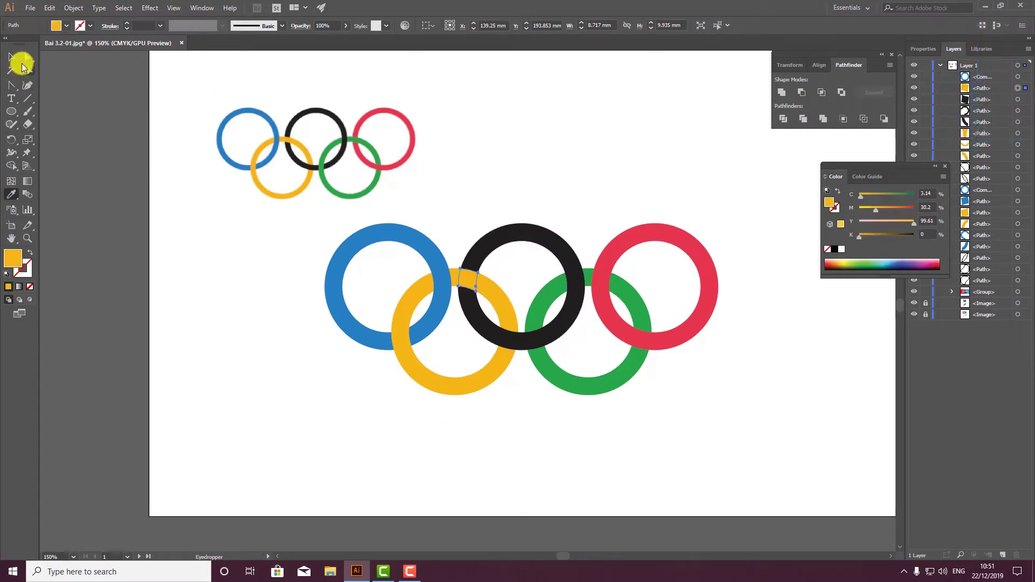
# Divide the black and green rings, ungroup, and recolour one black crossing piece green
pyautogui.click(559, 242)
pyautogui.keyDown('shift'); pyautogui.click(601, 386); pyautogui.keyUp('shift')
pyautogui.rightClick(557, 298)
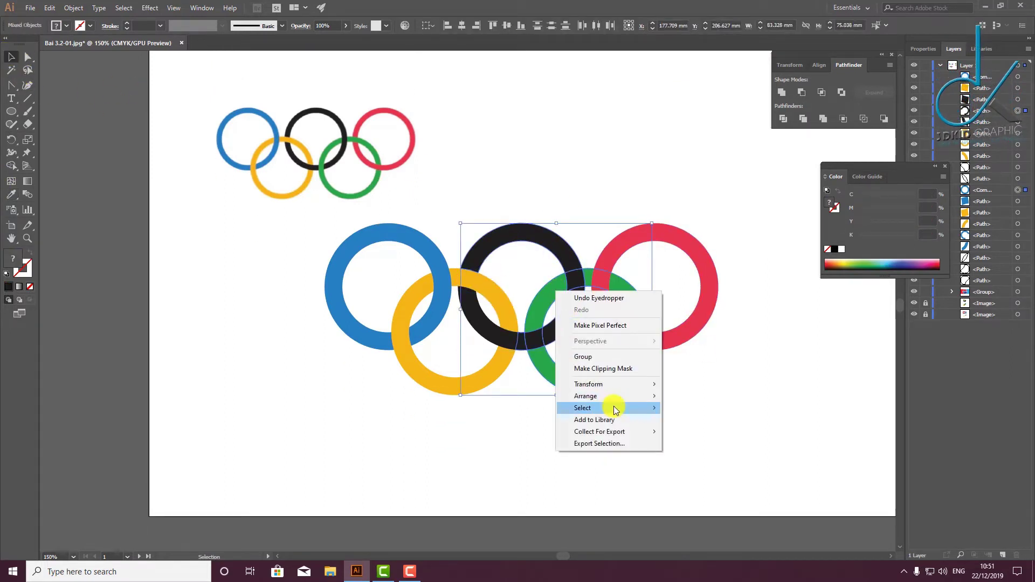
pyautogui.click(783, 118)
pyautogui.rightClick(565, 287)
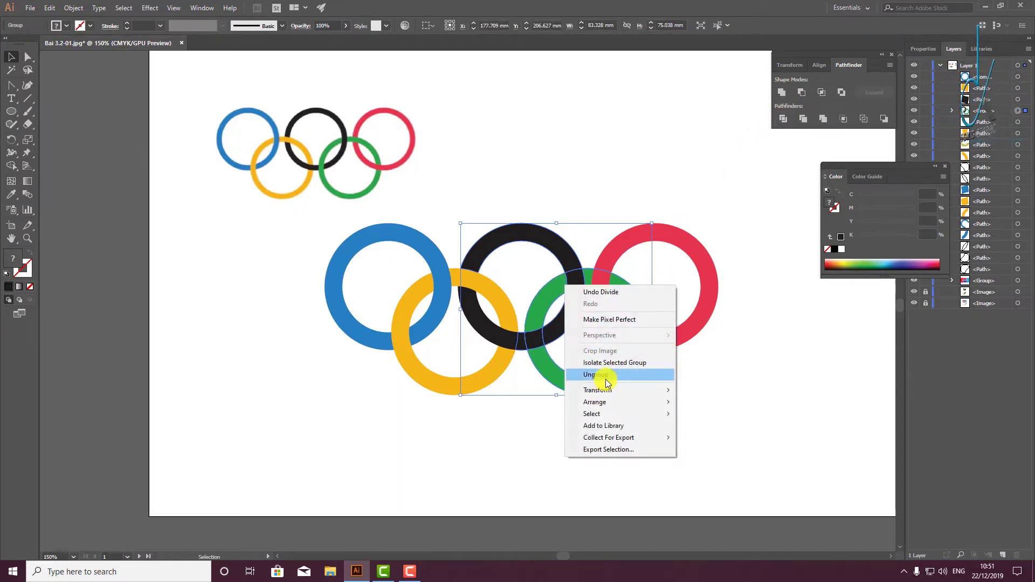
pyautogui.click(597, 374)
pyautogui.click(761, 398)
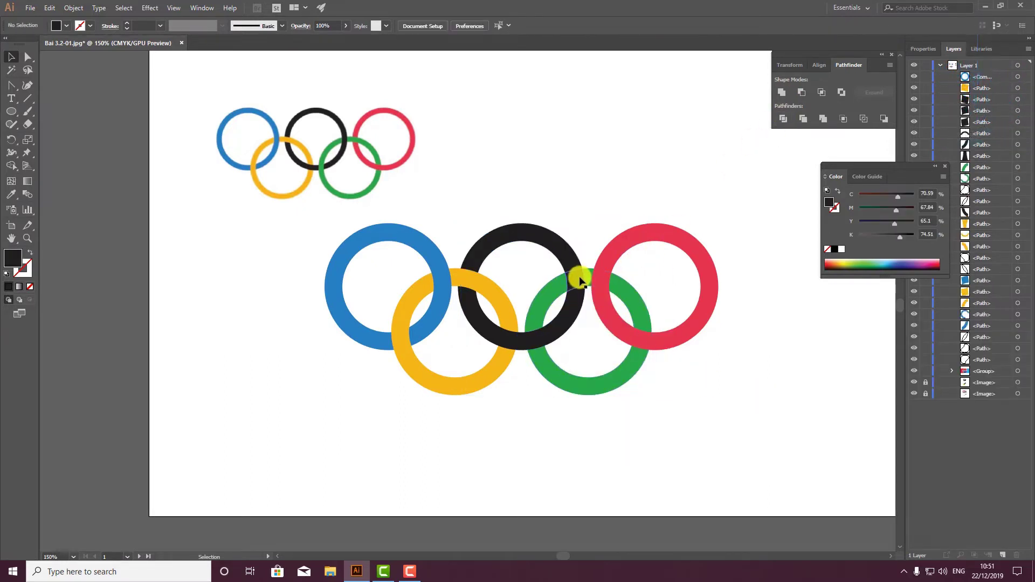
pyautogui.click(533, 337)
pyautogui.click(10, 194)
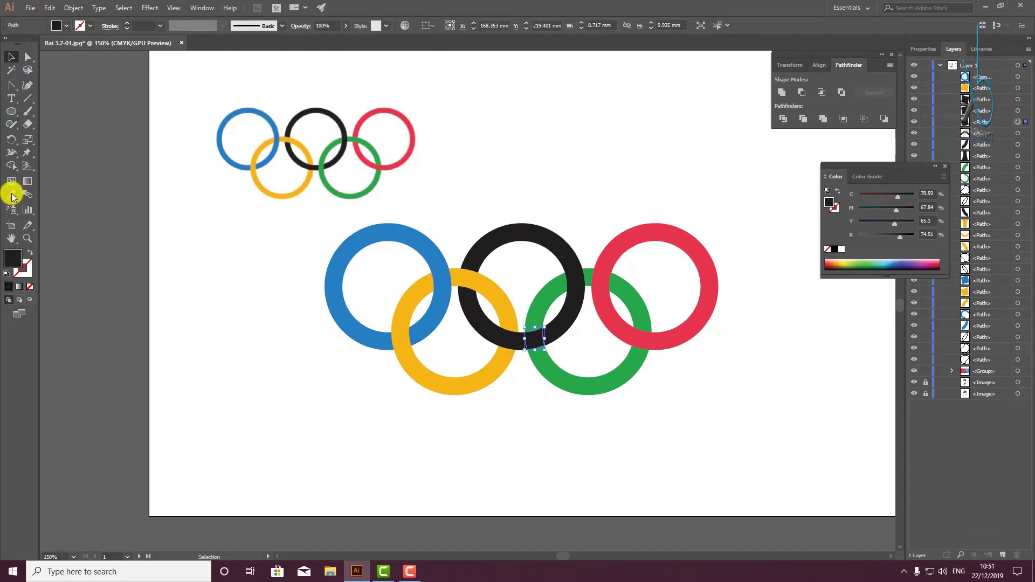
pyautogui.click(542, 301)
pyautogui.scroll(-2, 631, 299)
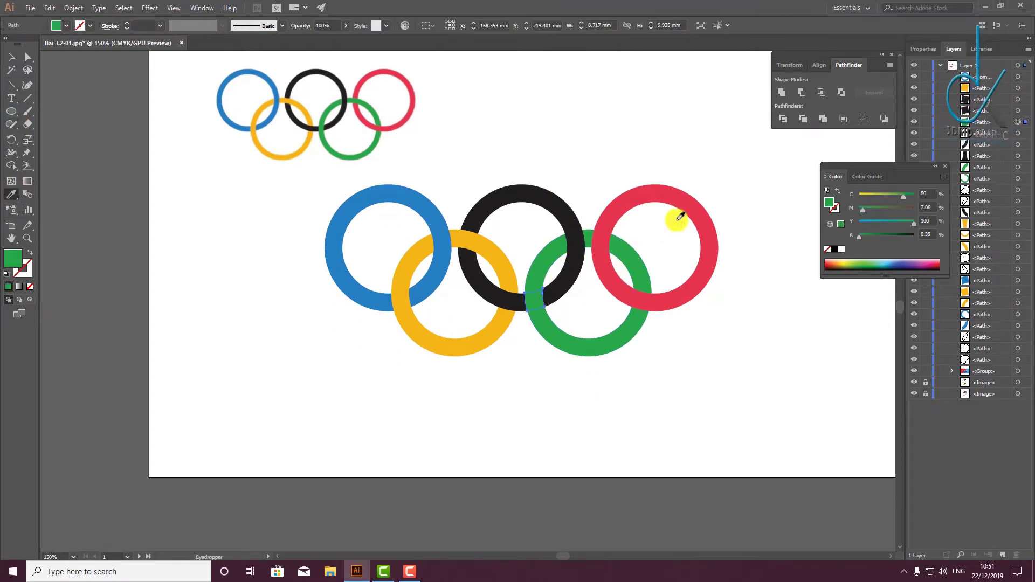
pyautogui.keyDown('ctrl'); pyautogui.click(693, 204); pyautogui.keyUp('ctrl')
pyautogui.click(11, 56)
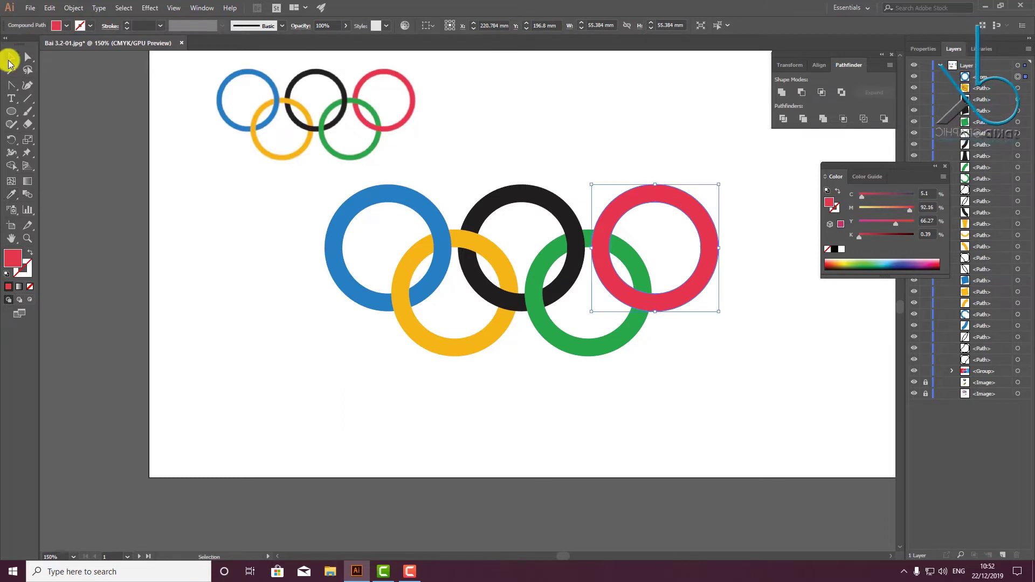
pyautogui.keyDown('shift'); pyautogui.click(643, 288); pyautogui.keyUp('shift')
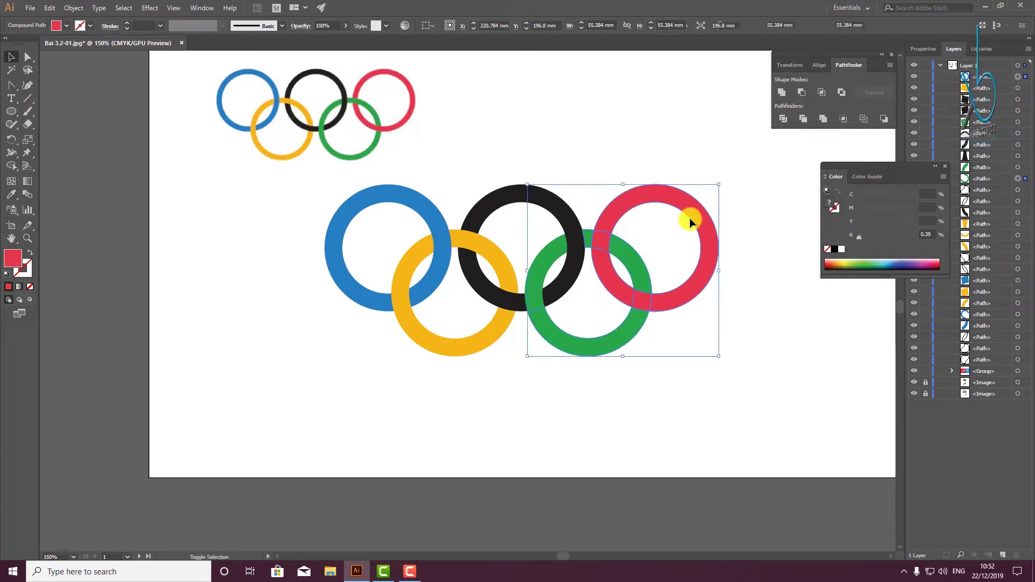
# Divide the red and green rings, ungroup, and recolour the red crossing piece green
pyautogui.click(783, 120)
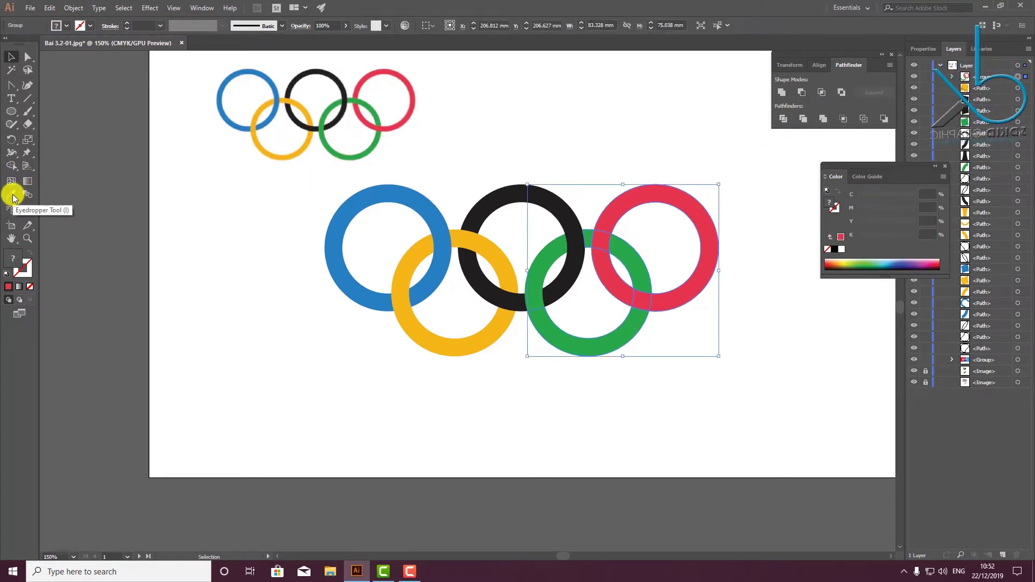
pyautogui.click(704, 326)
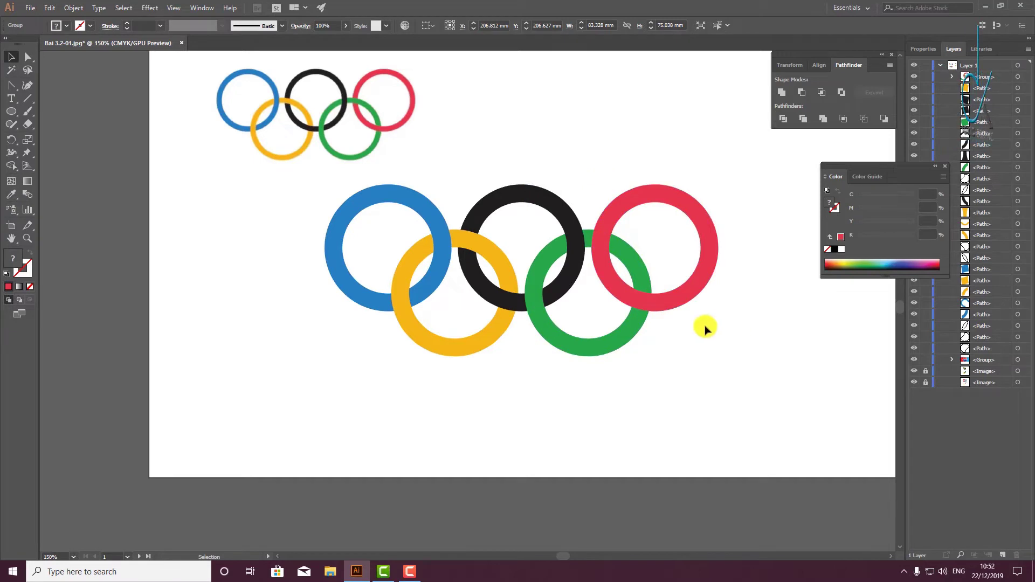
pyautogui.rightClick(646, 297)
pyautogui.click(700, 384)
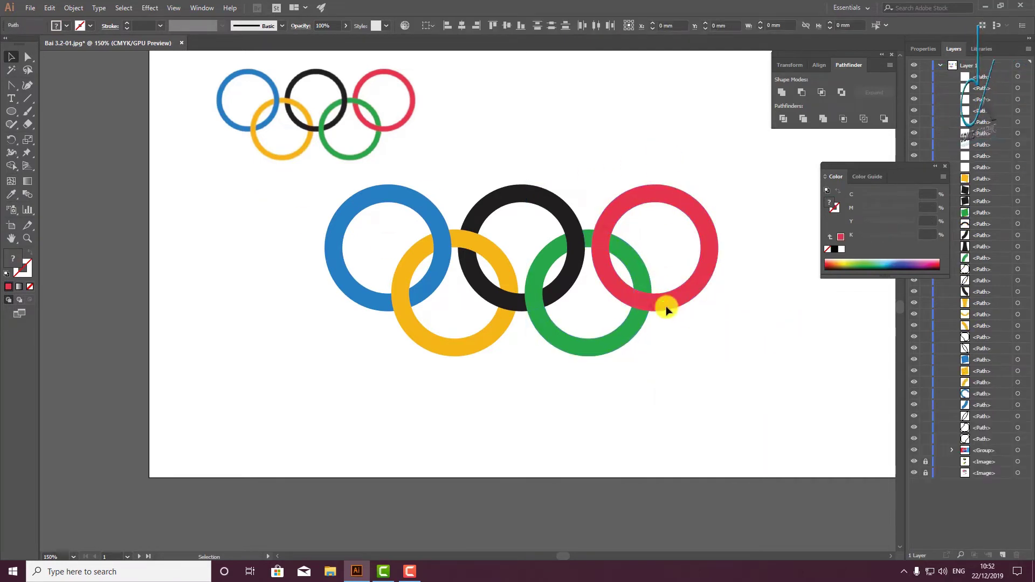
pyautogui.click(641, 306)
pyautogui.click(11, 194)
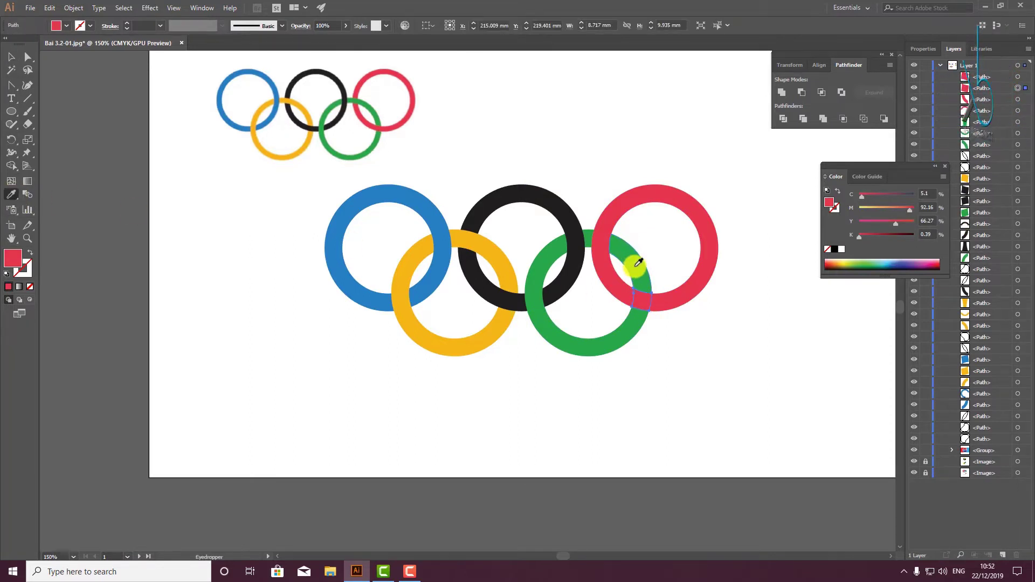
pyautogui.press('ctrl')
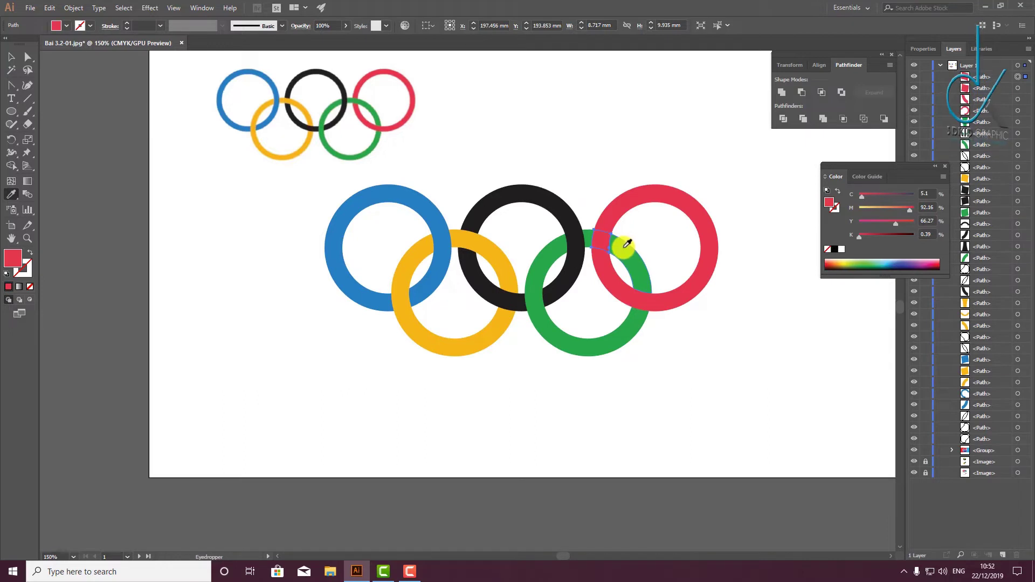
pyautogui.click(579, 233)
pyautogui.click(11, 56)
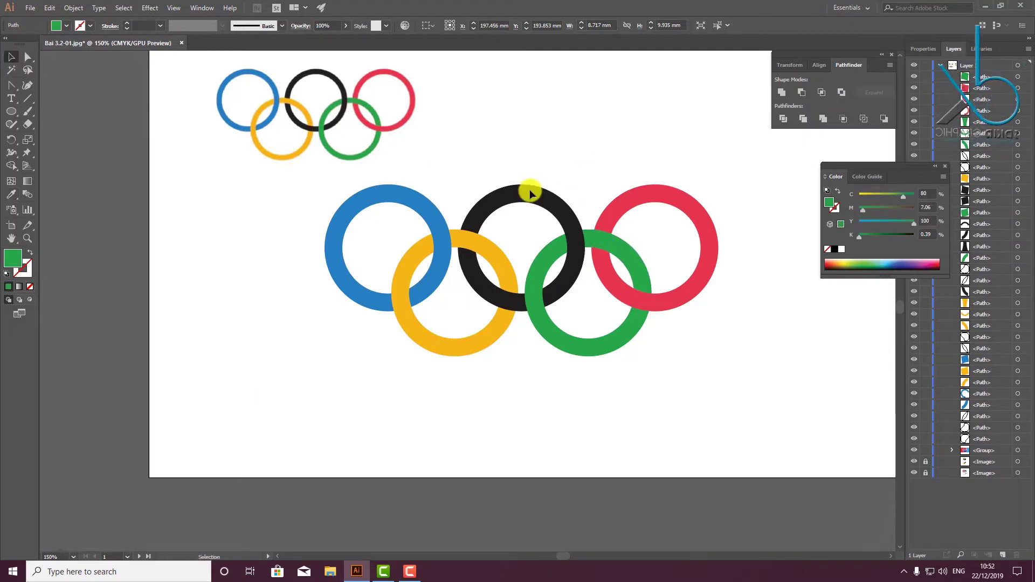
pyautogui.click(374, 216)
pyautogui.scroll(-2, 375, 216)
pyautogui.scroll(-2, 490, 269)
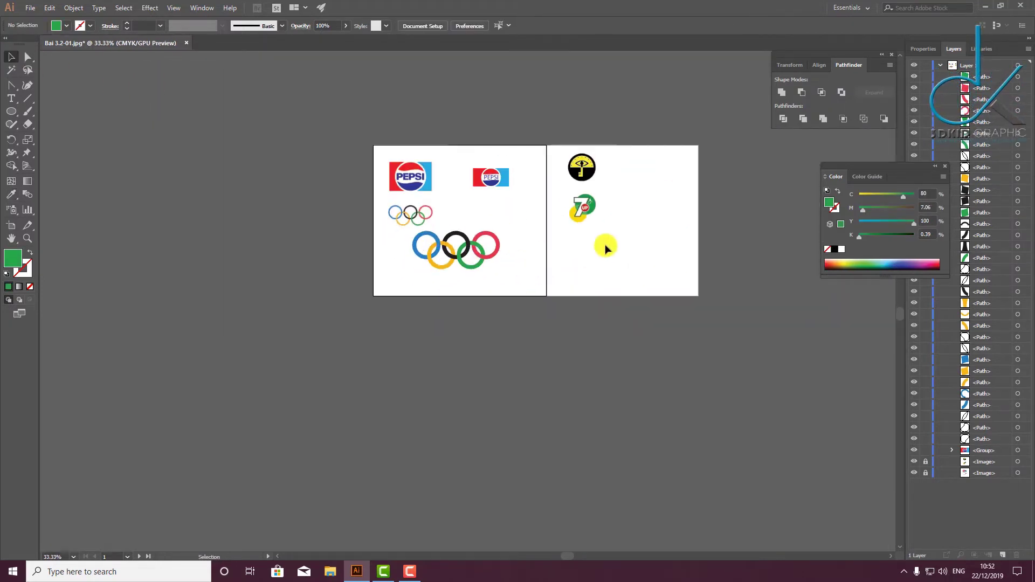
# Group all ring pieces and move them up under the smaller Pepsi logo
pyautogui.moveTo(397, 237); pyautogui.dragTo(520, 275)
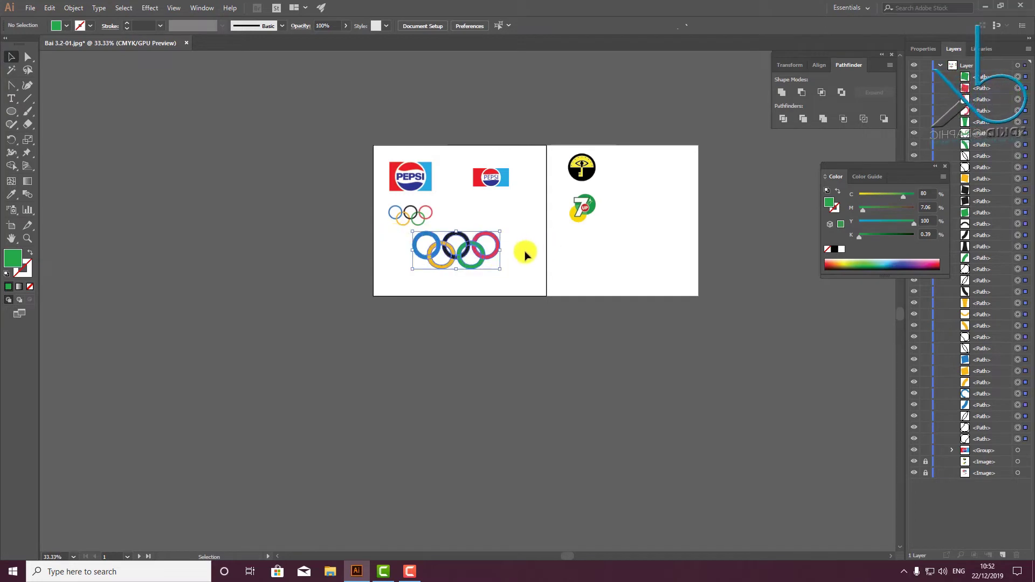
pyautogui.hotkey('ctrl', 'g')
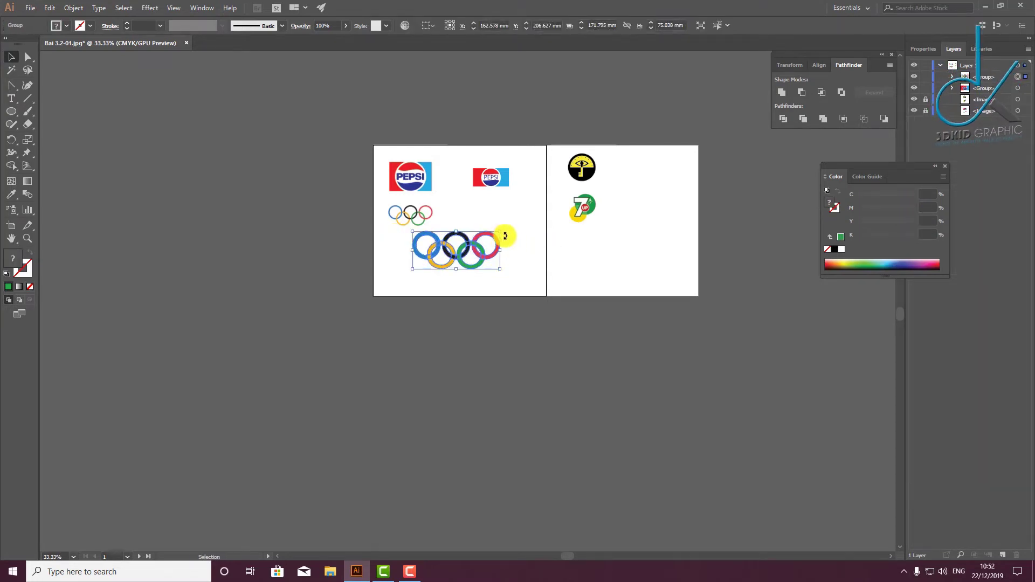
pyautogui.moveTo(494, 237)
pyautogui.mouseDown()
pyautogui.moveTo(524, 216)
pyautogui.moveTo(489, 228)
pyautogui.moveTo(489, 217)
pyautogui.mouseUp()
pyautogui.click(527, 191)
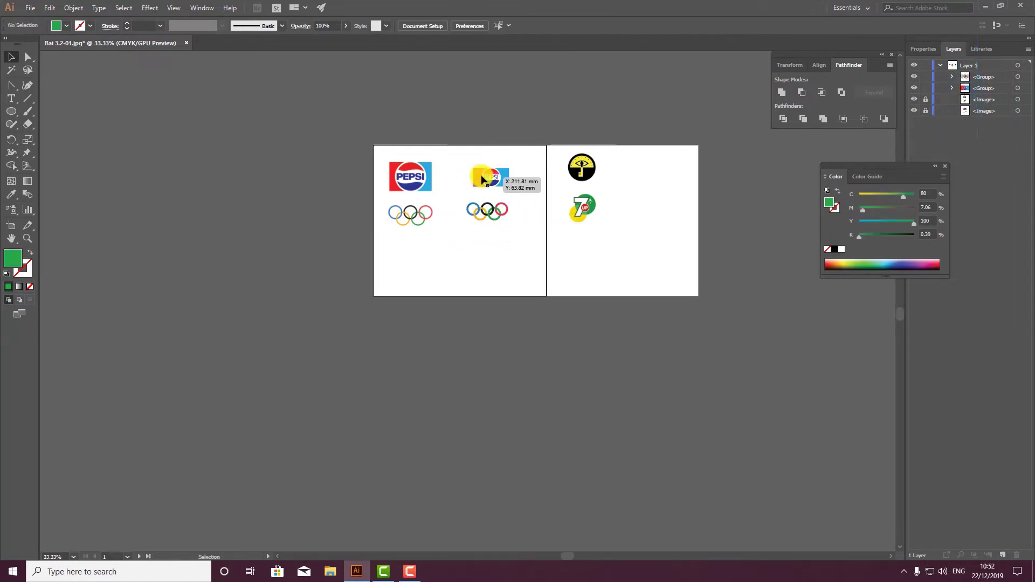
# Enlarge the smaller Pepsi logo to match the first one
pyautogui.click(501, 170)
pyautogui.moveTo(509, 169)
pyautogui.mouseDown()
pyautogui.moveTo(518, 164)
pyautogui.moveTo(312, 166)
pyautogui.mouseUp()
pyautogui.click(550, 161)
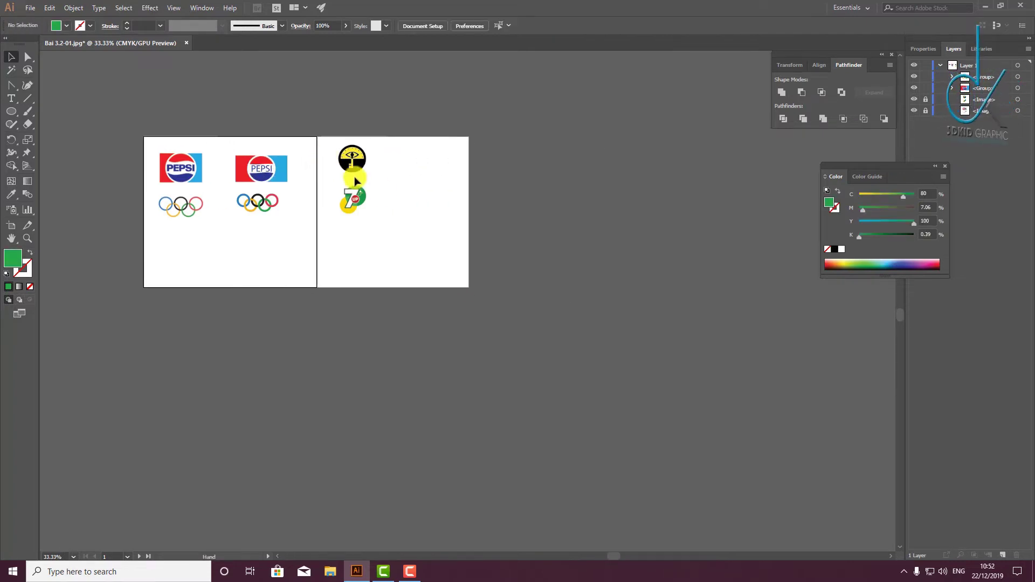
pyautogui.scroll(2, 386, 171)
pyautogui.scroll(2, 397, 184)
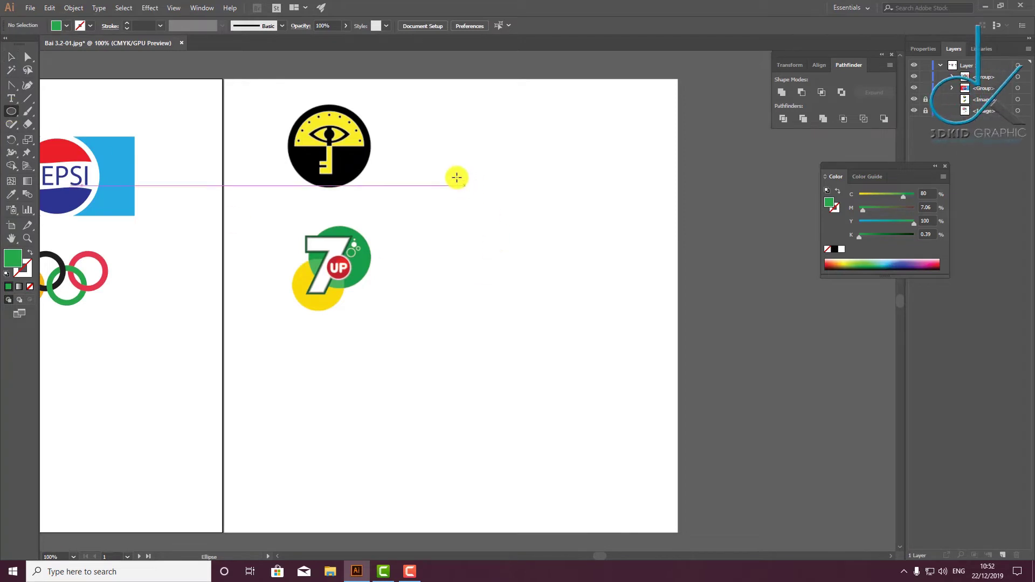
pyautogui.scroll(1, 376, 143)
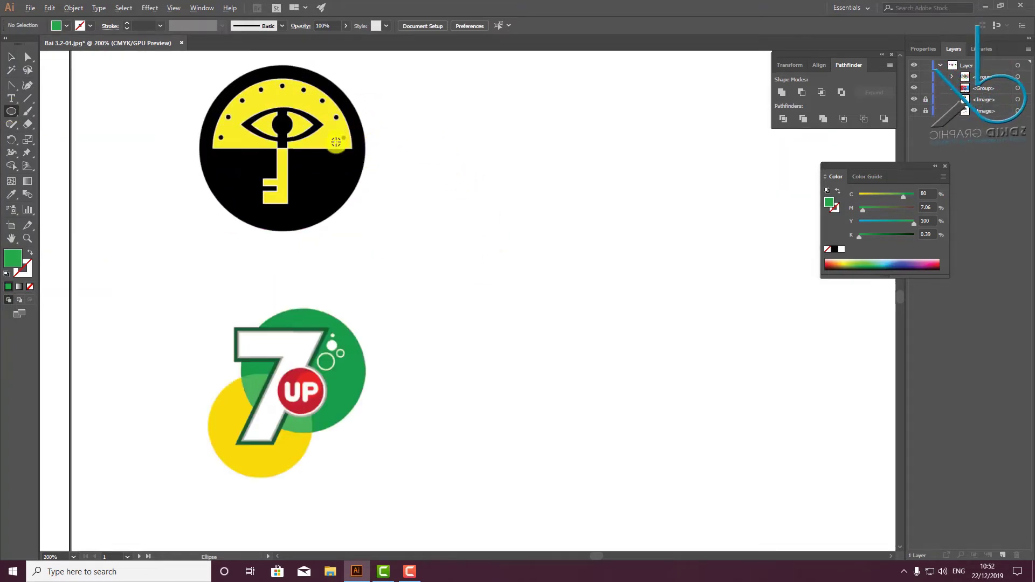
pyautogui.hscroll(1, 334, 143)
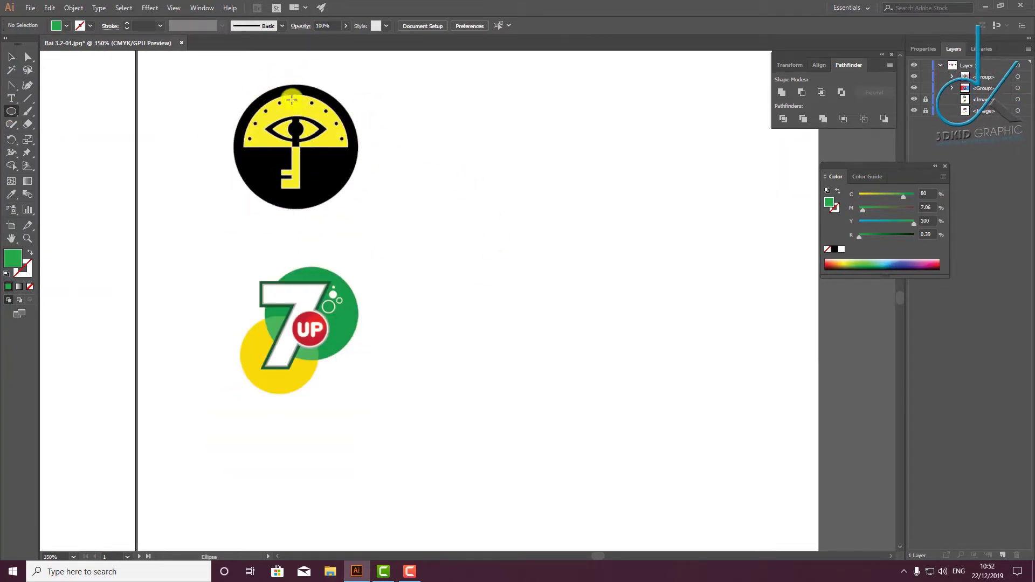
pyautogui.scroll(1, 240, 137)
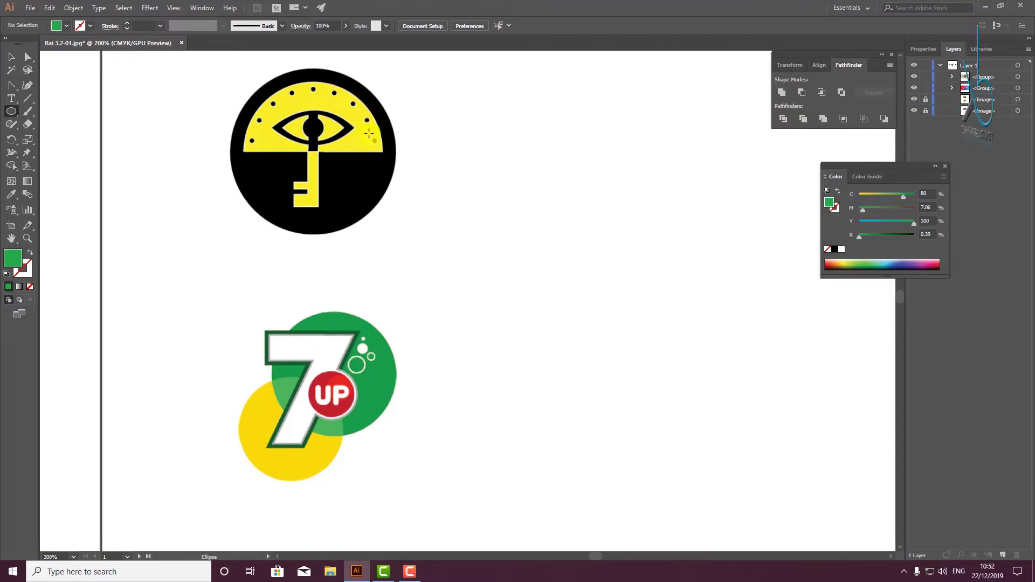
pyautogui.scroll(-3, 326, 149)
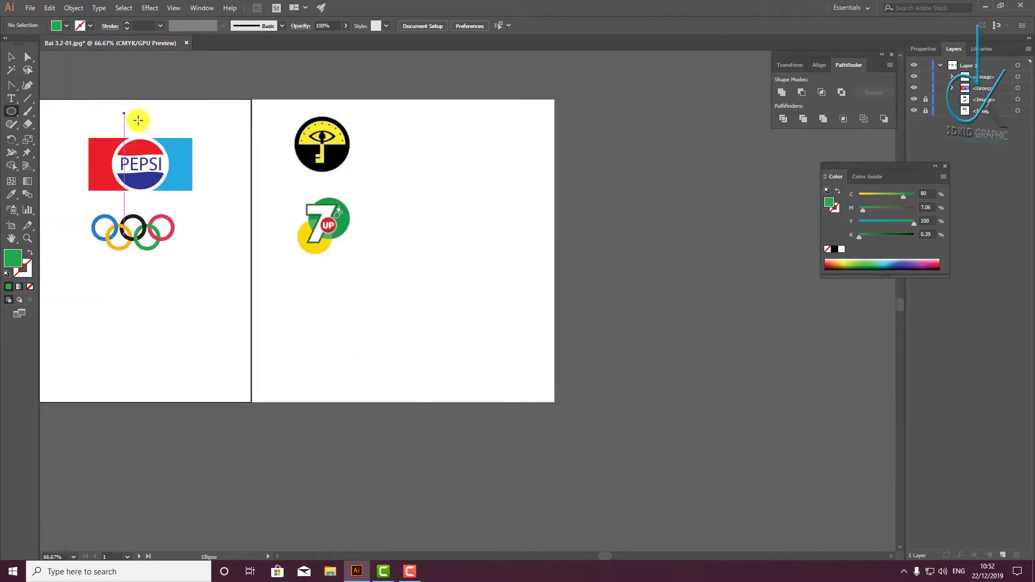
# Draw a large circle on the right artboard and fill it with the emblem's black
pyautogui.moveTo(439, 163); pyautogui.dragTo(391, 125)
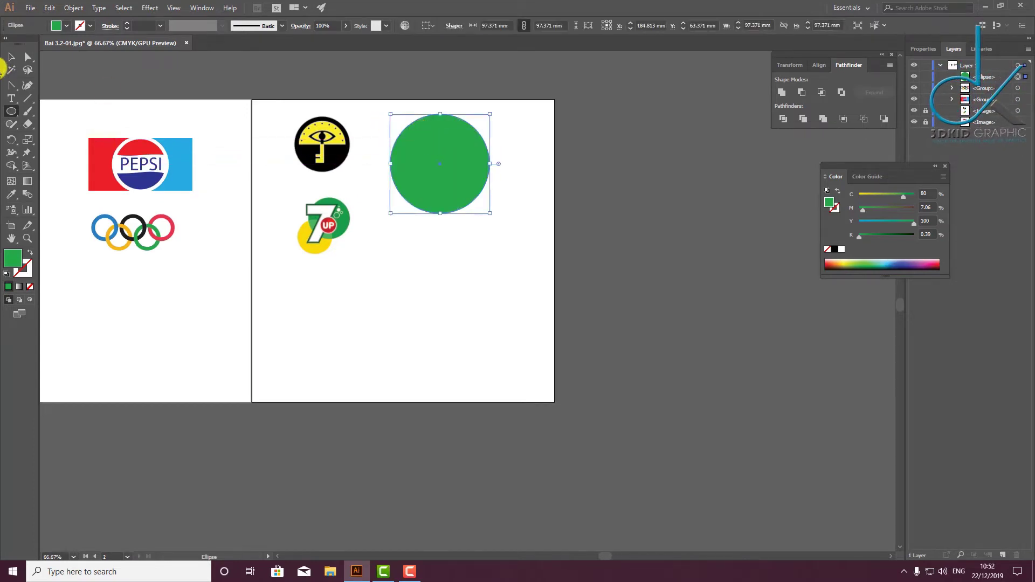
pyautogui.click(21, 195)
pyautogui.click(314, 151)
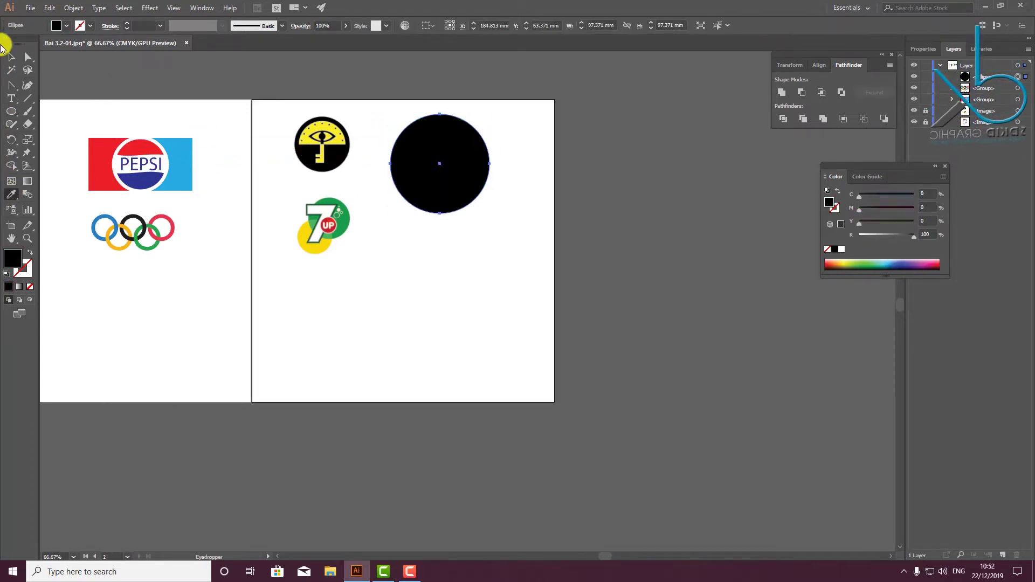
pyautogui.click(15, 60)
# Paste a copy in front, shrink it to 83.654 mm, and fill it with the logo's yellow
pyautogui.click(464, 149)
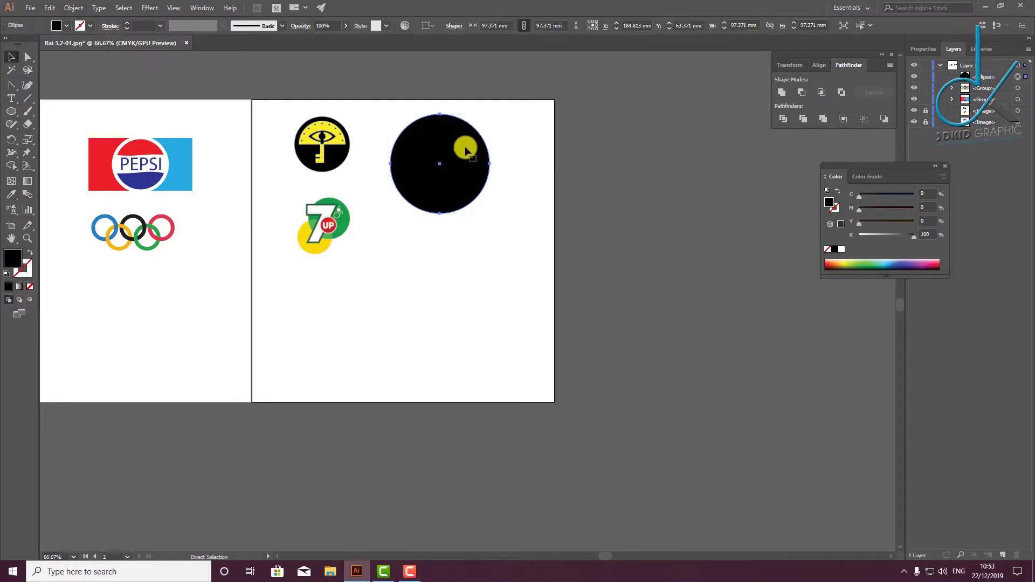
pyautogui.hotkey('ctrl', 'c')
pyautogui.hotkey('ctrl', 'f')
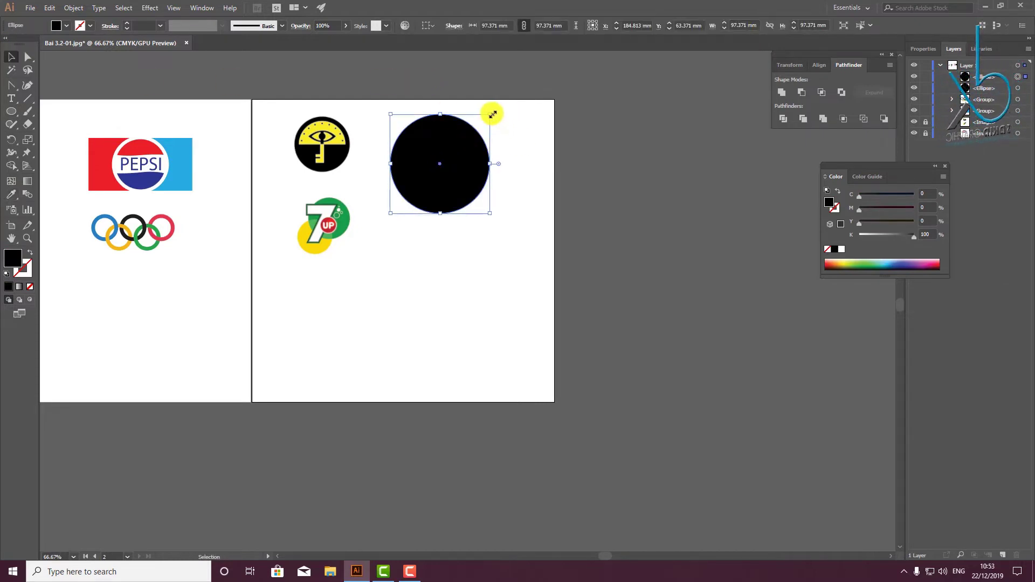
pyautogui.moveTo(491, 113); pyautogui.dragTo(483, 121)
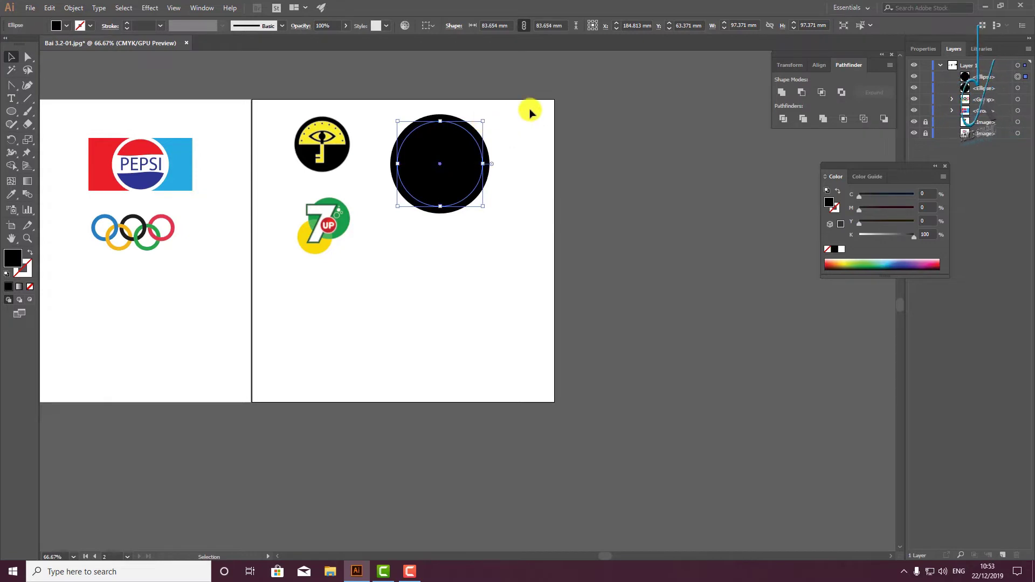
pyautogui.click(12, 196)
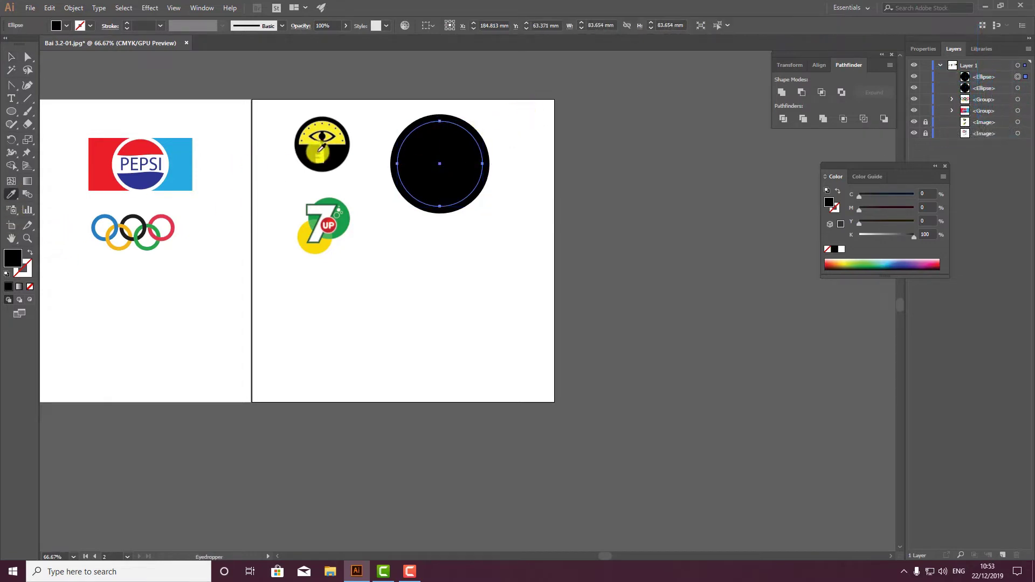
pyautogui.click(312, 140)
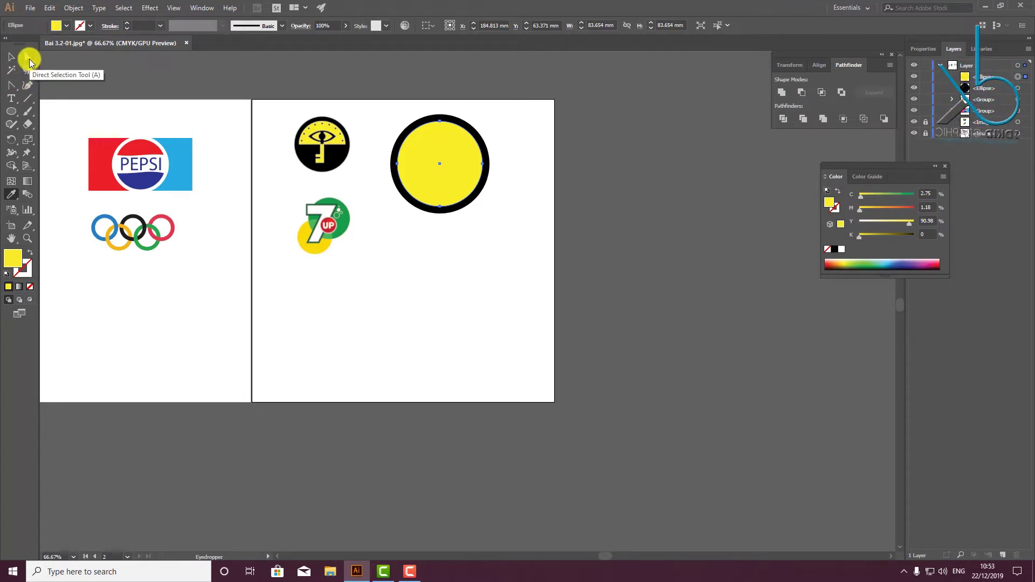
pyautogui.click(29, 61)
pyautogui.click(439, 208)
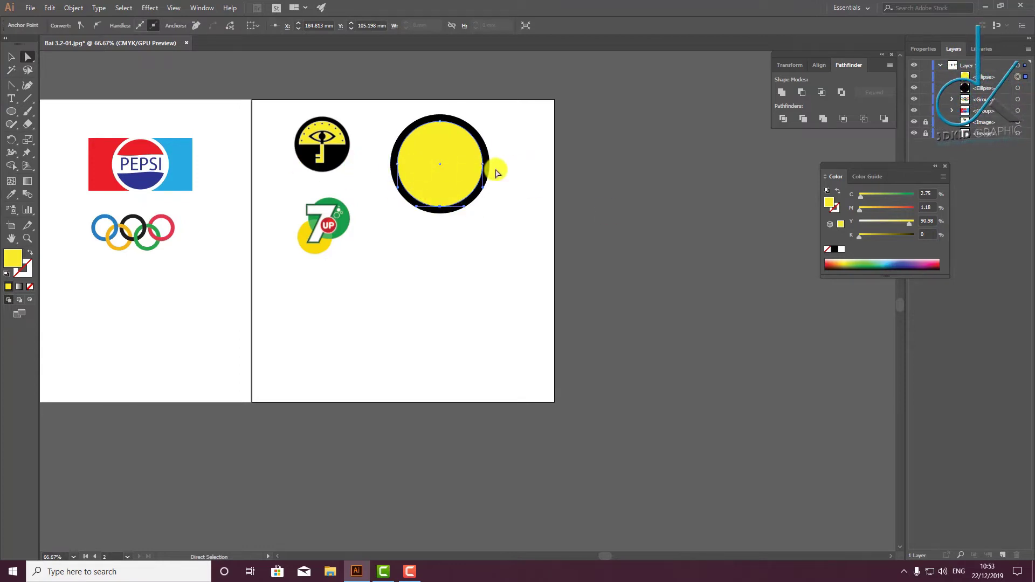
# Delete the yellow circle's bottom anchor to leave a half-disk
pyautogui.press('Delete')
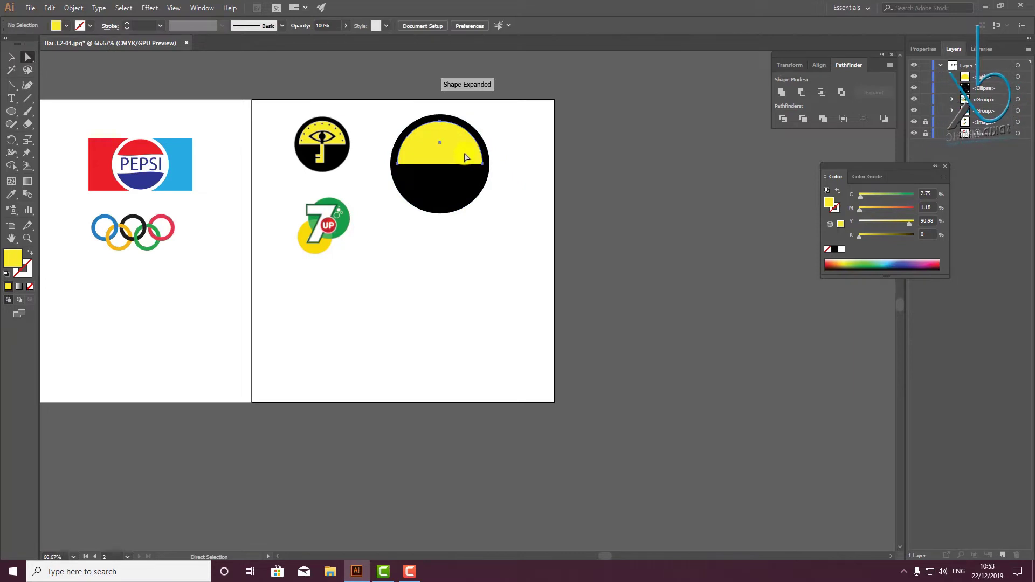
pyautogui.scroll(2, 460, 145)
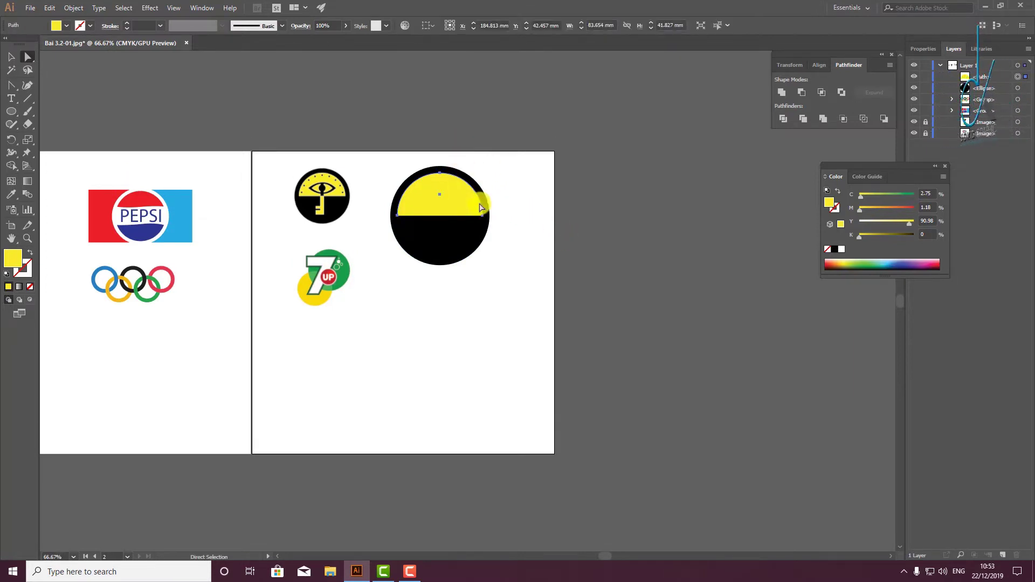
pyautogui.click(500, 181)
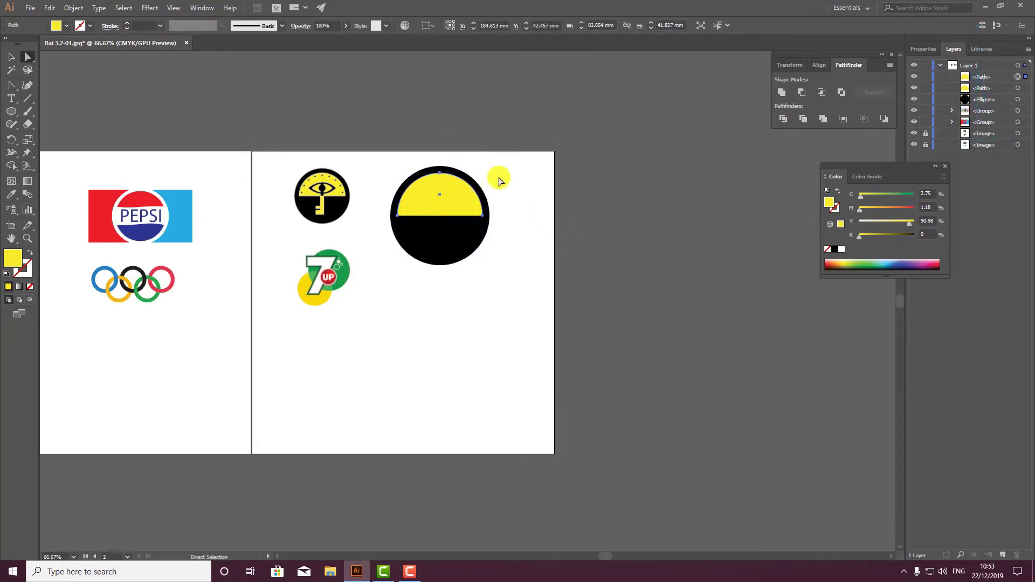
# Make a centred 70.9 mm copy with black stroke and no fill, raising the arc to 35.74 mm
pyautogui.click(11, 57)
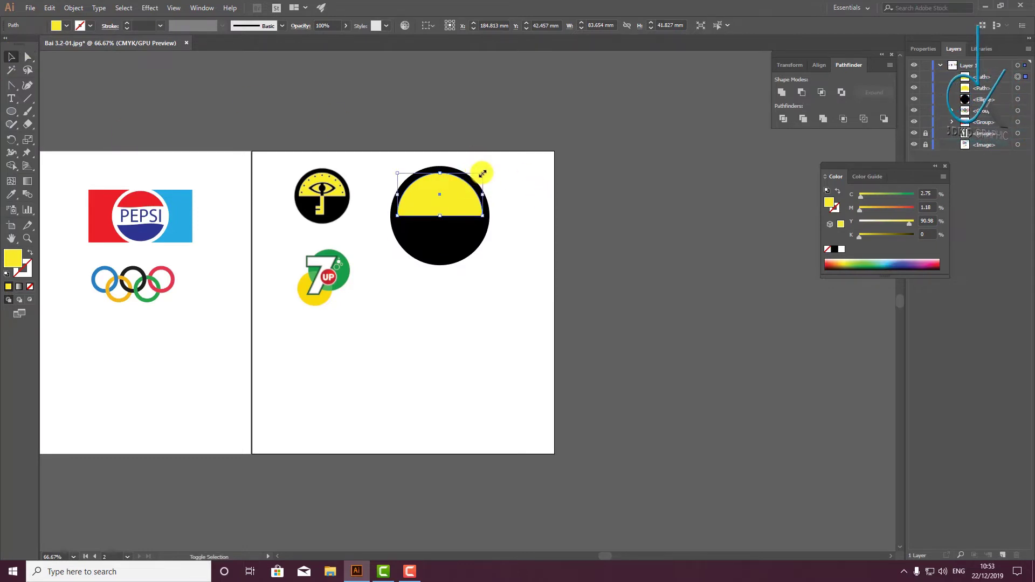
pyautogui.moveTo(483, 174); pyautogui.dragTo(476, 179)
pyautogui.hotkey('alt', 'shift')
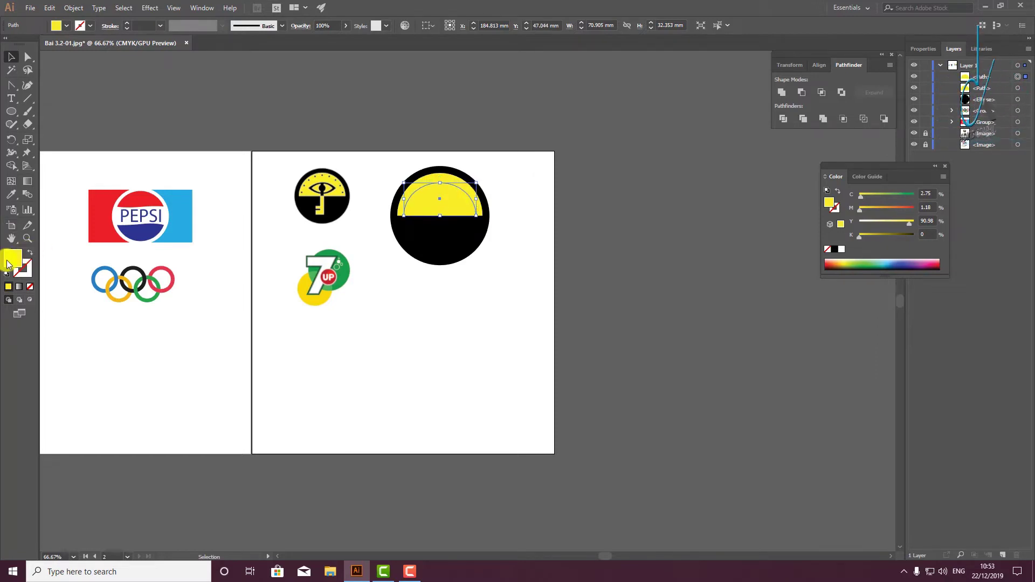
pyautogui.press('d')
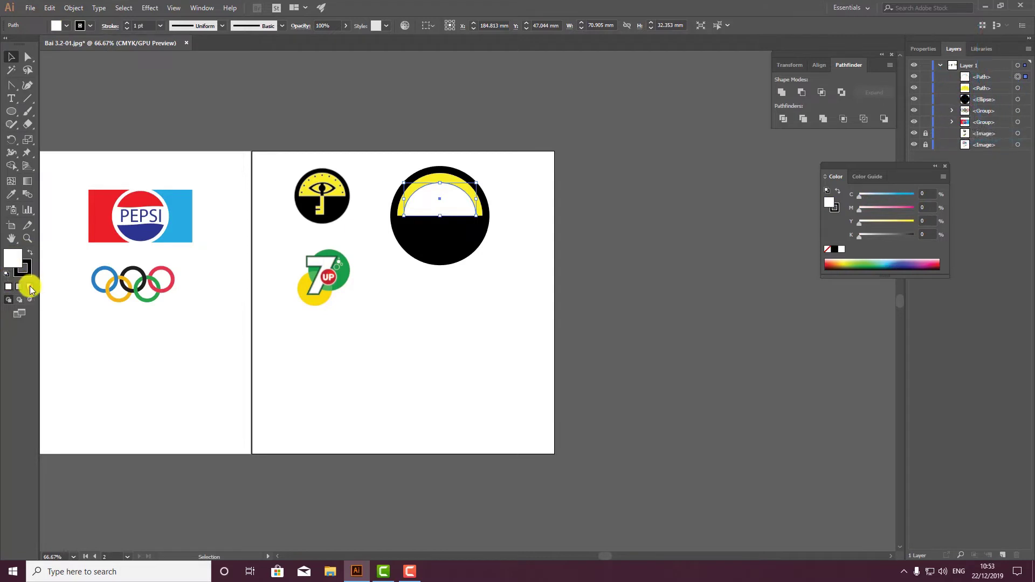
pyautogui.click(30, 286)
pyautogui.click(155, 345)
pyautogui.scroll(1, 431, 186)
pyautogui.scroll(2, 431, 186)
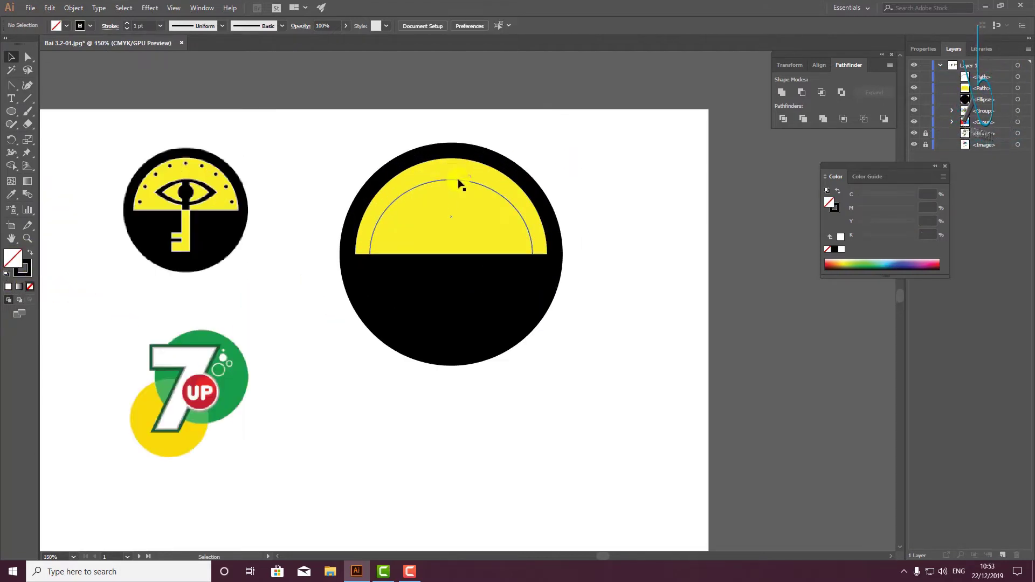
pyautogui.click(456, 178)
pyautogui.moveTo(453, 177); pyautogui.dragTo(452, 173)
# Draw a 4.1 mm circle at the arc's lower-left end
pyautogui.click(543, 138)
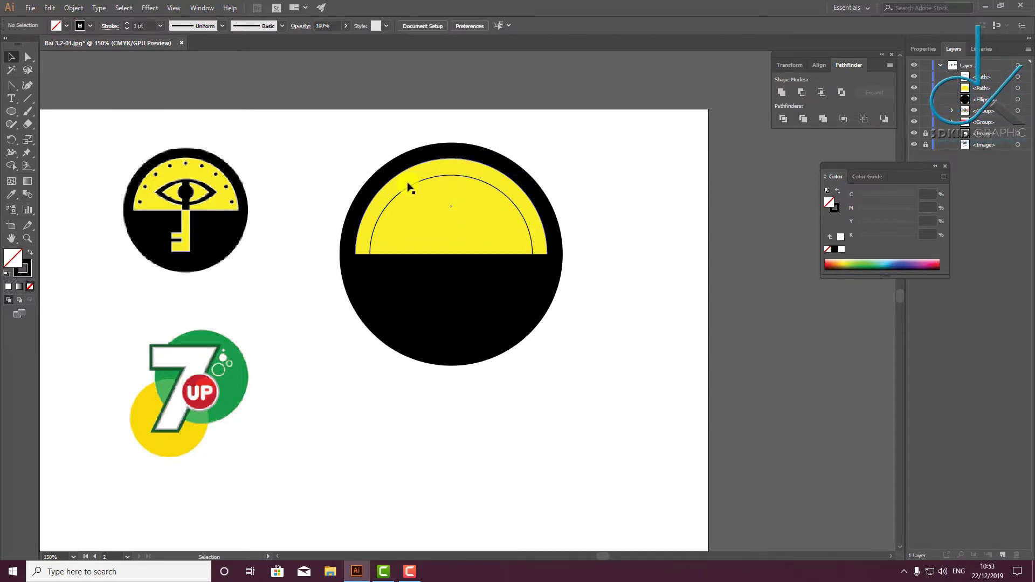
pyautogui.click(383, 205)
pyautogui.click(12, 114)
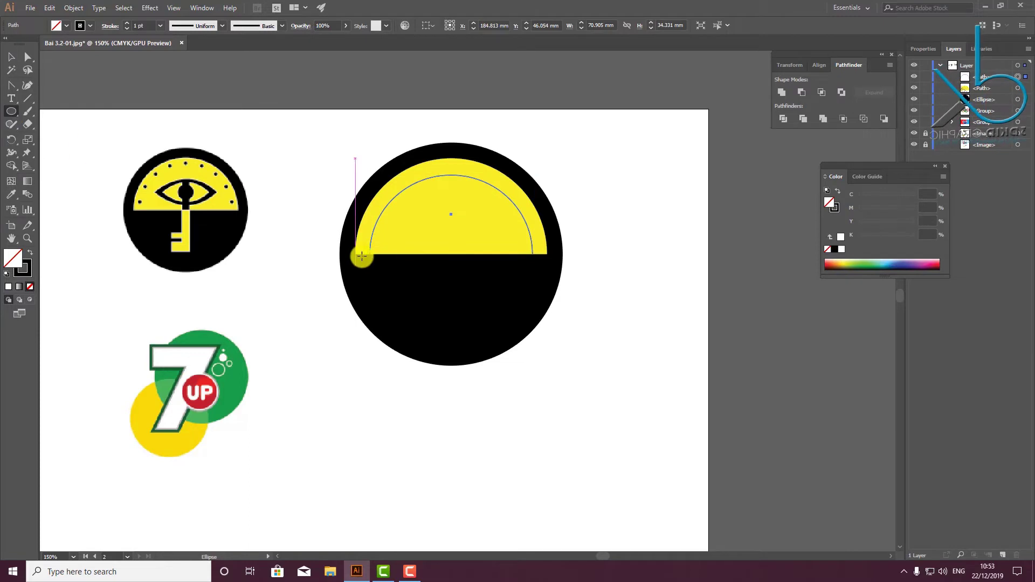
pyautogui.moveTo(370, 243); pyautogui.dragTo(375, 248)
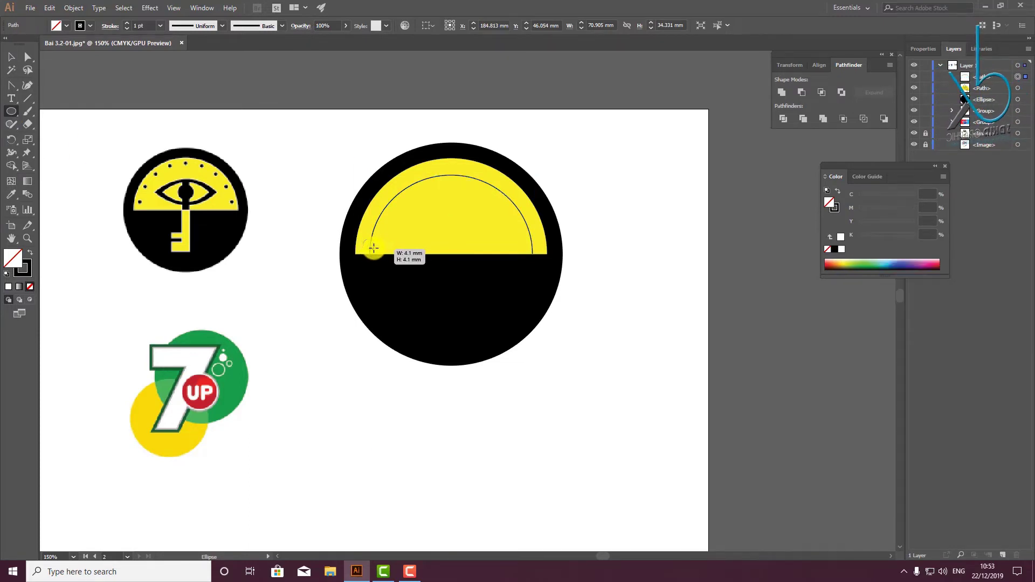
pyautogui.moveTo(373, 247); pyautogui.dragTo(377, 238)
# Alt-drag copies of the small circle up the arc and cancel the Ellipse dialog
pyautogui.scroll(3, 374, 248)
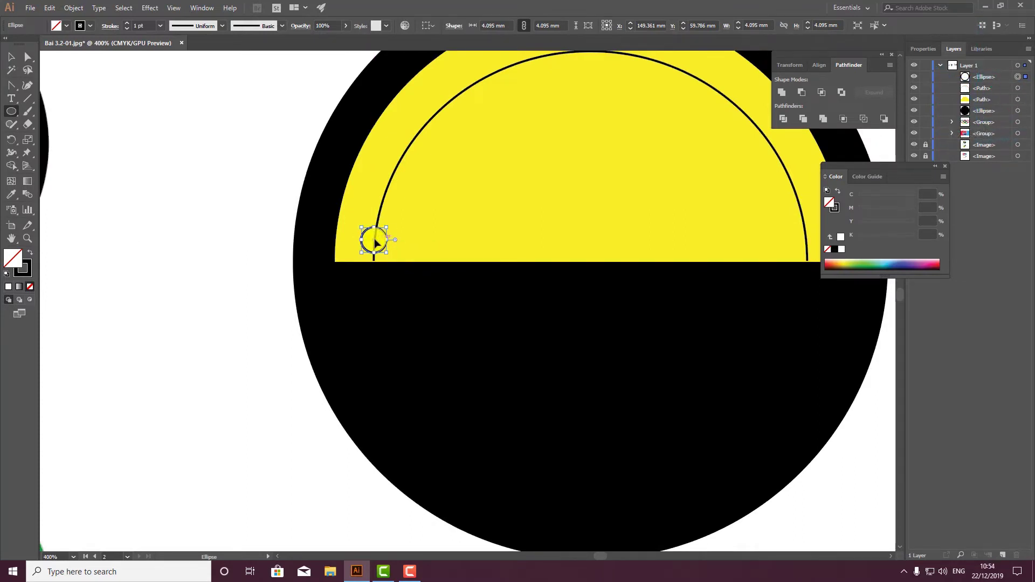
pyautogui.moveTo(375, 244); pyautogui.dragTo(383, 201)
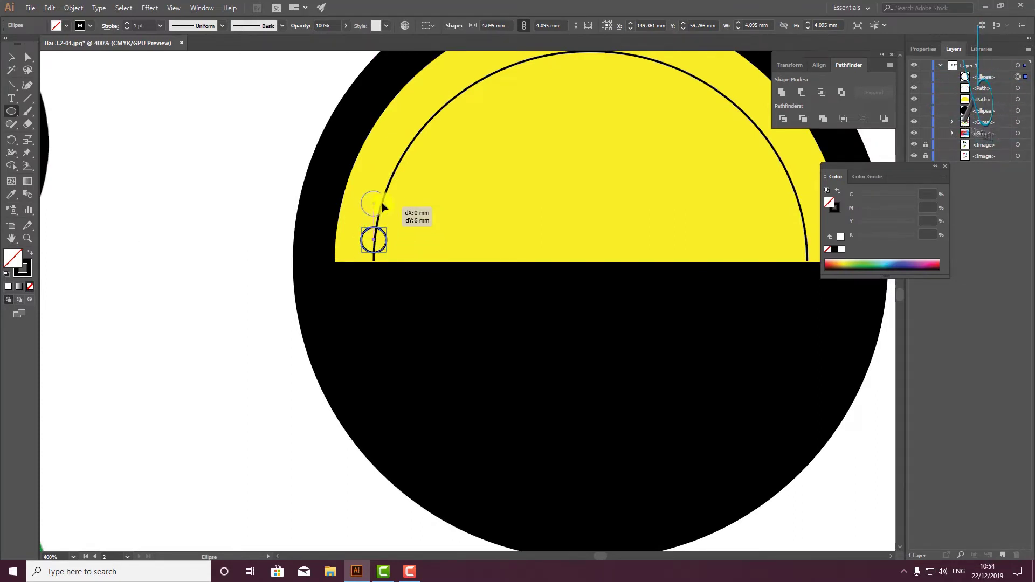
pyautogui.press('super+space')
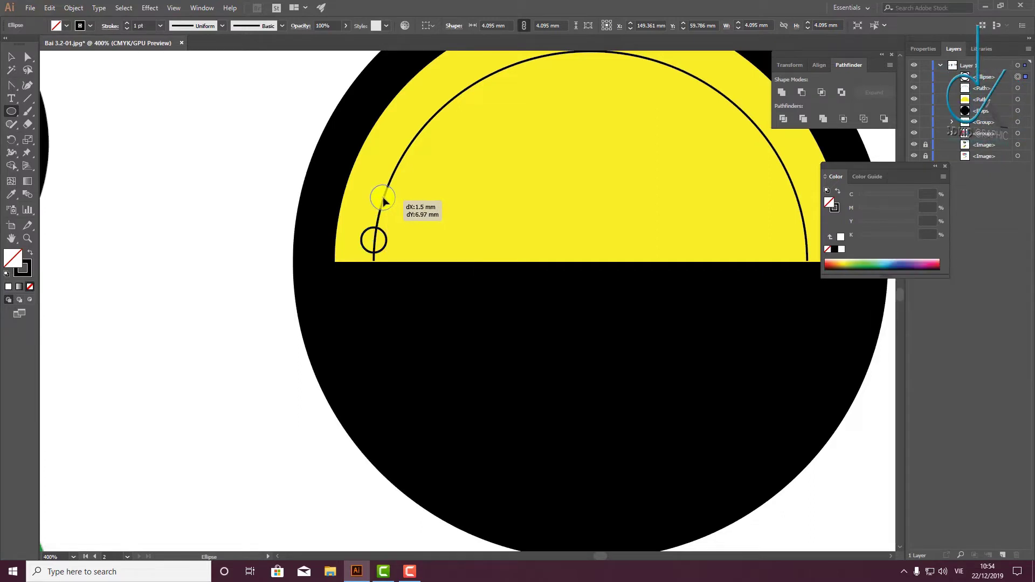
pyautogui.moveTo(384, 201)
pyautogui.mouseDown()
pyautogui.moveTo(374, 244)
pyautogui.moveTo(396, 157)
pyautogui.moveTo(411, 144)
pyautogui.mouseUp()
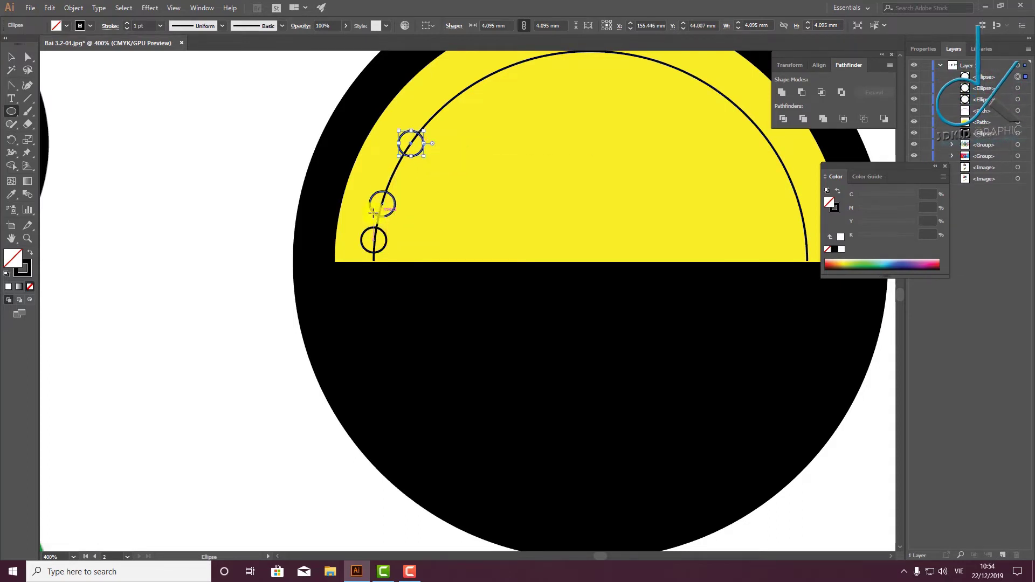
pyautogui.moveTo(383, 201)
pyautogui.mouseDown()
pyautogui.moveTo(386, 191)
pyautogui.moveTo(384, 202)
pyautogui.mouseUp()
pyautogui.scroll(3, 385, 203)
pyautogui.scroll(-4, 385, 200)
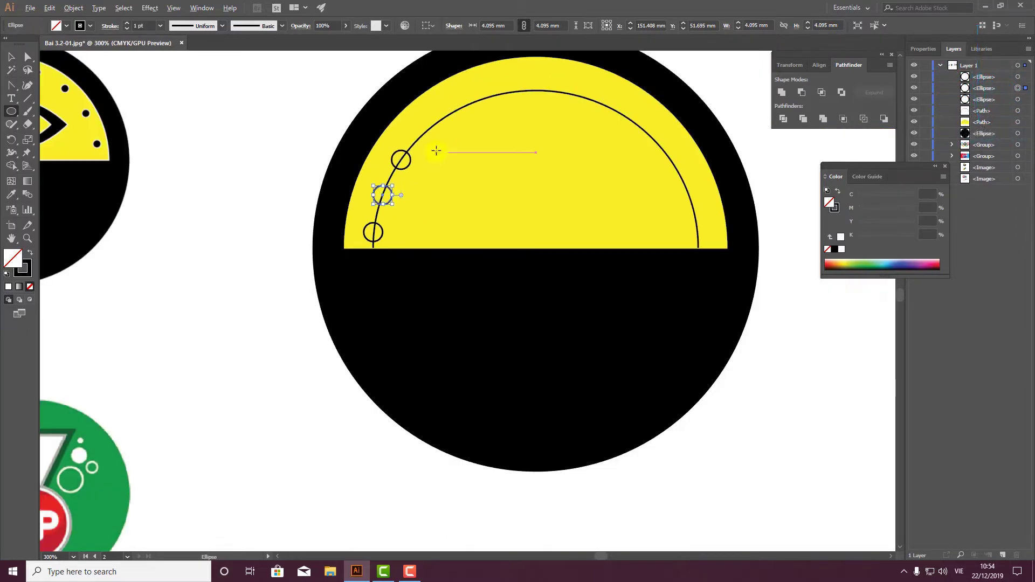
pyautogui.click(448, 177)
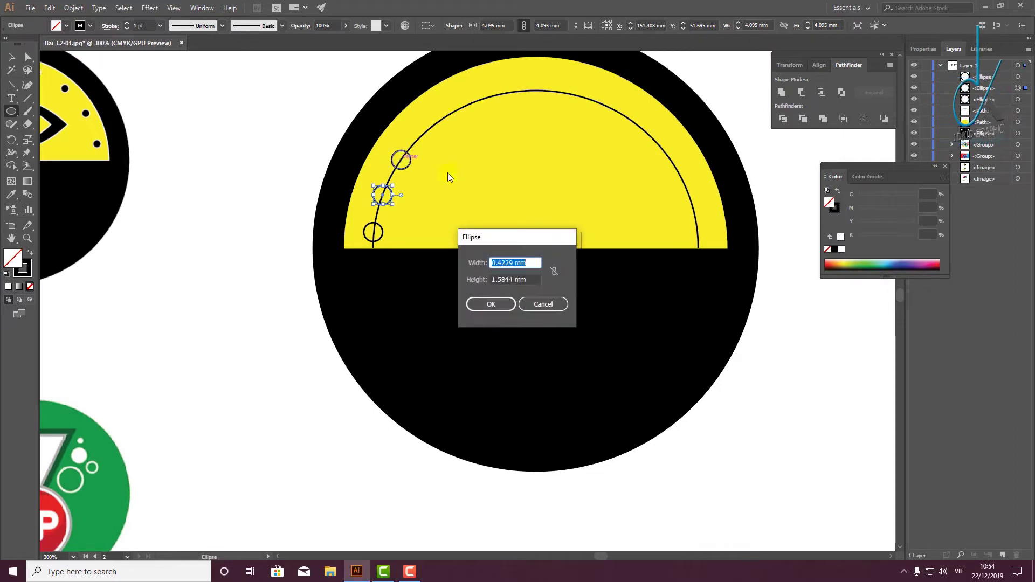
pyautogui.click(552, 303)
pyautogui.click(11, 56)
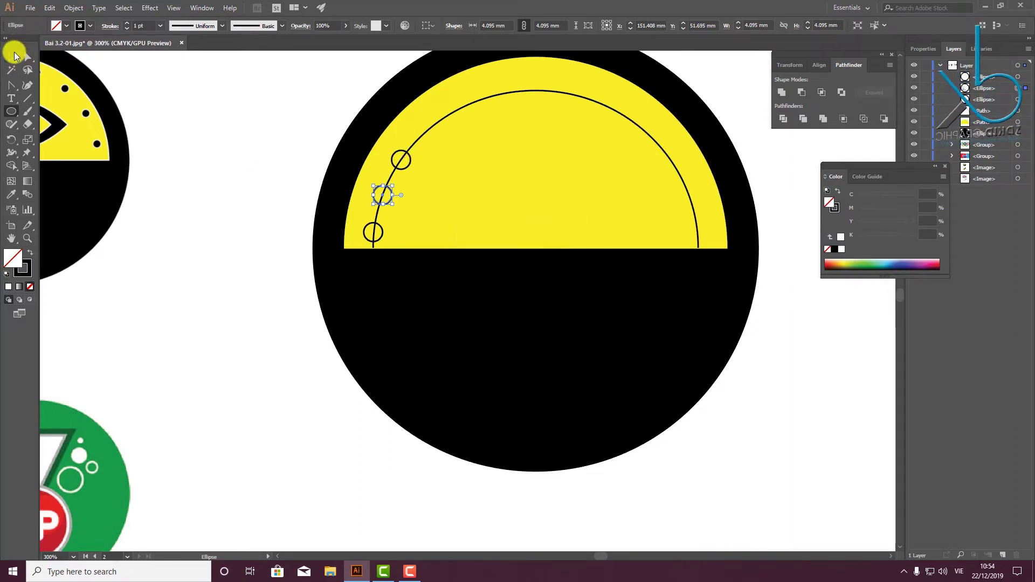
pyautogui.click(401, 160)
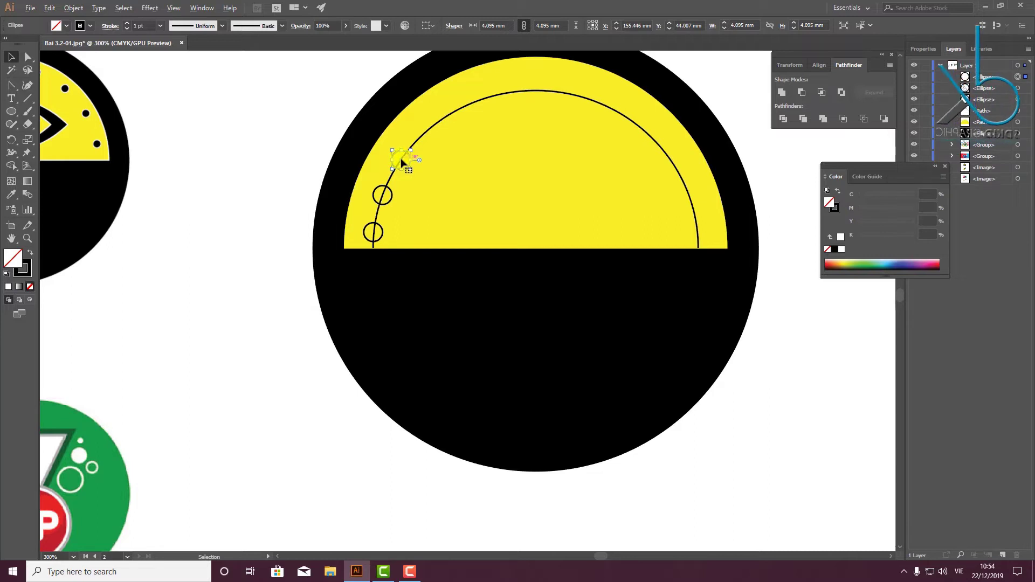
# Copy the small circle over the arc's top and down to its right end, then fit the artboard
pyautogui.moveTo(402, 161)
pyautogui.mouseDown()
pyautogui.moveTo(460, 99)
pyautogui.moveTo(531, 96)
pyautogui.mouseUp()
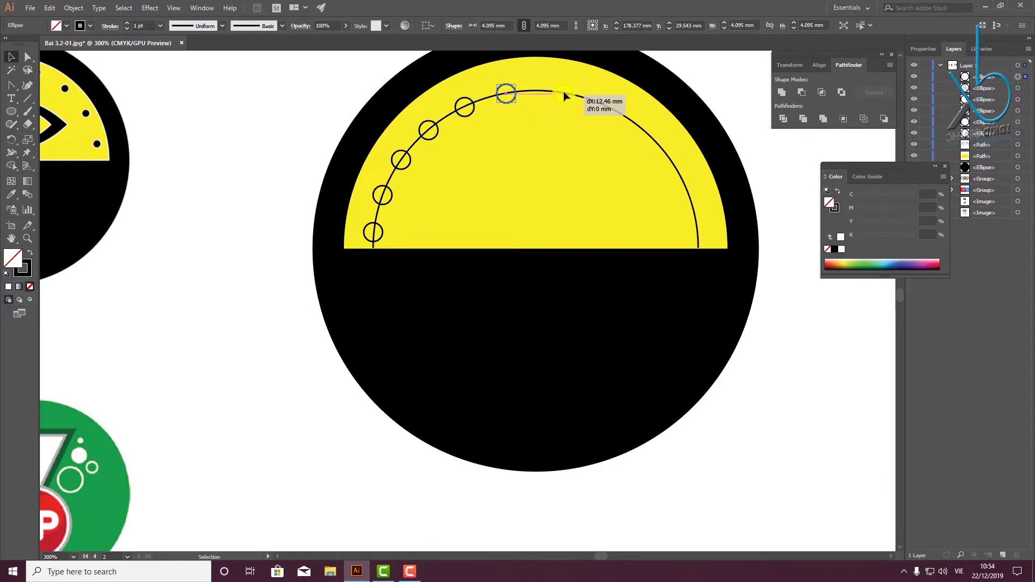
pyautogui.moveTo(563, 89)
pyautogui.mouseDown()
pyautogui.moveTo(632, 120)
pyautogui.moveTo(662, 150)
pyautogui.moveTo(698, 232)
pyautogui.mouseUp()
pyautogui.moveTo(684, 183); pyautogui.dragTo(688, 193)
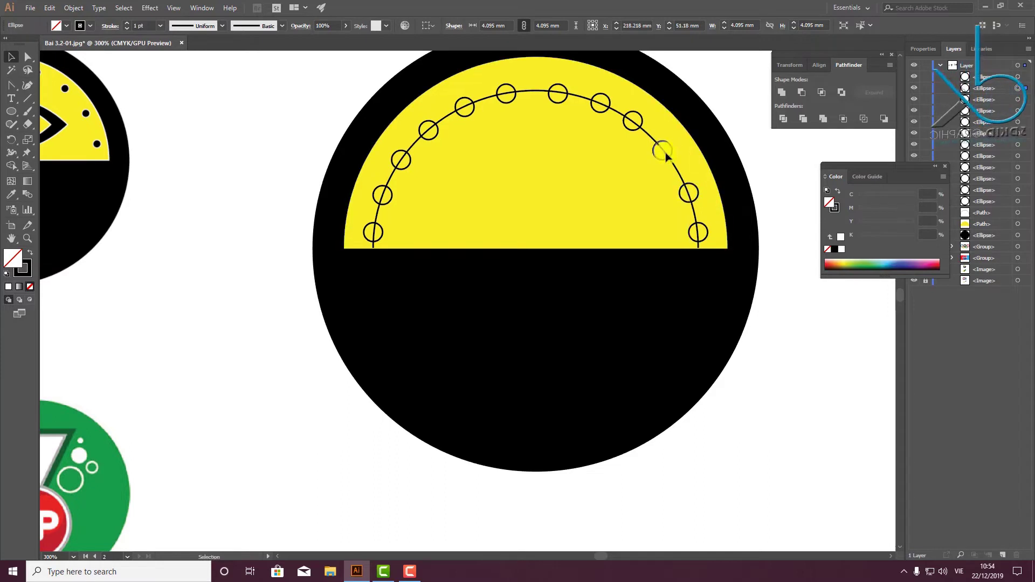
pyautogui.moveTo(659, 151)
pyautogui.mouseDown()
pyautogui.moveTo(668, 160)
pyautogui.moveTo(636, 123)
pyautogui.mouseUp()
pyautogui.hotkey('ctrl', '0')
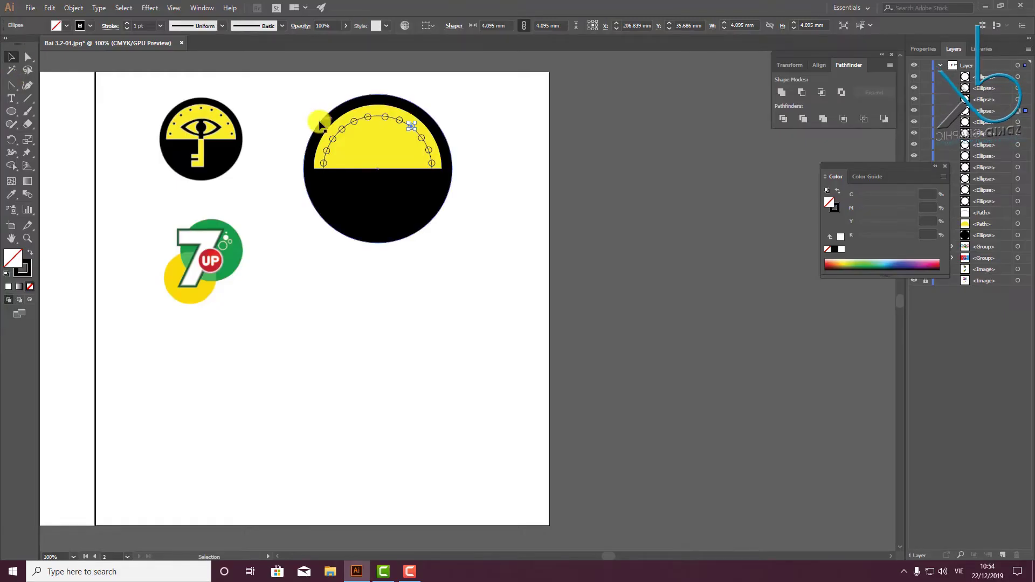
# Delete the arc guide path and select all the small circles together
pyautogui.moveTo(316, 120); pyautogui.dragTo(366, 121)
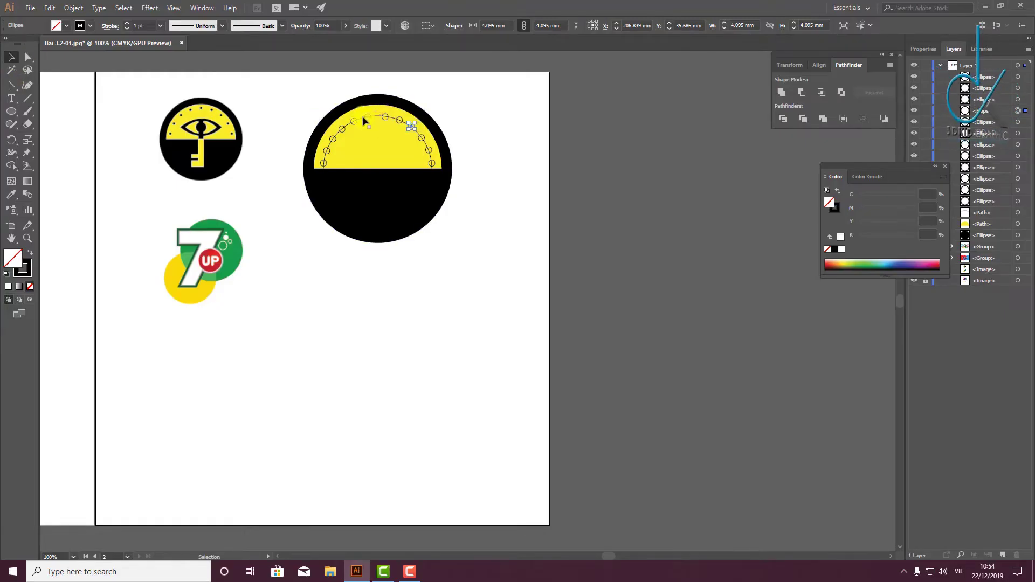
pyautogui.hotkey('ctrl', '+')
pyautogui.hotkey('ctrl', '+')
pyautogui.hotkey('ctrl', '+')
pyautogui.click(363, 119)
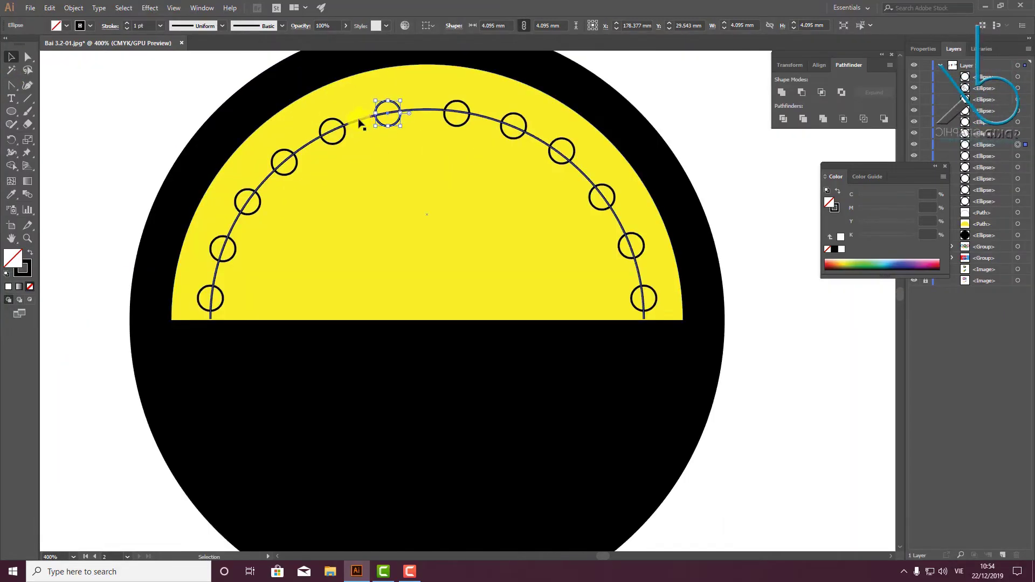
pyautogui.press('Delete')
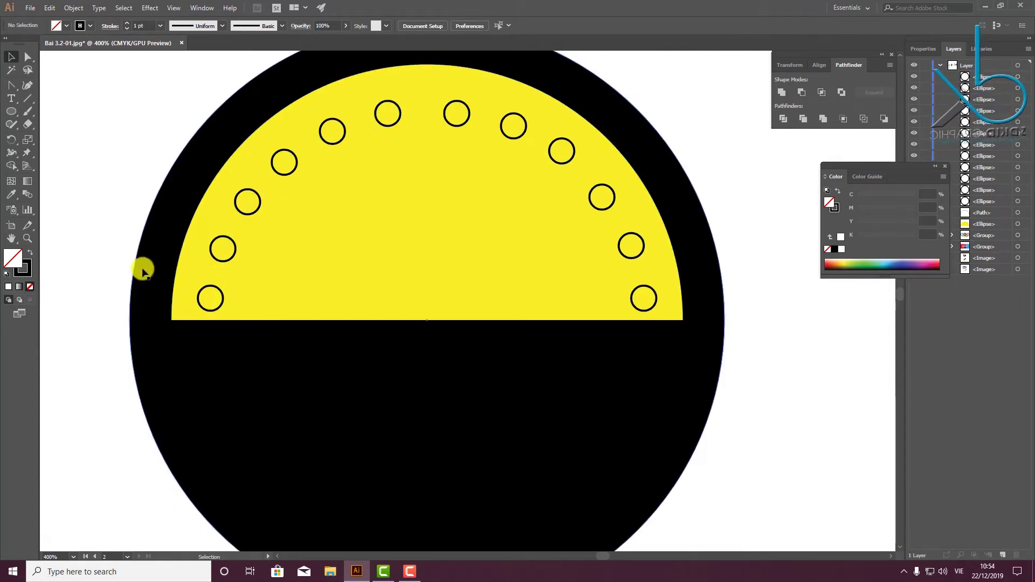
pyautogui.moveTo(126, 245); pyautogui.dragTo(198, 282)
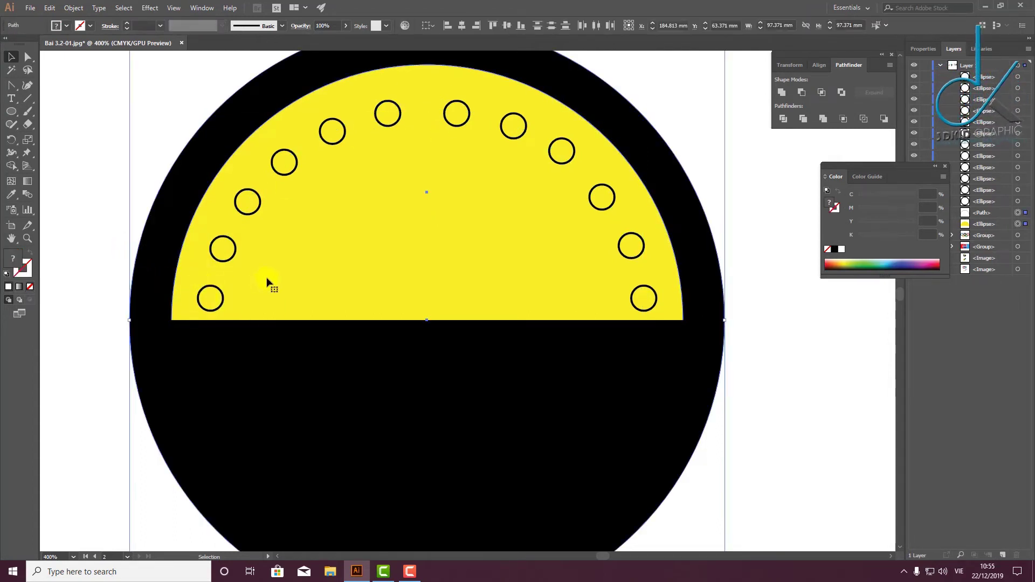
pyautogui.hotkey('ctrl', 'shift', 'a')
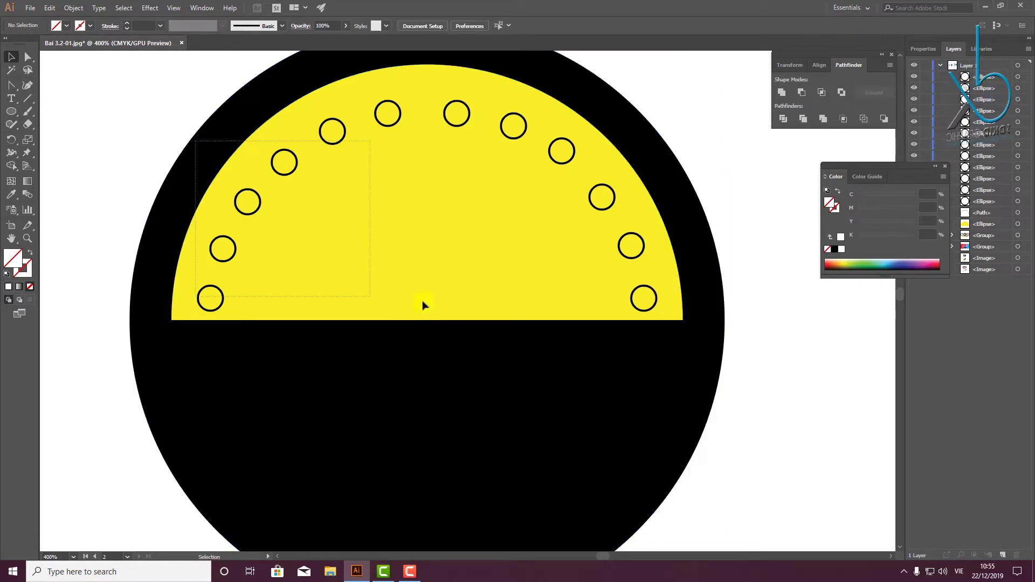
pyautogui.moveTo(423, 305); pyautogui.dragTo(652, 335)
pyautogui.click(65, 156)
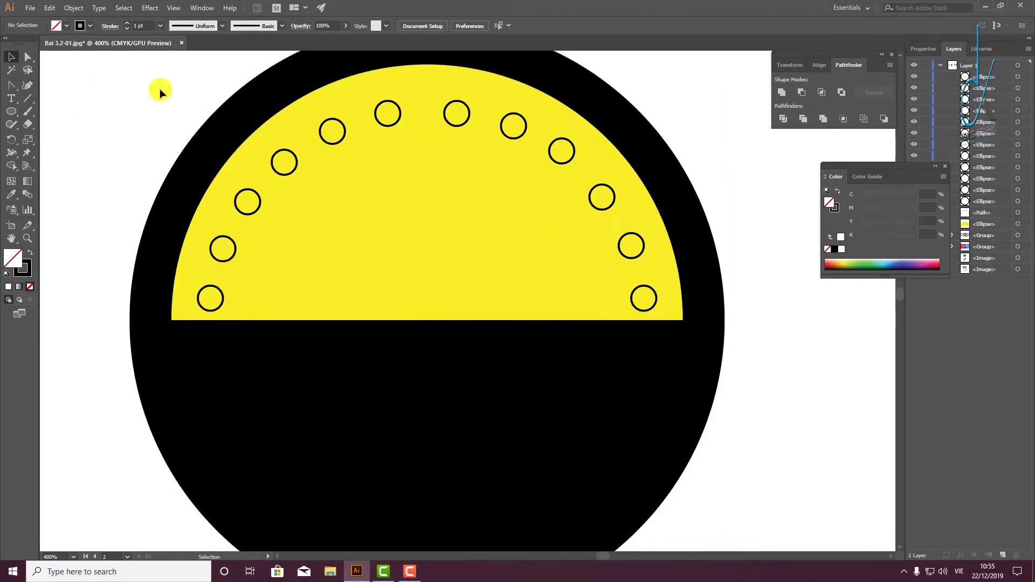
pyautogui.moveTo(160, 92); pyautogui.dragTo(684, 376)
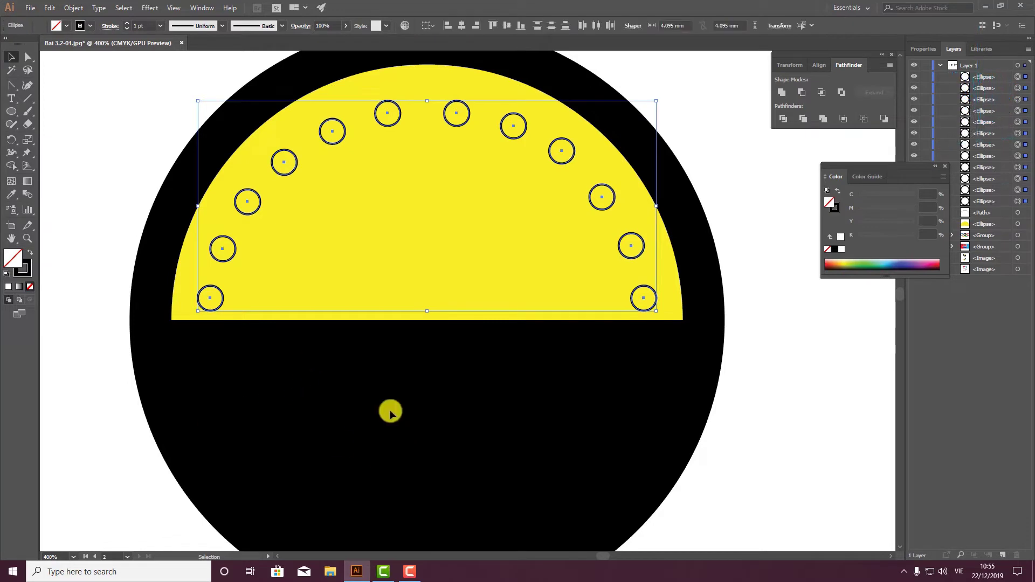
pyautogui.scroll(-1, 390, 412)
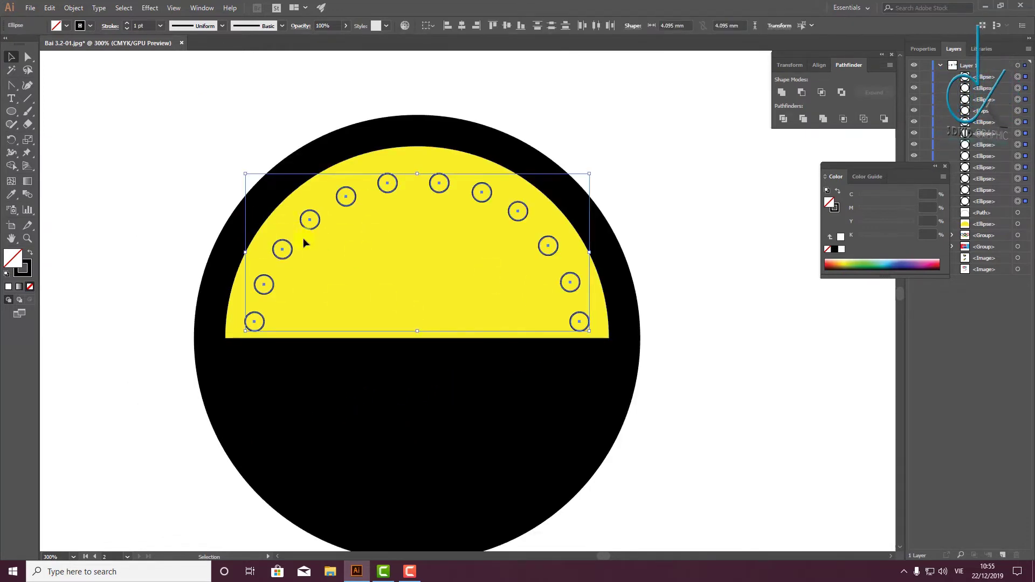
# Fill the small circles solid black and move the colour panel aside
pyautogui.click(4, 272)
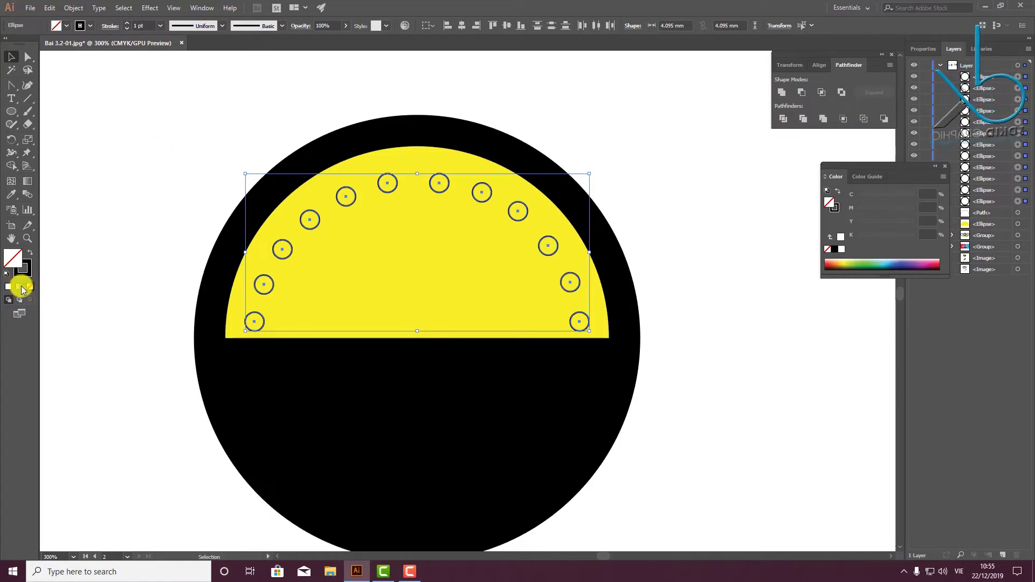
pyautogui.click(30, 256)
pyautogui.click(200, 268)
pyautogui.scroll(-1, 388, 381)
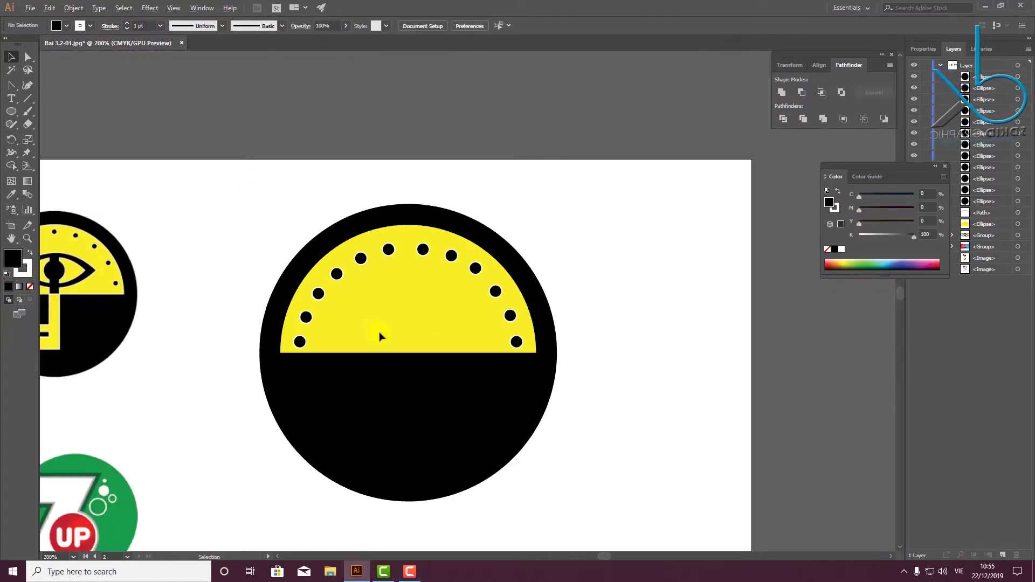
pyautogui.scroll(-1, 381, 334)
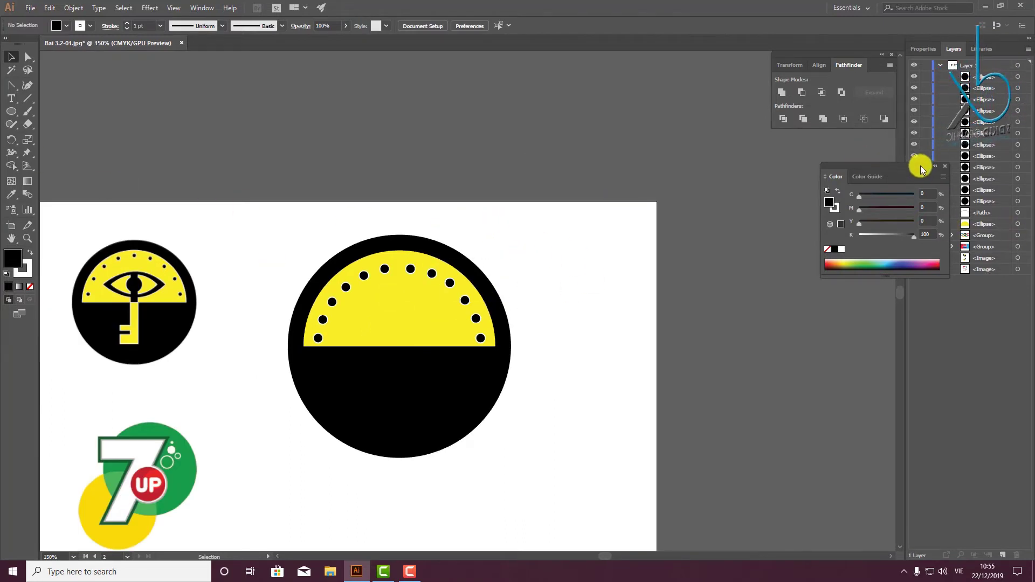
pyautogui.moveTo(920, 167); pyautogui.dragTo(785, 128)
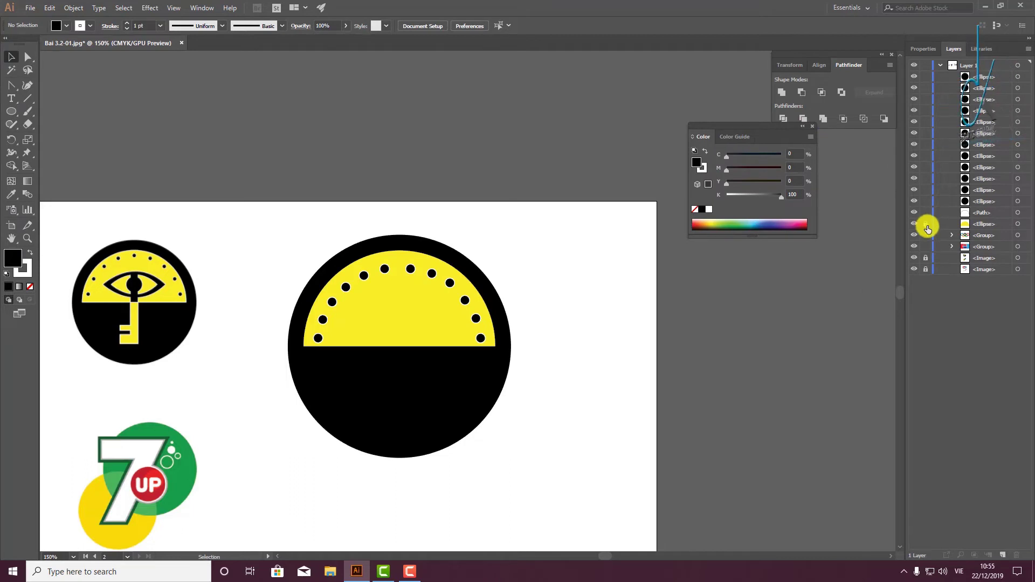
pyautogui.scroll(-2, 572, 254)
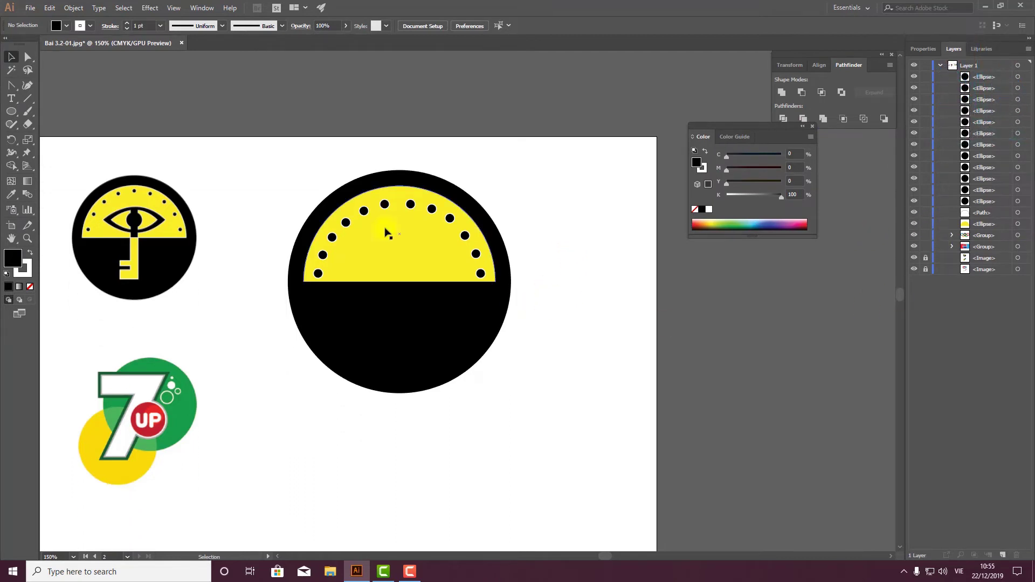
# Draw an ellipse below the emblem with white fill and black stroke
pyautogui.click(354, 214)
pyautogui.click(221, 131)
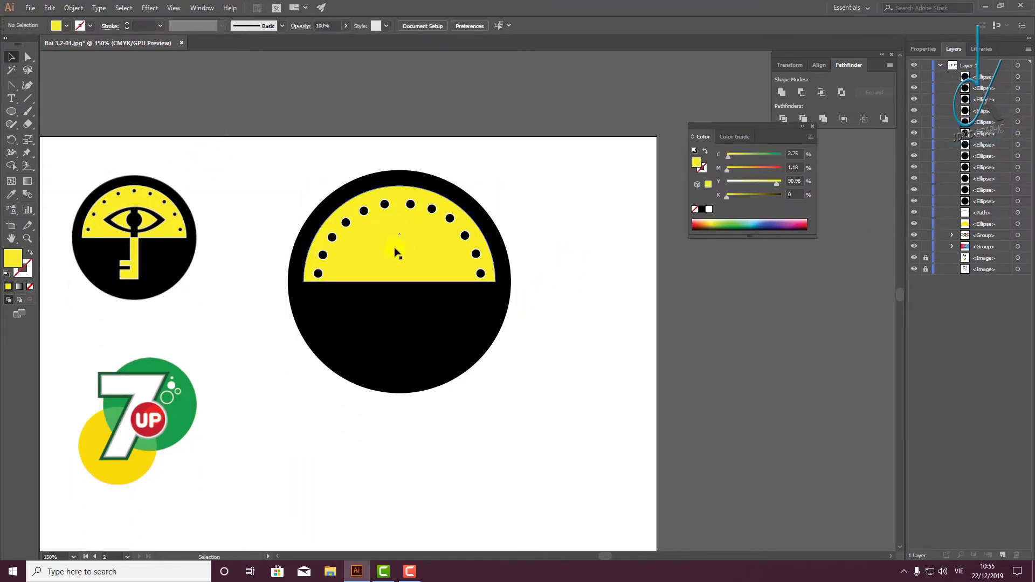
pyautogui.click(12, 114)
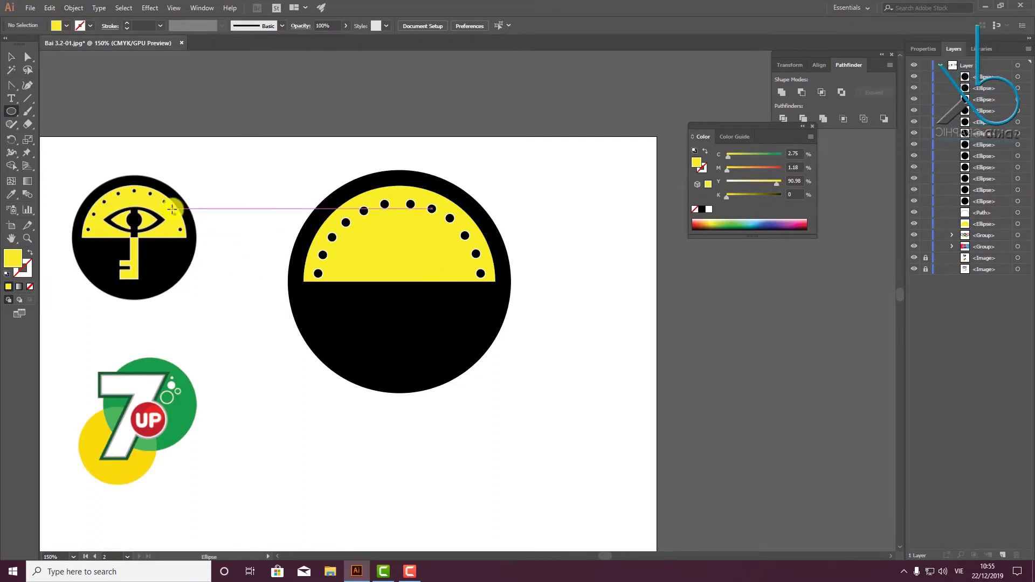
pyautogui.scroll(-1, 345, 351)
pyautogui.press('super+space')
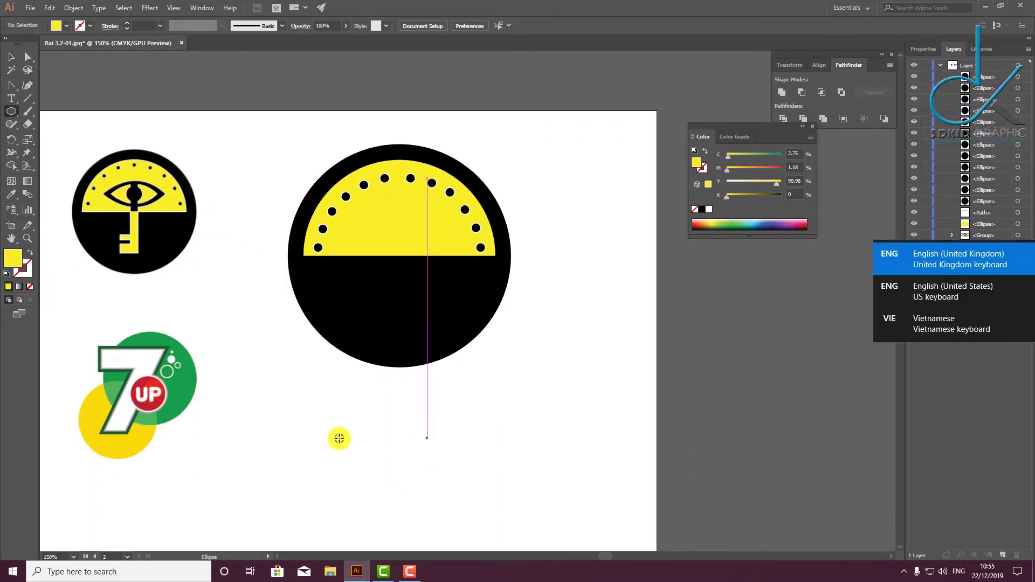
pyautogui.moveTo(345, 444); pyautogui.dragTo(424, 472)
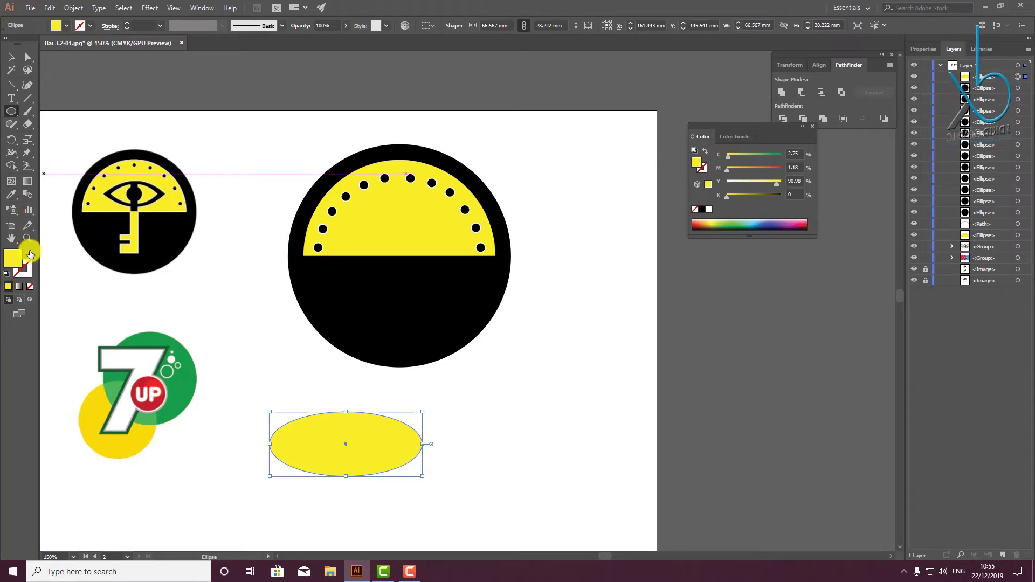
pyautogui.click(6, 274)
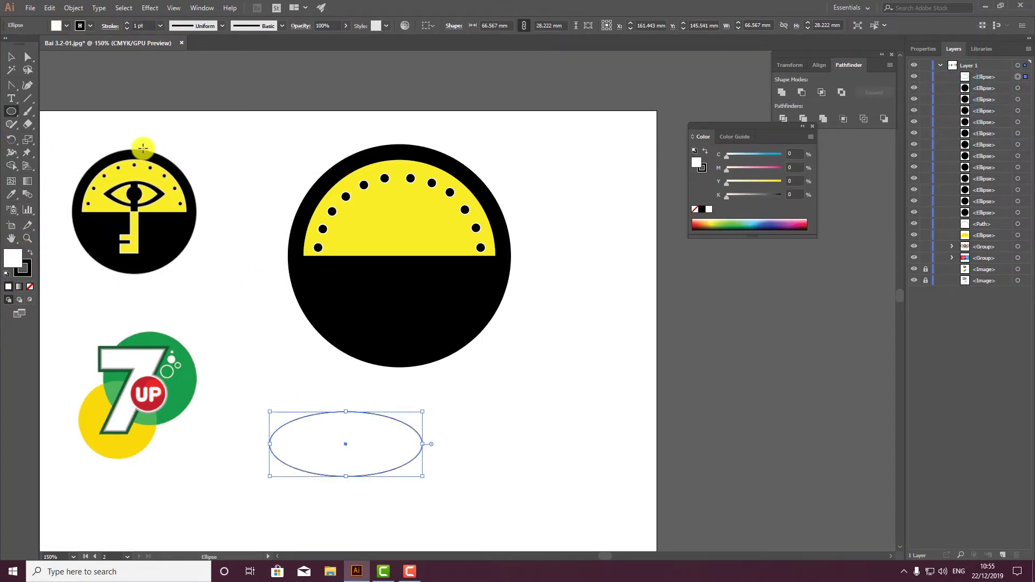
# Set the ellipse's stroke weight to 15 pt
pyautogui.click(128, 26)
pyautogui.click(128, 26)
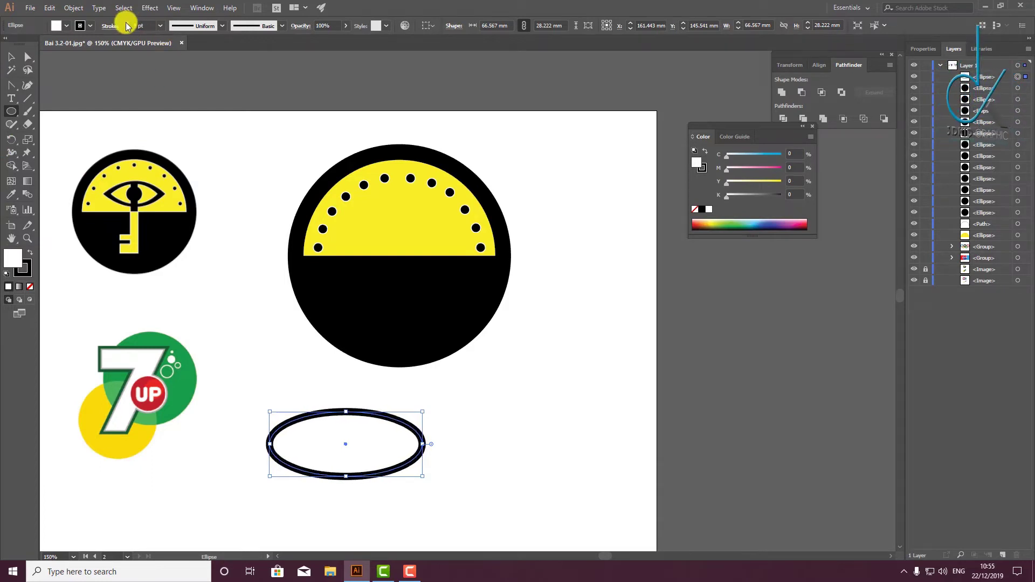
pyautogui.click(127, 26)
pyautogui.click(128, 25)
pyautogui.click(128, 26)
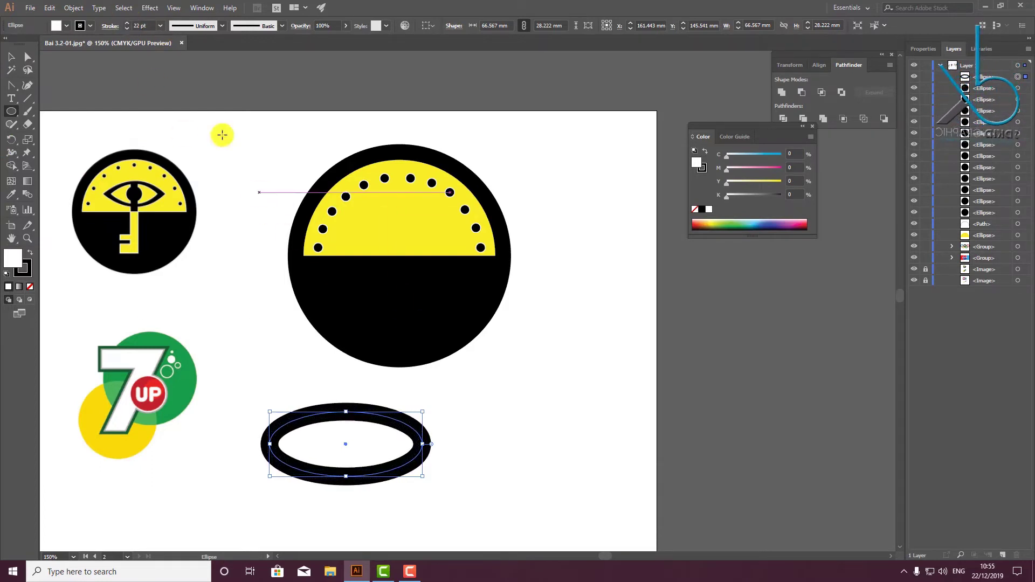
pyautogui.click(127, 29)
pyautogui.click(127, 29)
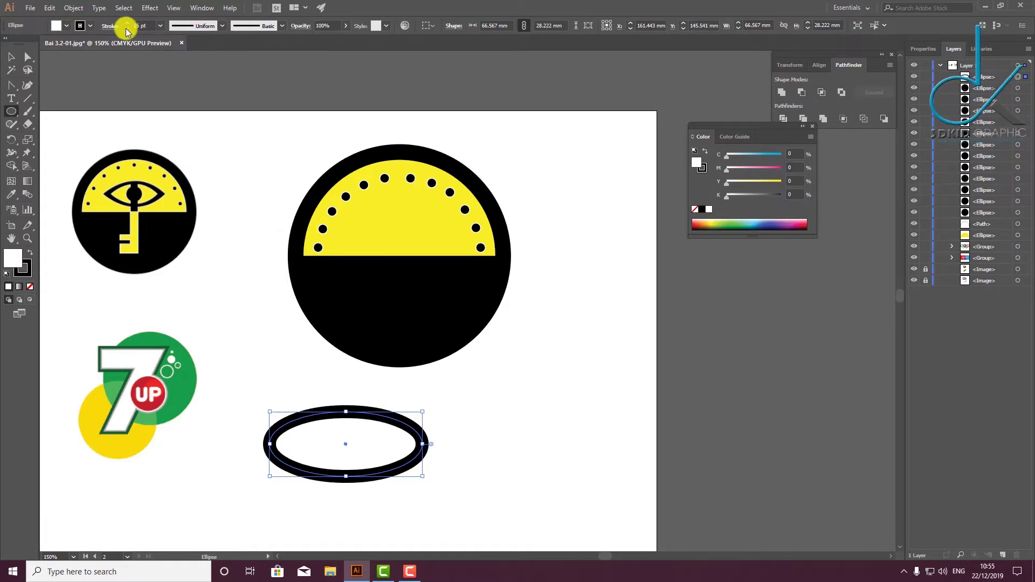
pyautogui.click(127, 29)
pyautogui.click(128, 30)
pyautogui.scroll(-3, 362, 386)
pyautogui.scroll(-2, 362, 386)
pyautogui.scroll(3, 205, 291)
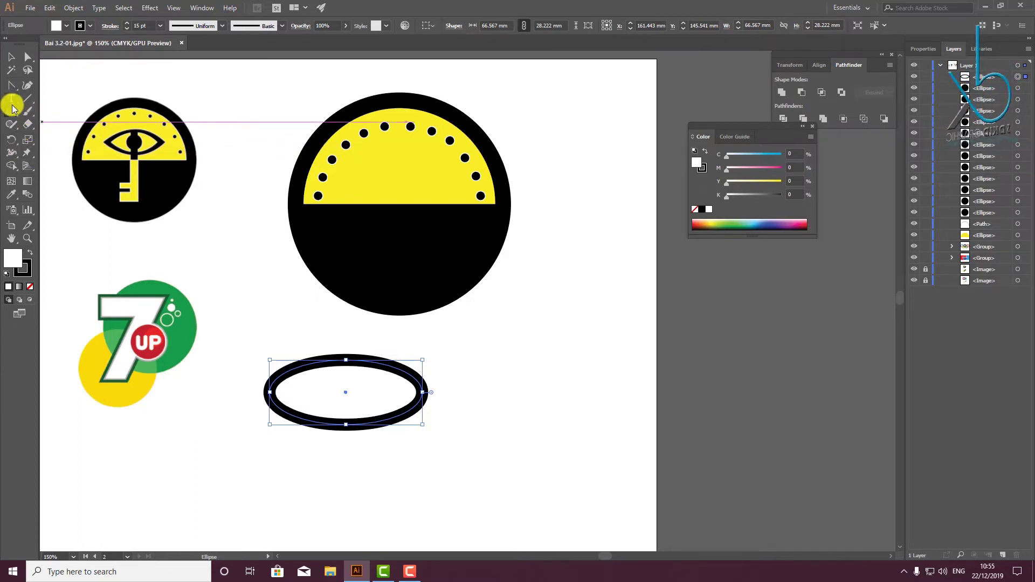
# Convert the ellipse's left and right anchors into sharp corner points
pyautogui.click(11, 87)
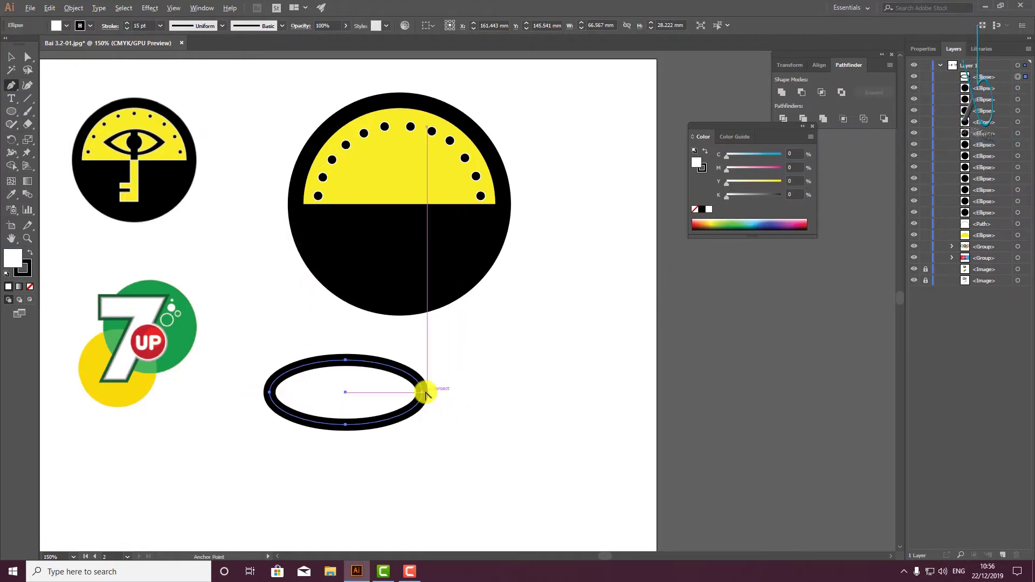
pyautogui.click(269, 392)
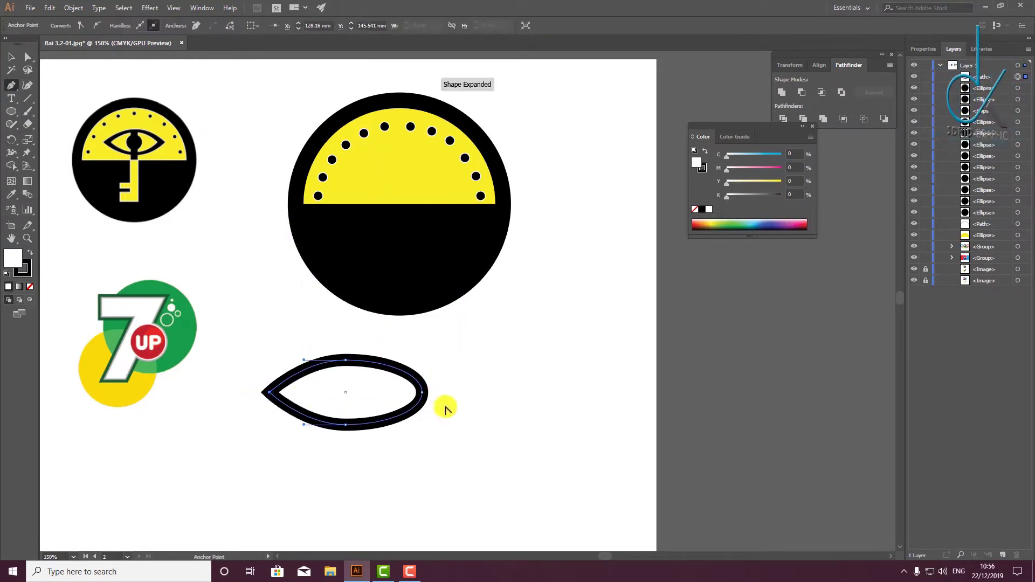
pyautogui.click(421, 392)
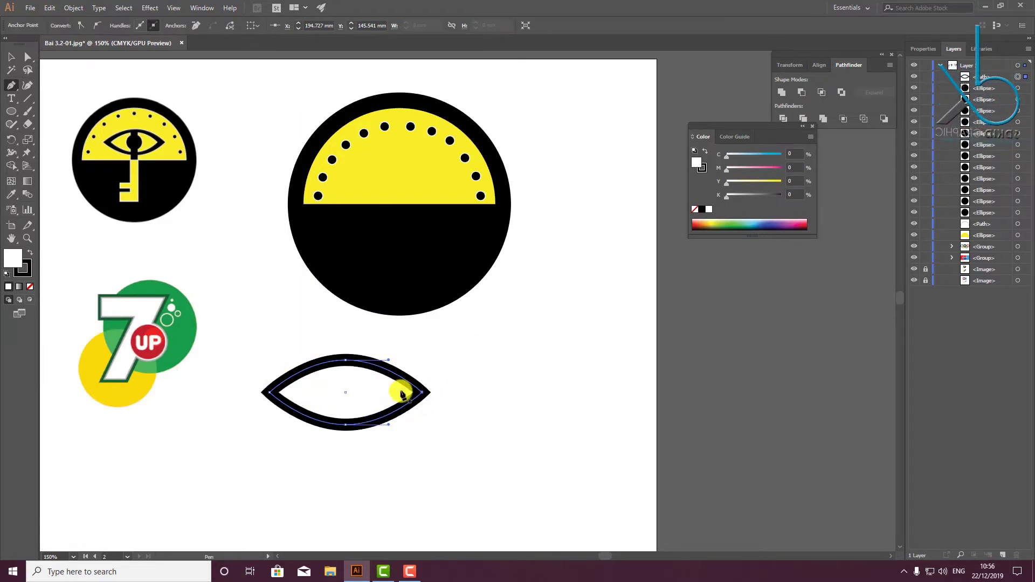
pyautogui.click(16, 56)
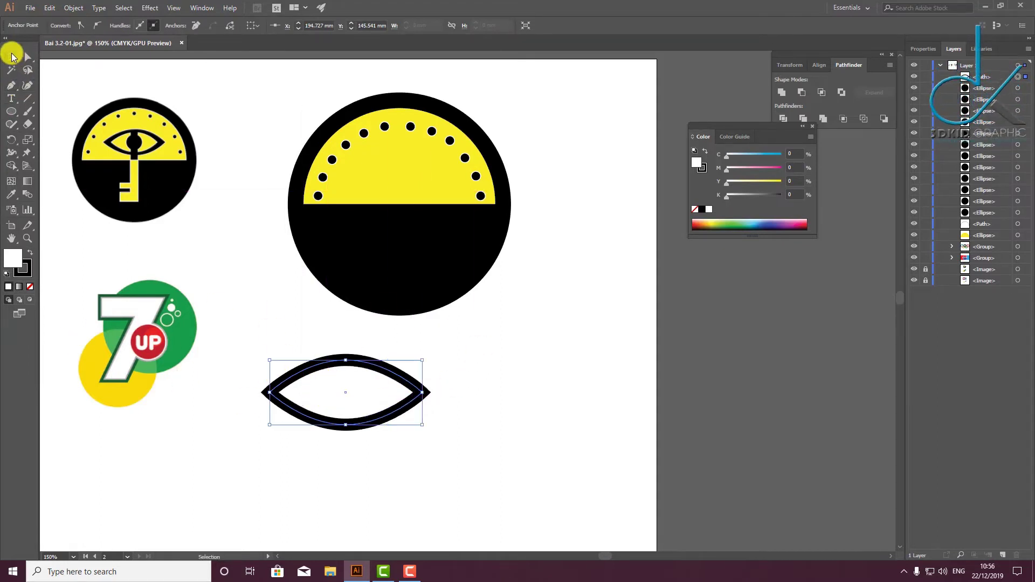
pyautogui.click(347, 393)
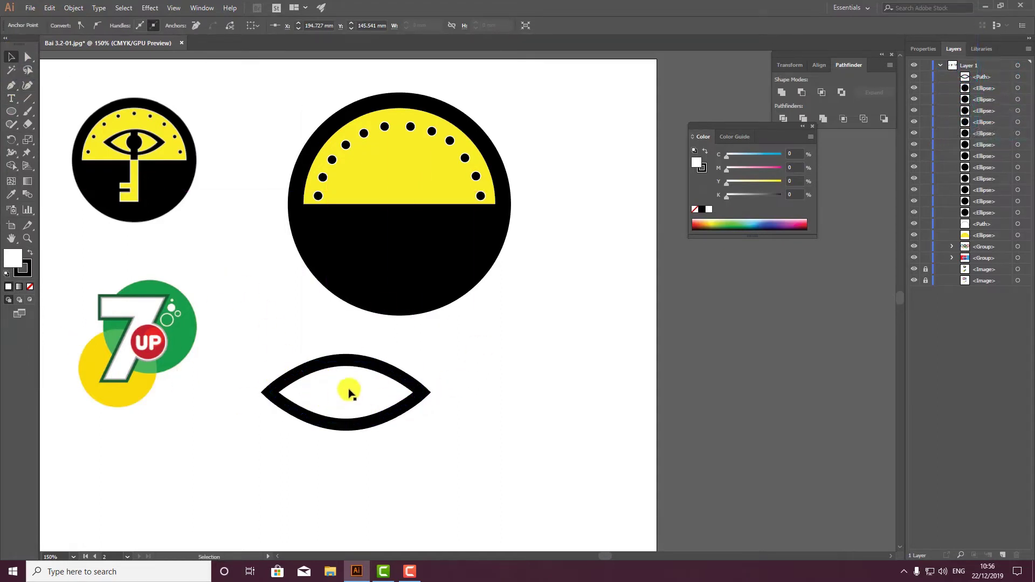
pyautogui.click(347, 363)
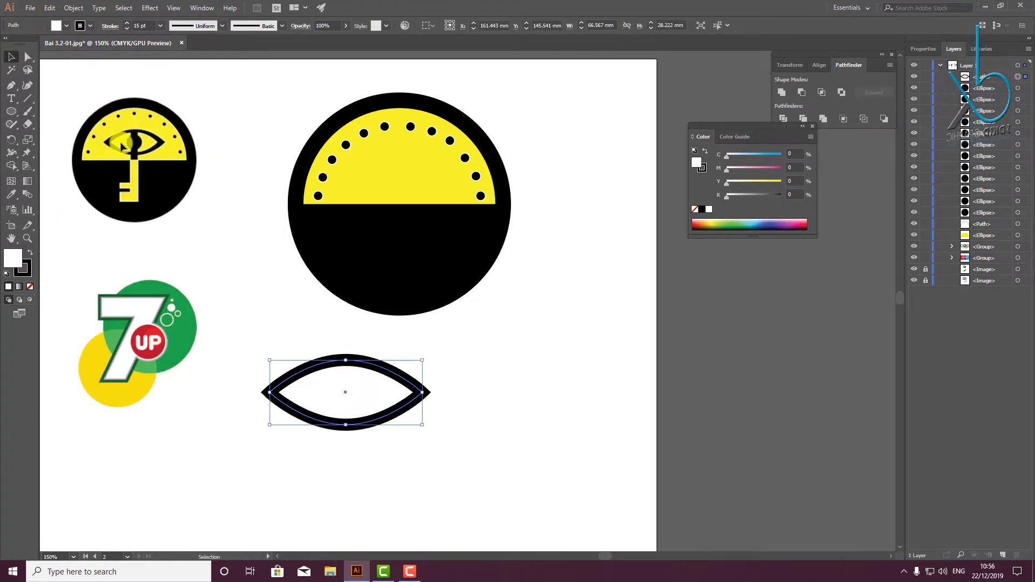
# Try tapered and one-sided stroke width profiles, then revert to a uniform stroke
pyautogui.click(223, 27)
pyautogui.click(185, 63)
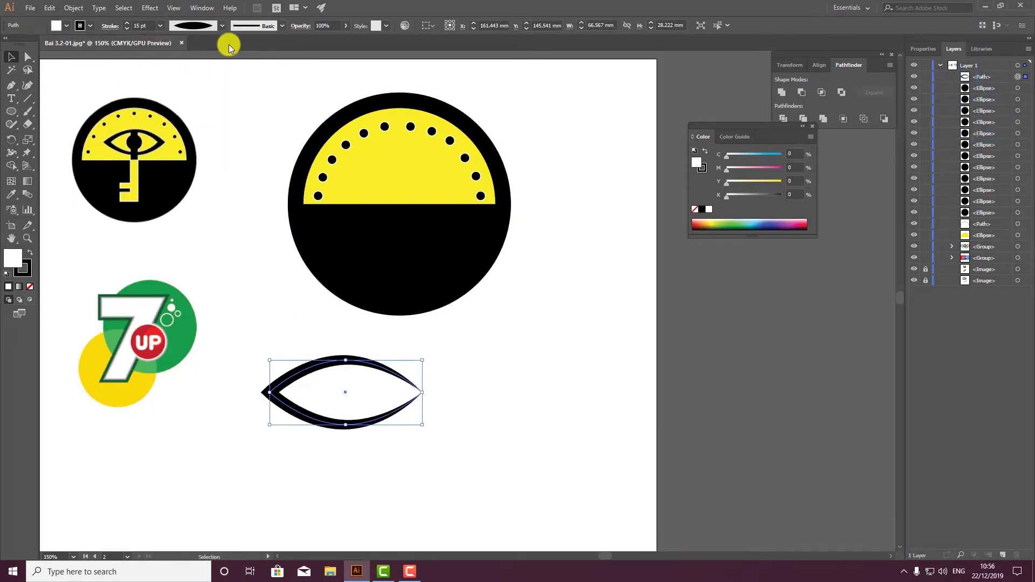
pyautogui.click(223, 26)
pyautogui.click(201, 146)
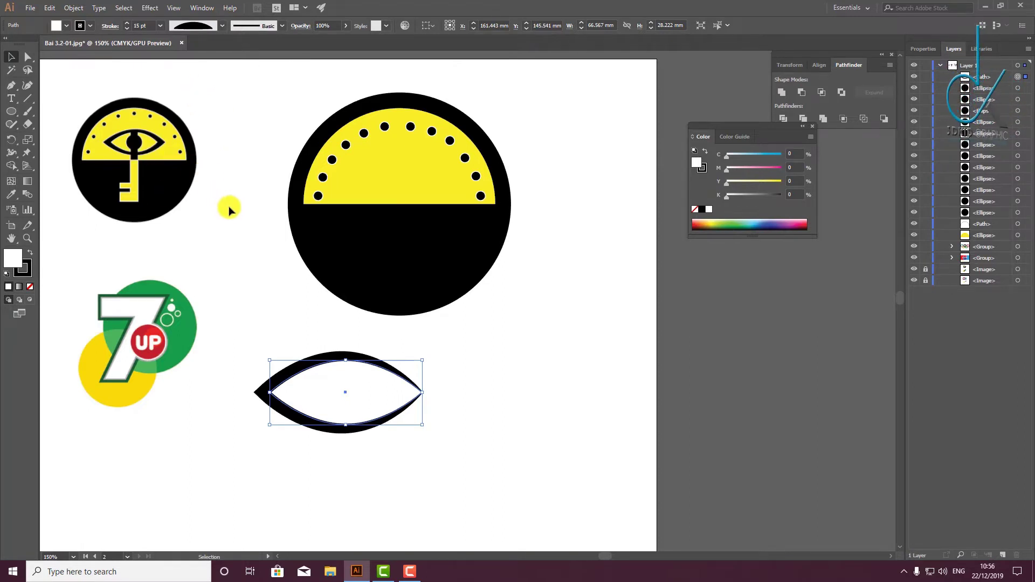
pyautogui.hotkey('ctrl', 'z')
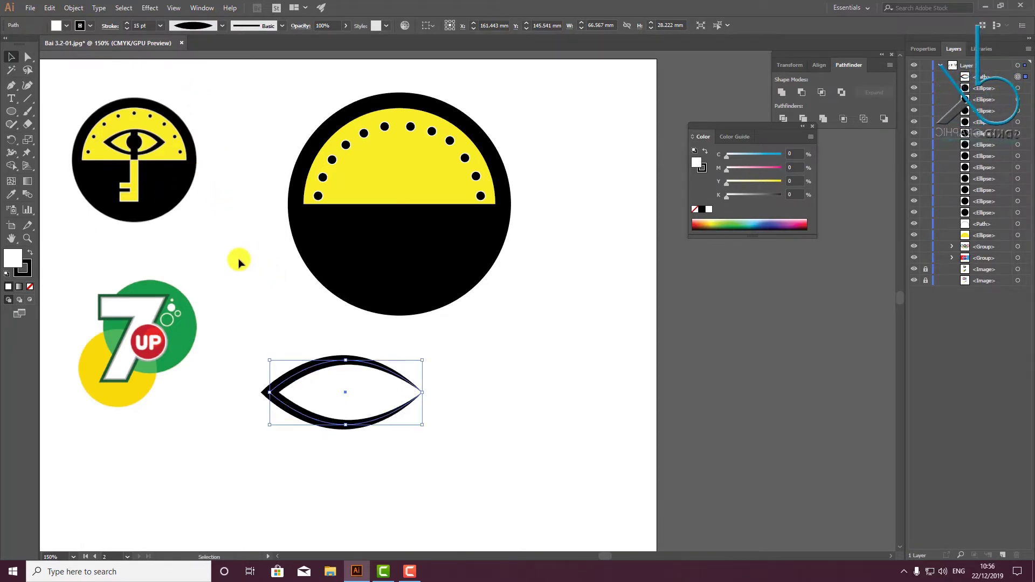
pyautogui.hotkey('ctrl', 'z')
pyautogui.click(269, 321)
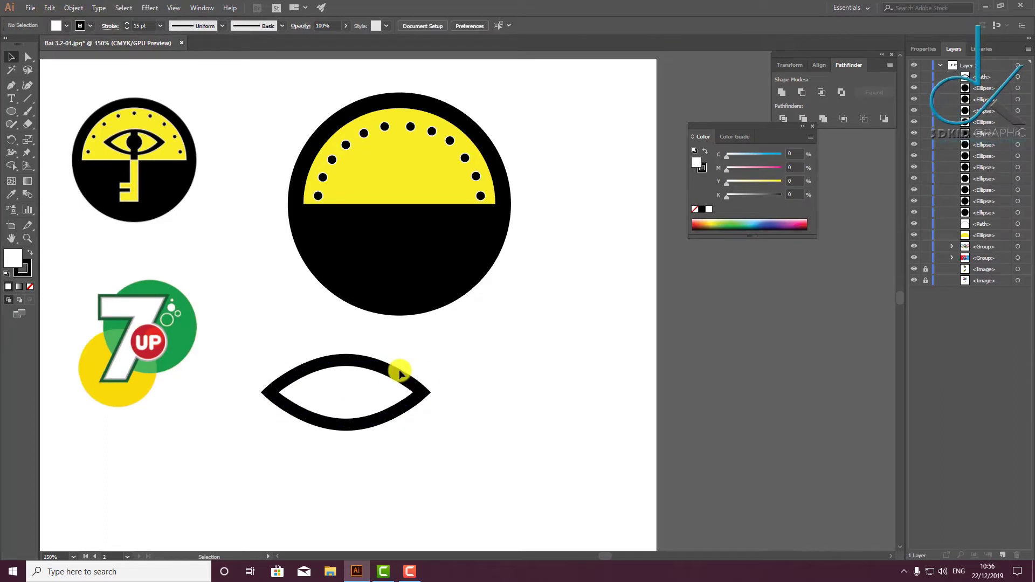
pyautogui.click(395, 369)
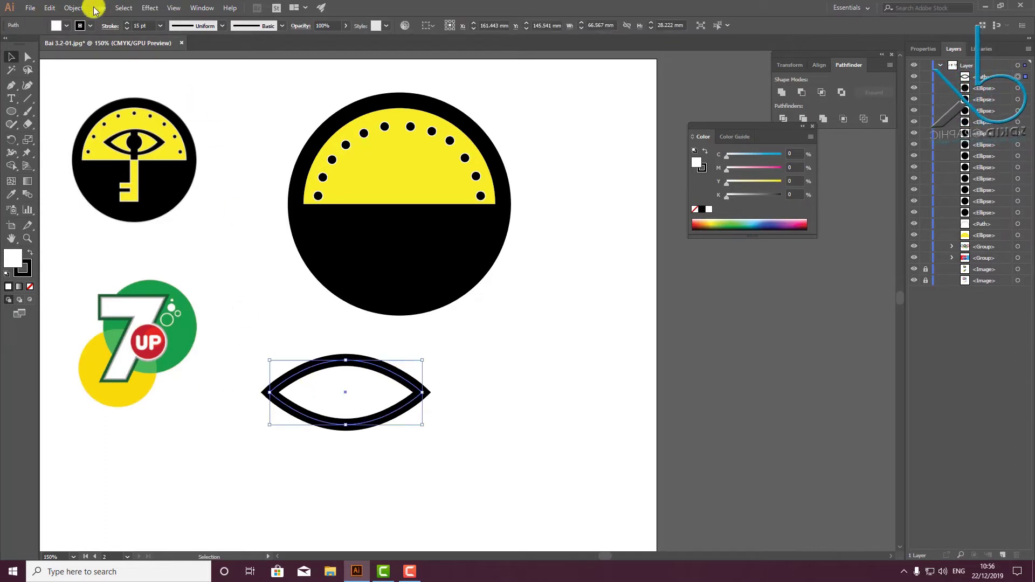
# Outline the eye's stroke into a compound shape and reshape its inner opening with Curvature points
pyautogui.click(74, 8)
pyautogui.moveTo(85, 252)
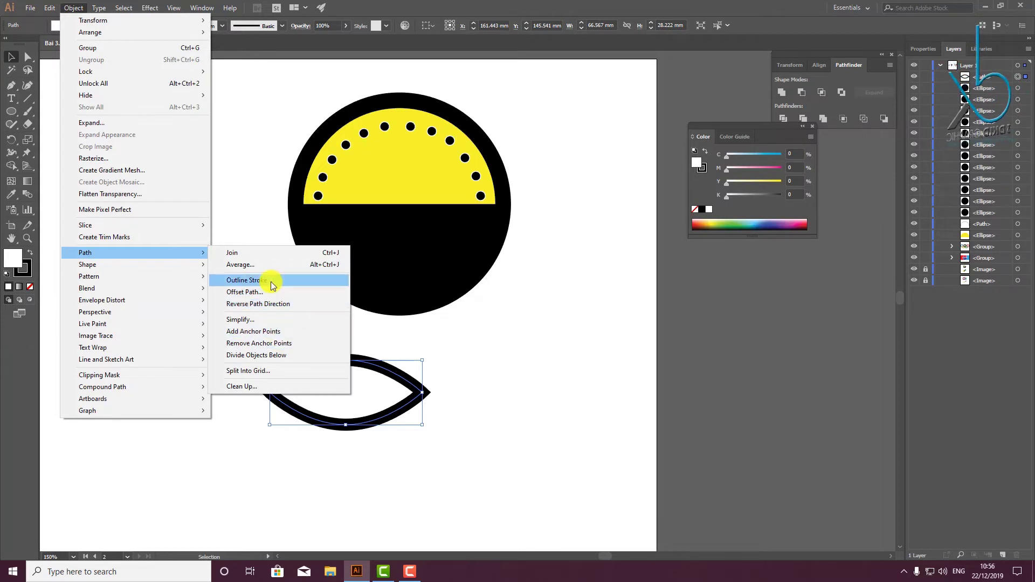
pyautogui.click(270, 280)
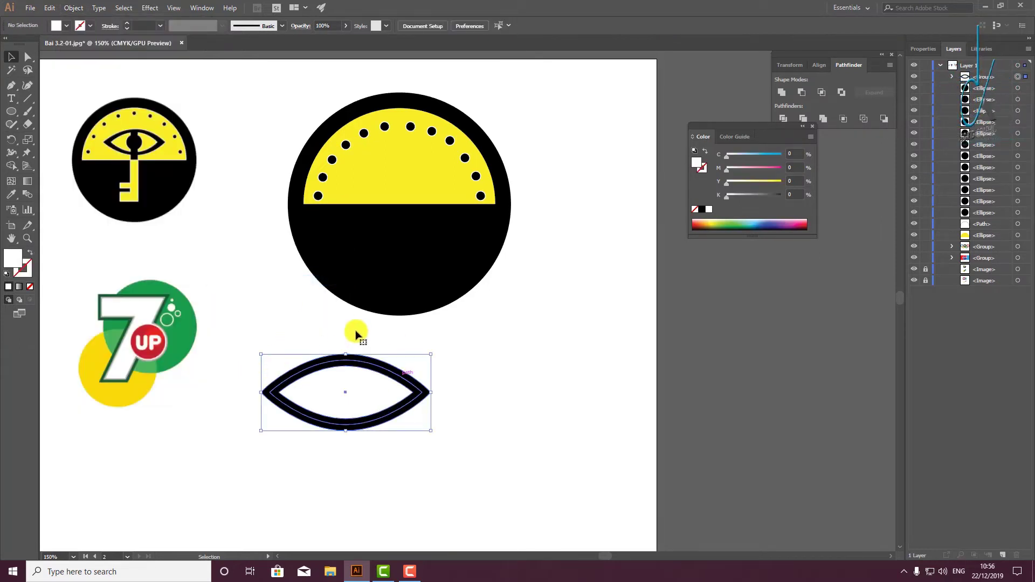
pyautogui.click(30, 86)
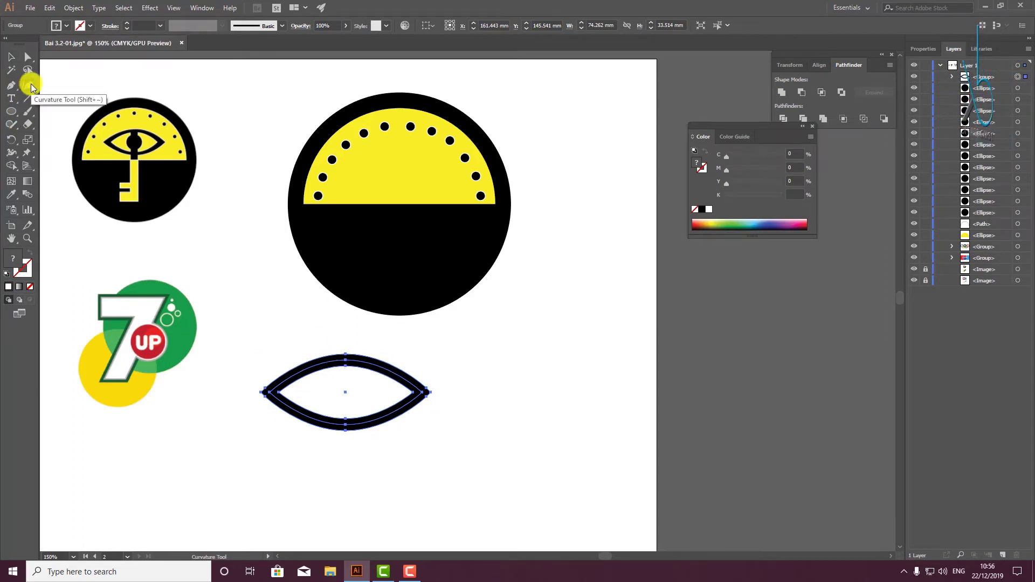
pyautogui.hotkey('ctrl', '8')
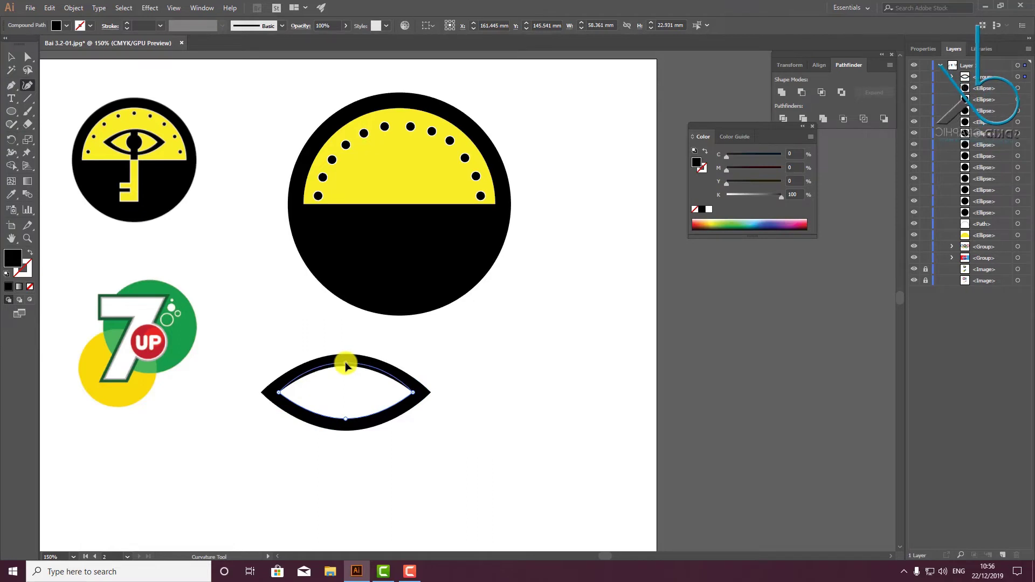
pyautogui.moveTo(345, 366); pyautogui.dragTo(346, 359)
pyautogui.moveTo(345, 419); pyautogui.dragTo(344, 425)
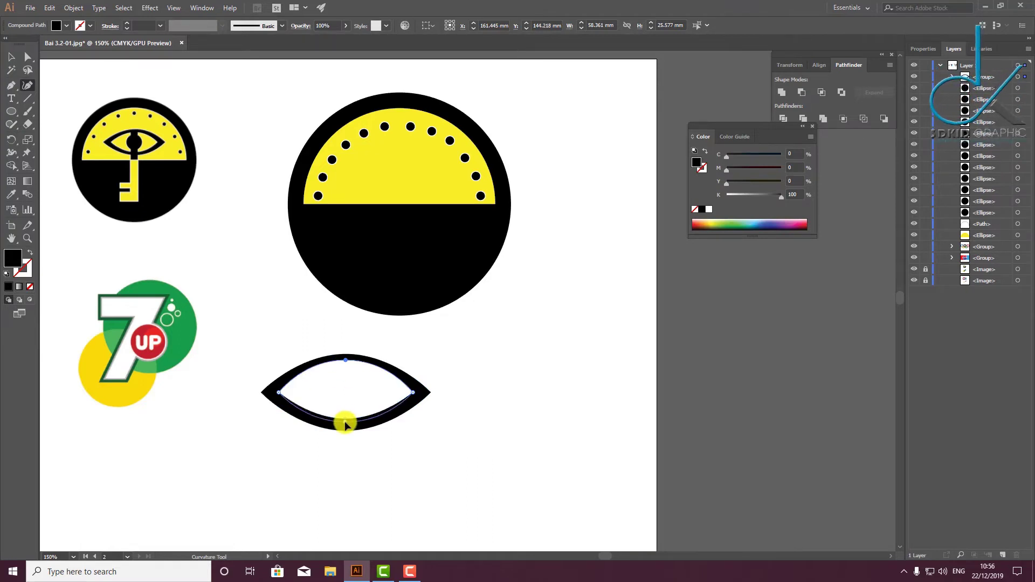
pyautogui.click(346, 425)
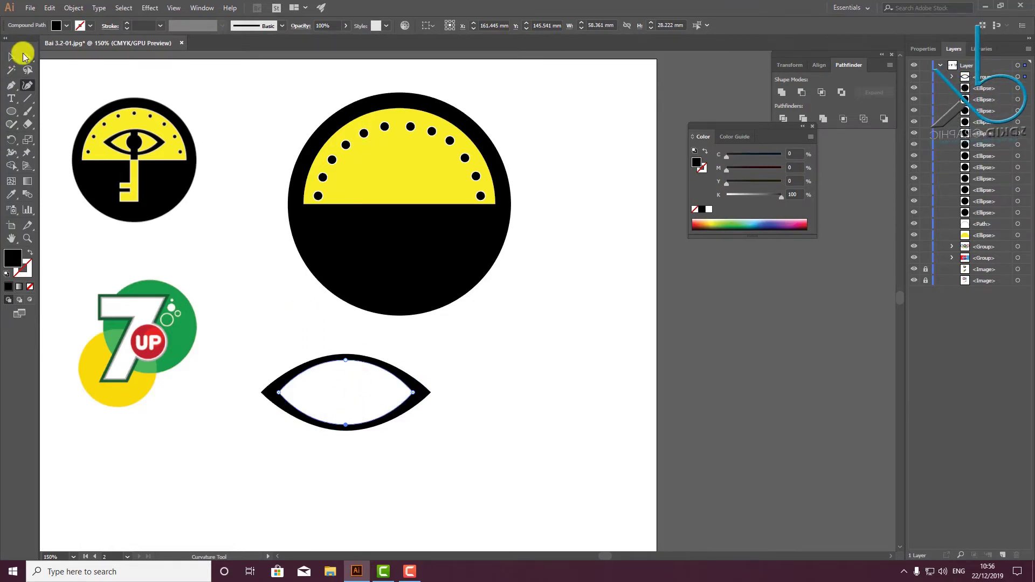
pyautogui.click(13, 59)
pyautogui.click(301, 302)
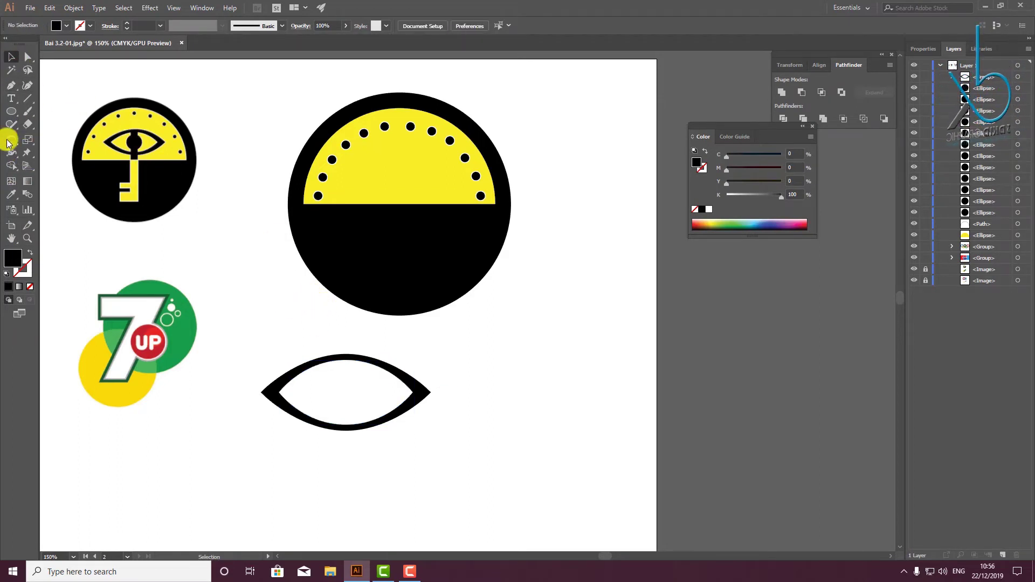
# Draw a 7.6 mm-wide vertical bar through the eye and a centred 14.12 mm pupil circle
pyautogui.moveTo(8, 113); pyautogui.dragTo(54, 108)
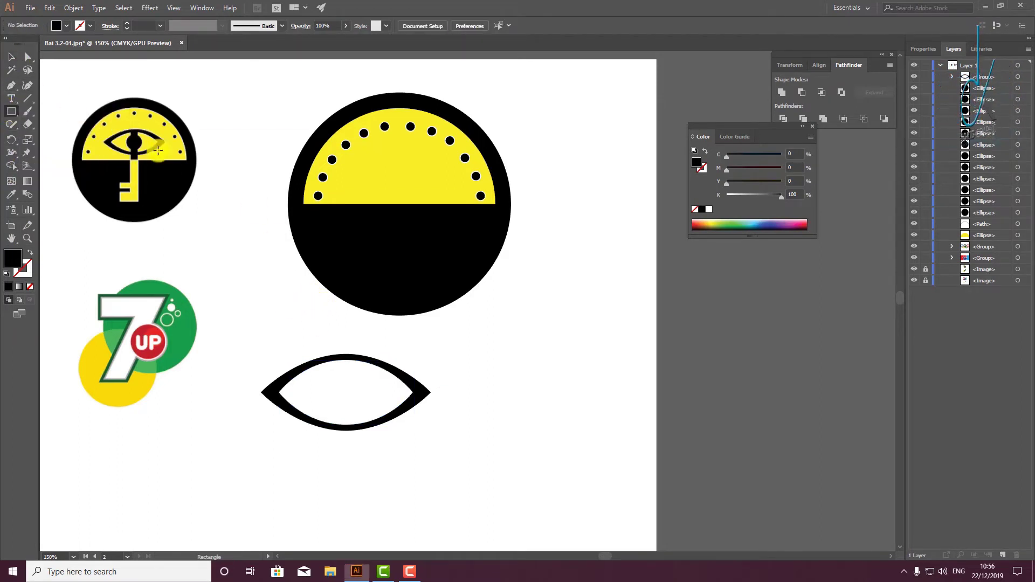
pyautogui.moveTo(337, 356)
pyautogui.mouseDown()
pyautogui.moveTo(357, 442)
pyautogui.moveTo(357, 431)
pyautogui.mouseUp()
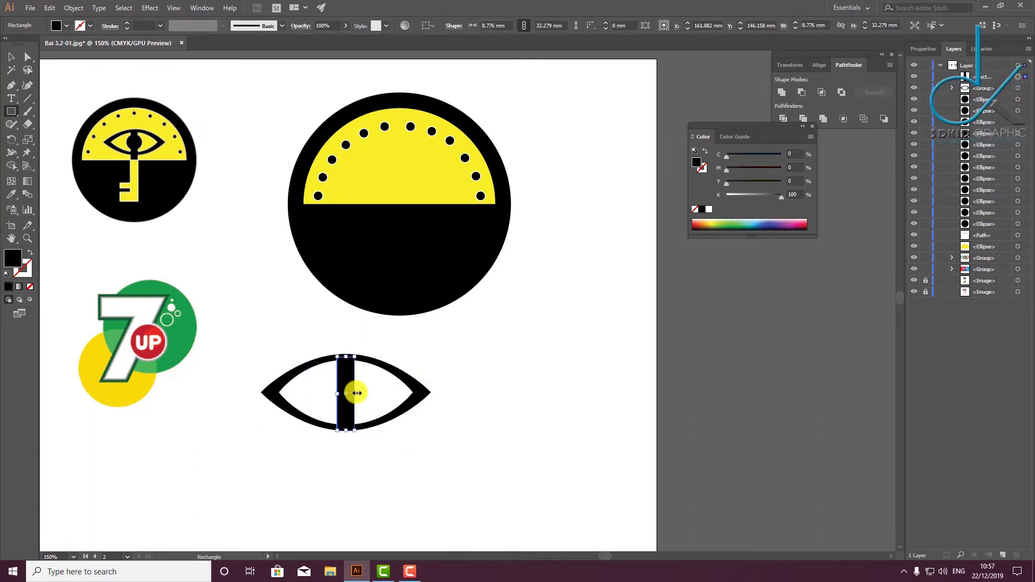
pyautogui.moveTo(357, 393); pyautogui.dragTo(353, 392)
pyautogui.moveTo(15, 114); pyautogui.dragTo(52, 137)
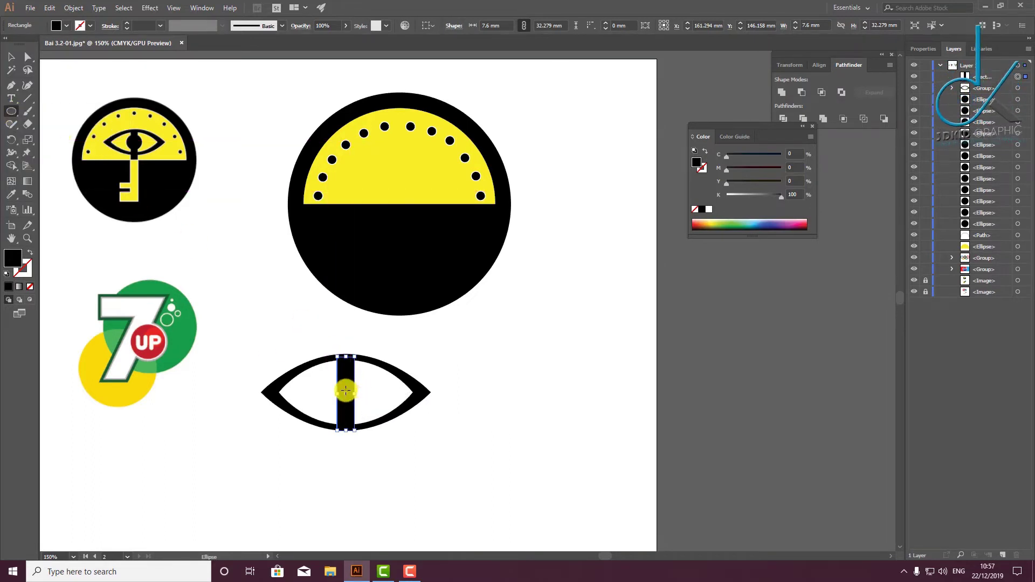
pyautogui.moveTo(346, 394)
pyautogui.mouseDown()
pyautogui.moveTo(329, 381)
pyautogui.moveTo(346, 397)
pyautogui.mouseUp()
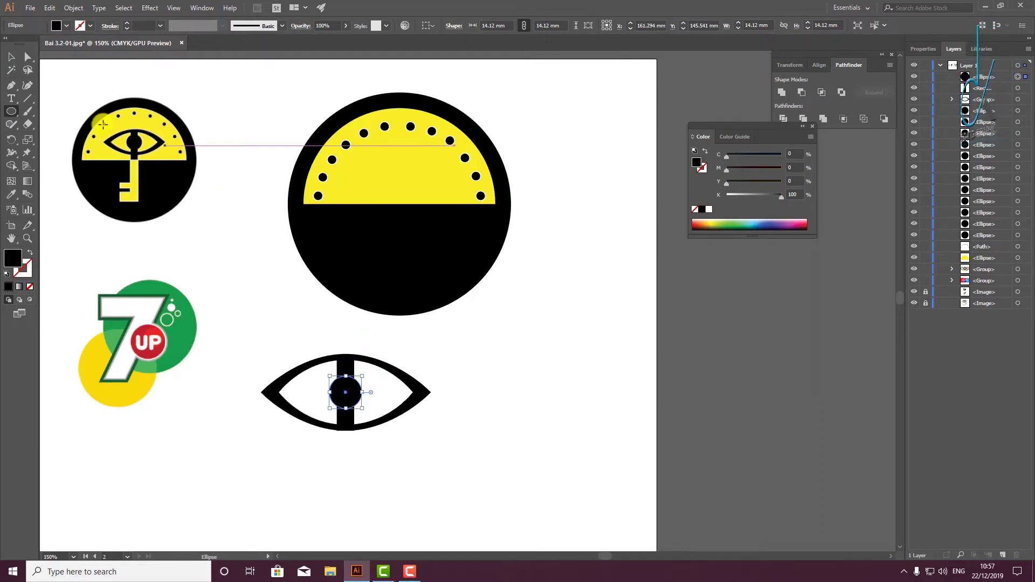
pyautogui.click(9, 55)
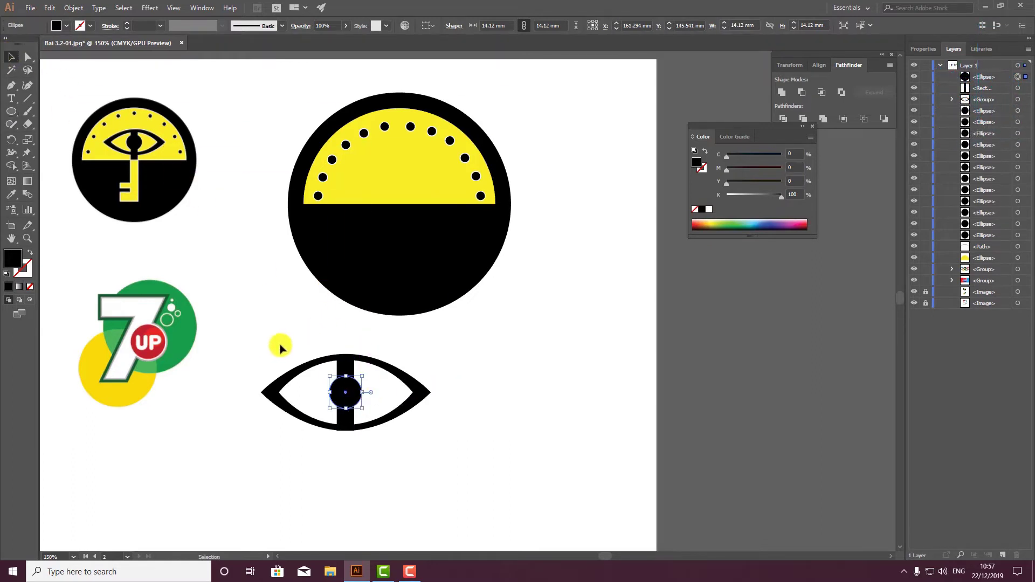
# Extend the bar below the eye; trial-unite all the eye parts, then undo it
pyautogui.click(345, 429)
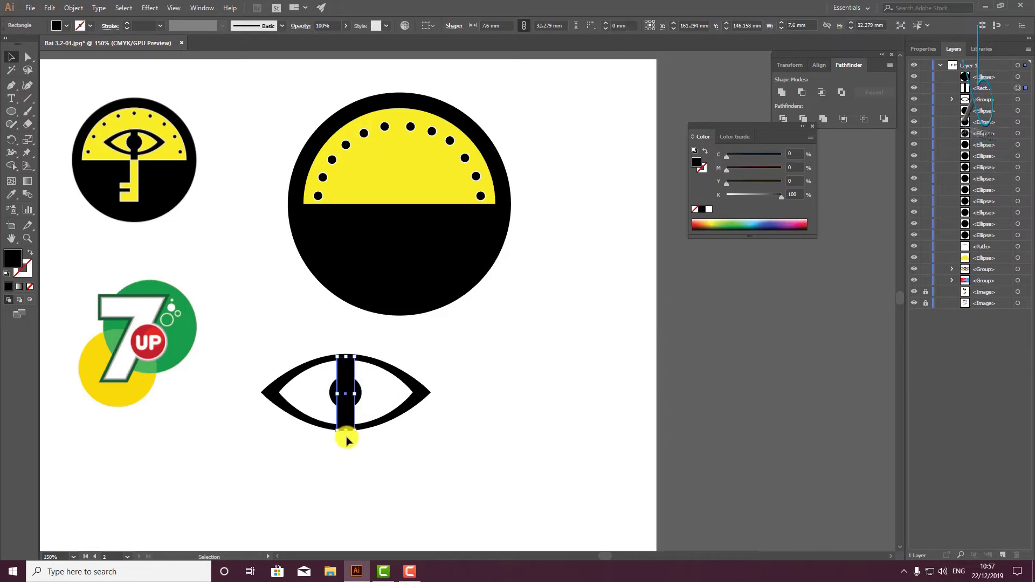
pyautogui.moveTo(347, 432); pyautogui.dragTo(347, 443)
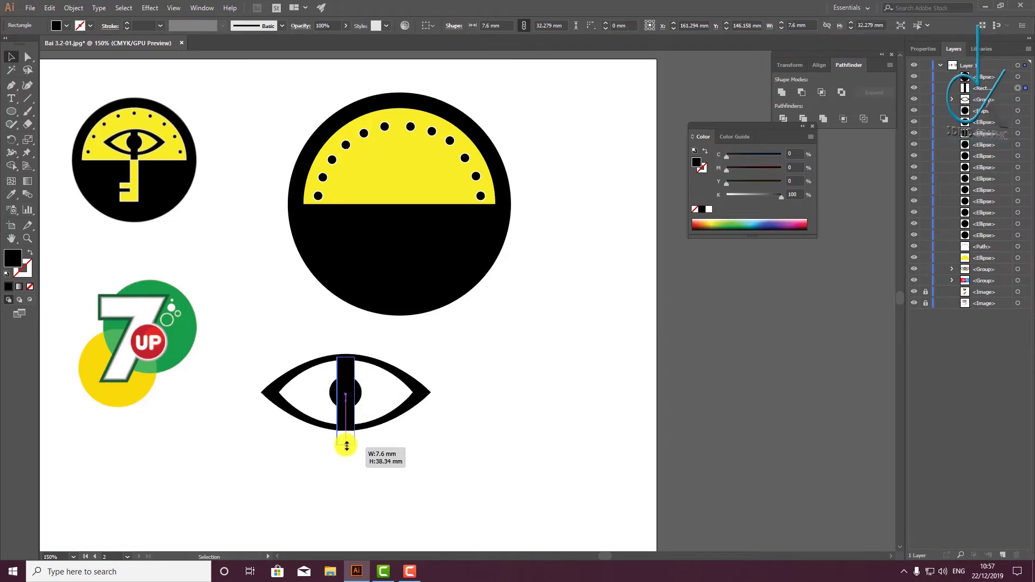
pyautogui.moveTo(254, 339); pyautogui.dragTo(502, 495)
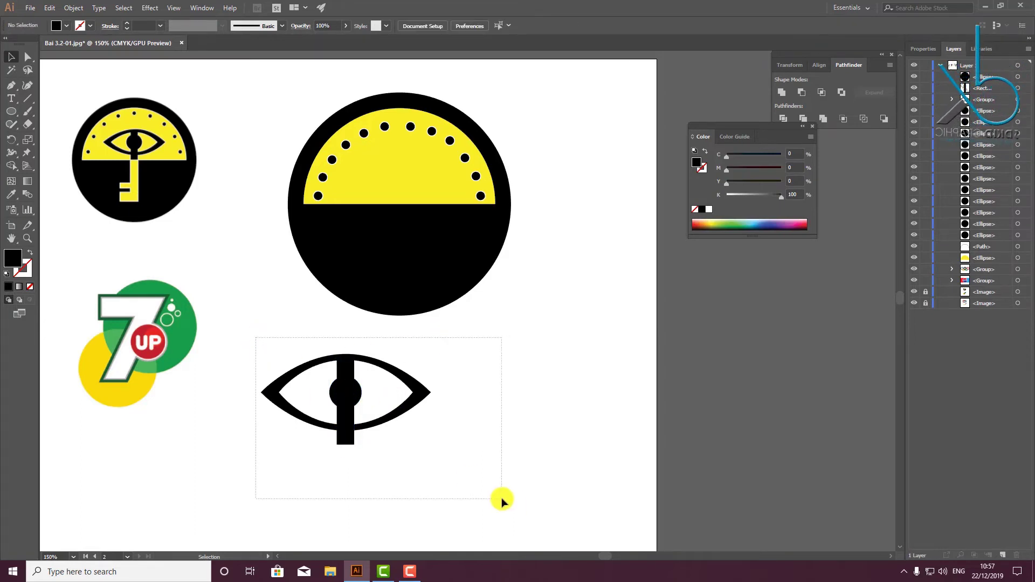
pyautogui.click(784, 93)
pyautogui.press('a')
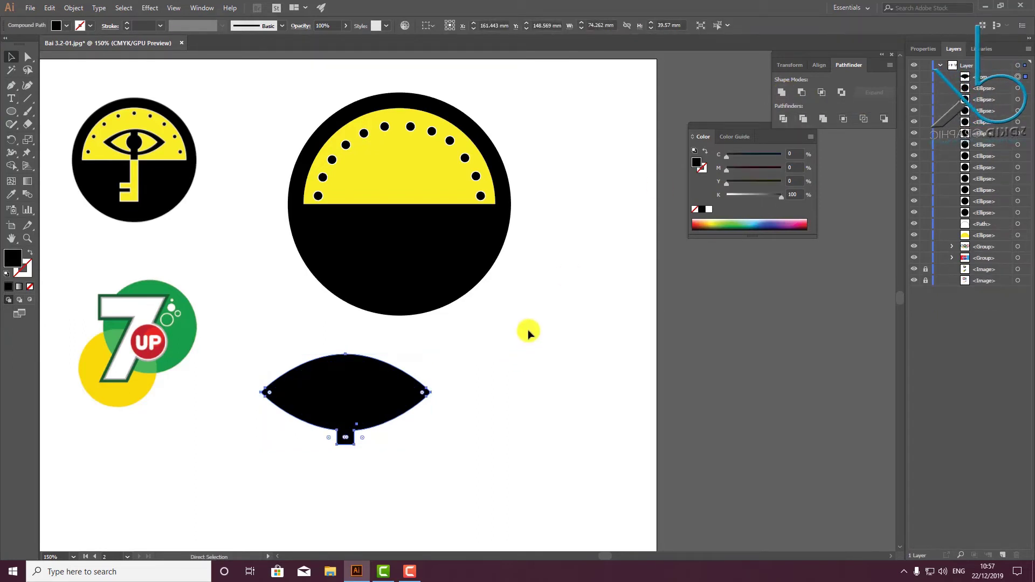
pyautogui.hotkey('ctrl', 'z')
pyautogui.scroll(-1, 461, 338)
pyautogui.click(501, 337)
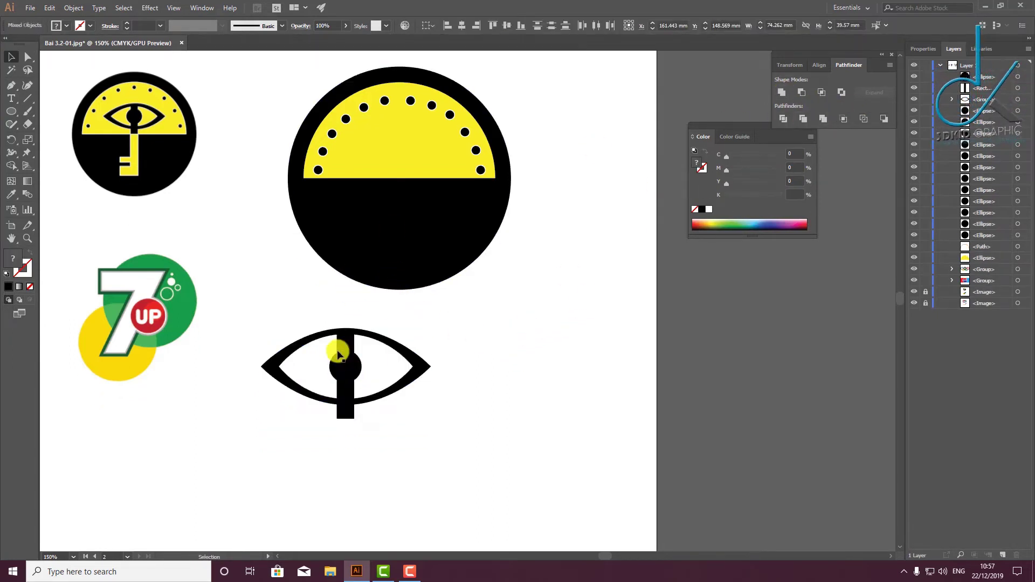
pyautogui.click(320, 339)
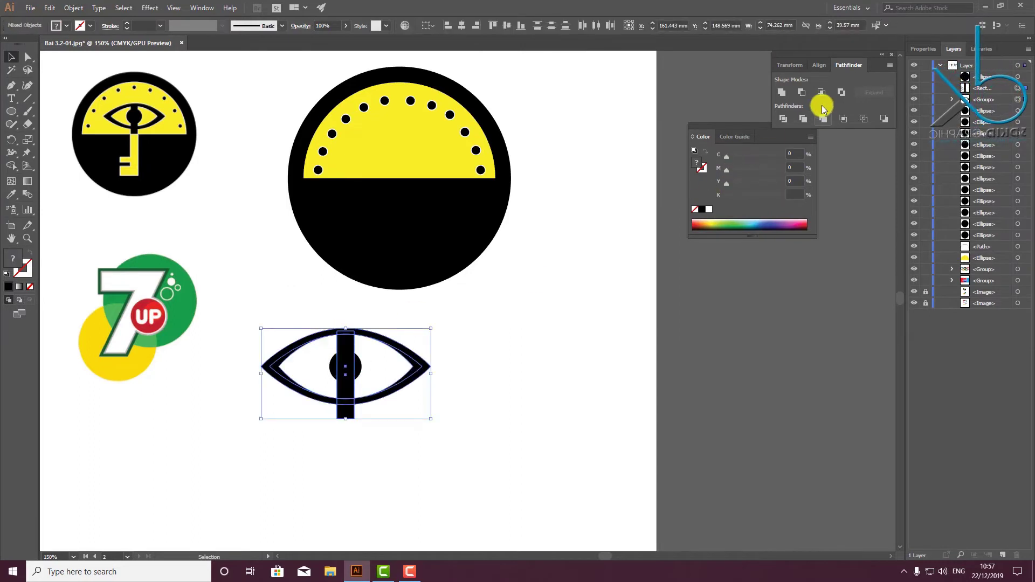
pyautogui.click(778, 95)
pyautogui.hotkey('ctrl', 'z')
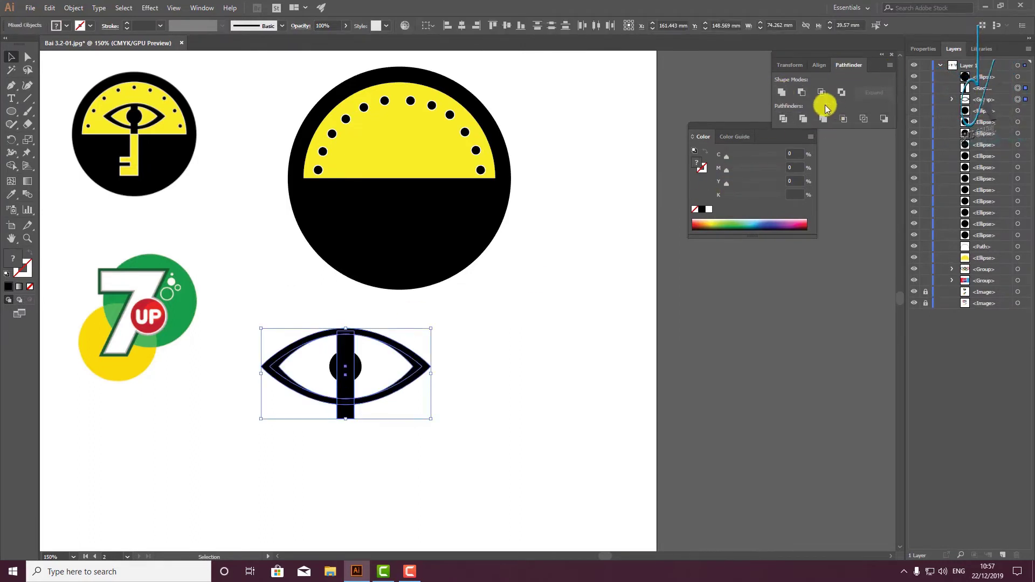
pyautogui.click(519, 275)
# Unite only the pupil and bar into one 14.12 × 38.335 mm black path
pyautogui.click(346, 349)
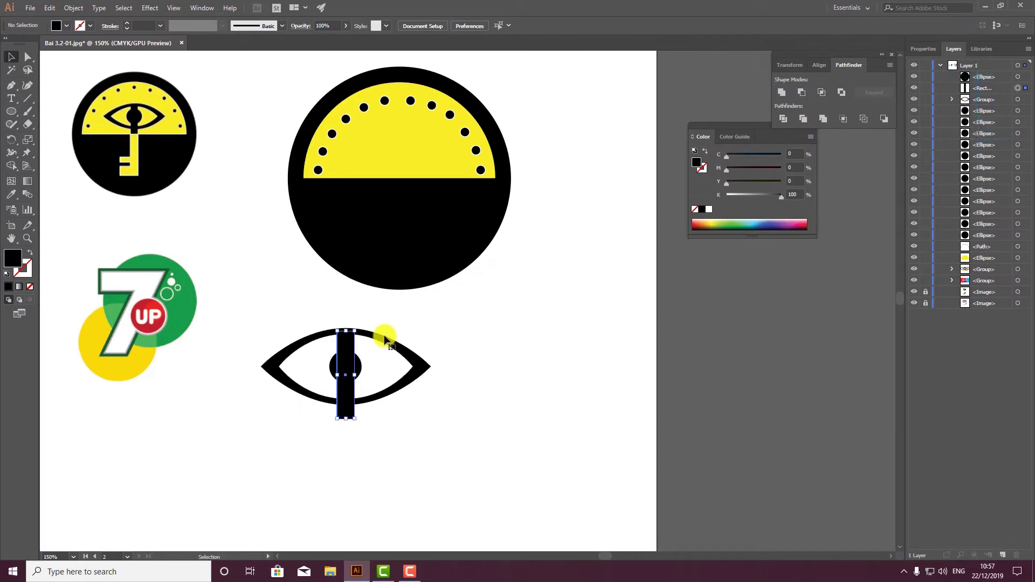
pyautogui.keyDown('shift'); pyautogui.click(346, 360); pyautogui.keyUp('shift')
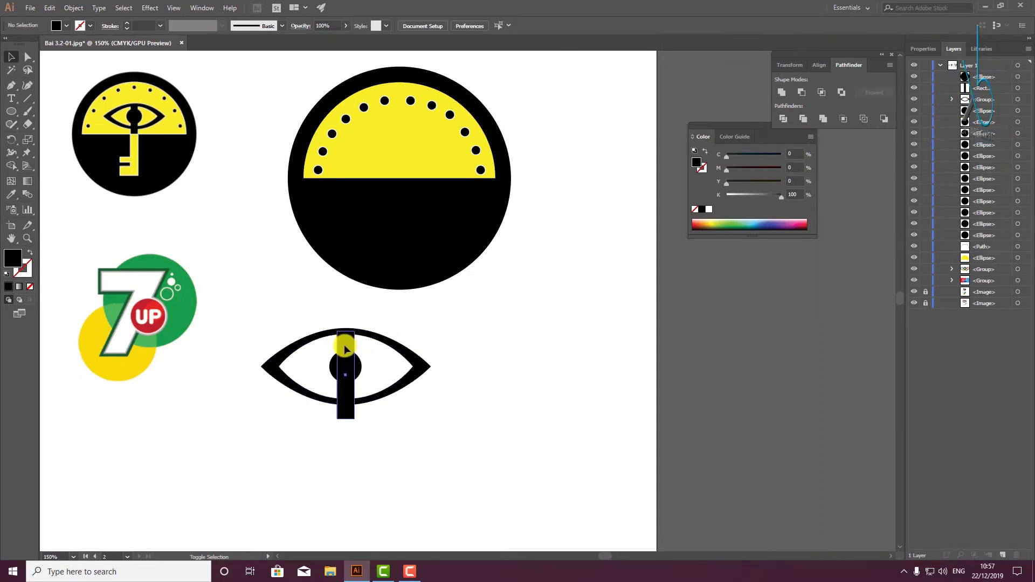
pyautogui.keyDown('shift'); pyautogui.click(335, 364); pyautogui.keyUp('shift')
pyautogui.keyDown('shift'); pyautogui.click(336, 416); pyautogui.keyUp('shift')
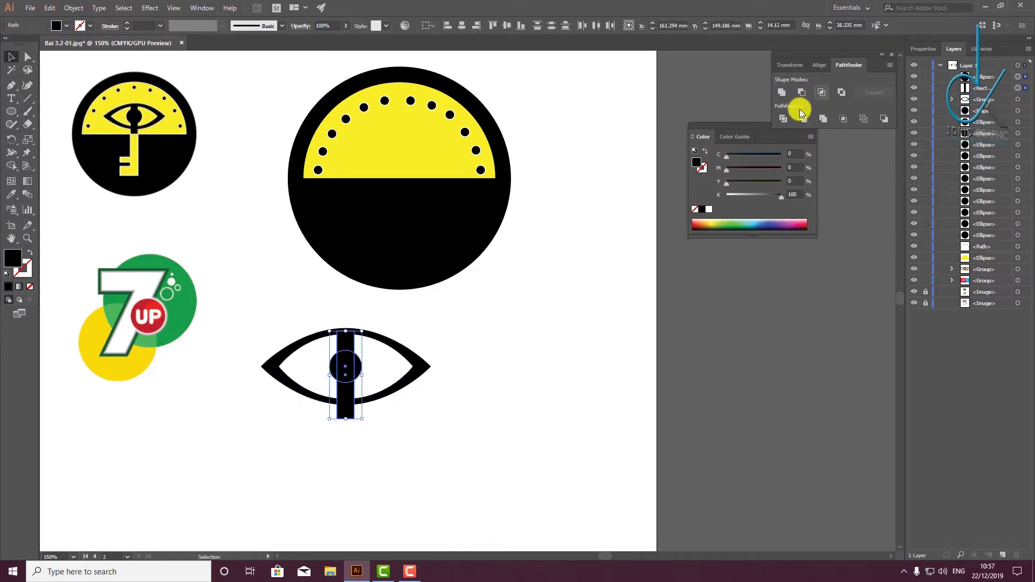
pyautogui.click(782, 95)
pyautogui.click(412, 347)
pyautogui.scroll(-1, 378, 334)
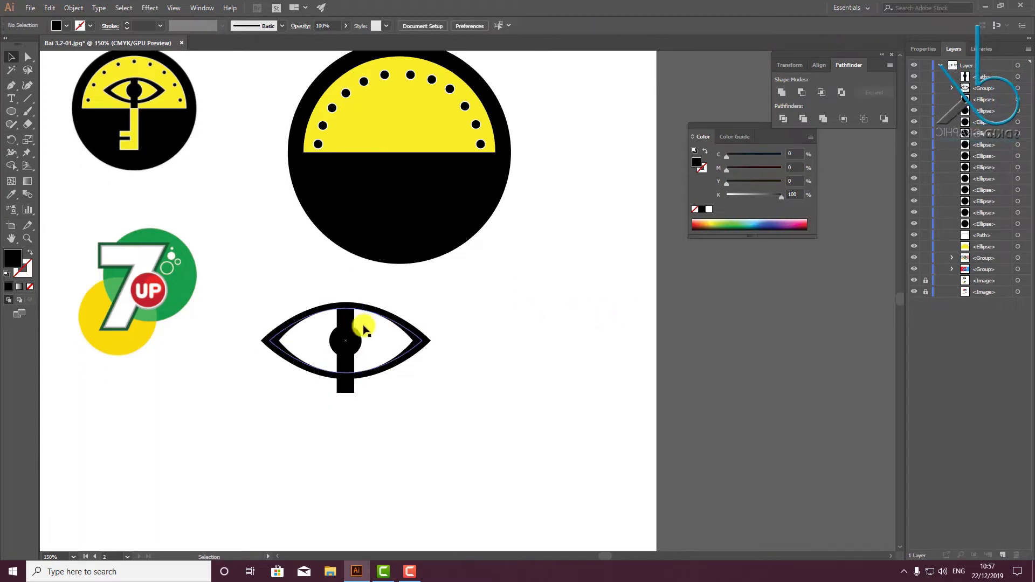
pyautogui.keyDown('shift'); pyautogui.click(412, 339); pyautogui.keyUp('shift')
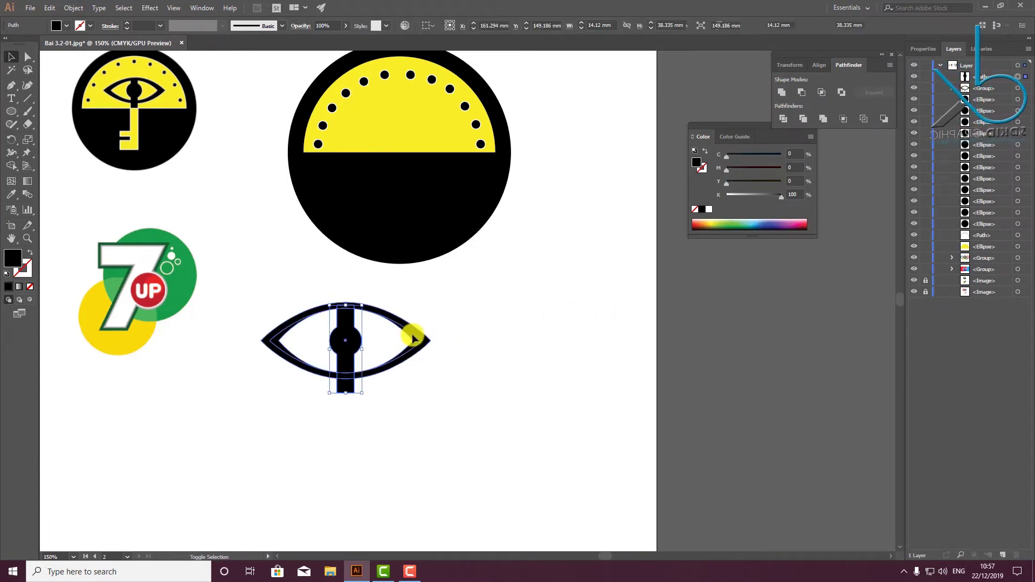
pyautogui.scroll(-1, 349, 348)
pyautogui.scroll(1, 349, 342)
pyautogui.click(546, 343)
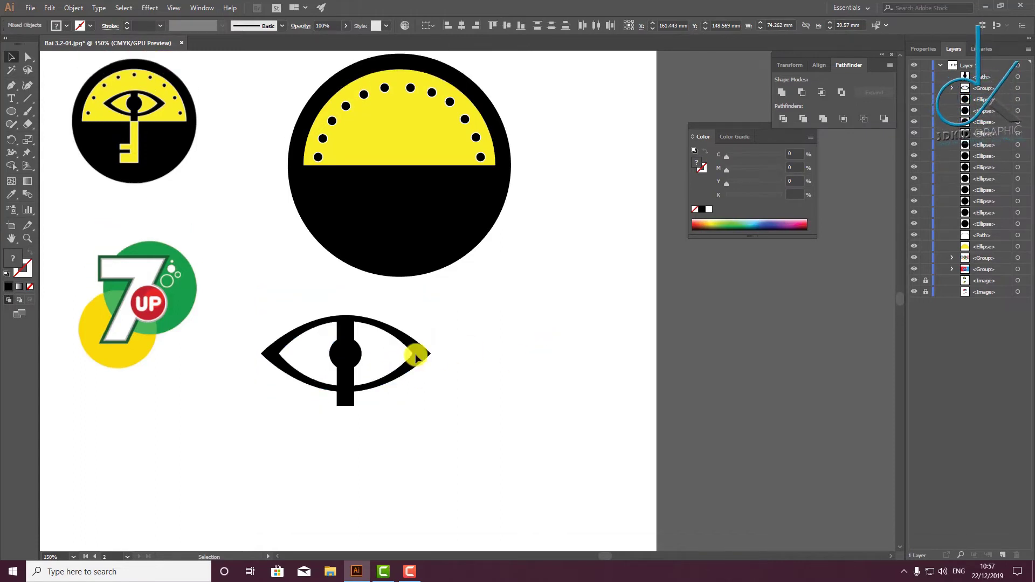
# Move the eye onto the big circle and scale it down to fit
pyautogui.keyDown('shift'); pyautogui.click(318, 338); pyautogui.keyUp('shift')
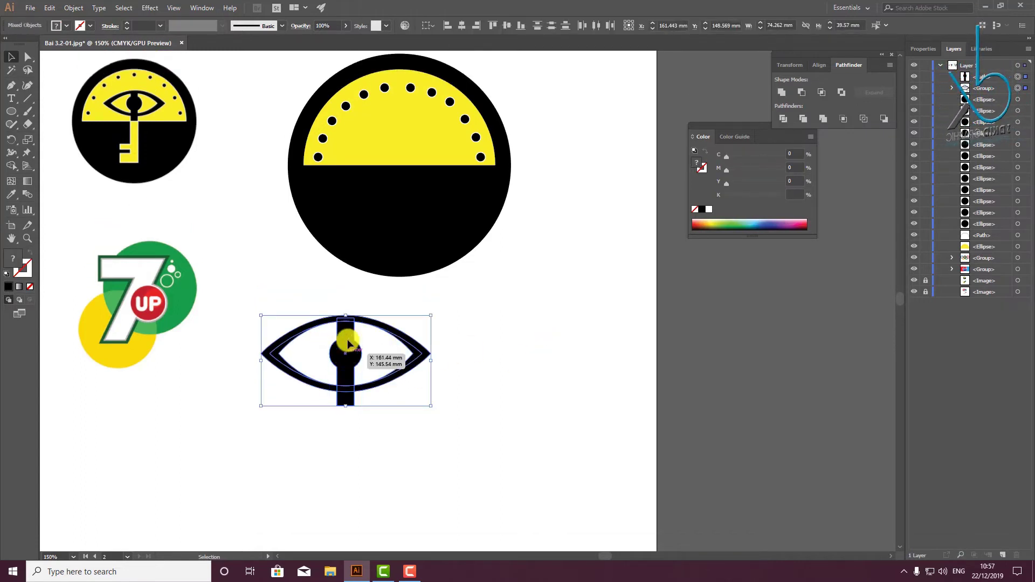
pyautogui.moveTo(345, 340); pyautogui.dragTo(412, 130)
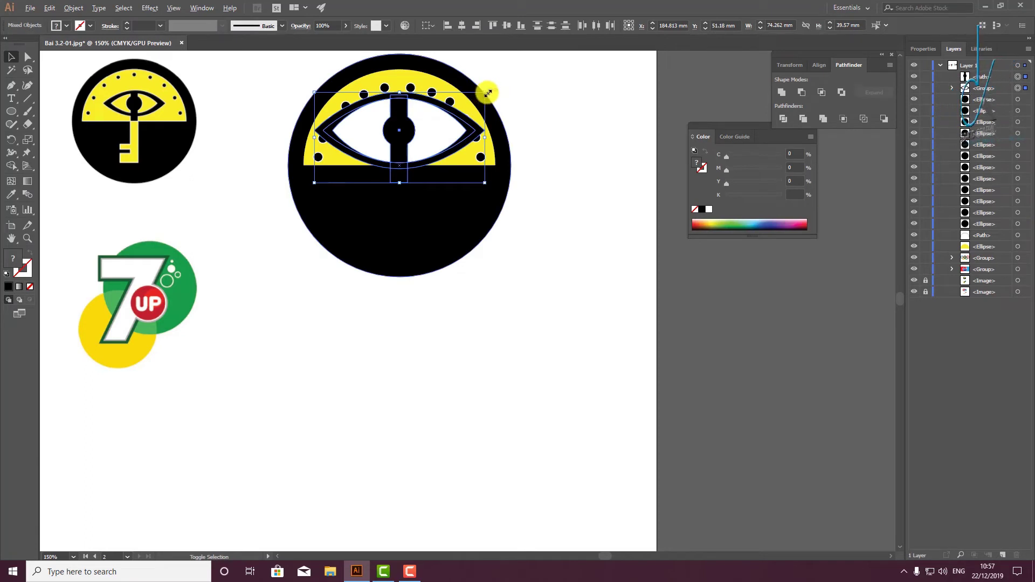
pyautogui.moveTo(484, 93)
pyautogui.mouseDown()
pyautogui.moveTo(449, 111)
pyautogui.moveTo(589, 220)
pyautogui.moveTo(588, 234)
pyautogui.moveTo(574, 233)
pyautogui.moveTo(561, 172)
pyautogui.moveTo(591, 239)
pyautogui.mouseUp()
pyautogui.click(607, 149)
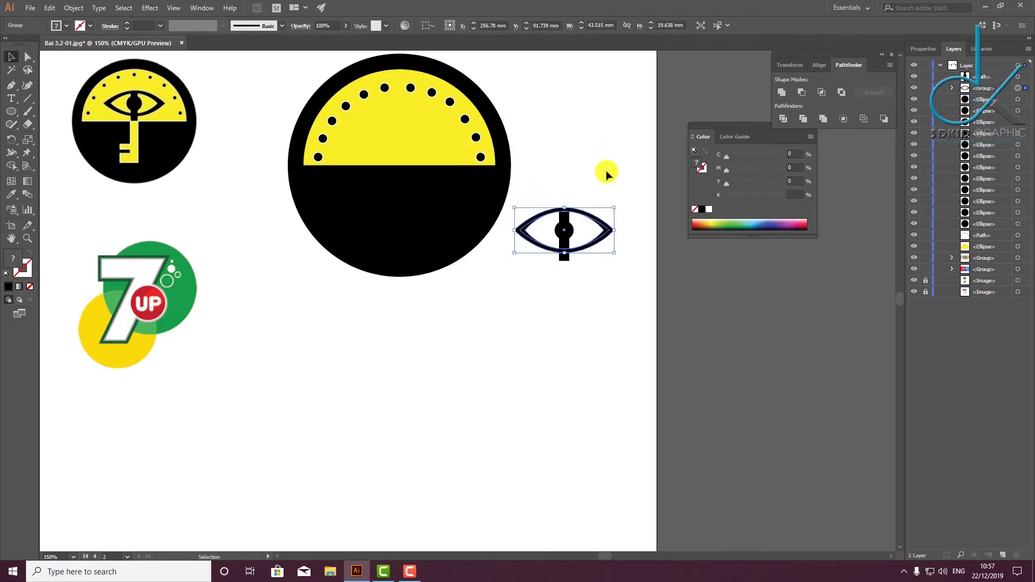
pyautogui.click(606, 174)
# Inspect the eye, Magic Wand its white interior, then reselect the whole eye
pyautogui.scroll(3, 581, 230)
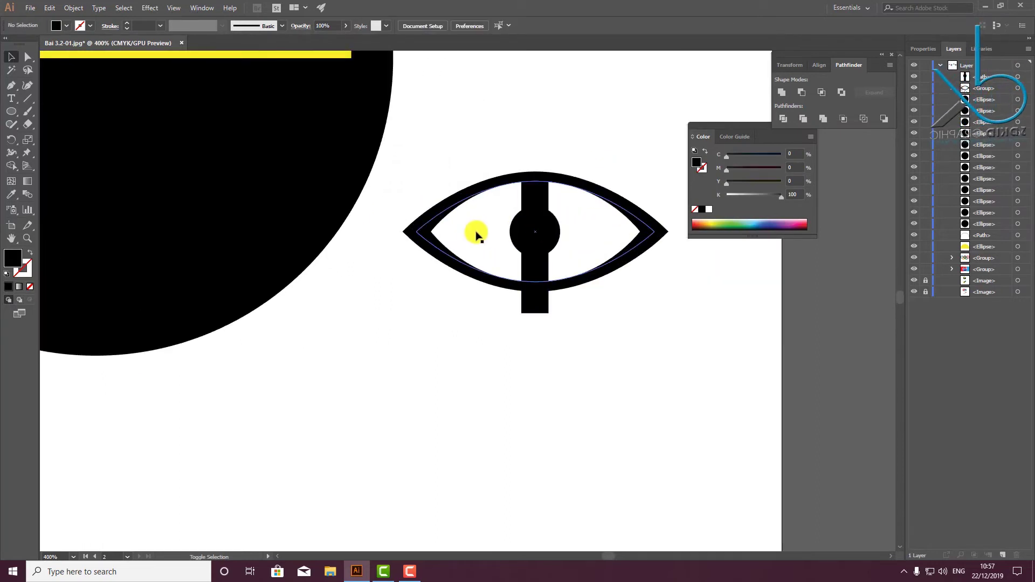
pyautogui.click(475, 234)
pyautogui.click(496, 109)
pyautogui.scroll(-1, 498, 186)
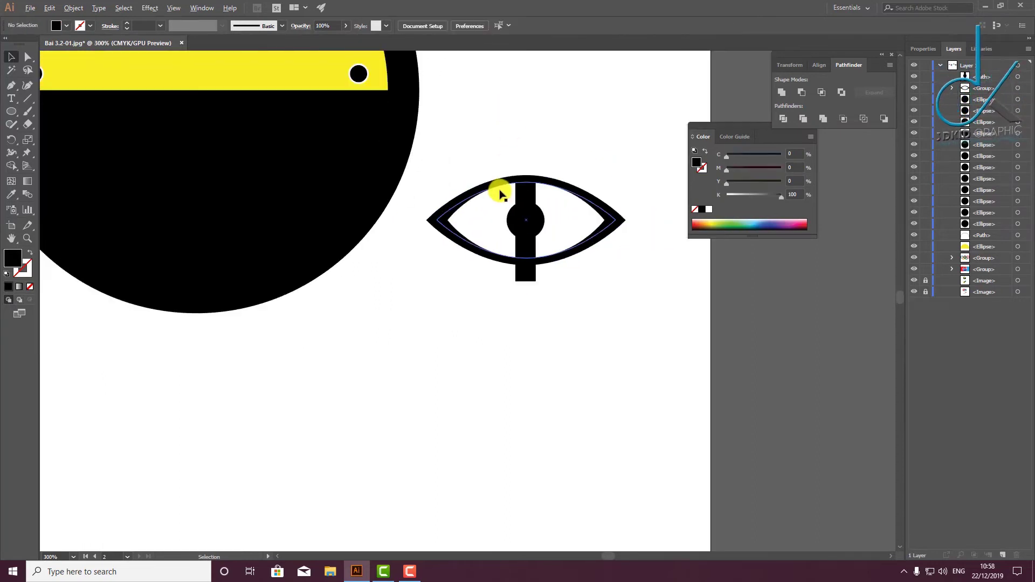
pyautogui.click(12, 70)
pyautogui.click(522, 212)
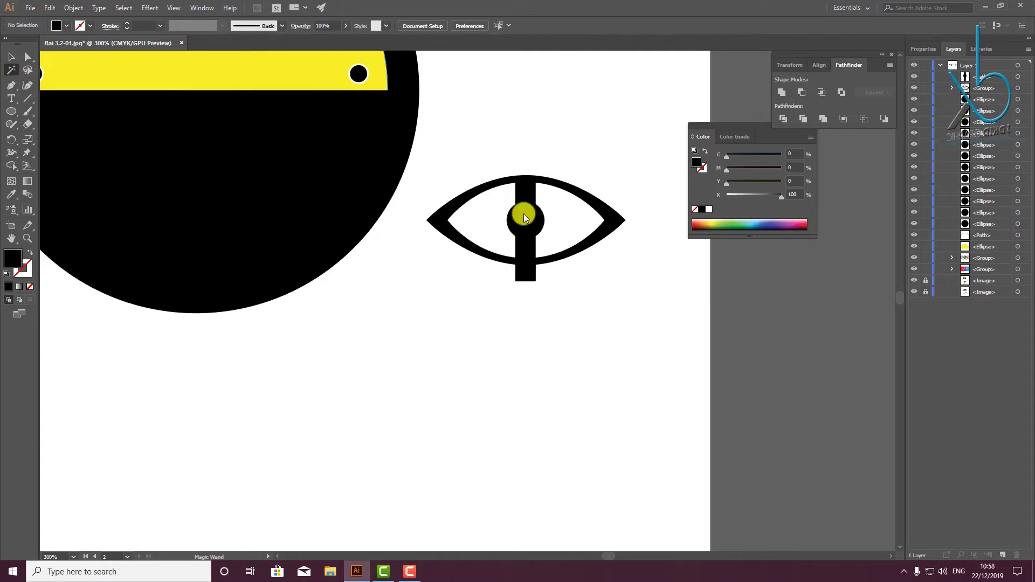
pyautogui.click(613, 189)
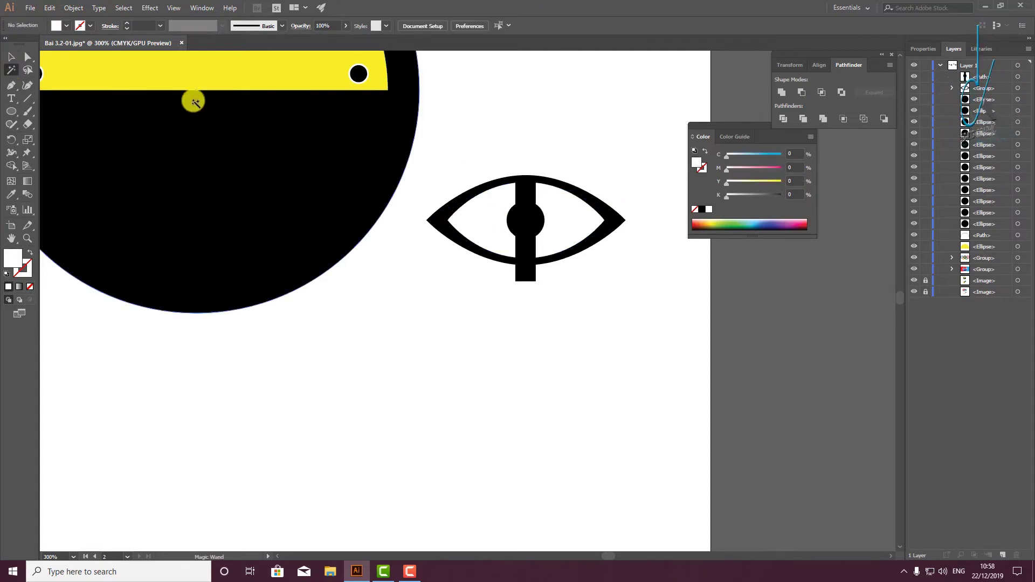
pyautogui.click(7, 56)
pyautogui.click(473, 220)
# Drag the eye onto the yellow half-disc, inside the arc of black dots, then deselect it
pyautogui.hotkey('ctrl', '1')
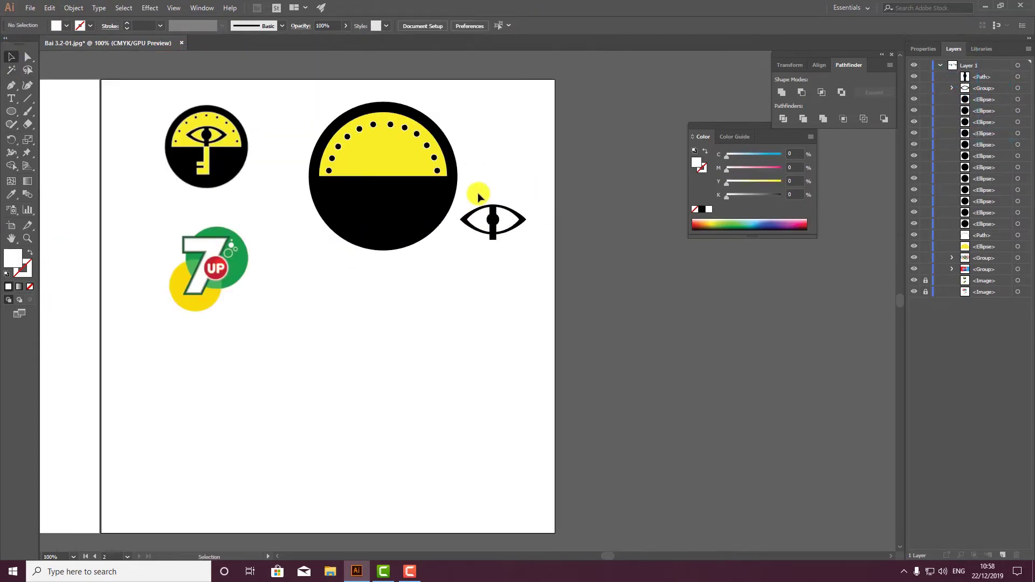
pyautogui.moveTo(485, 219)
pyautogui.mouseDown()
pyautogui.moveTo(434, 188)
pyautogui.moveTo(418, 159)
pyautogui.mouseUp()
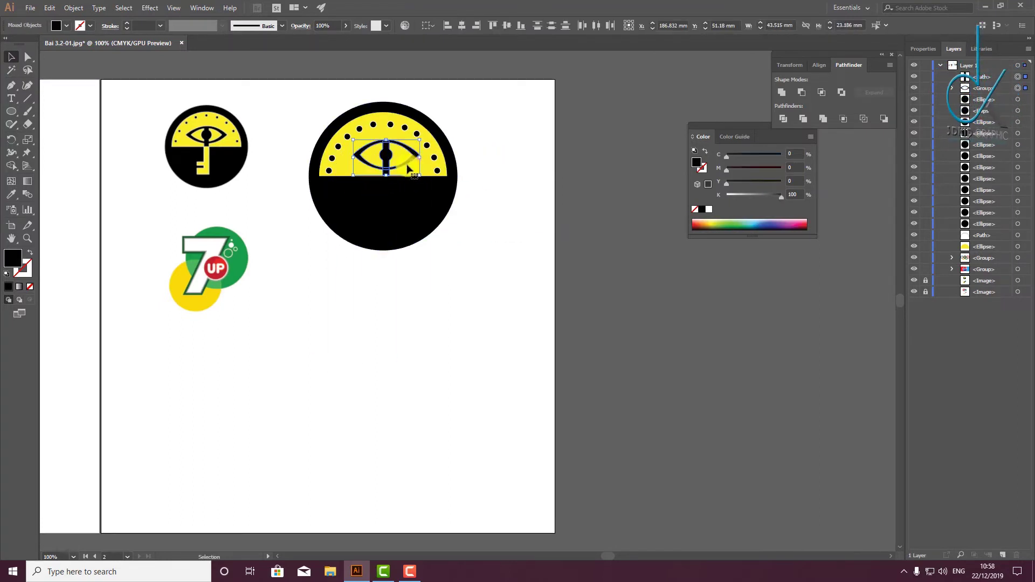
pyautogui.hotkey('ctrl', 'z')
pyautogui.click(492, 220)
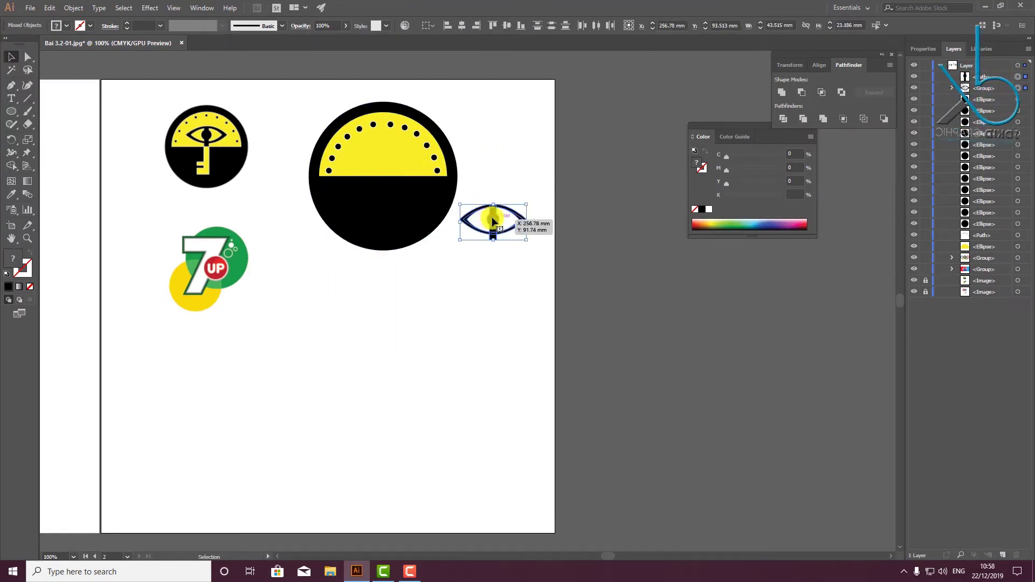
pyautogui.moveTo(492, 220); pyautogui.dragTo(399, 169)
pyautogui.hotkey('ctrl', 'shift', 'a')
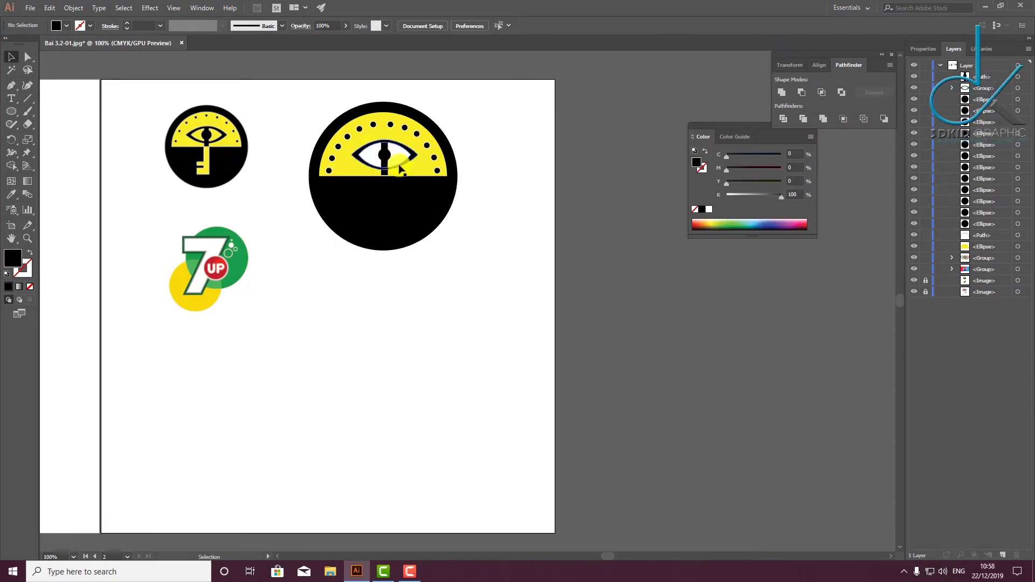
pyautogui.scroll(3, 377, 158)
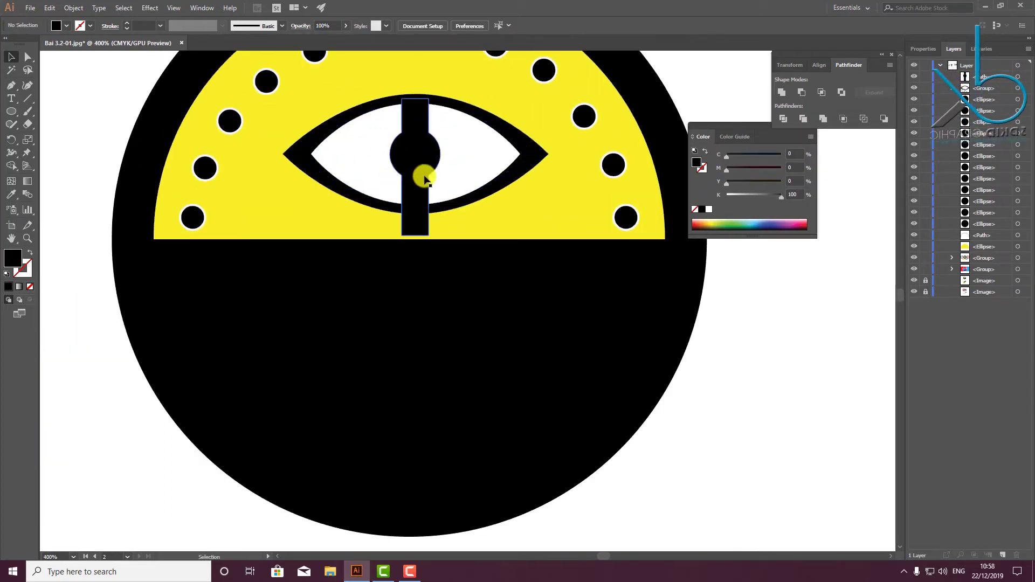
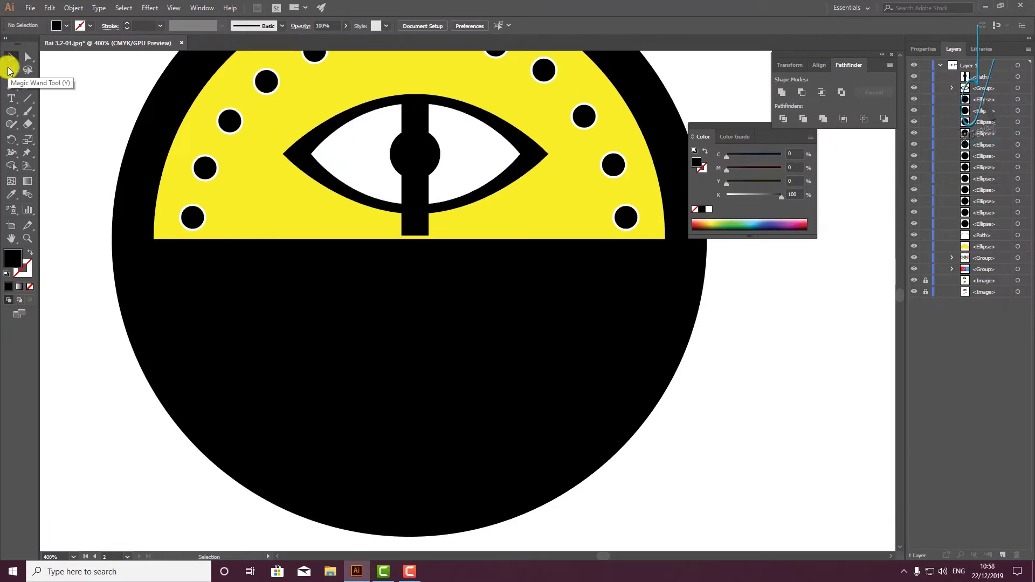
# Delete the white eye shape with the Magic Wand so the yellow shows through
pyautogui.click(9, 70)
pyautogui.click(398, 164)
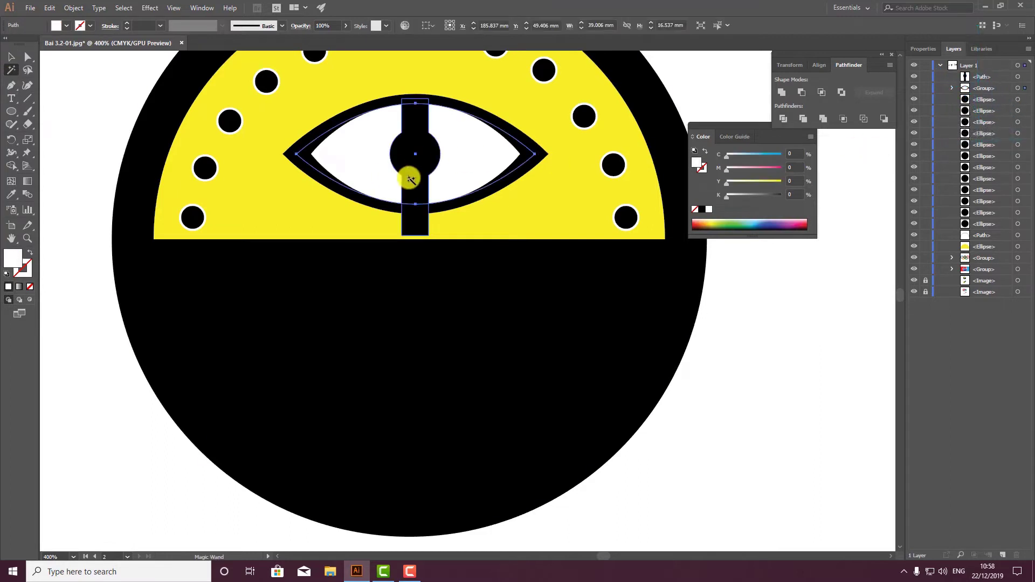
pyautogui.press('Delete')
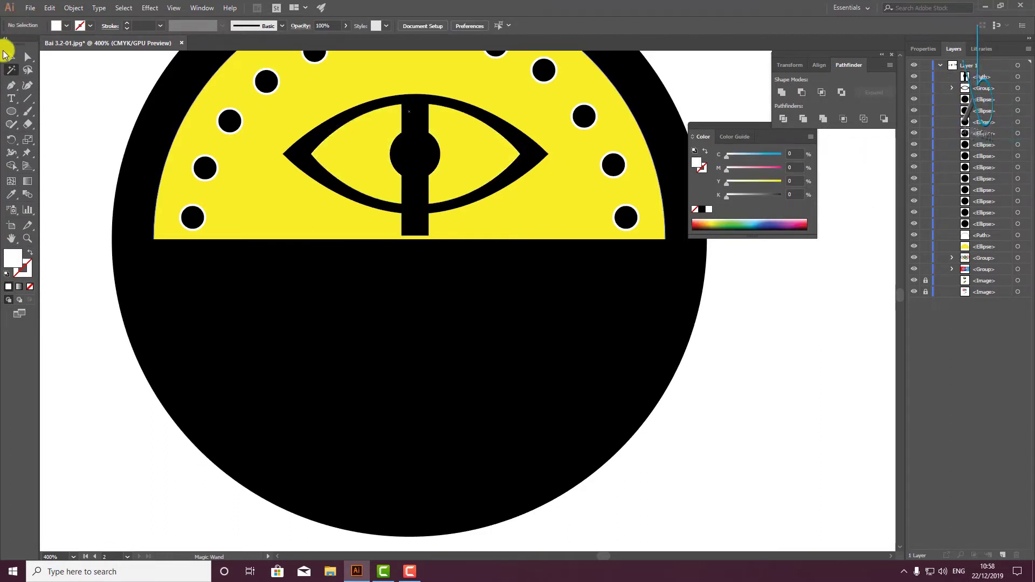
# Group the black keyhole with the eye outline, enlarge the group slightly and recentre it
pyautogui.click(11, 56)
pyautogui.click(424, 184)
pyautogui.scroll(2, 486, 194)
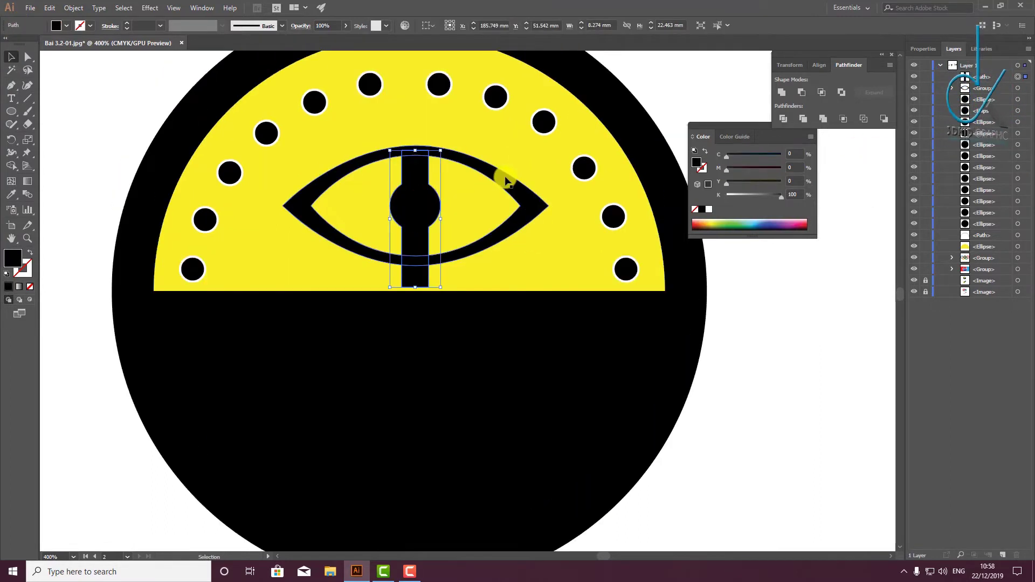
pyautogui.keyDown('shift'); pyautogui.click(515, 192); pyautogui.keyUp('shift')
pyautogui.hotkey('ctrl', 'g')
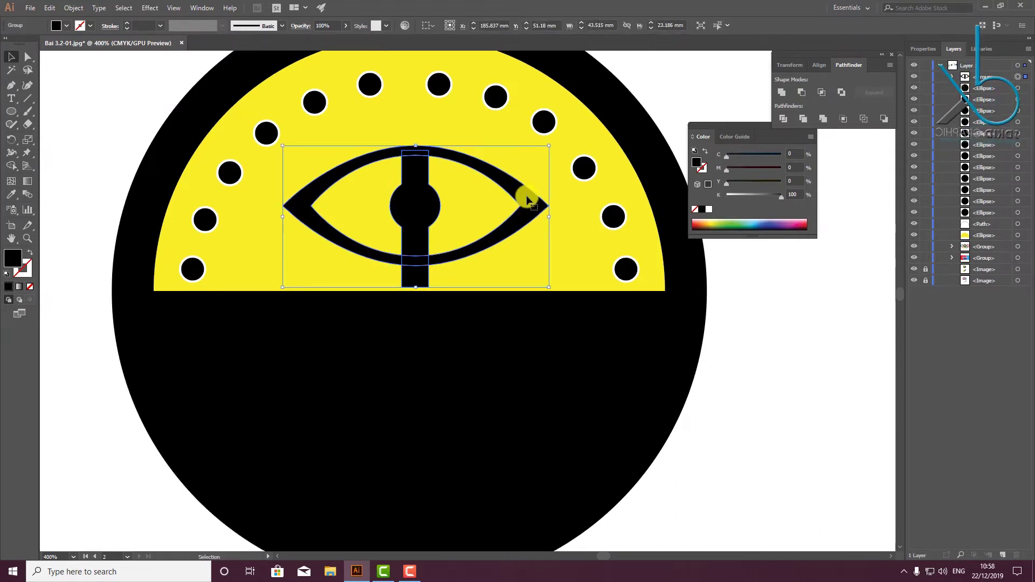
pyautogui.moveTo(550, 148); pyautogui.dragTo(559, 140)
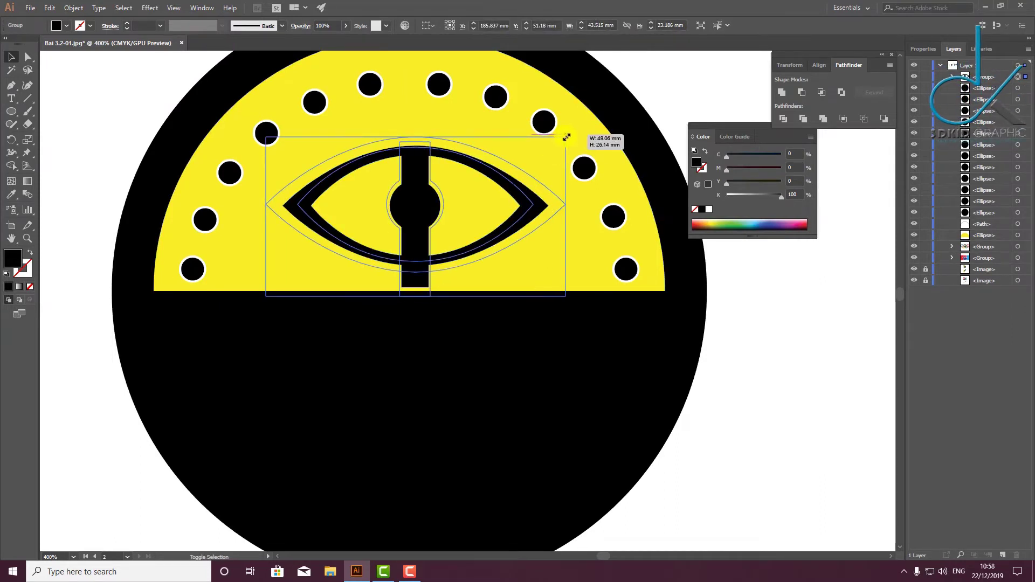
pyautogui.scroll(-1, 430, 200)
pyautogui.scroll(-2, 431, 202)
pyautogui.moveTo(430, 201); pyautogui.dragTo(426, 201)
pyautogui.click(562, 188)
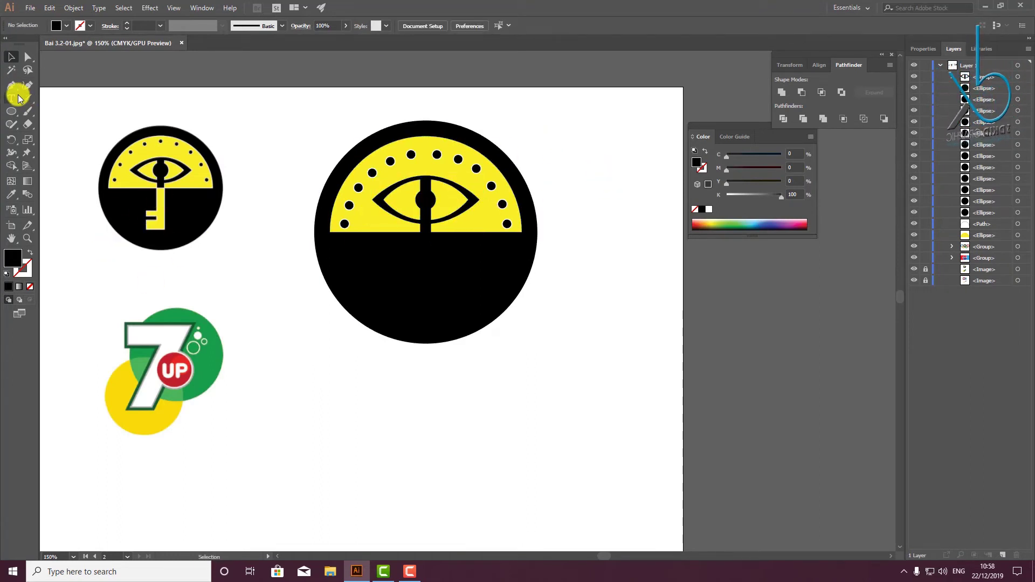
# Draw a thin key-stem rectangle below the keyhole and a short tooth rectangle
pyautogui.click(16, 114)
pyautogui.moveTo(16, 114); pyautogui.dragTo(65, 111)
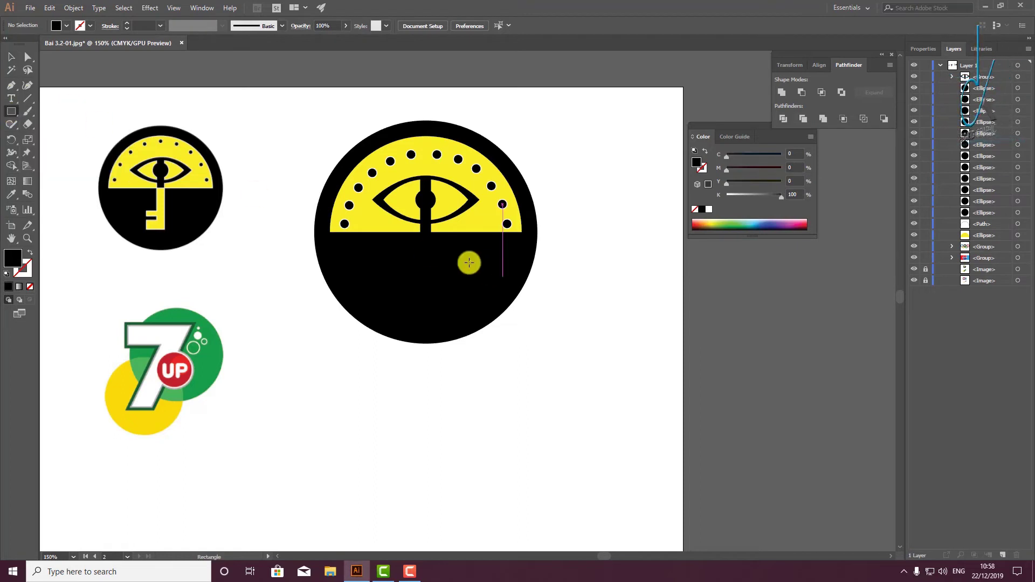
pyautogui.moveTo(421, 233); pyautogui.dragTo(432, 311)
pyautogui.hotkey('ctrl', '+')
pyautogui.hotkey('ctrl', '+')
pyautogui.hotkey('ctrl', '+')
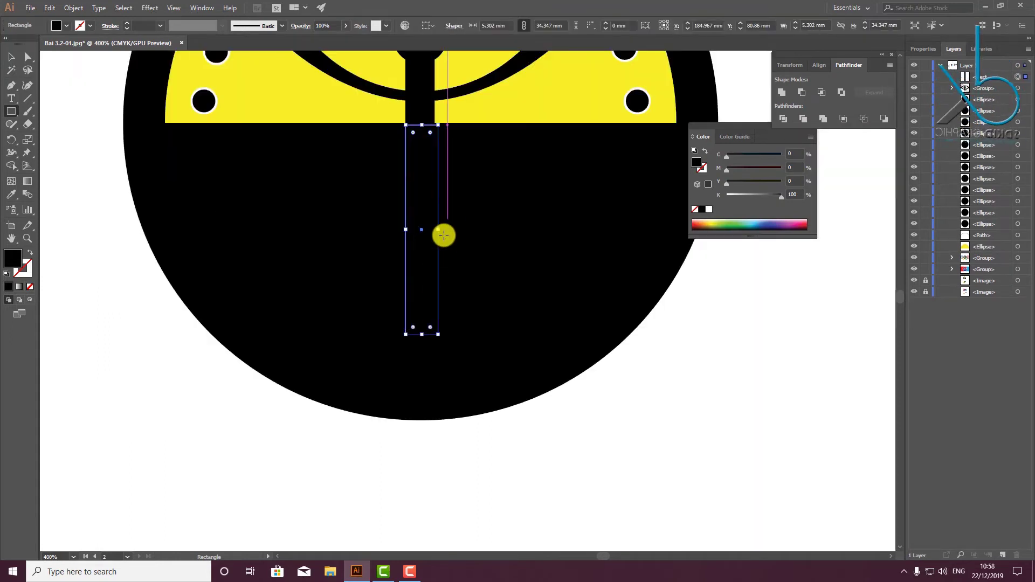
pyautogui.moveTo(440, 230); pyautogui.dragTo(434, 230)
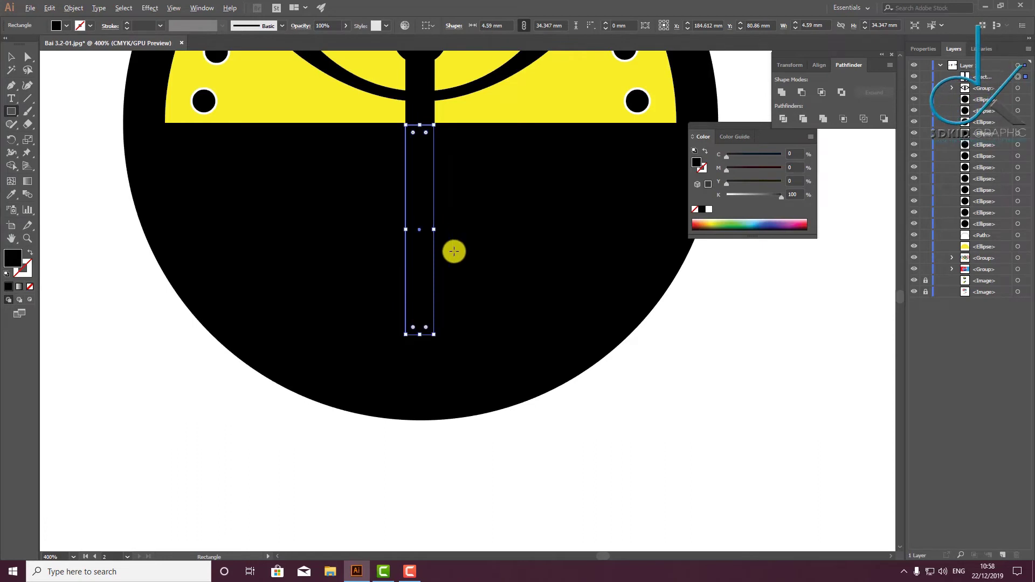
pyautogui.hotkey('ctrl', '-')
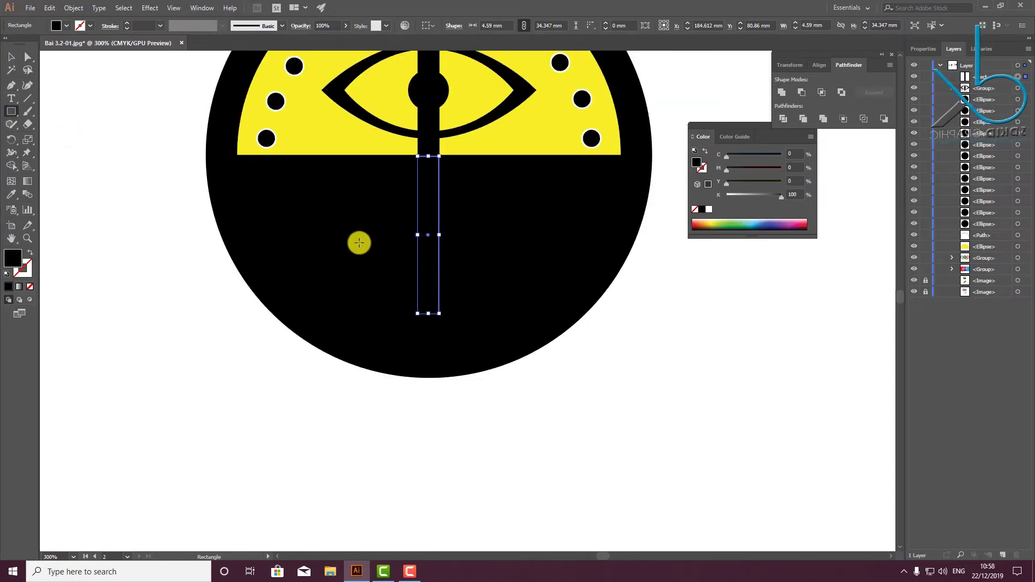
pyautogui.moveTo(359, 243)
pyautogui.mouseDown()
pyautogui.moveTo(429, 265)
pyautogui.moveTo(397, 293)
pyautogui.mouseUp()
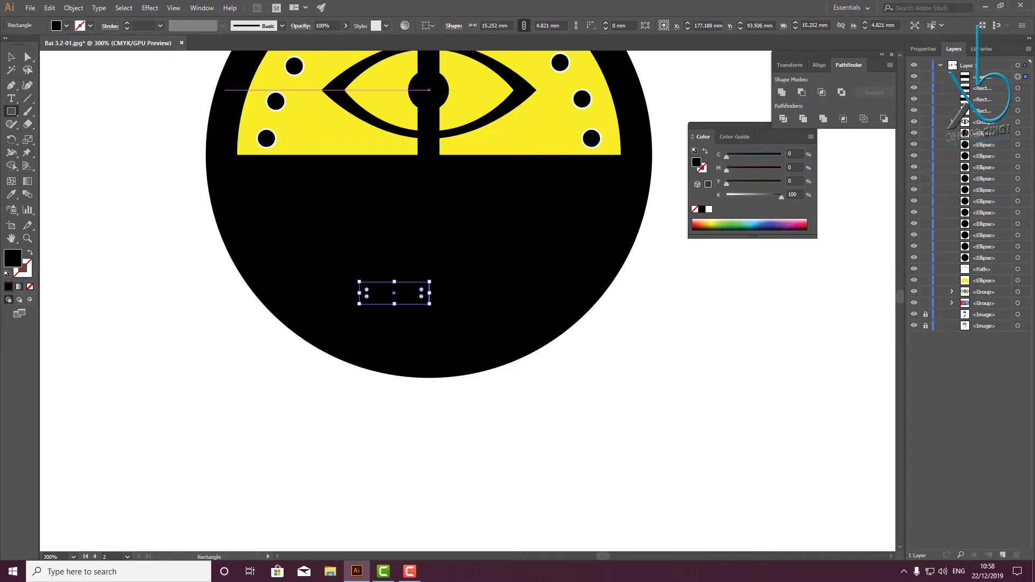
# Undo the accidental move of the big black circle and lock it
pyautogui.press('v')
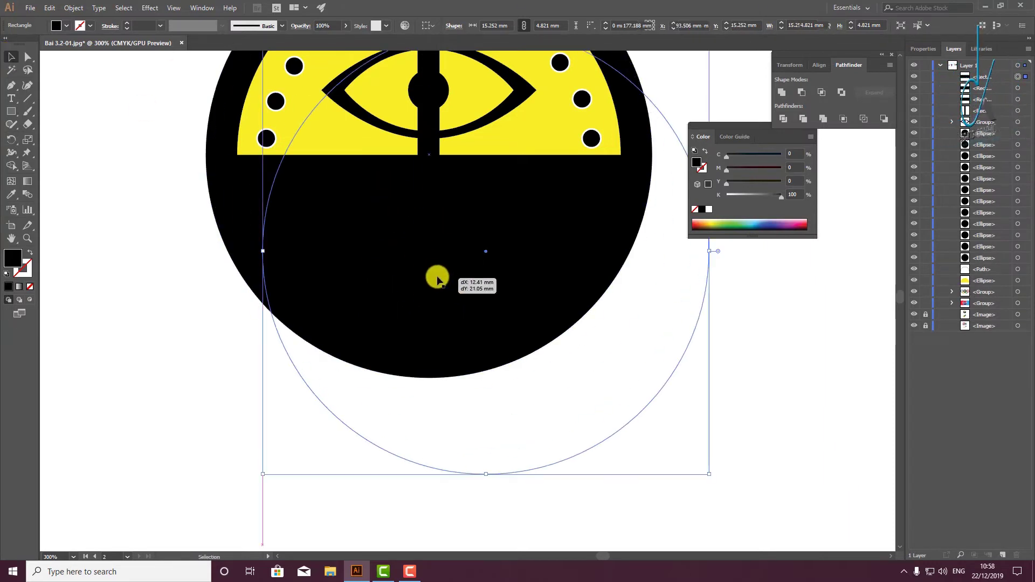
pyautogui.moveTo(431, 217); pyautogui.dragTo(467, 282)
pyautogui.hotkey('ctrl', 'z')
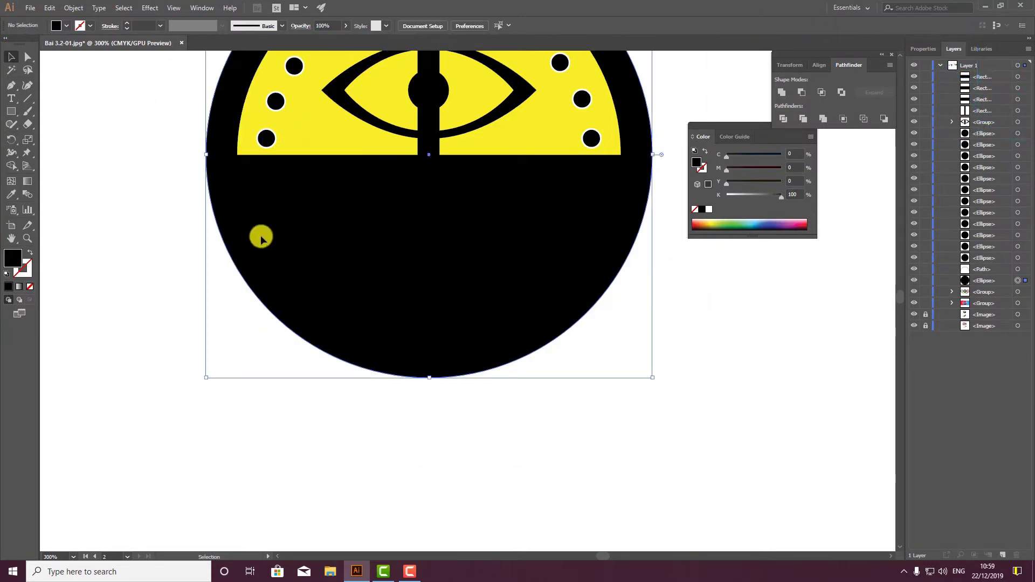
pyautogui.press('a')
pyautogui.hotkey('ctrl', '2')
pyautogui.press('v')
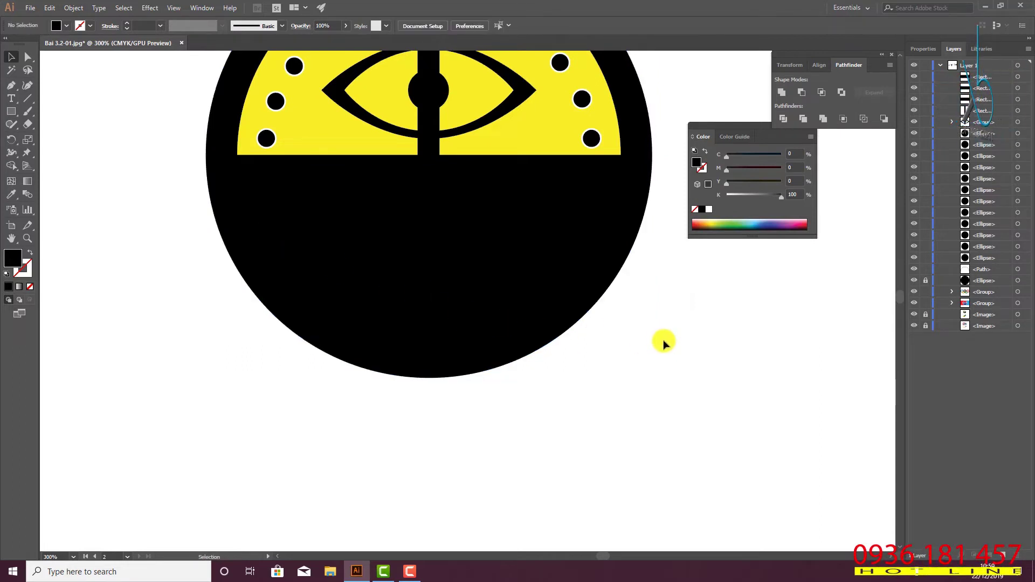
# Fill the stem and tooth rectangles with the eye area's yellow
pyautogui.moveTo(390, 196); pyautogui.dragTo(472, 332)
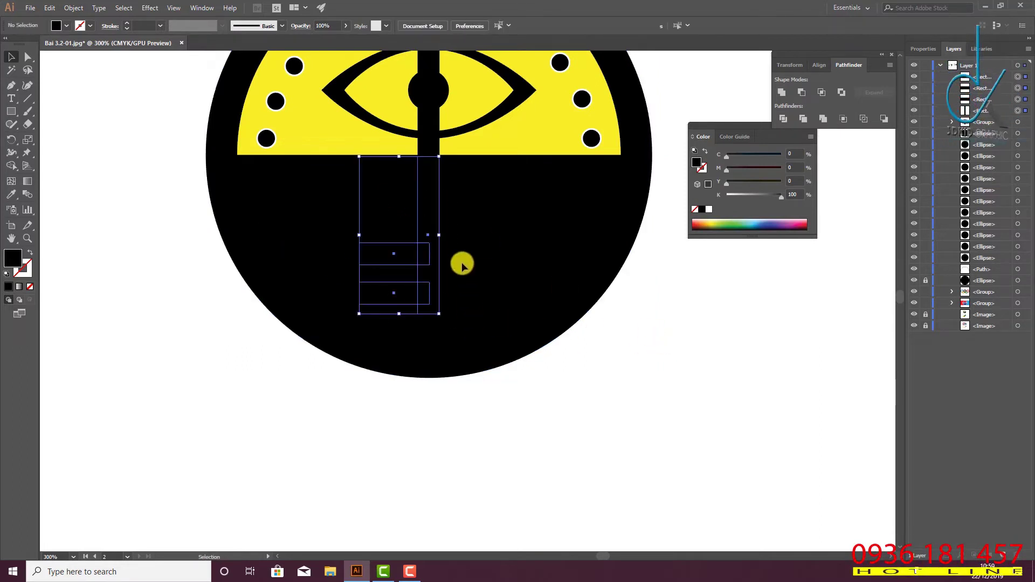
pyautogui.click(15, 197)
pyautogui.click(342, 139)
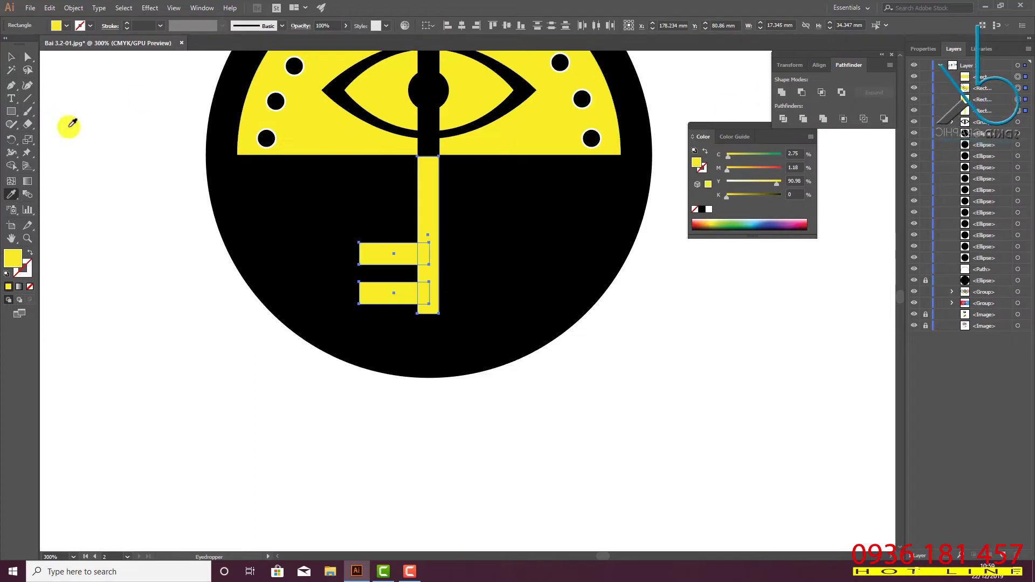
pyautogui.scroll(-1, 215, 161)
# Position the upper and lower teeth so they align on the stem, then select the key pieces
pyautogui.click(11, 57)
pyautogui.click(353, 274)
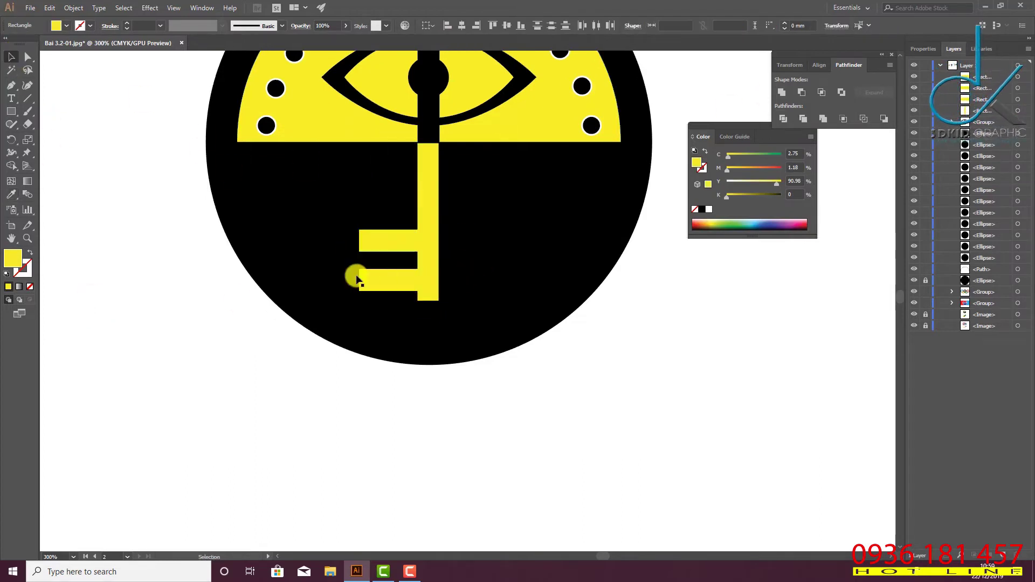
pyautogui.moveTo(387, 282); pyautogui.dragTo(392, 284)
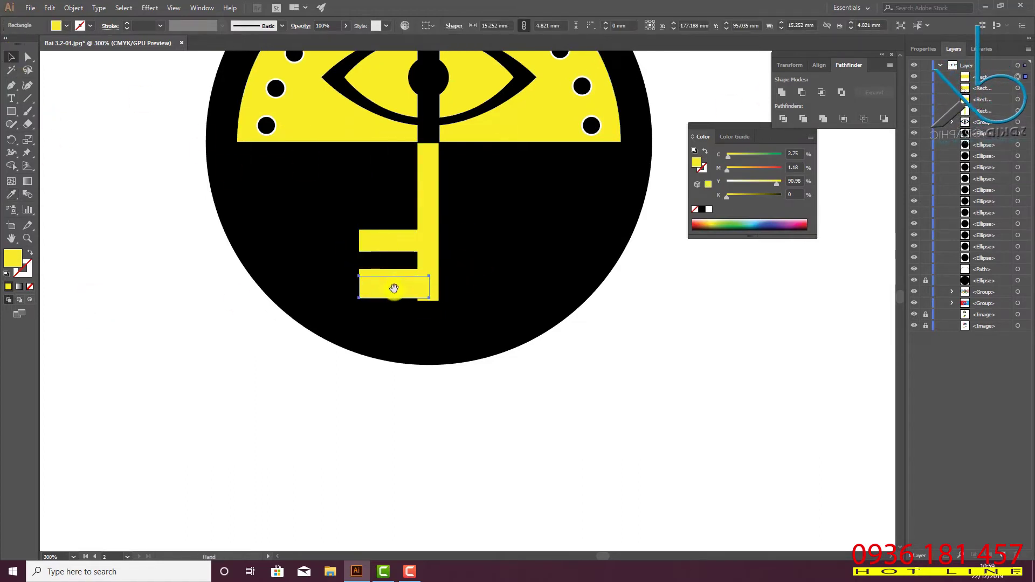
pyautogui.scroll(3, 407, 315)
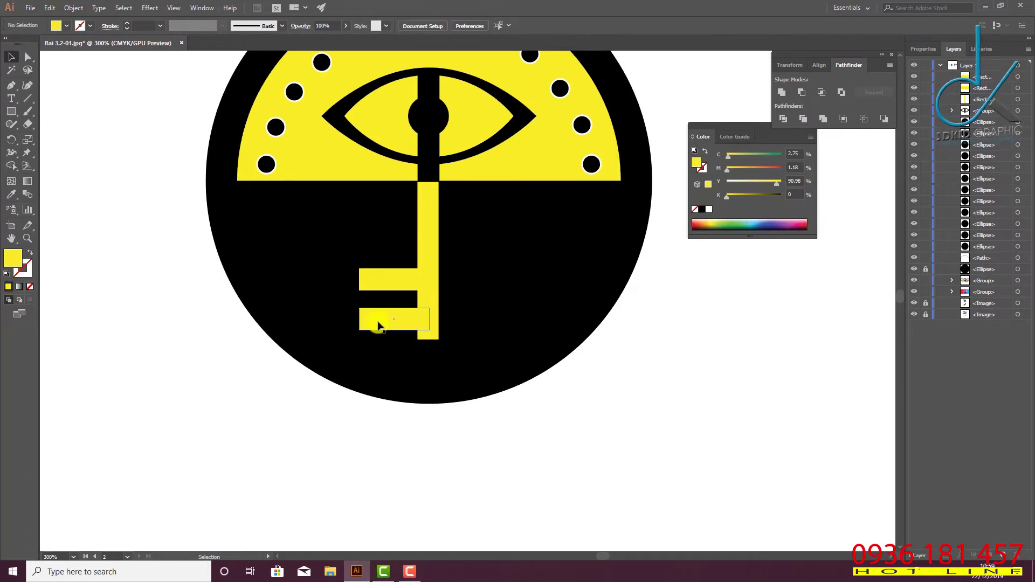
pyautogui.moveTo(378, 325); pyautogui.dragTo(374, 330)
pyautogui.moveTo(385, 280); pyautogui.dragTo(386, 289)
pyautogui.scroll(5, 422, 349)
pyautogui.moveTo(400, 253); pyautogui.dragTo(400, 240)
pyautogui.scroll(-4, 439, 225)
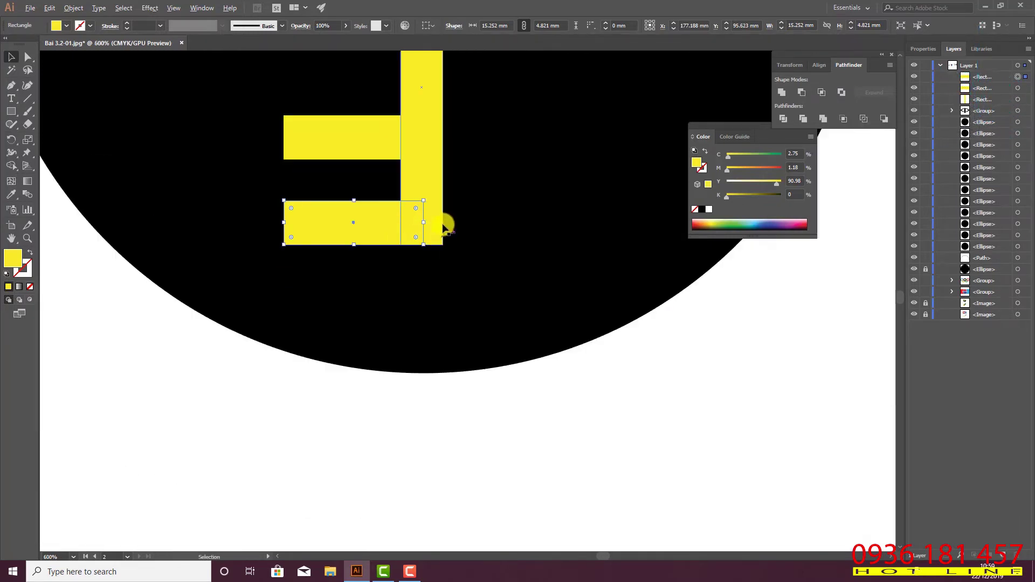
pyautogui.keyDown('shift'); pyautogui.click(402, 167); pyautogui.keyUp('shift')
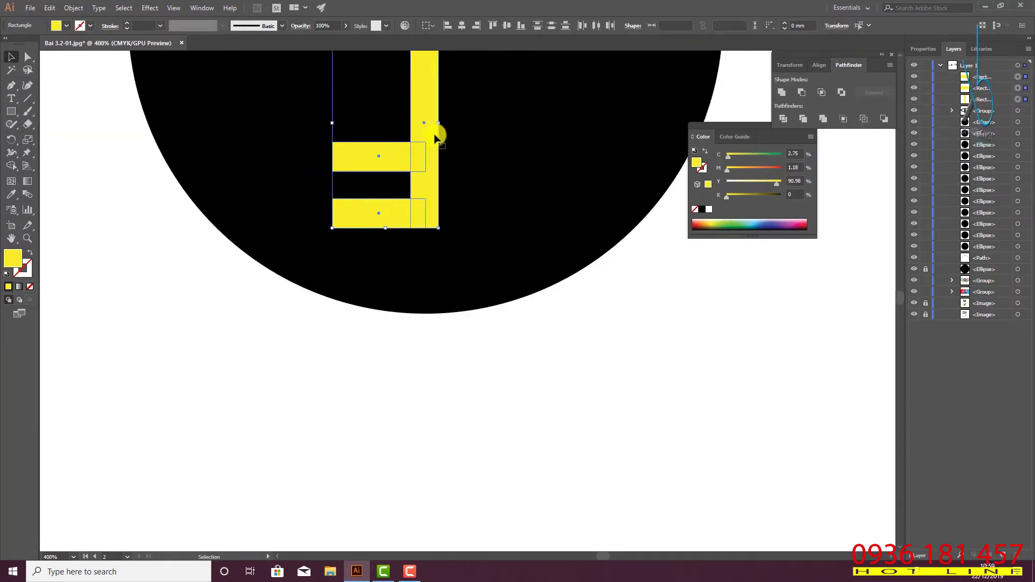
pyautogui.scroll(-2, 436, 137)
# Unite the stem and teeth into a single key shape
pyautogui.click(783, 92)
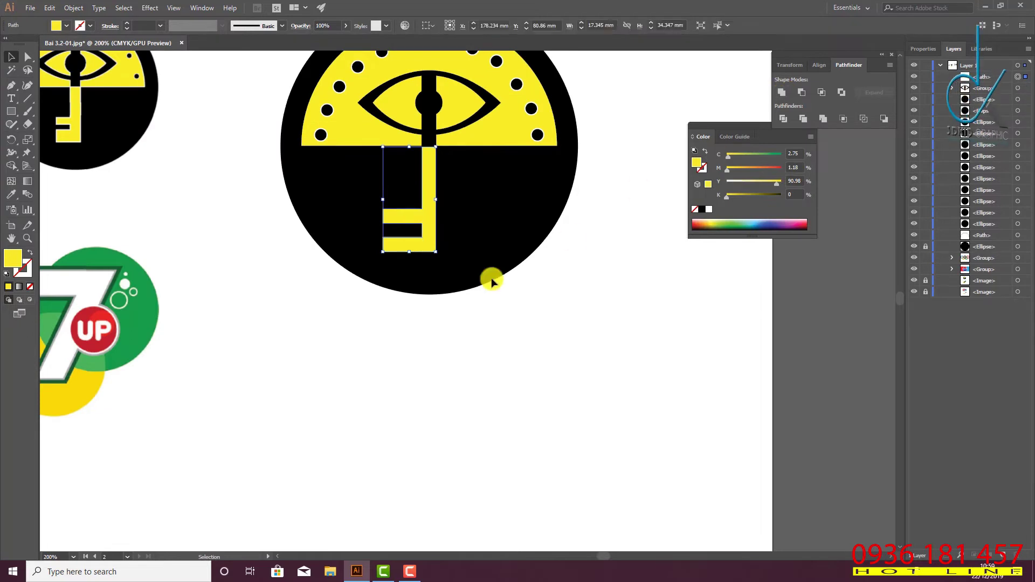
pyautogui.scroll(2, 496, 280)
pyautogui.scroll(2, 595, 312)
pyautogui.click(613, 311)
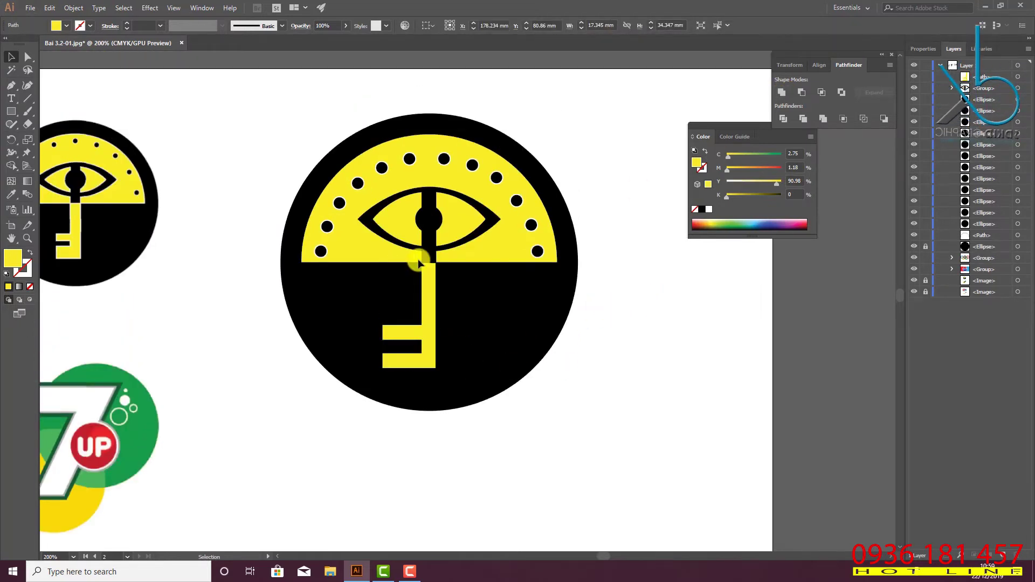
# Give the yellow semicircle and eye group a pure white outline
pyautogui.keyDown('shift'); pyautogui.click(380, 253); pyautogui.keyUp('shift')
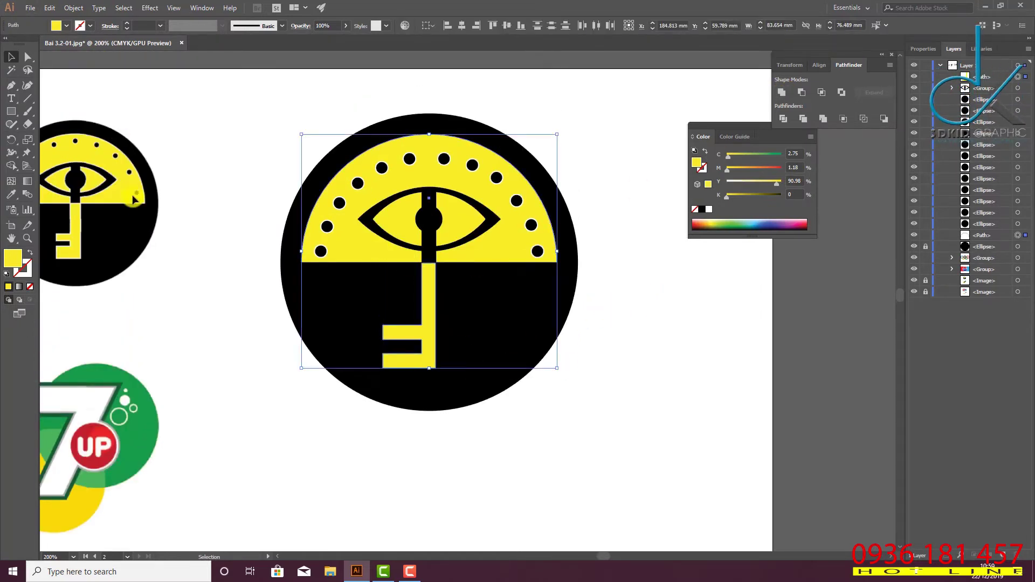
pyautogui.keyDown('shift'); pyautogui.click(372, 220); pyautogui.keyUp('shift')
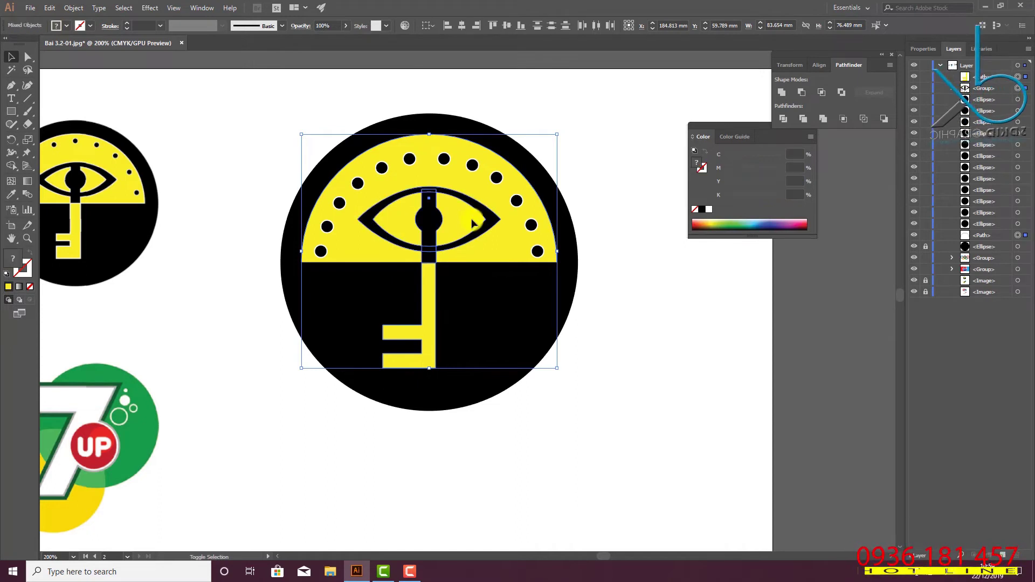
pyautogui.doubleClick(30, 268)
pyautogui.click(376, 212)
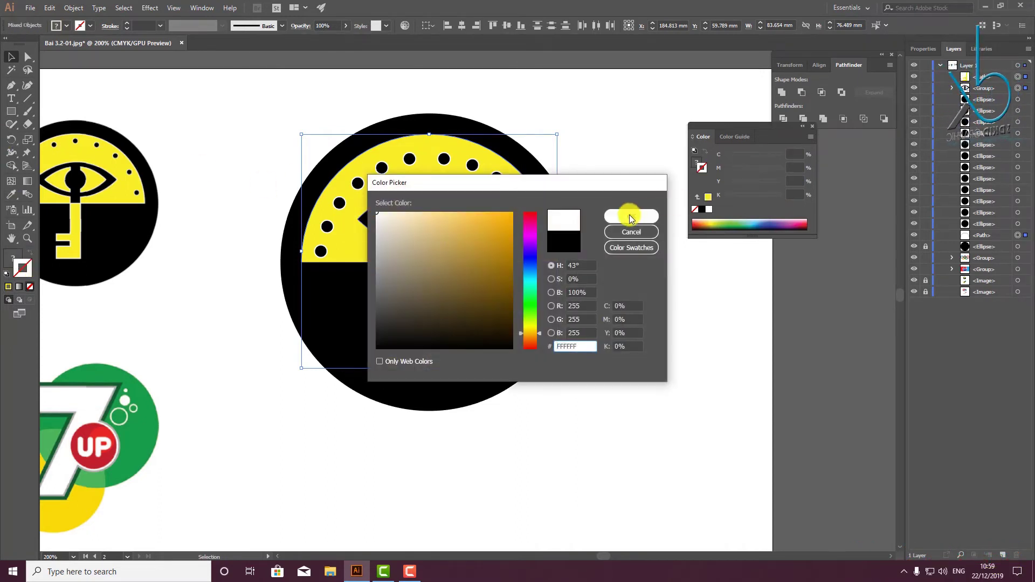
pyautogui.click(630, 218)
pyautogui.click(501, 339)
# Widen the yellow key slightly to the right to line up with the keyhole
pyautogui.hotkey('ctrl', '1')
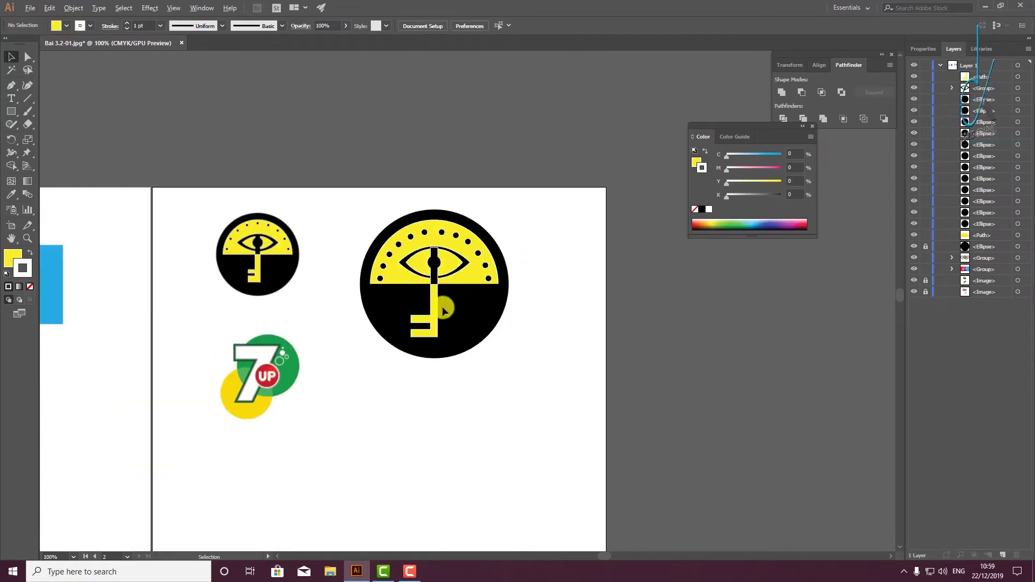
pyautogui.scroll(3, 443, 311)
pyautogui.scroll(1, 434, 247)
pyautogui.scroll(1, 438, 248)
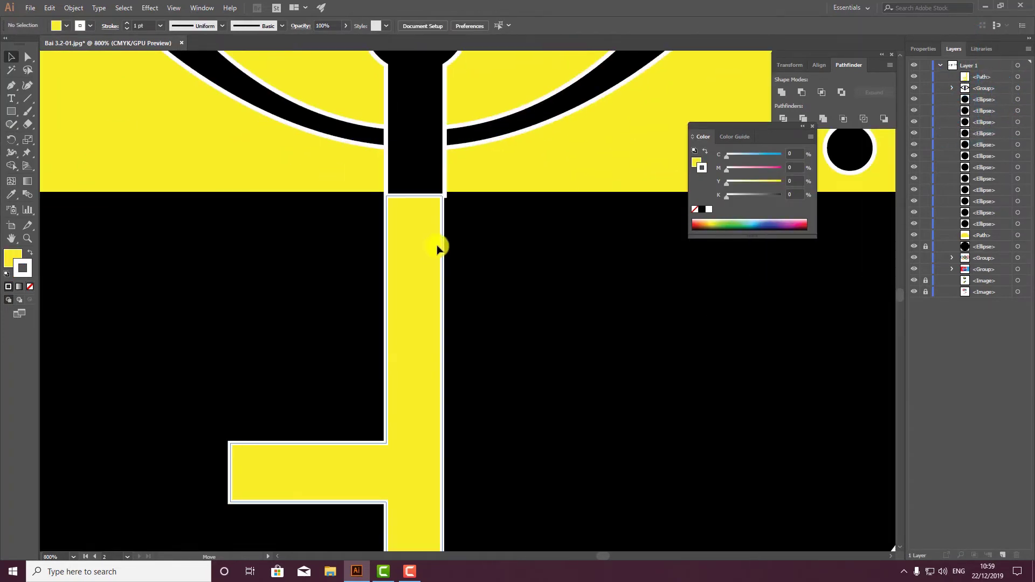
pyautogui.click(437, 250)
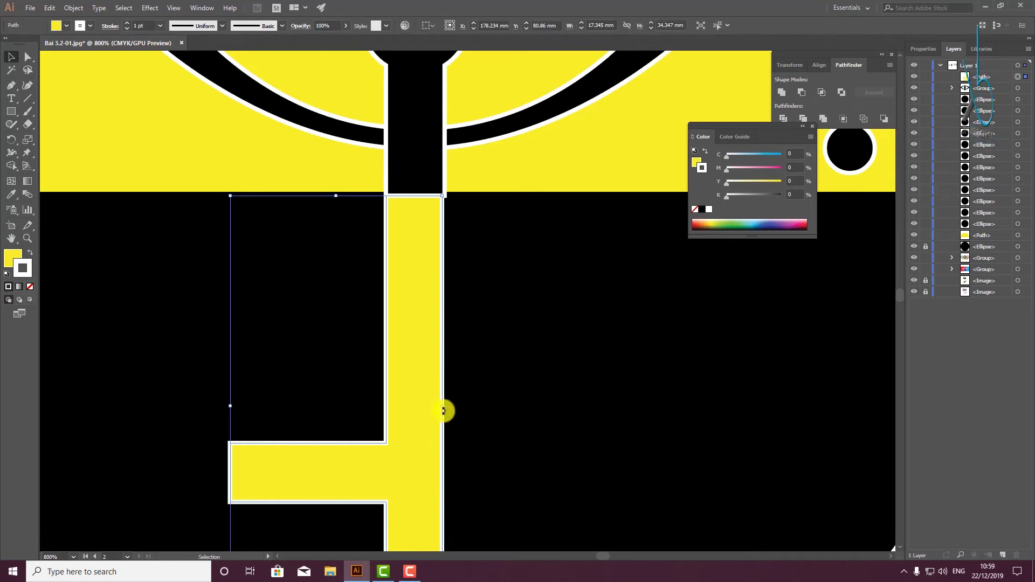
pyautogui.moveTo(444, 406); pyautogui.dragTo(449, 405)
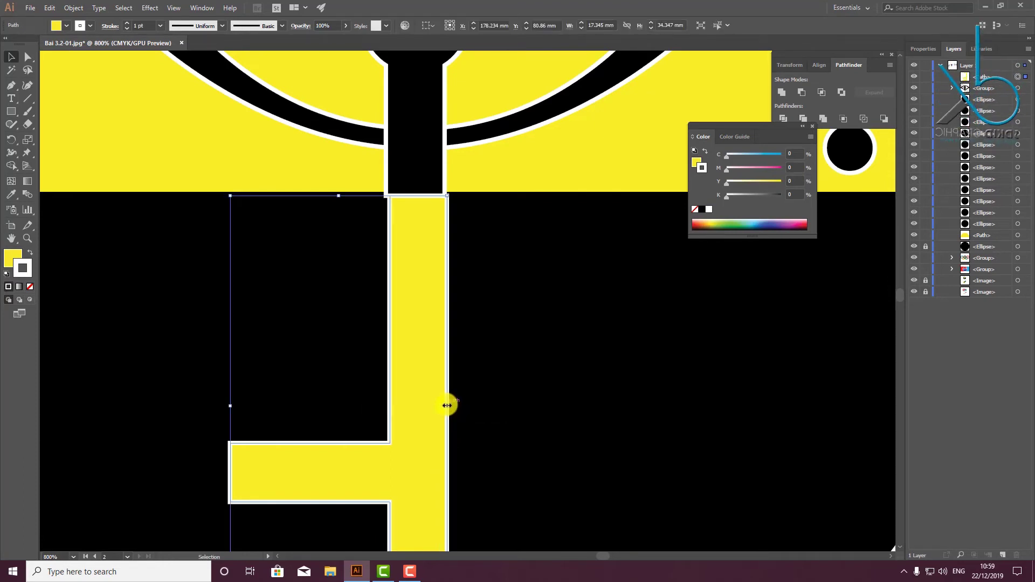
# Zoom out, deselect the key, and select the emblem's eye group
pyautogui.hotkey('ctrl', '-')
pyautogui.hotkey('ctrl', '-')
pyautogui.hotkey('ctrl', '-')
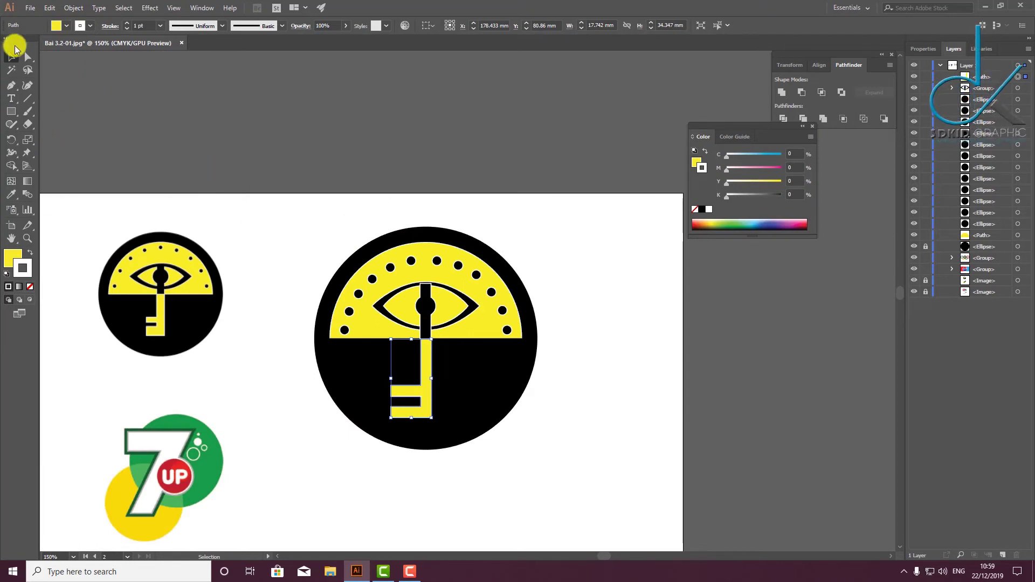
pyautogui.click(573, 300)
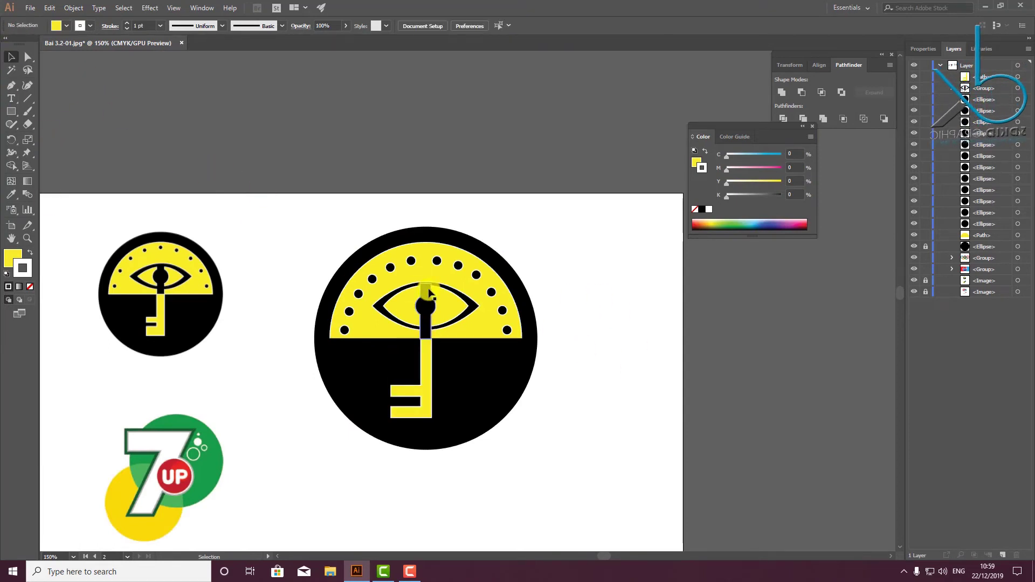
pyautogui.scroll(2, 430, 291)
pyautogui.click(472, 286)
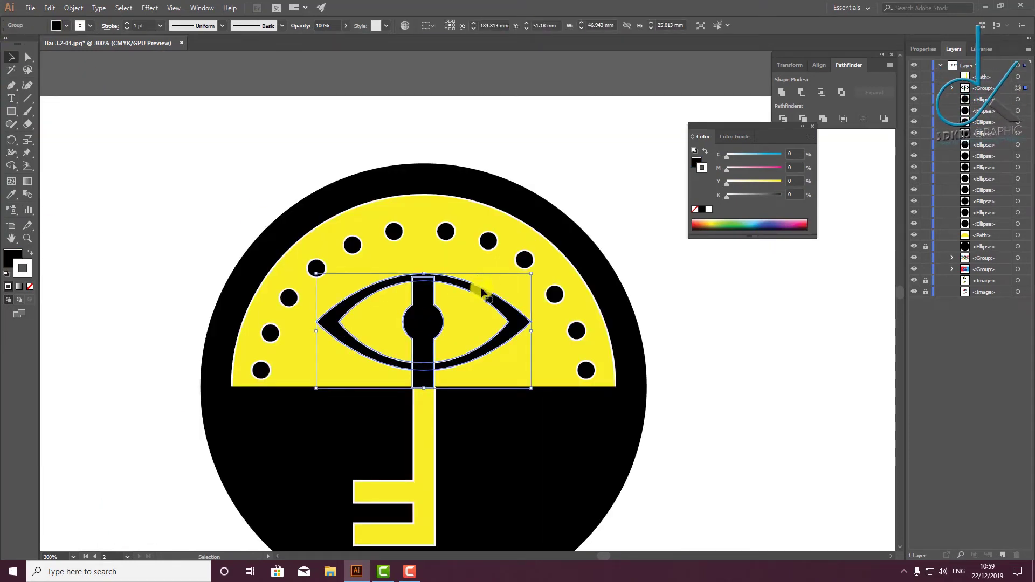
# Ungroup the eye group into separate eye outline and keyhole paths, then deselect
pyautogui.click(693, 331)
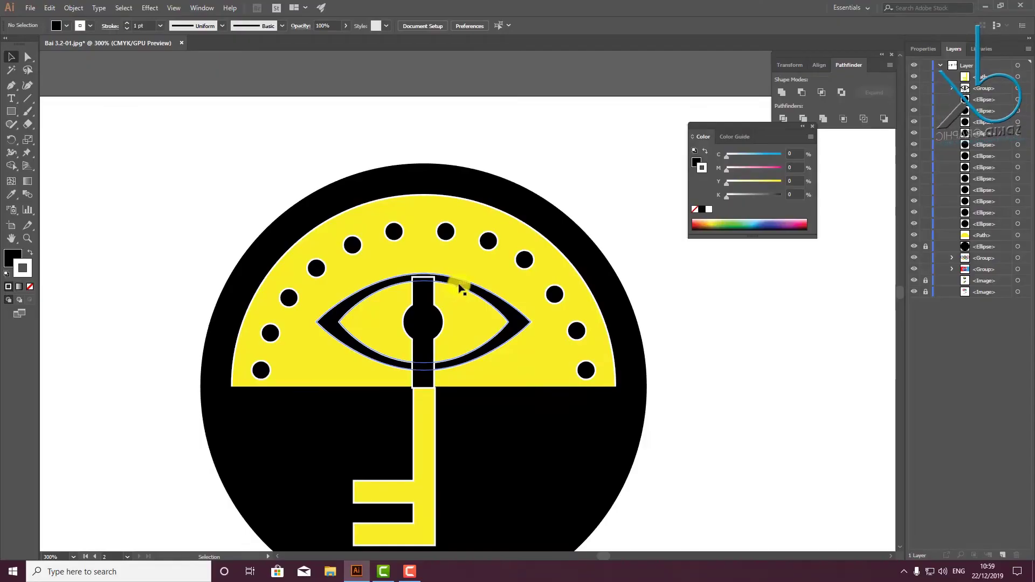
pyautogui.click(435, 286)
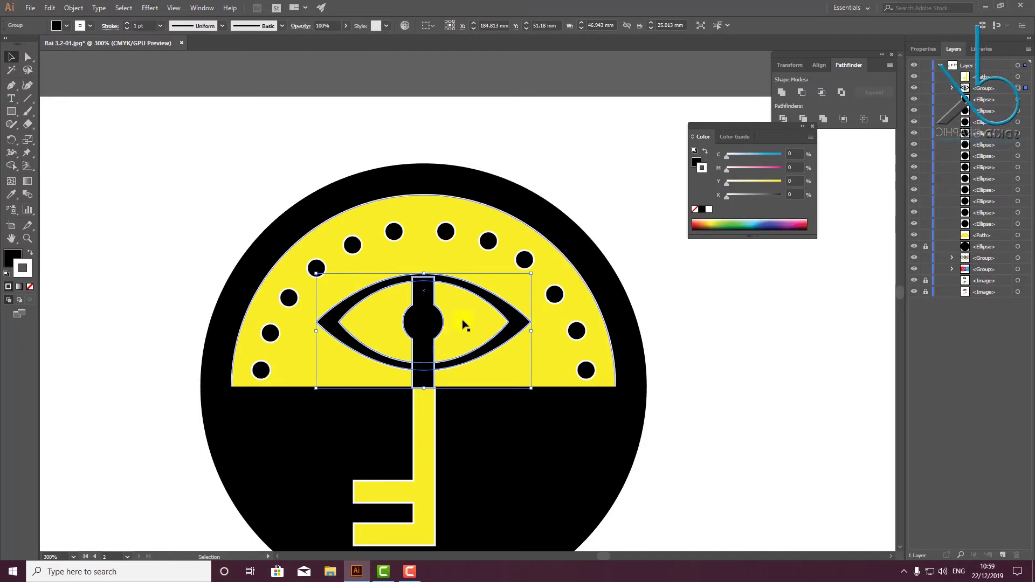
pyautogui.rightClick(499, 305)
pyautogui.click(553, 394)
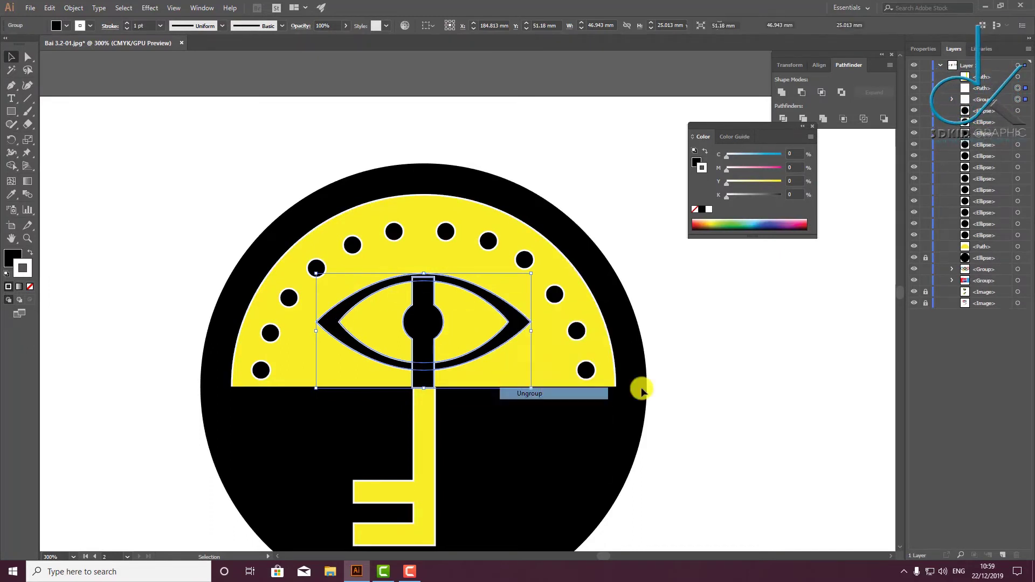
pyautogui.click(506, 306)
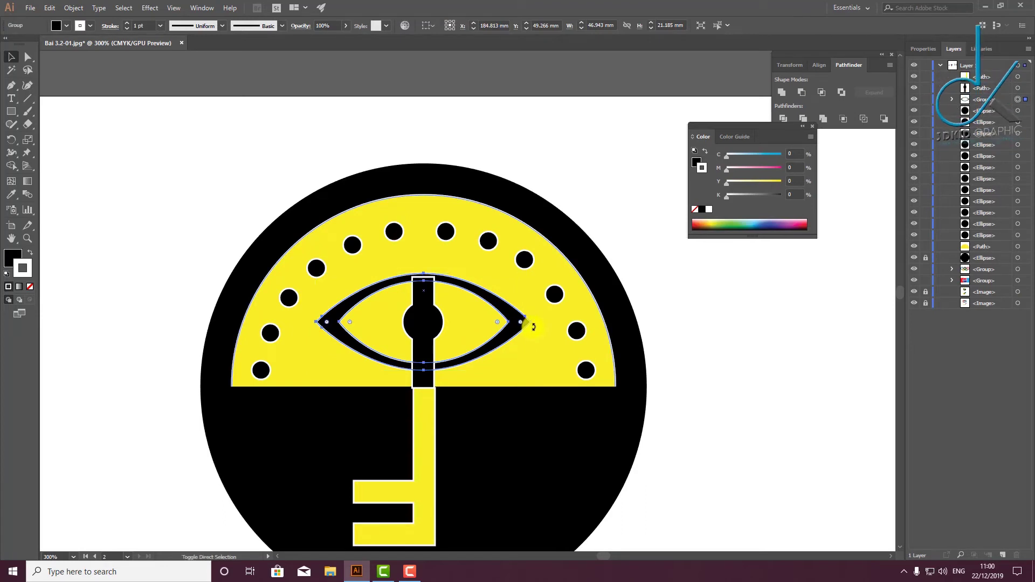
pyautogui.click(704, 324)
pyautogui.scroll(-1, 417, 327)
pyautogui.scroll(-2, 417, 327)
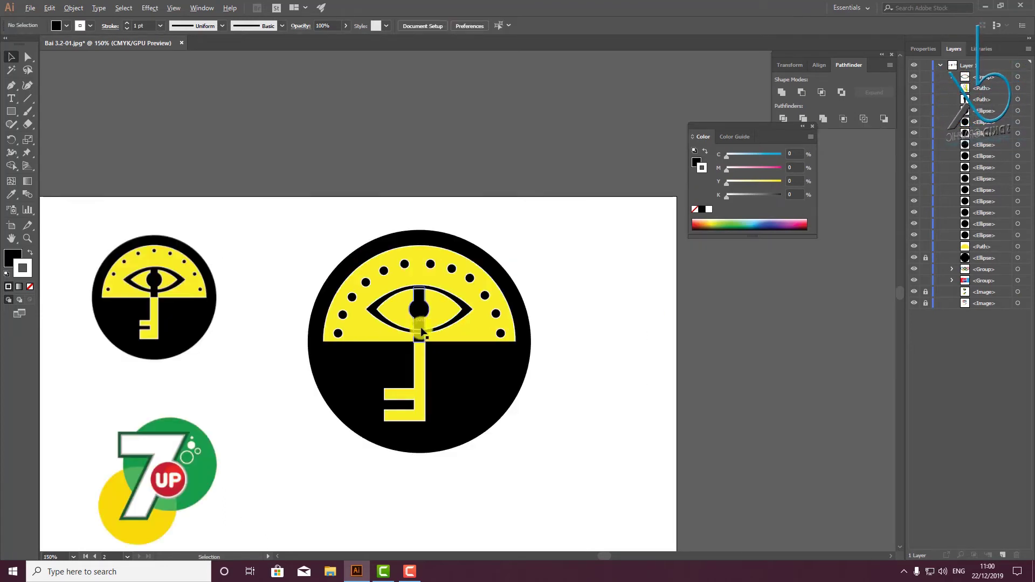
pyautogui.scroll(2, 410, 307)
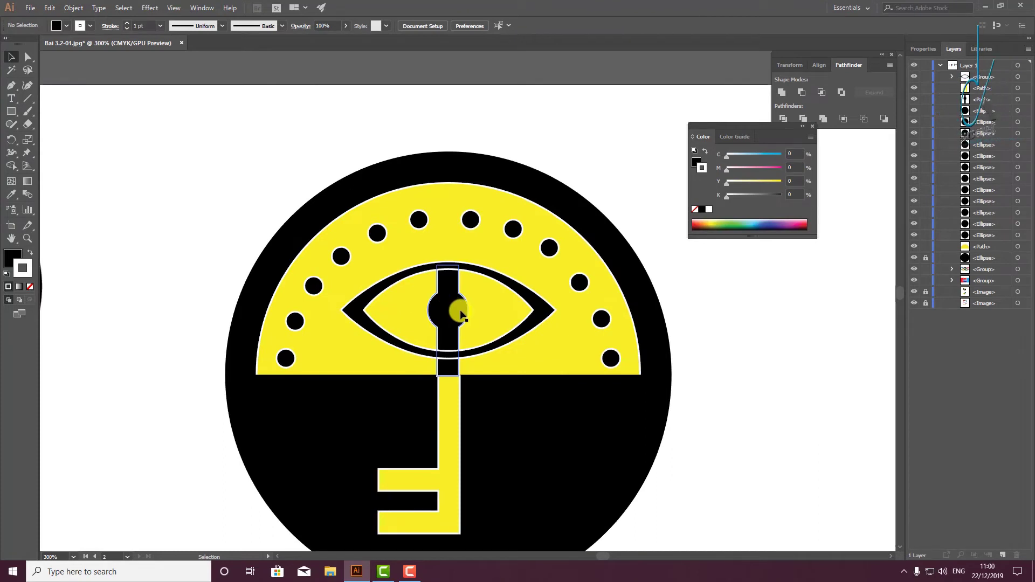
pyautogui.scroll(-1, 451, 310)
pyautogui.scroll(-2, 490, 306)
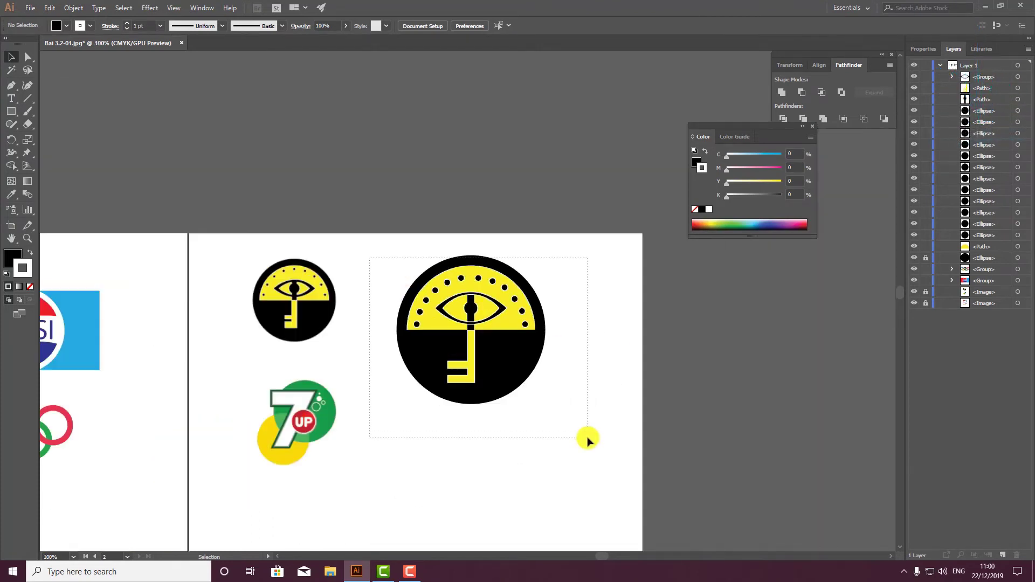
# Group all the eye and key artwork of the emblem together
pyautogui.moveTo(370, 257); pyautogui.dragTo(588, 438)
pyautogui.hotkey('ctrl', 'g')
pyautogui.click(591, 365)
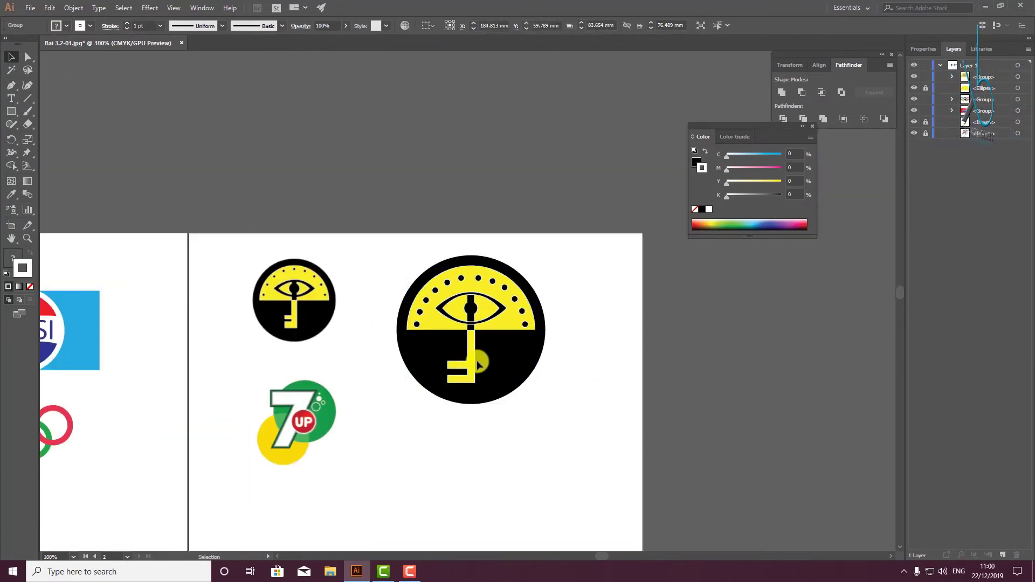
pyautogui.moveTo(468, 372); pyautogui.dragTo(467, 371)
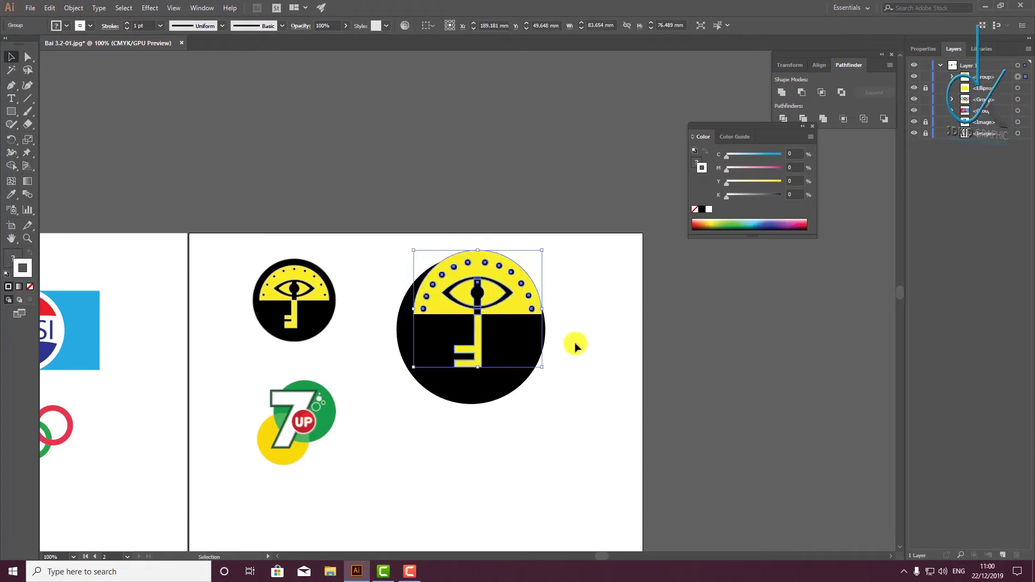
pyautogui.click(536, 358)
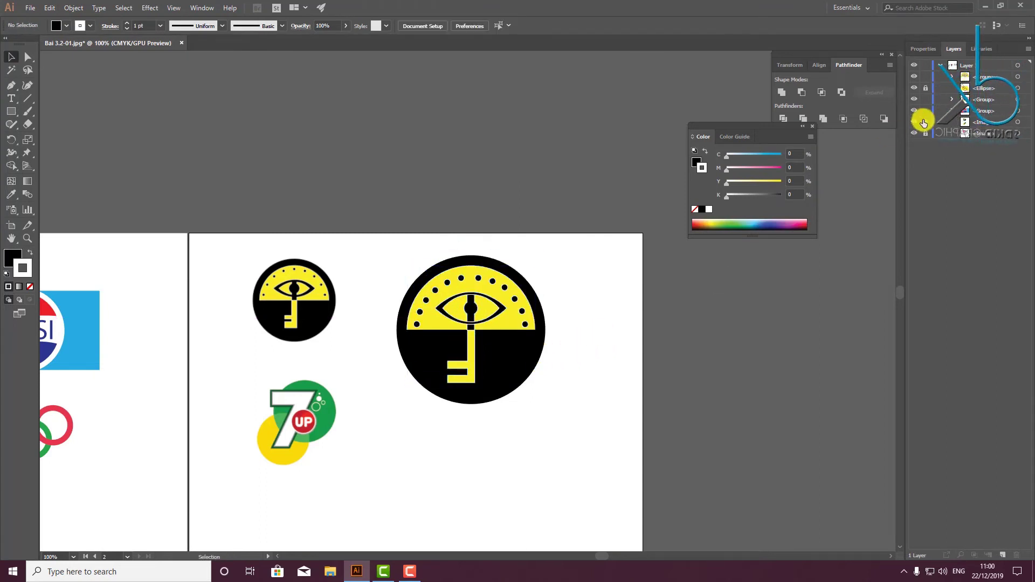
# Lock the black background circle in Layers, then unlock all objects
pyautogui.click(925, 87)
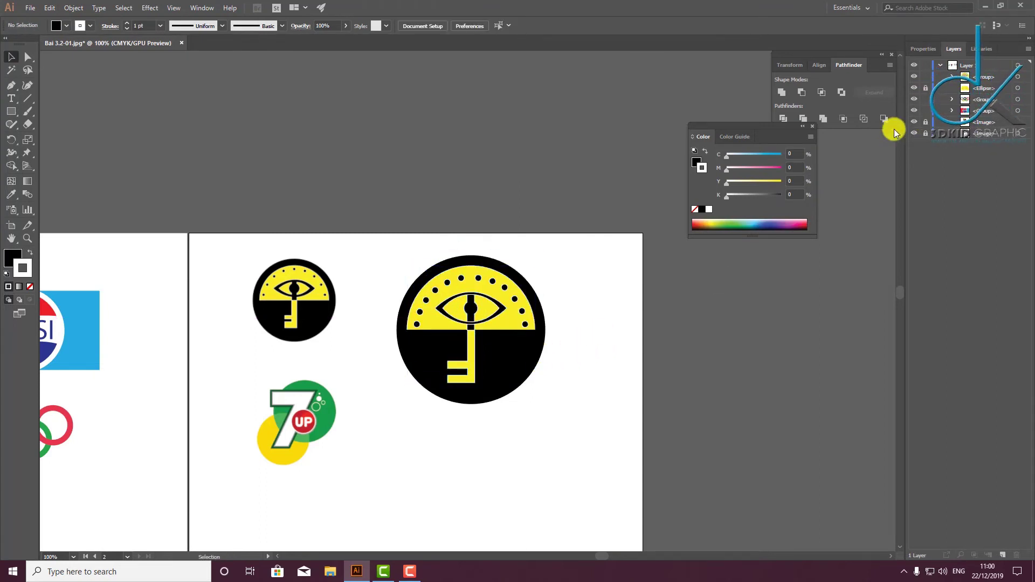
pyautogui.click(952, 79)
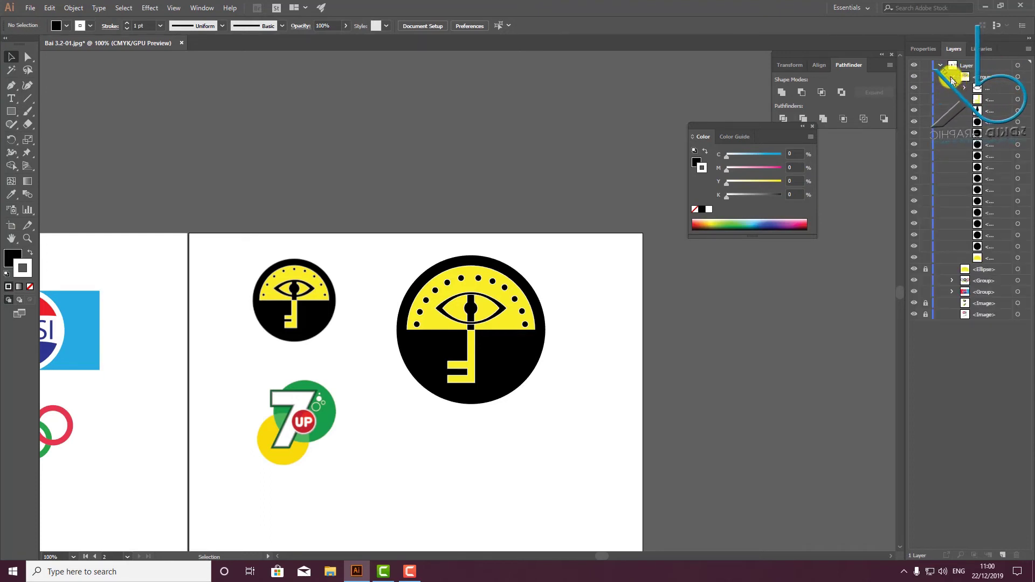
pyautogui.click(952, 78)
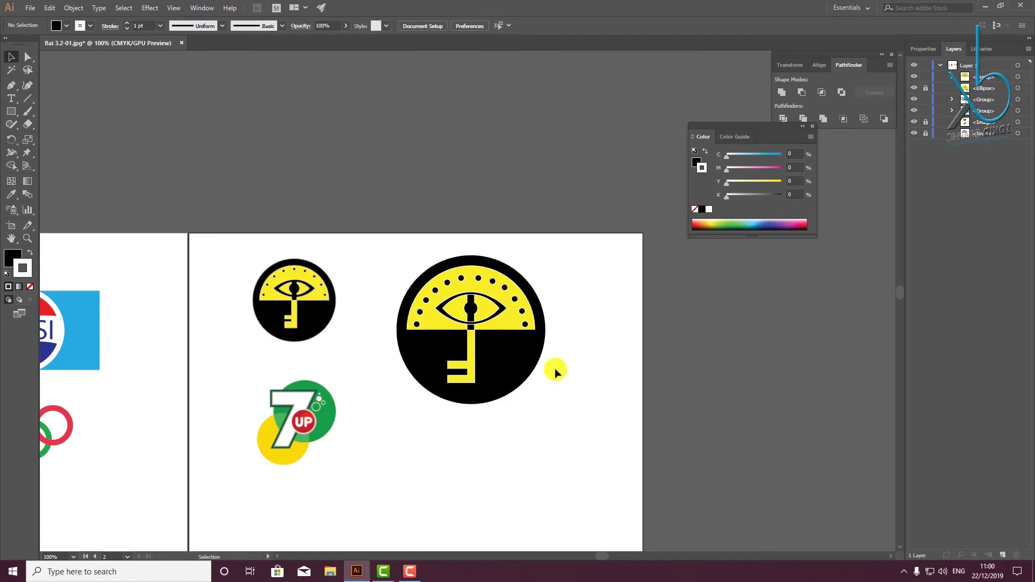
pyautogui.hotkey('ctrl', 'alt', '2')
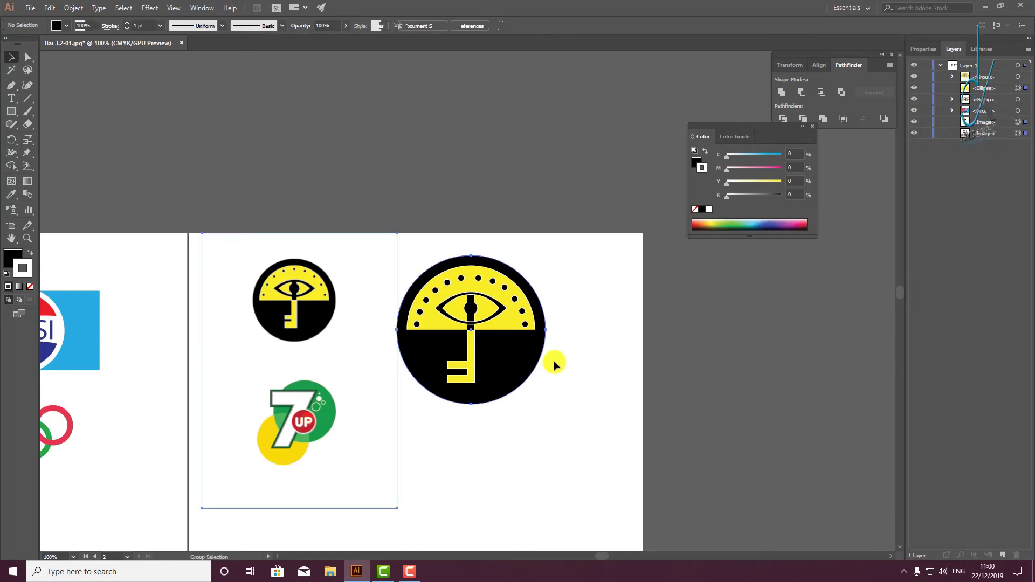
pyautogui.click(566, 253)
pyautogui.moveTo(566, 253); pyautogui.dragTo(427, 419)
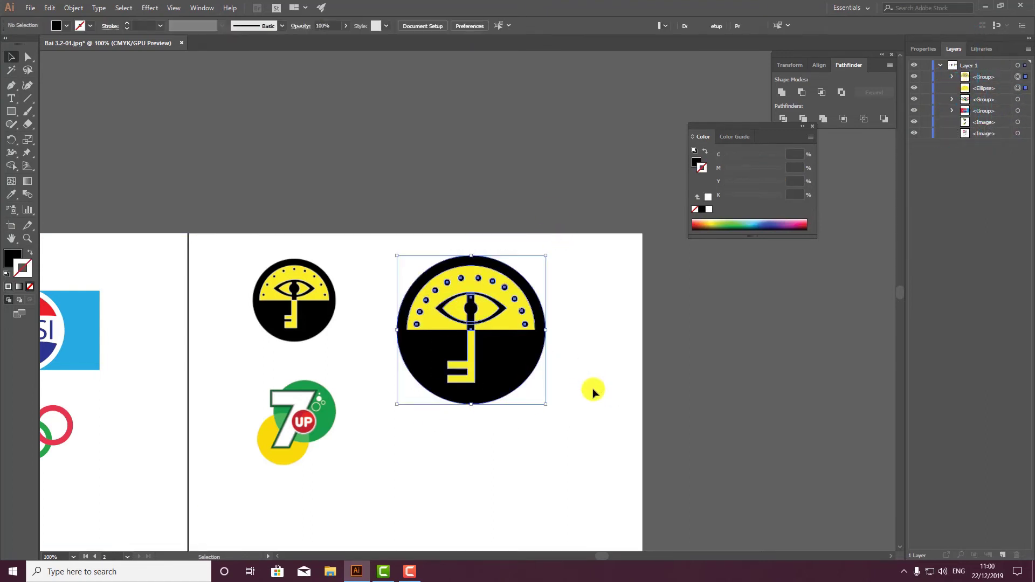
pyautogui.click(630, 365)
pyautogui.scroll(-2, 377, 350)
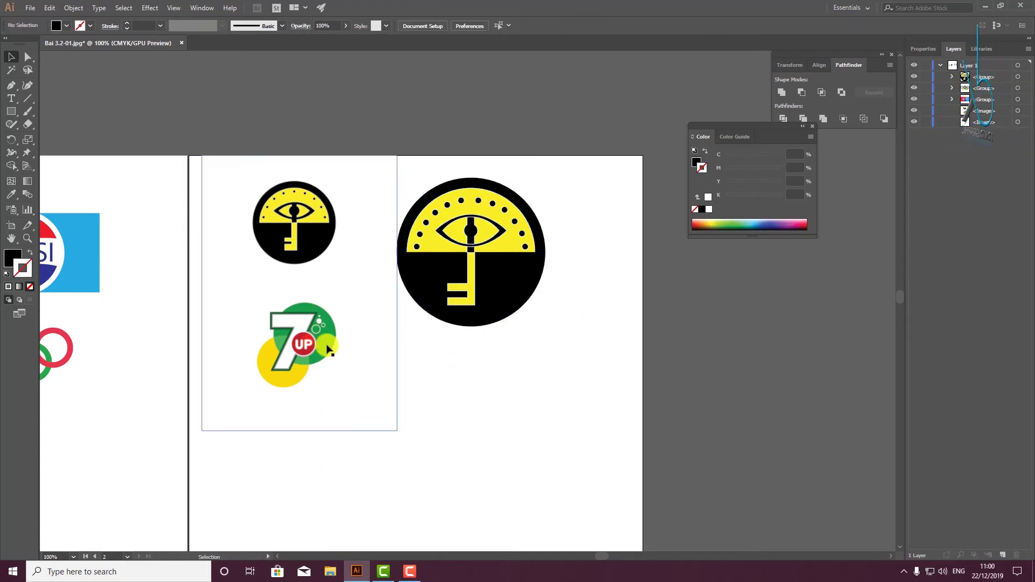
pyautogui.scroll(-3, 304, 328)
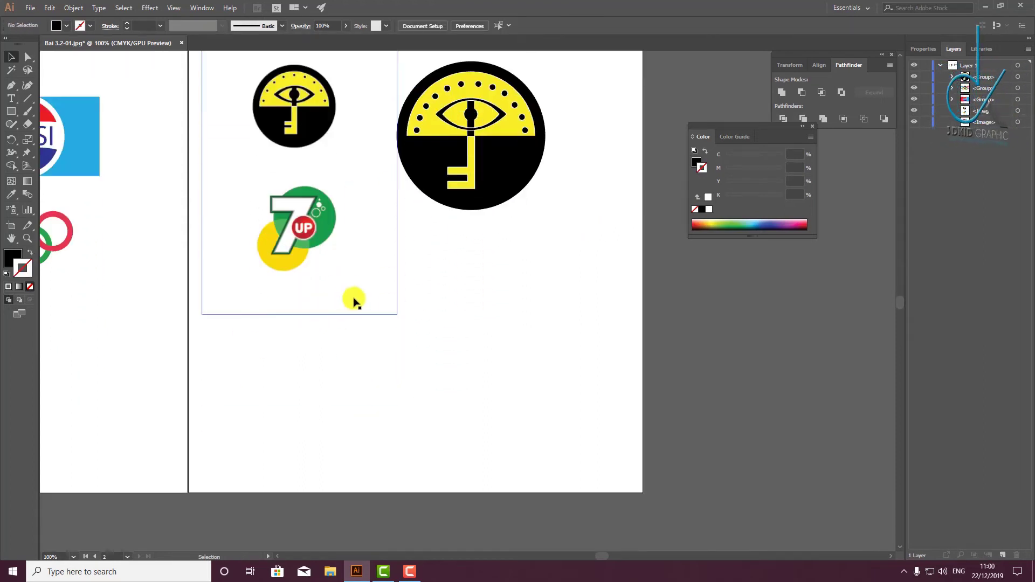
pyautogui.click(485, 145)
pyautogui.scroll(-2, 432, 302)
pyautogui.click(431, 297)
pyautogui.scroll(2, 231, 196)
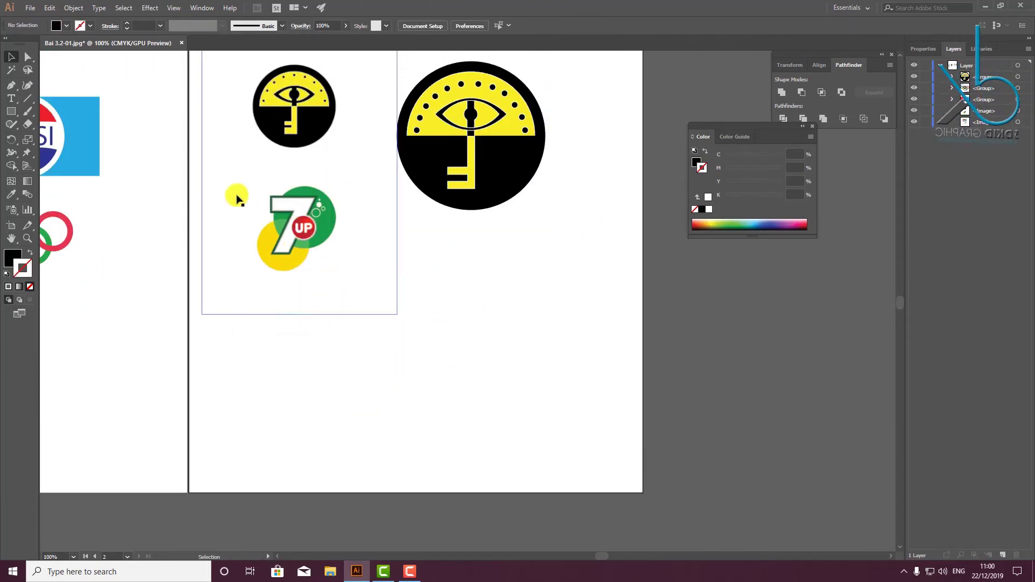
pyautogui.keyDown('alt'); pyautogui.scroll(3, 291, 206); pyautogui.keyUp('alt')
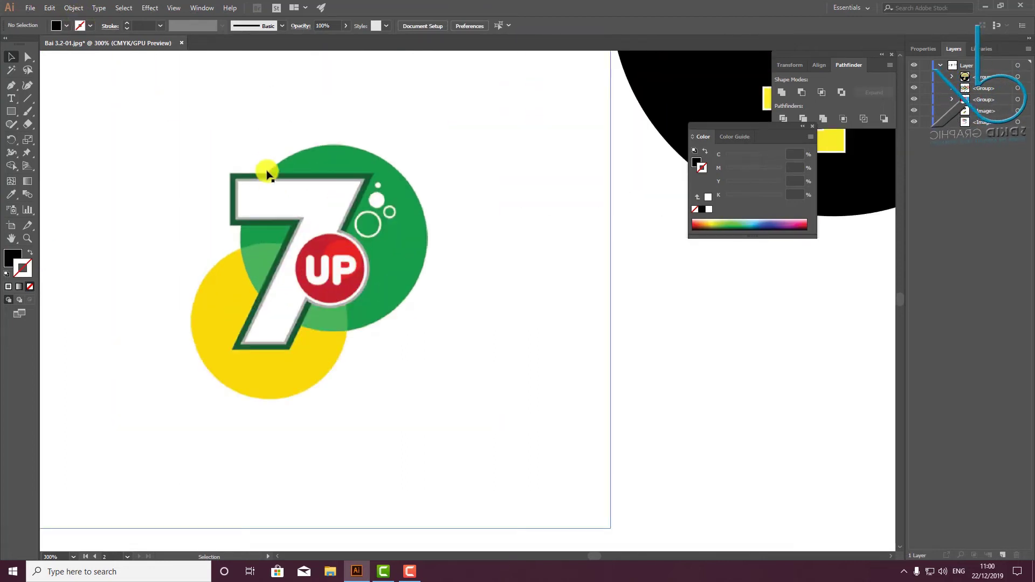
pyautogui.keyDown('alt'); pyautogui.scroll(-1, 322, 232); pyautogui.keyUp('alt')
pyautogui.keyDown('alt'); pyautogui.scroll(-2, 325, 236); pyautogui.keyUp('alt')
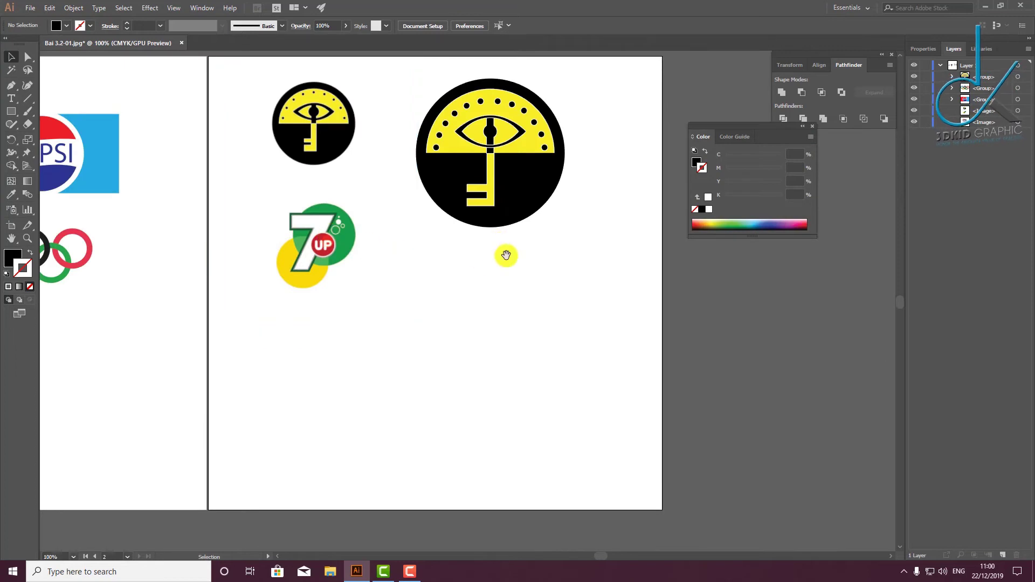
pyautogui.moveTo(504, 254)
pyautogui.mouseDown()
pyautogui.moveTo(387, 246)
pyautogui.moveTo(416, 238)
pyautogui.mouseUp()
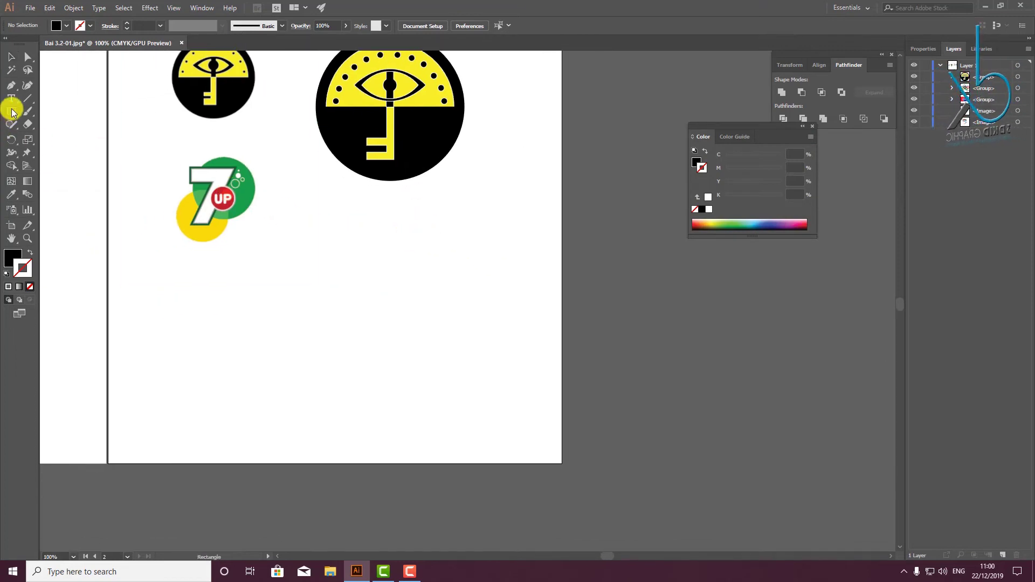
# Draw two overlapping circles below the emblem, the lower one about 56 mm
pyautogui.moveTo(13, 112); pyautogui.dragTo(69, 142)
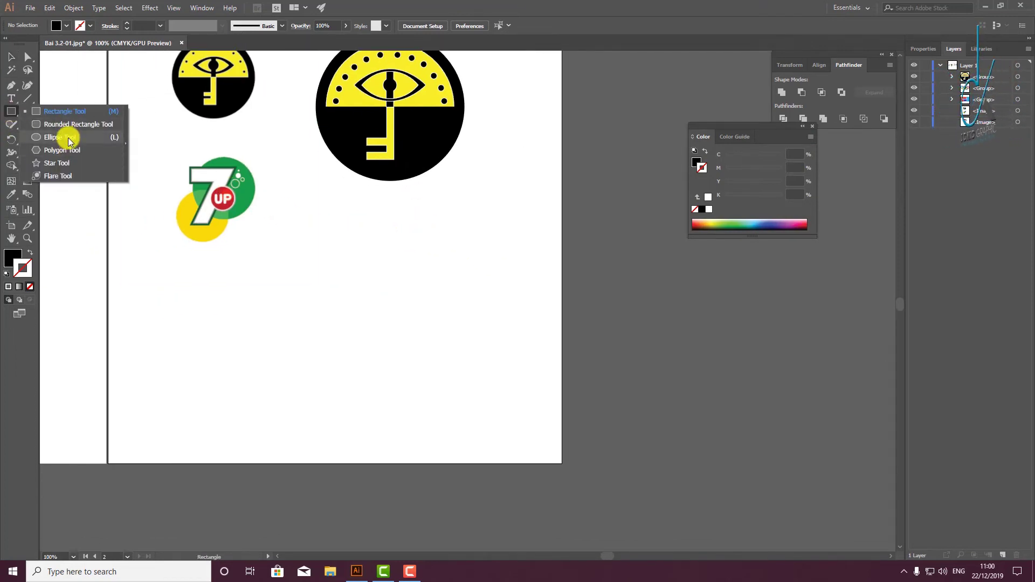
pyautogui.moveTo(453, 296)
pyautogui.mouseDown()
pyautogui.moveTo(396, 248)
pyautogui.moveTo(399, 347)
pyautogui.moveTo(407, 343)
pyautogui.mouseUp()
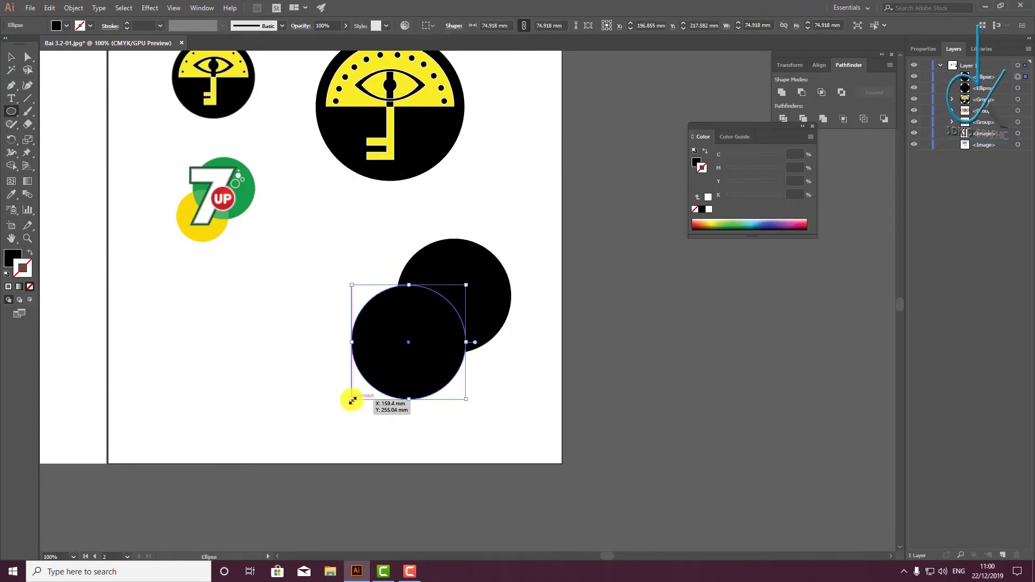
pyautogui.moveTo(352, 400); pyautogui.dragTo(381, 370)
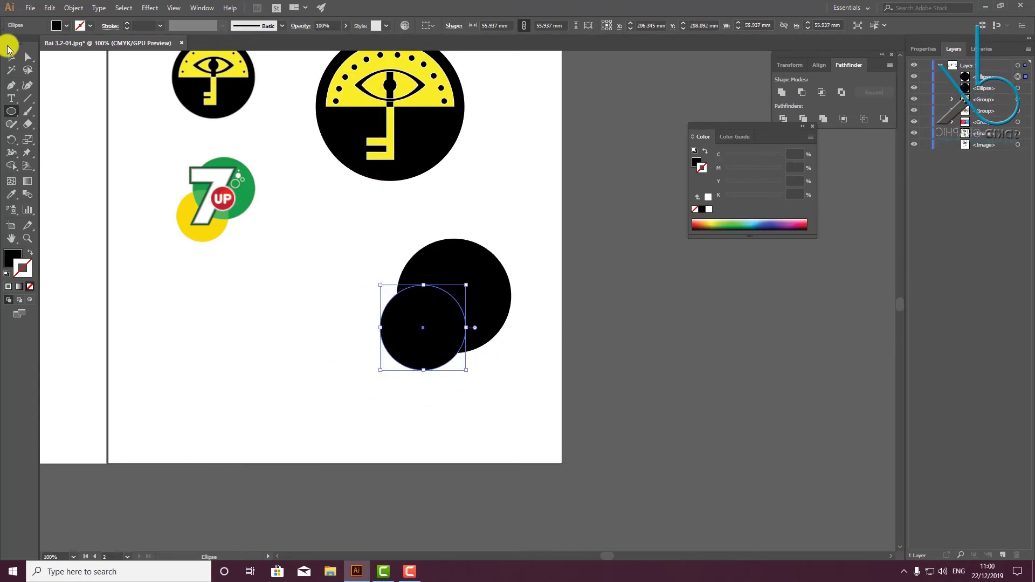
# Fill the larger upper circle with the sampled 7UP green and select both circles
pyautogui.click(10, 54)
pyautogui.click(450, 263)
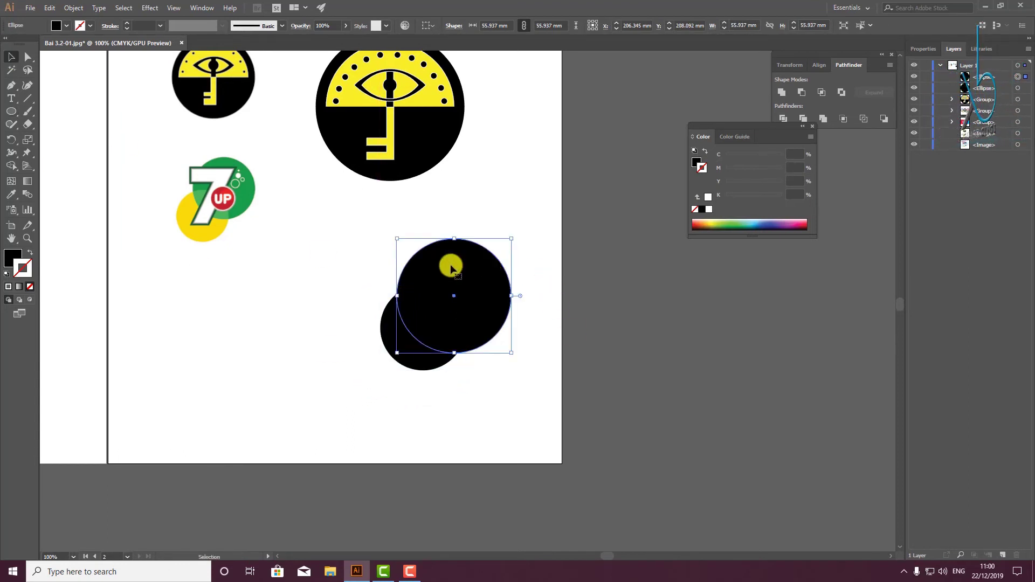
pyautogui.click(10, 197)
pyautogui.click(246, 172)
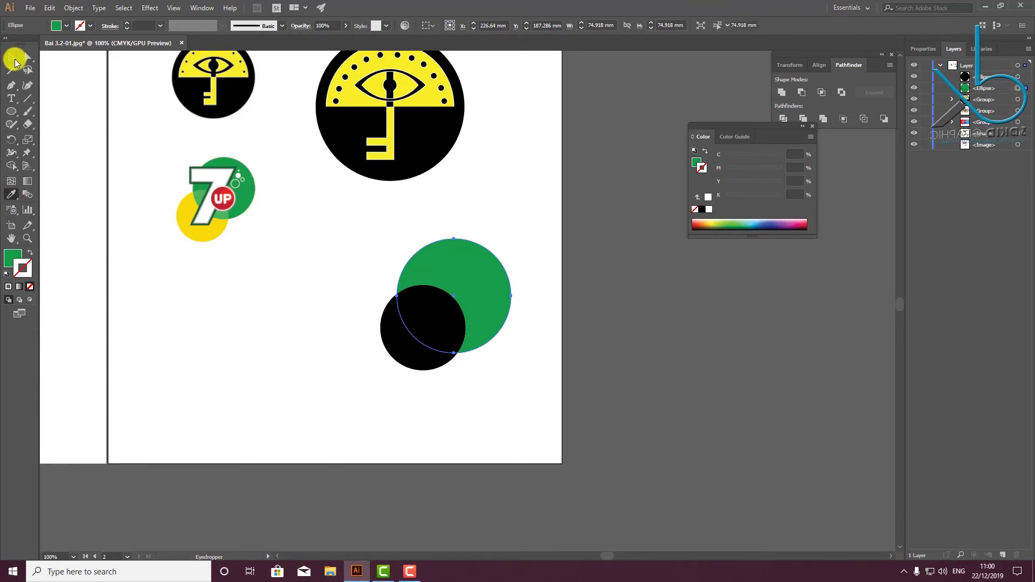
pyautogui.click(13, 58)
pyautogui.moveTo(357, 238); pyautogui.dragTo(544, 399)
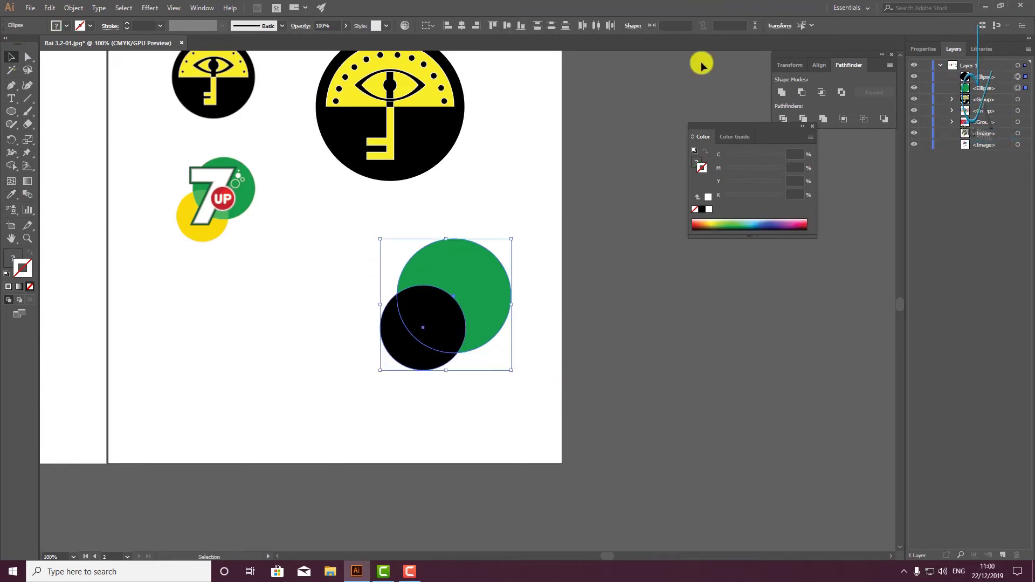
# Divide the overlapping circles and ungroup the resulting pieces
pyautogui.click(786, 122)
pyautogui.rightClick(451, 273)
pyautogui.click(499, 363)
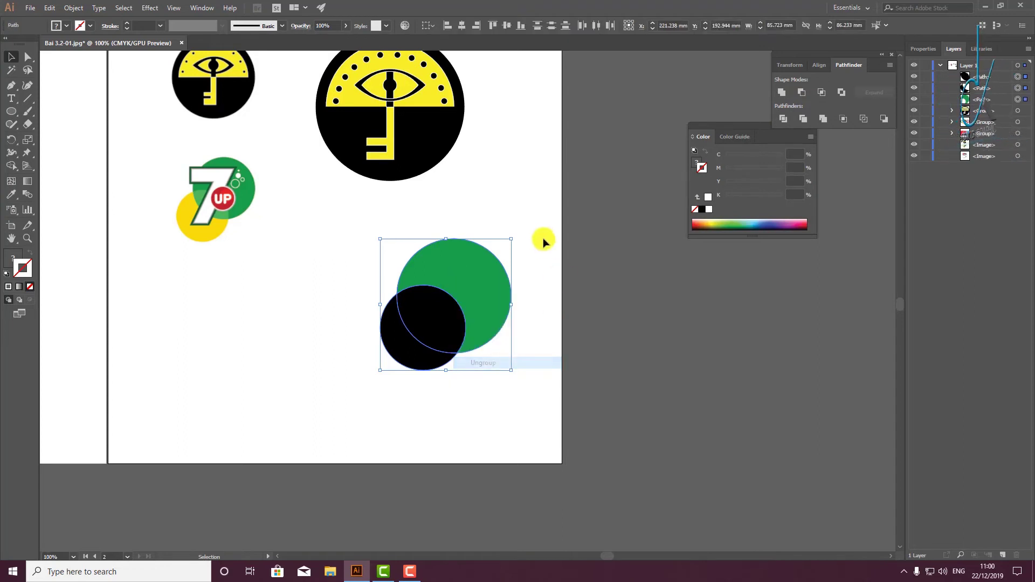
pyautogui.click(425, 335)
# Eyedropper the 7UP light green onto the overlap and yellow onto the lower circle
pyautogui.click(11, 194)
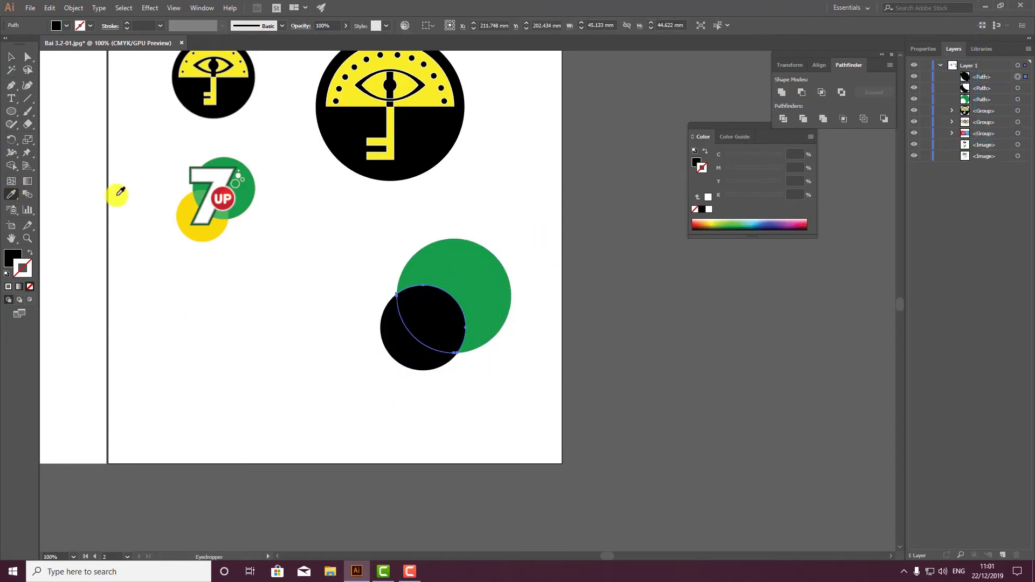
pyautogui.click(197, 195)
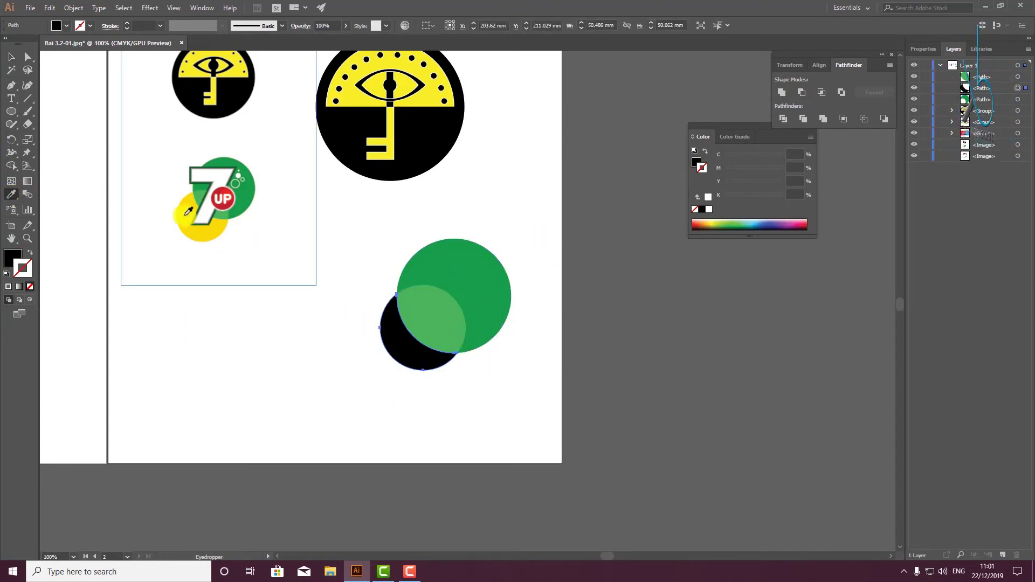
pyautogui.click(189, 211)
pyautogui.click(11, 57)
pyautogui.click(321, 285)
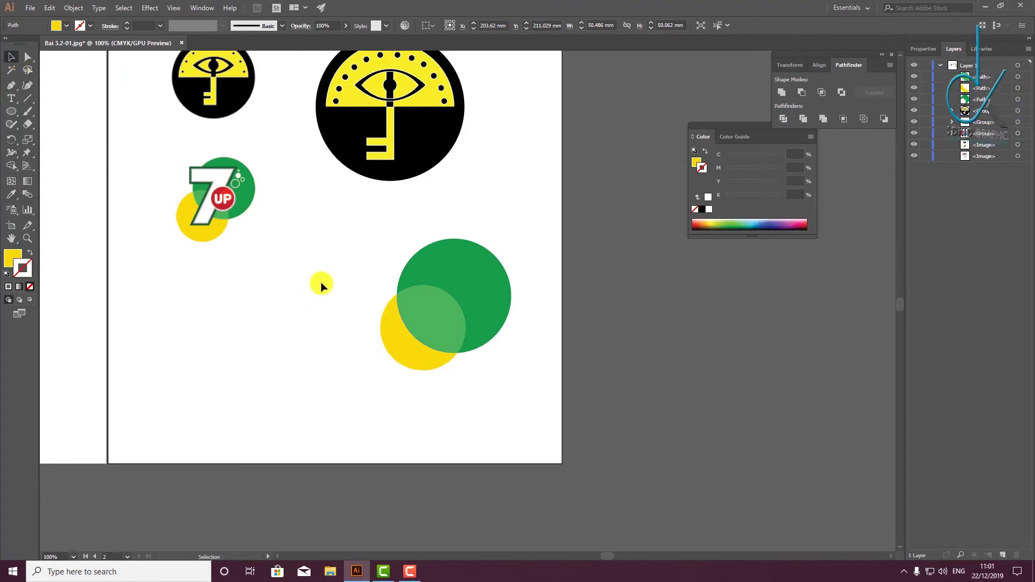
pyautogui.scroll(3, 536, 305)
pyautogui.scroll(-2, 536, 305)
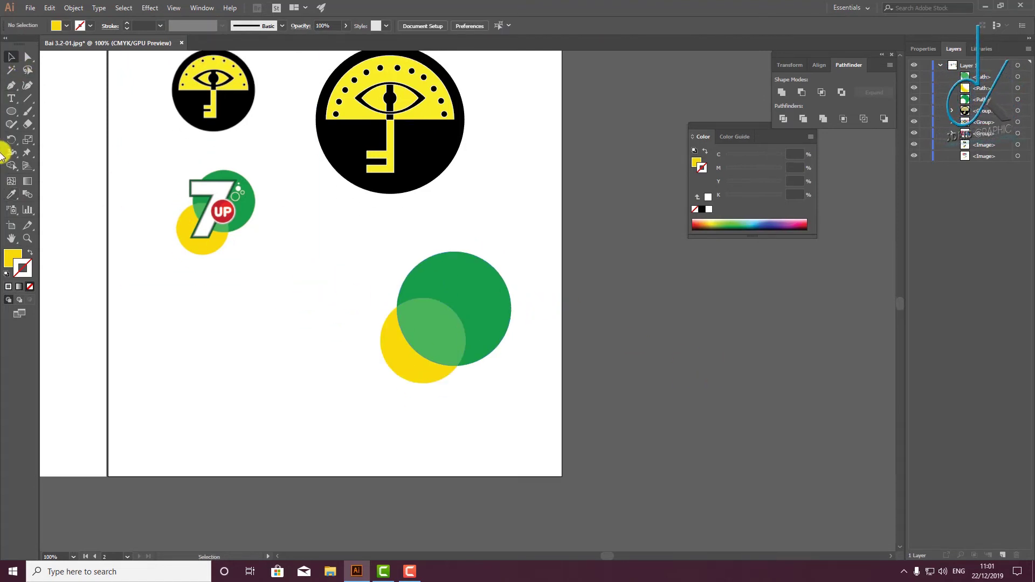
pyautogui.click(11, 100)
# Type a '7' on the green circle, scale it to about 322.87 pt and centre it
pyautogui.click(429, 294)
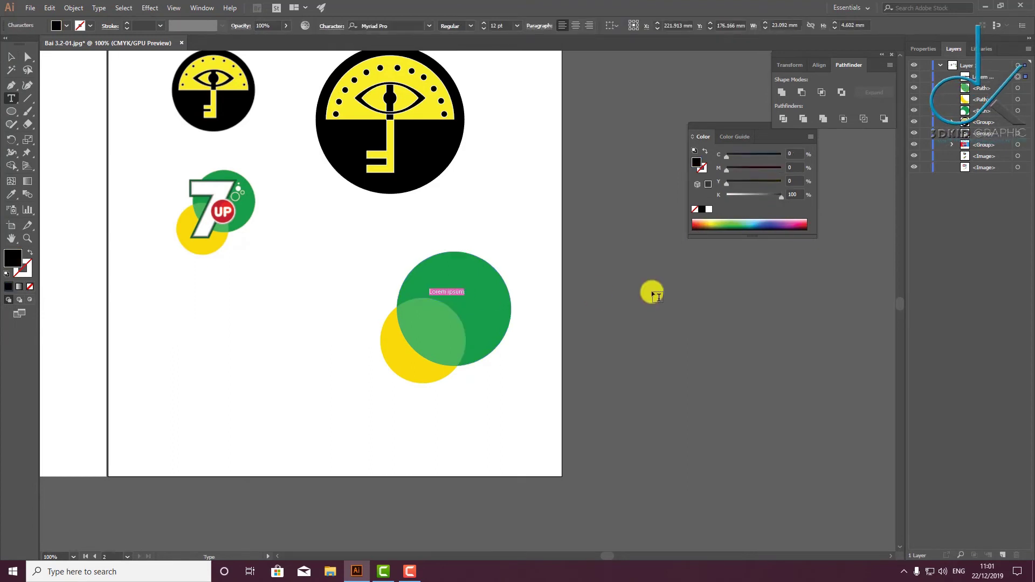
pyautogui.write('7')
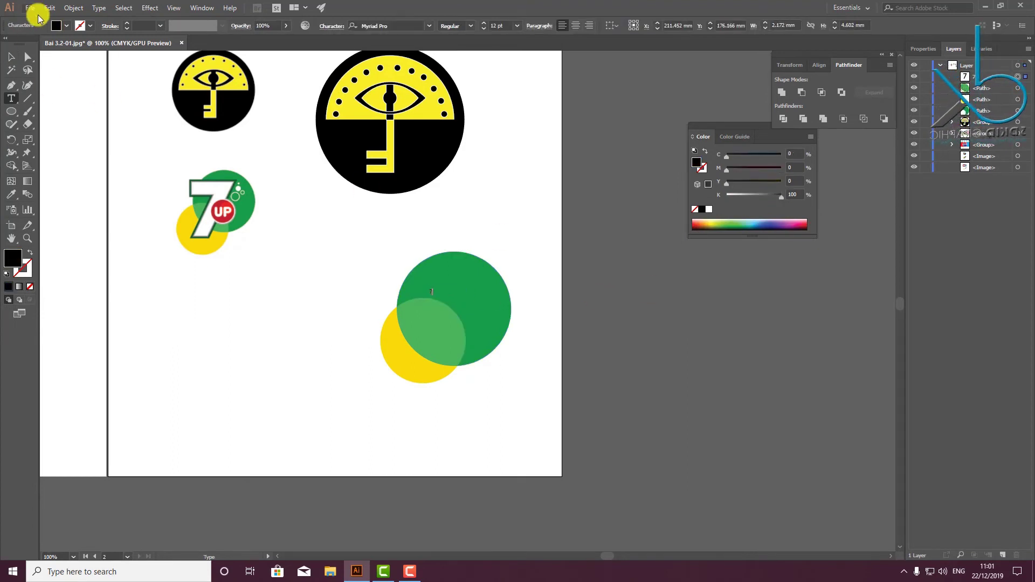
pyautogui.click(11, 57)
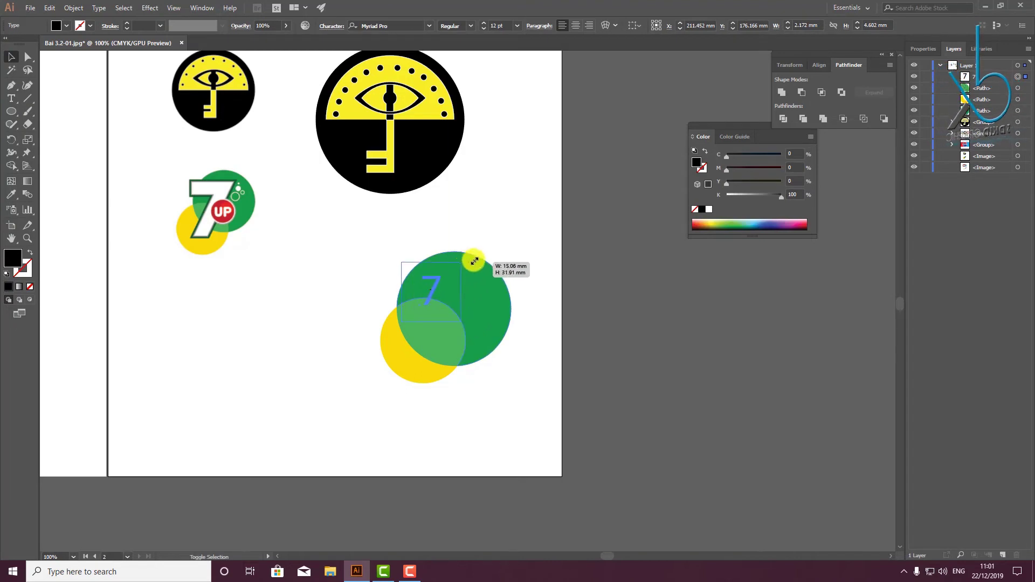
pyautogui.moveTo(435, 287); pyautogui.dragTo(488, 247)
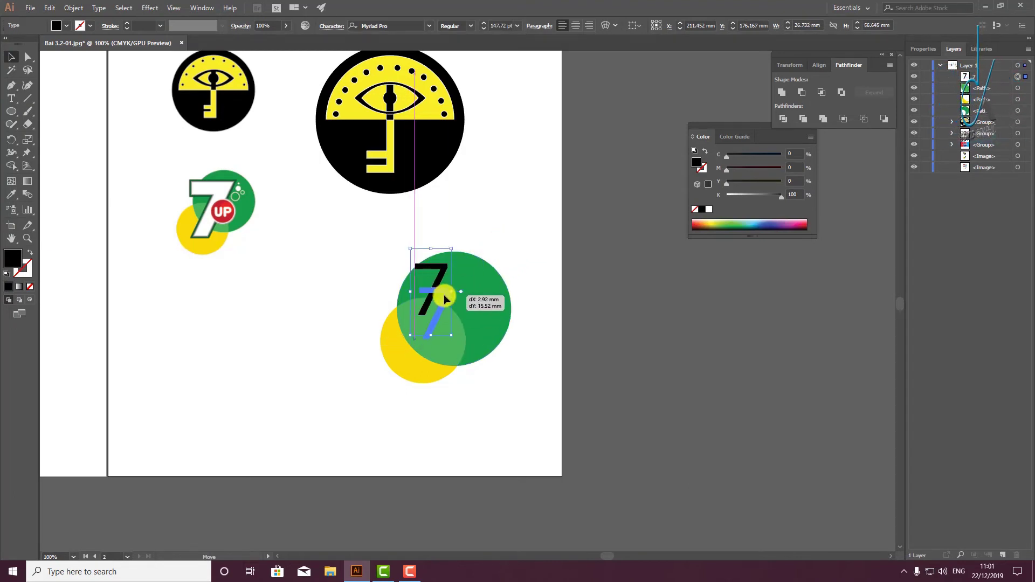
pyautogui.moveTo(444, 294); pyautogui.dragTo(457, 296)
pyautogui.moveTo(464, 250)
pyautogui.mouseDown()
pyautogui.moveTo(547, 221)
pyautogui.moveTo(532, 220)
pyautogui.mouseUp()
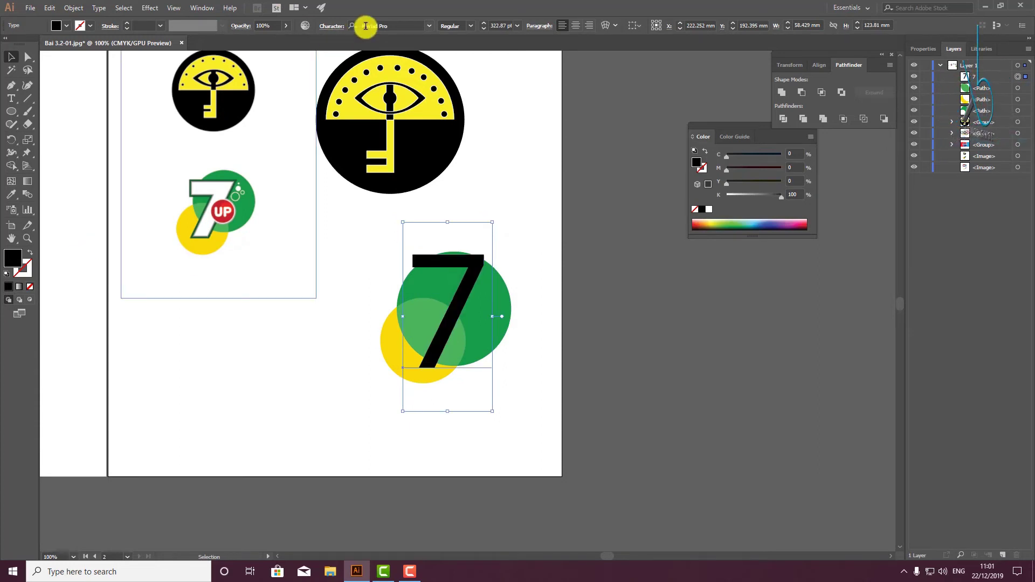
pyautogui.click(429, 26)
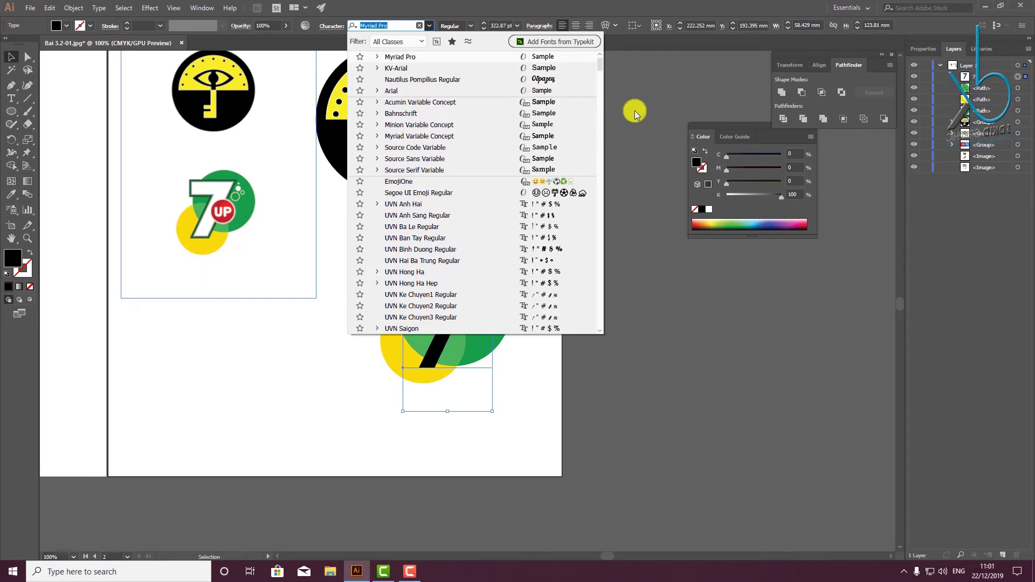
# Set the 7's typeface to Arial, then change its style to Black
pyautogui.scroll(-2, 602, 63)
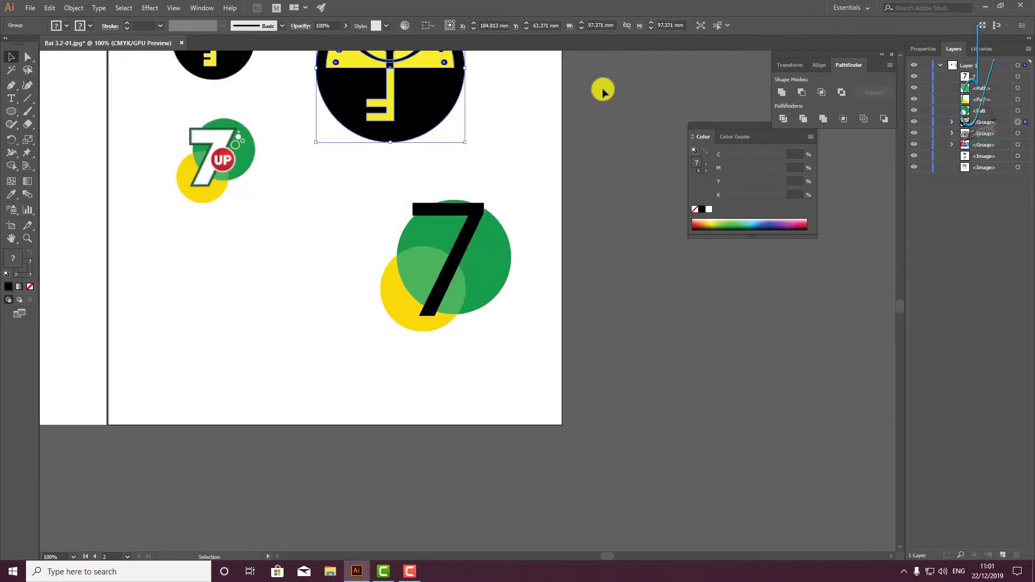
pyautogui.click(461, 262)
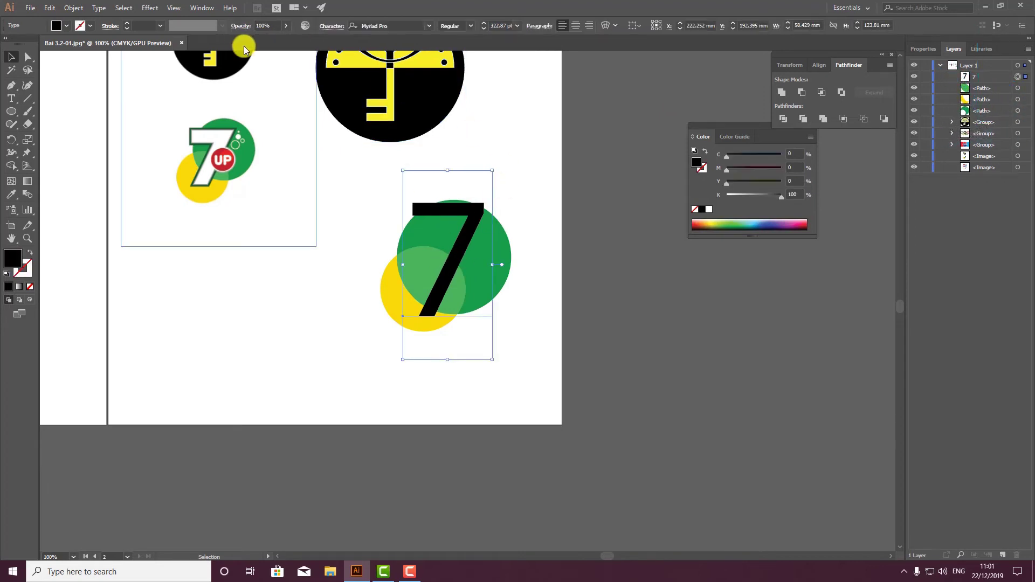
pyautogui.click(388, 26)
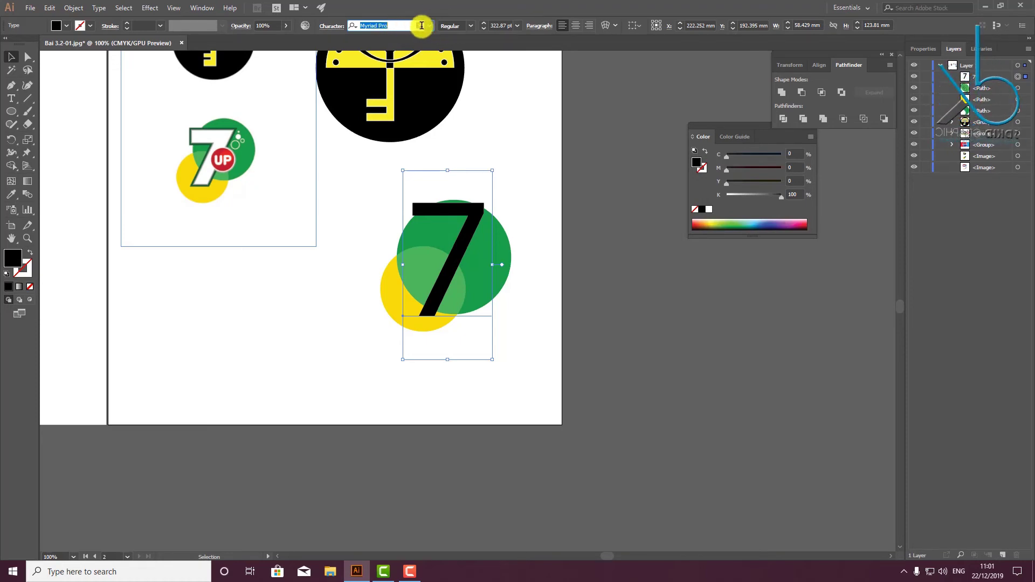
pyautogui.press('BackSpace')
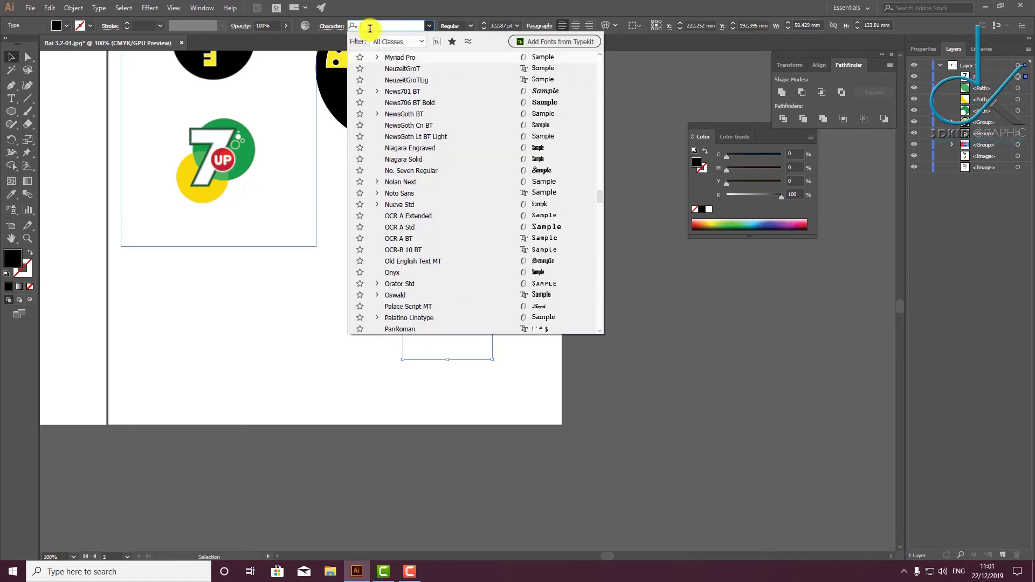
pyautogui.write('ar')
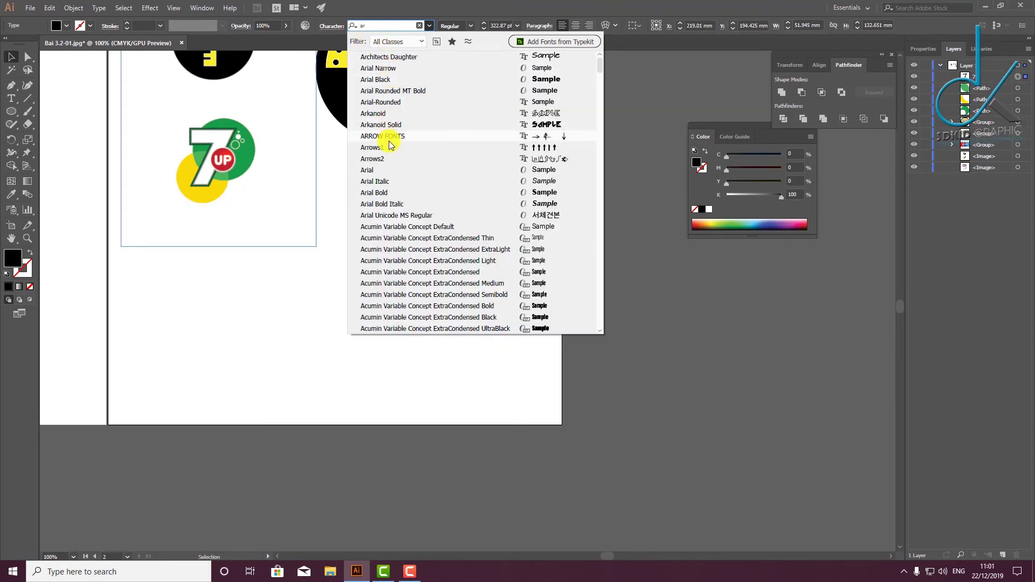
pyautogui.click(379, 171)
pyautogui.click(470, 25)
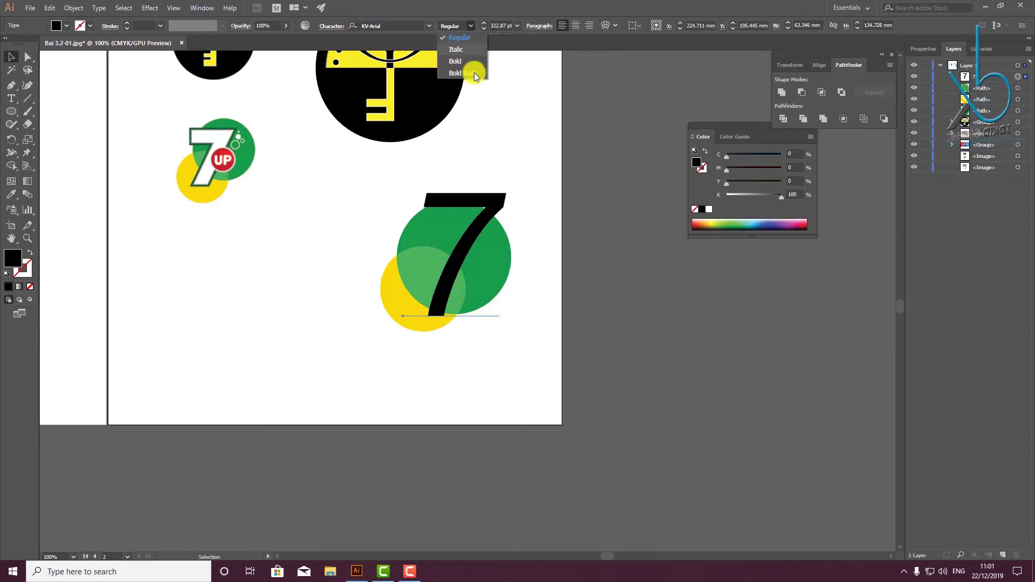
pyautogui.click(413, 26)
pyautogui.click(369, 24)
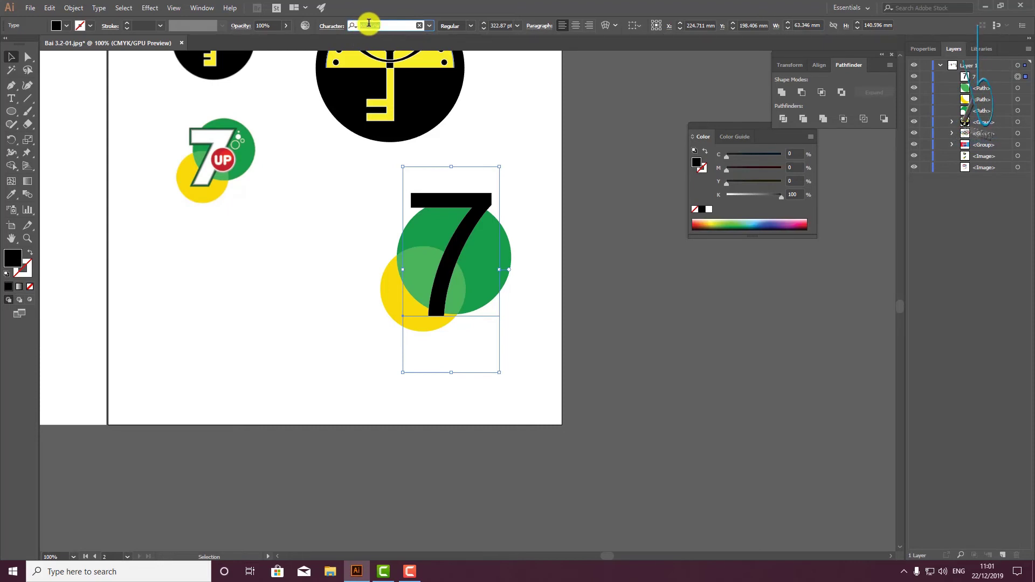
pyautogui.write('Arial')
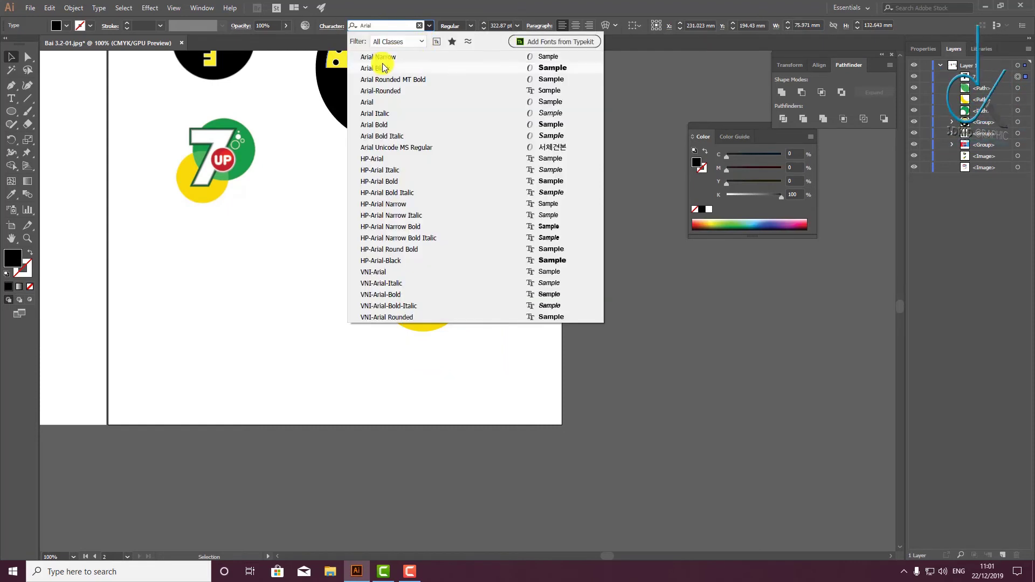
pyautogui.click(390, 67)
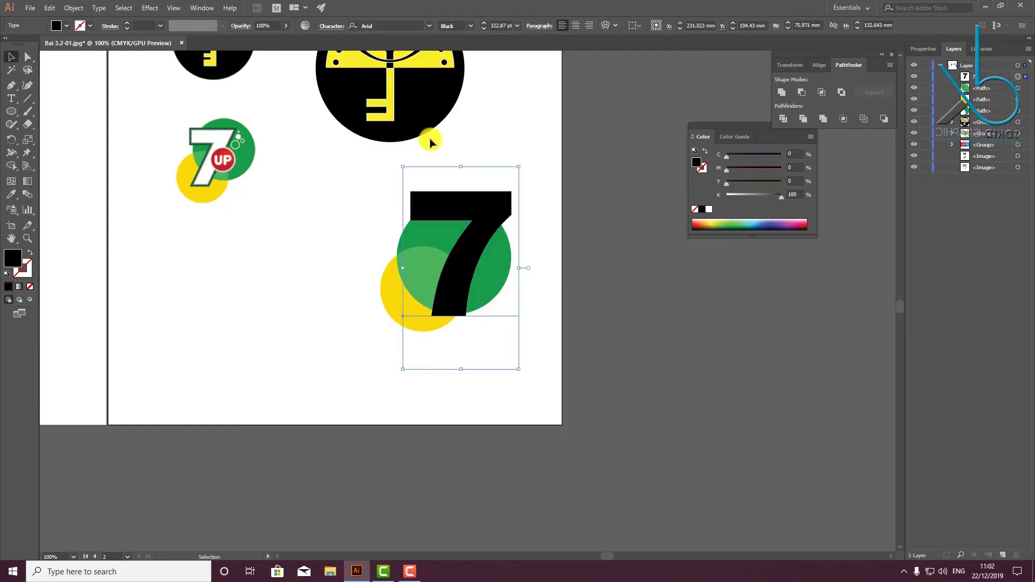
# Try Source Sans Variable on the 7 and review its styles
pyautogui.click(426, 27)
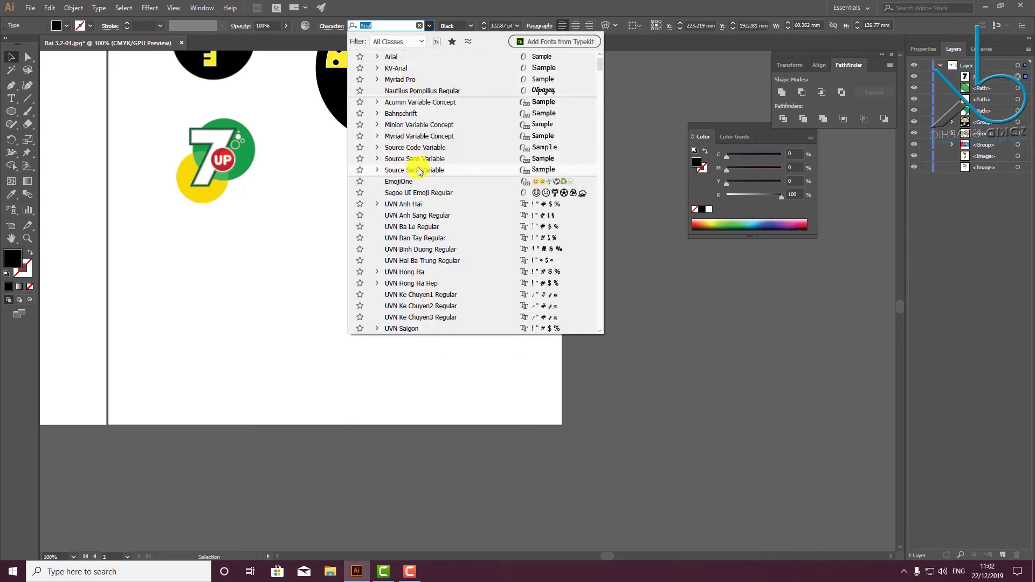
pyautogui.click(488, 158)
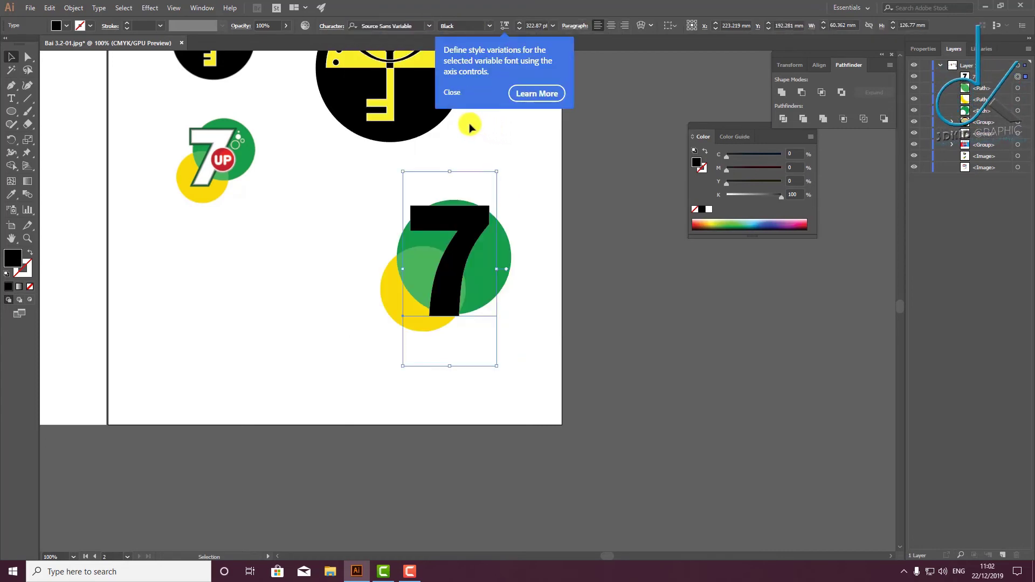
pyautogui.click(490, 26)
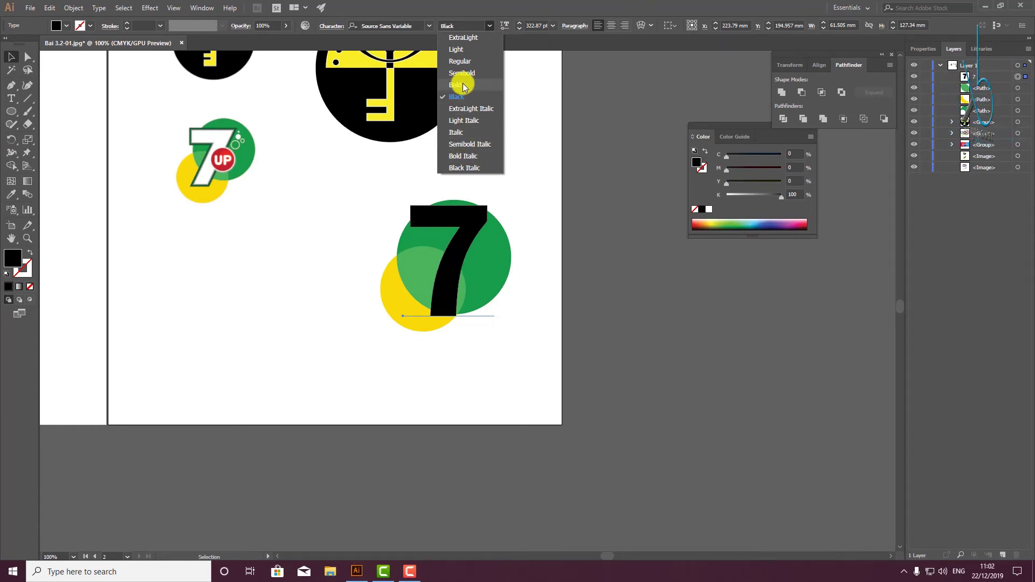
pyautogui.click(421, 24)
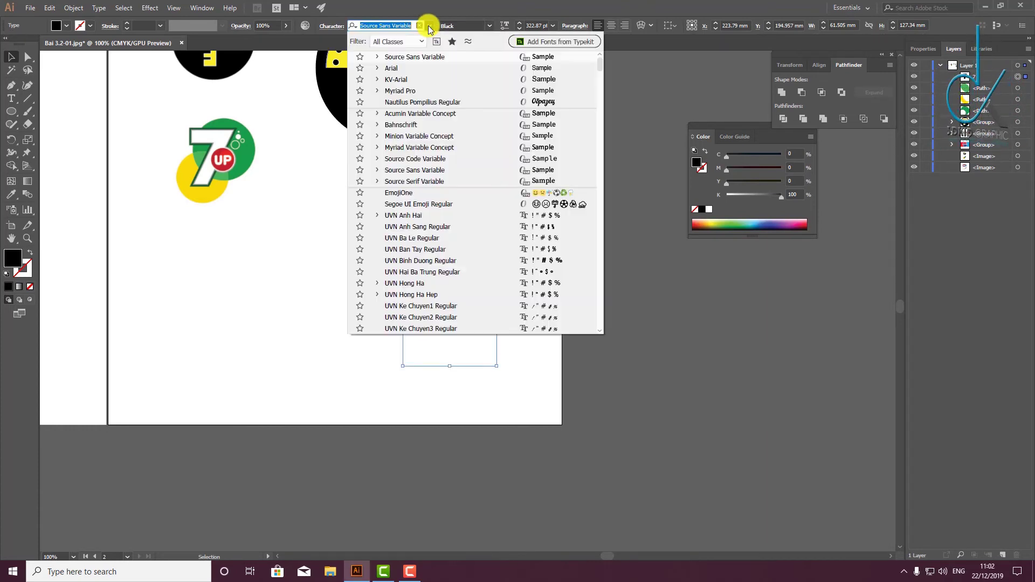
# Apply Alien Encounters to the 7, then switch it to Acumin Variable Concept
pyautogui.scroll(-3, 469, 264)
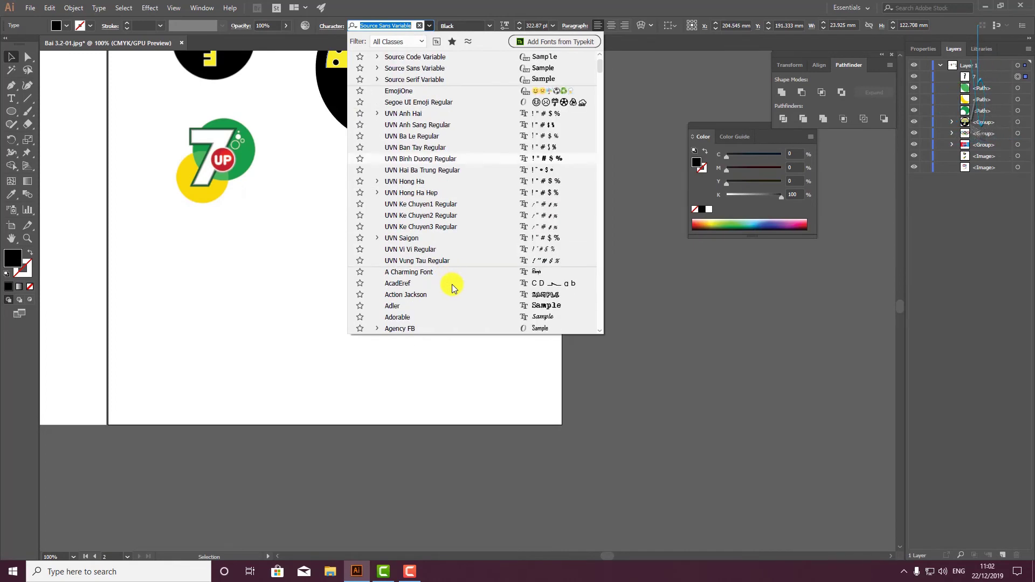
pyautogui.scroll(-3, 506, 297)
pyautogui.click(513, 303)
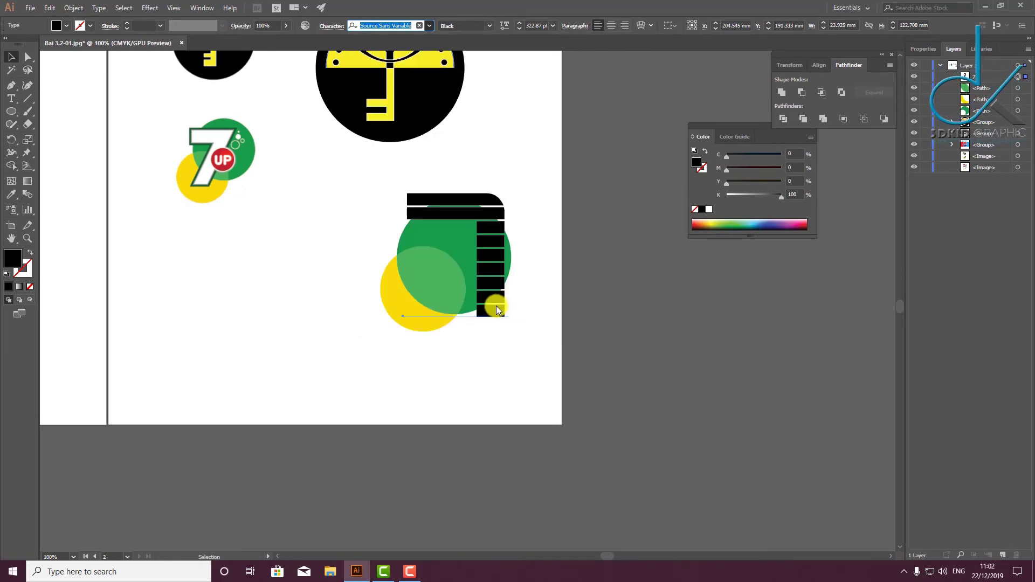
pyautogui.click(429, 26)
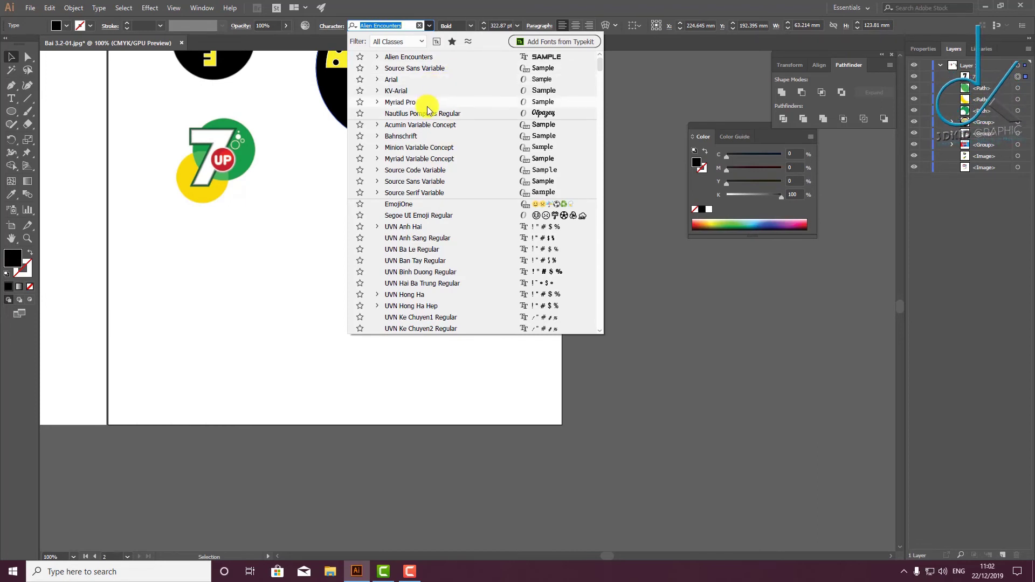
pyautogui.click(429, 124)
# Move the Acumin 7 left and shrink it around its centre over the yellow and green circles
pyautogui.moveTo(473, 228)
pyautogui.mouseDown()
pyautogui.moveTo(426, 227)
pyautogui.moveTo(448, 226)
pyautogui.mouseUp()
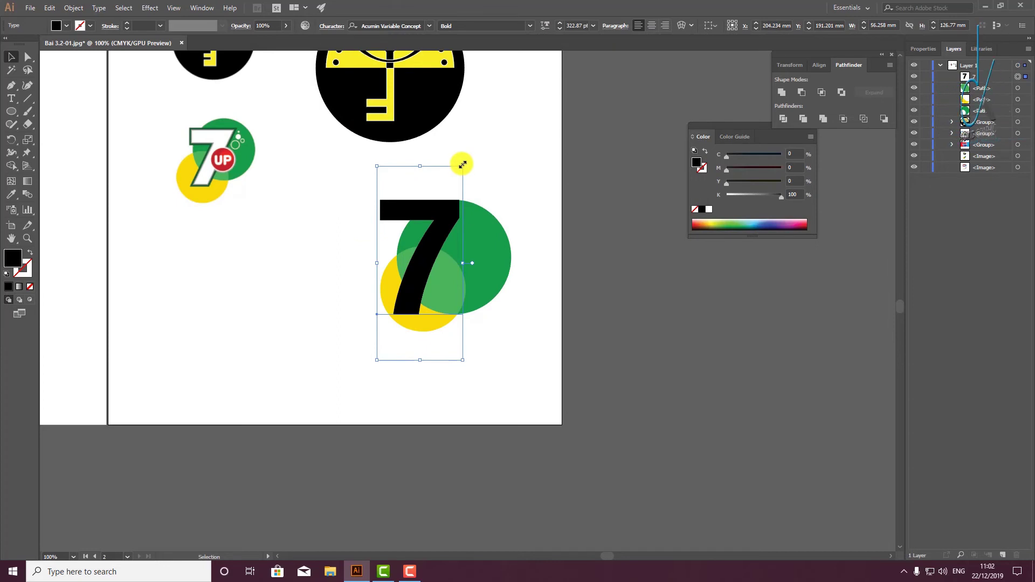
pyautogui.moveTo(462, 165); pyautogui.dragTo(450, 192)
pyautogui.moveTo(441, 244); pyautogui.dragTo(448, 234)
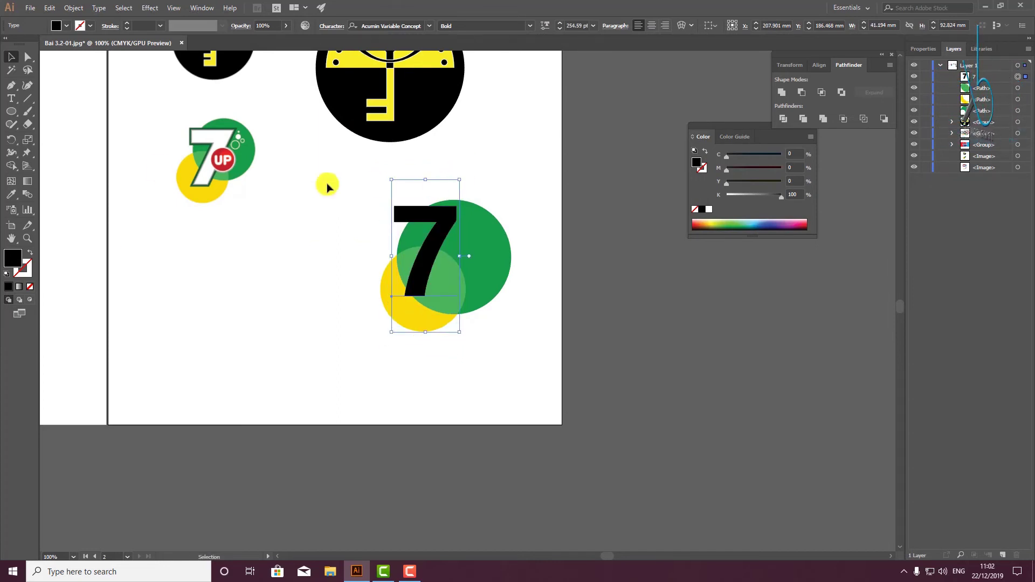
# Compare the resized 7 with the 7UP reference using zoom and full-screen view
pyautogui.scroll(3, 237, 143)
pyautogui.scroll(2, 310, 116)
pyautogui.scroll(1, 238, 120)
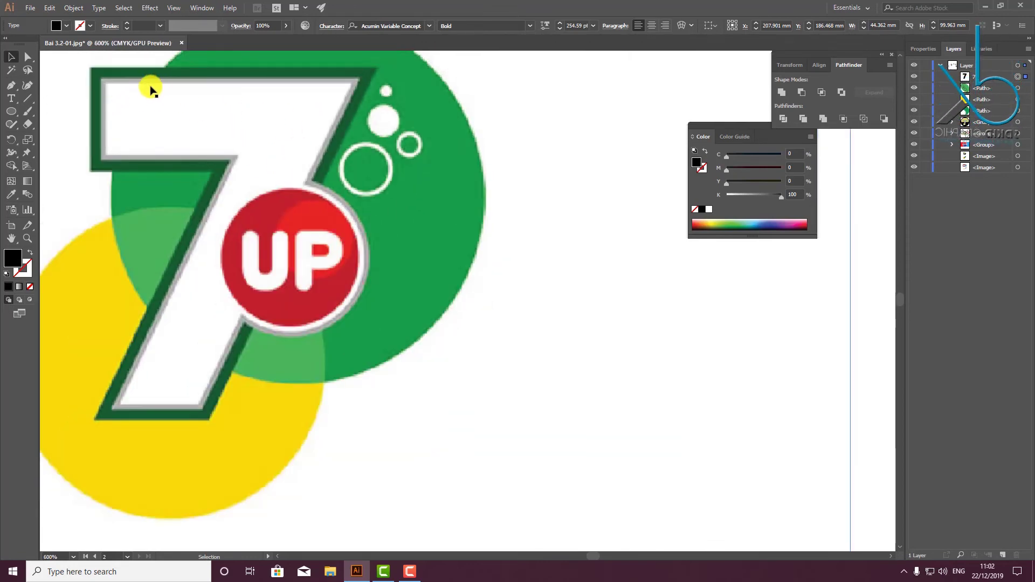
pyautogui.scroll(-2, 151, 91)
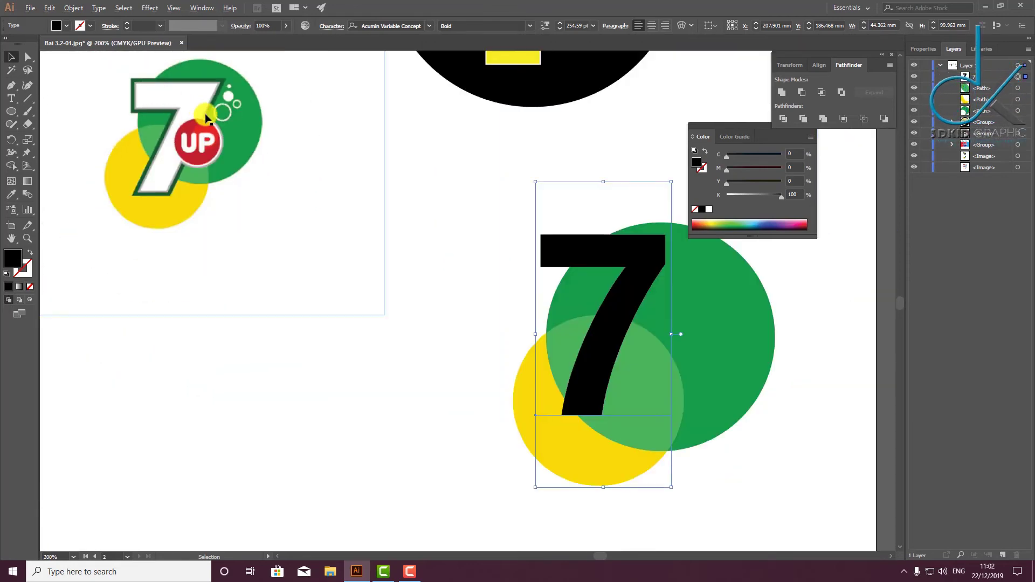
pyautogui.scroll(-1, 206, 117)
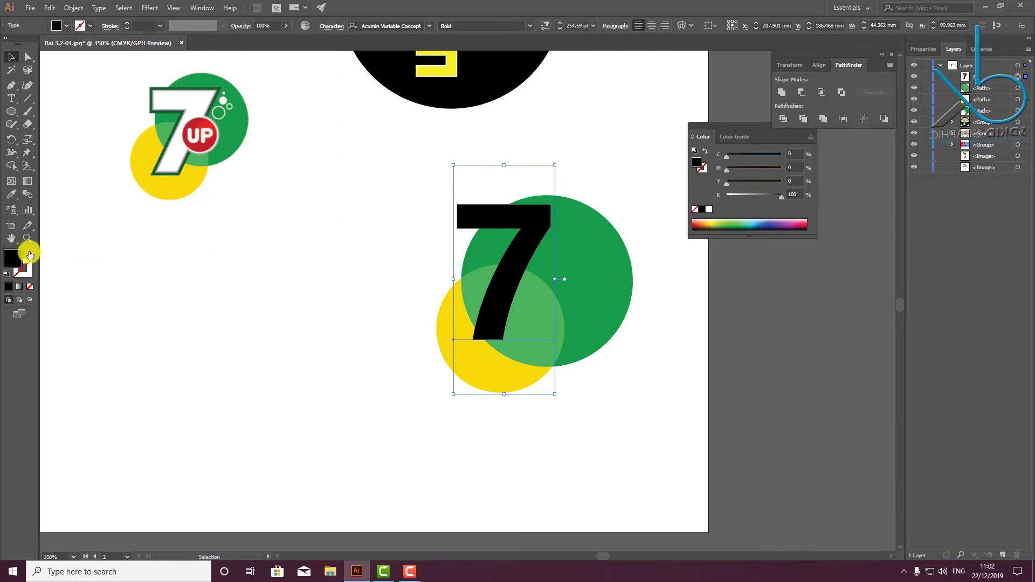
pyautogui.press('f')
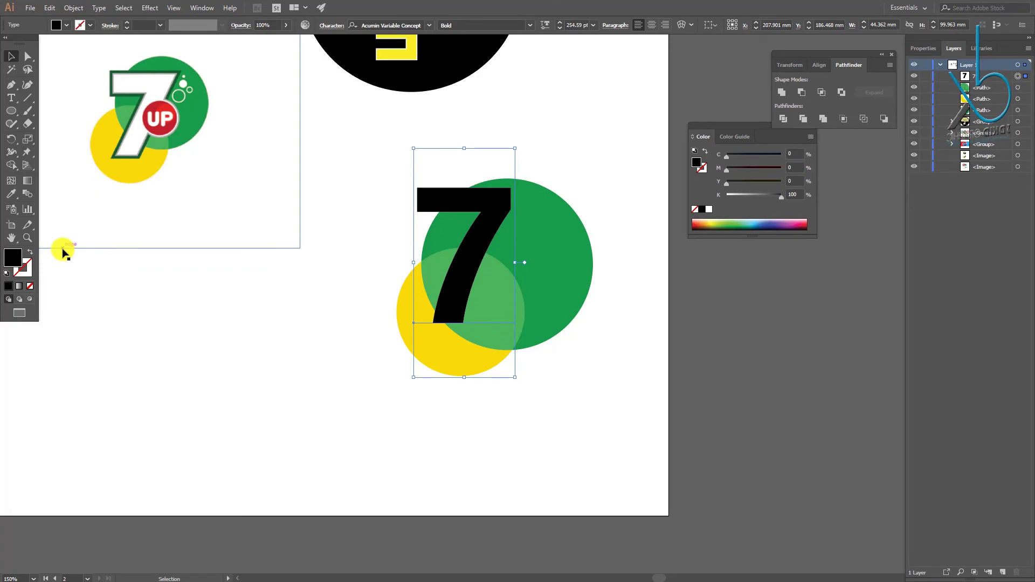
pyautogui.hotkey('shift', 'f')
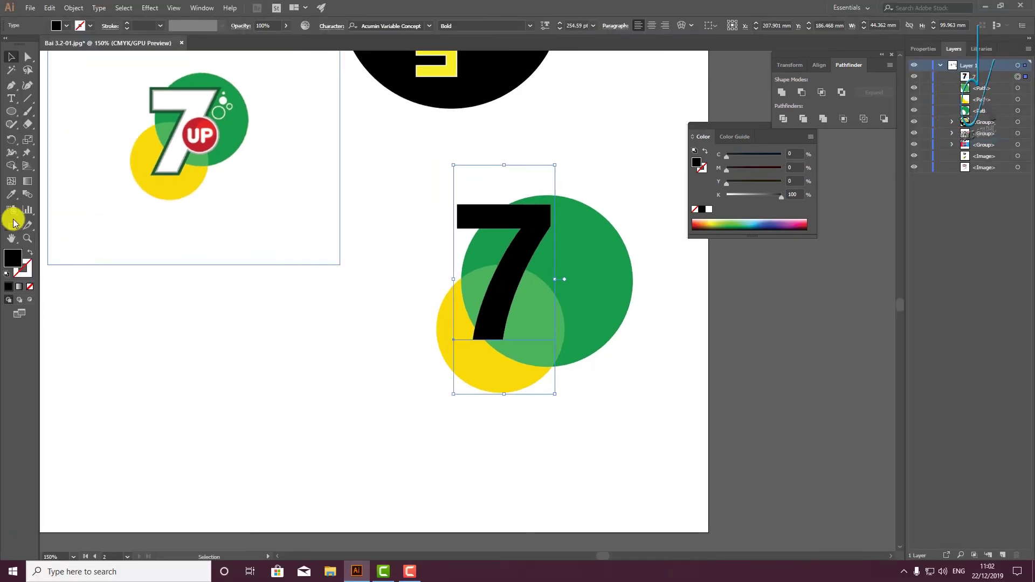
# Give the 7 a dark grey #3D3D3D outline and a white fill
pyautogui.doubleClick(13, 258)
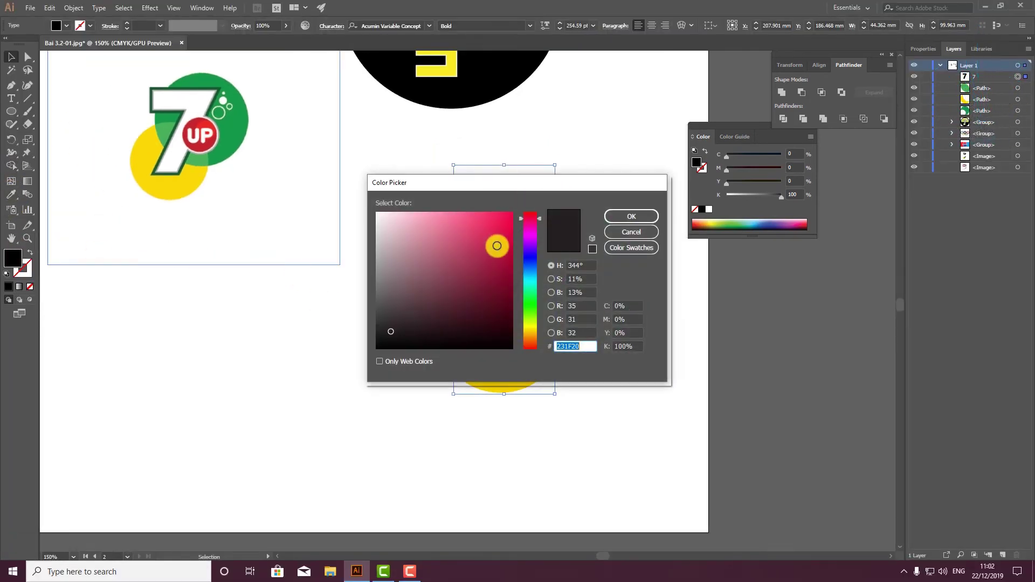
pyautogui.moveTo(386, 312); pyautogui.dragTo(363, 316)
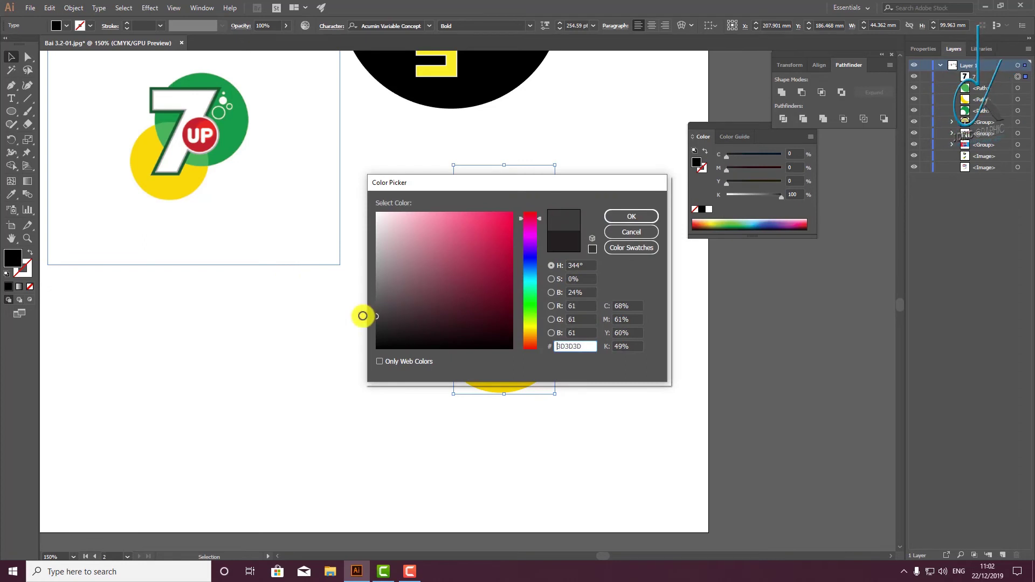
pyautogui.click(646, 216)
pyautogui.click(30, 254)
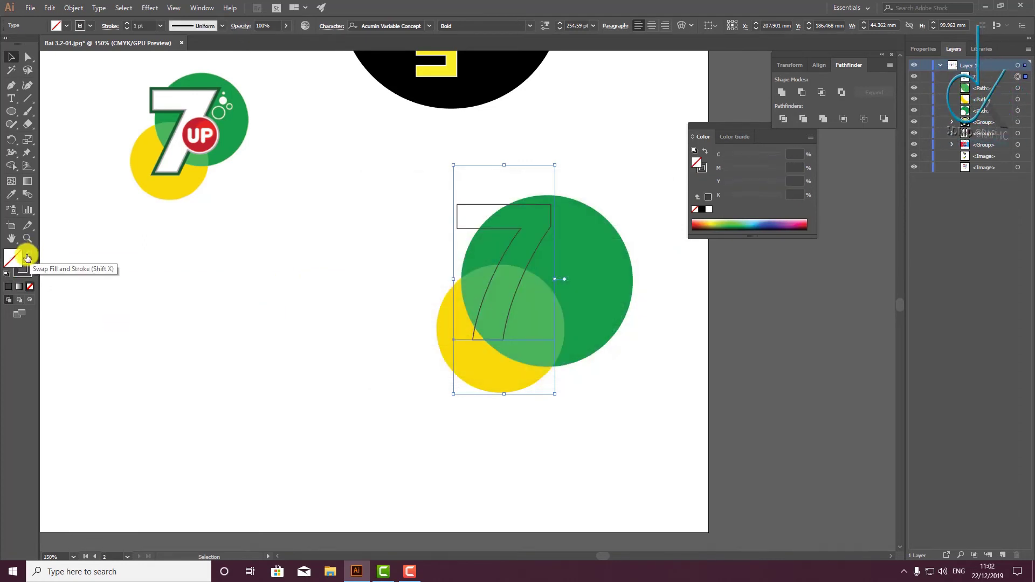
pyautogui.doubleClick(12, 258)
pyautogui.moveTo(438, 253); pyautogui.dragTo(367, 212)
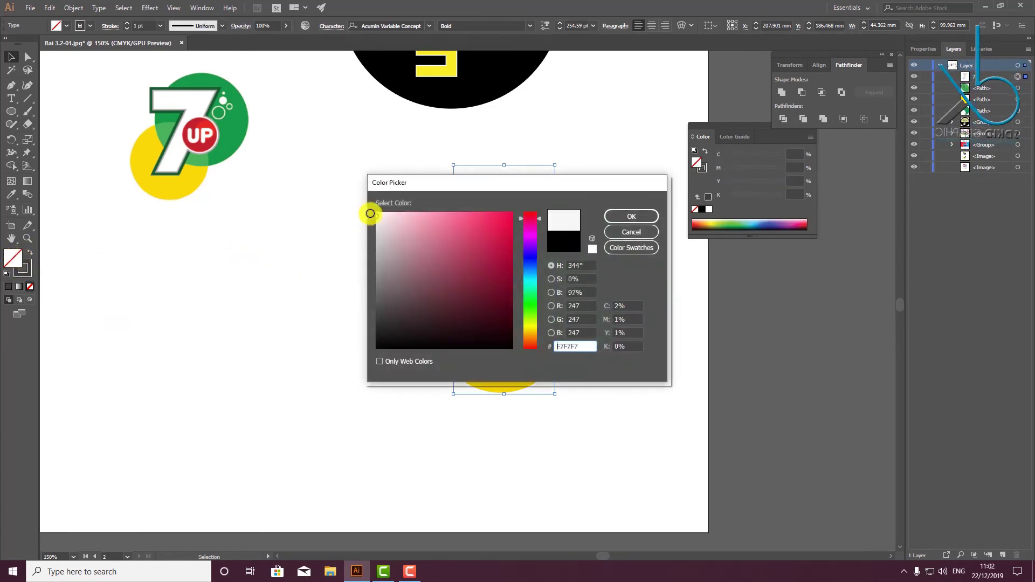
pyautogui.click(633, 217)
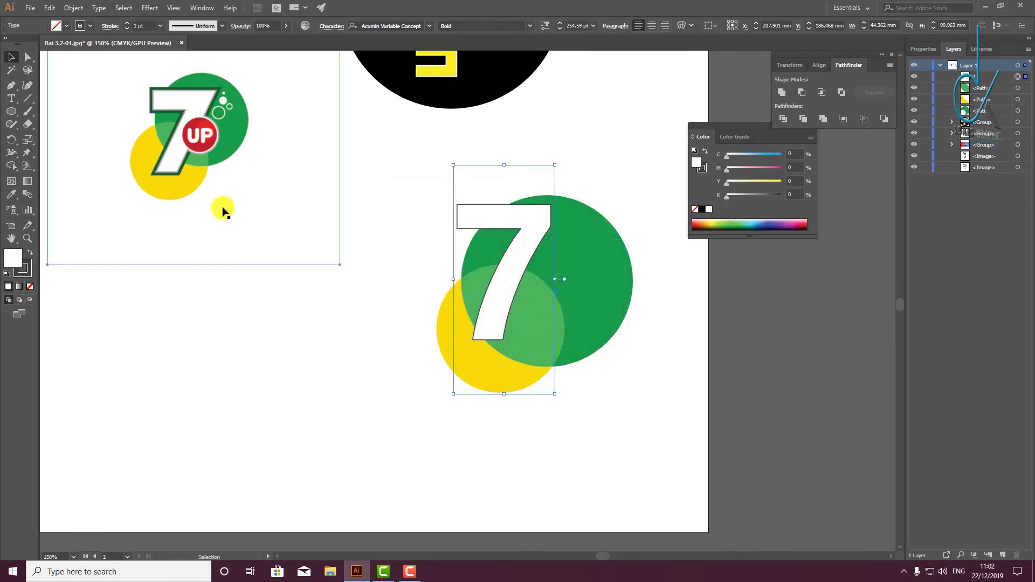
# Nudge the white 7 down into place over the circles
pyautogui.click(540, 219)
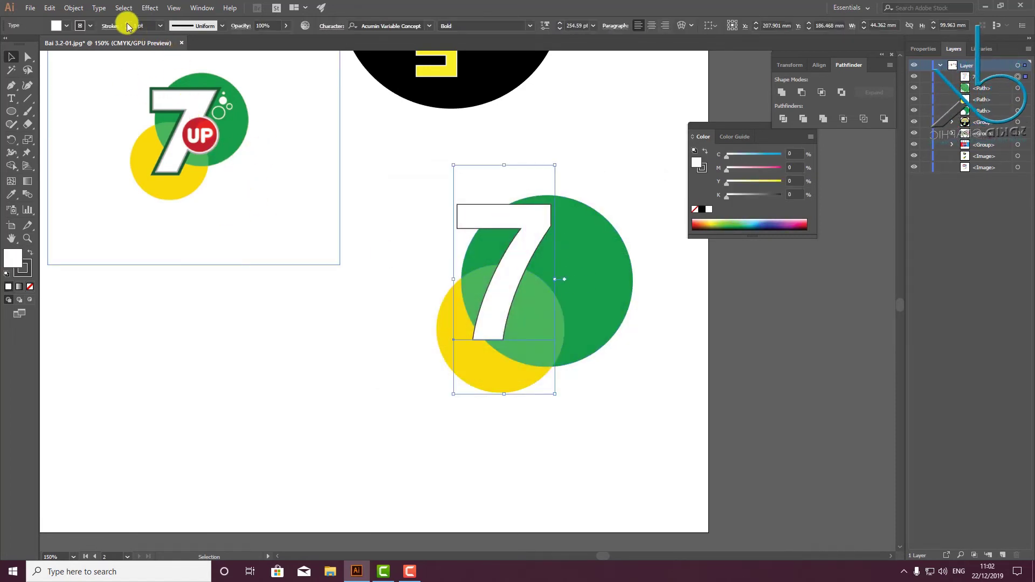
pyautogui.click(492, 97)
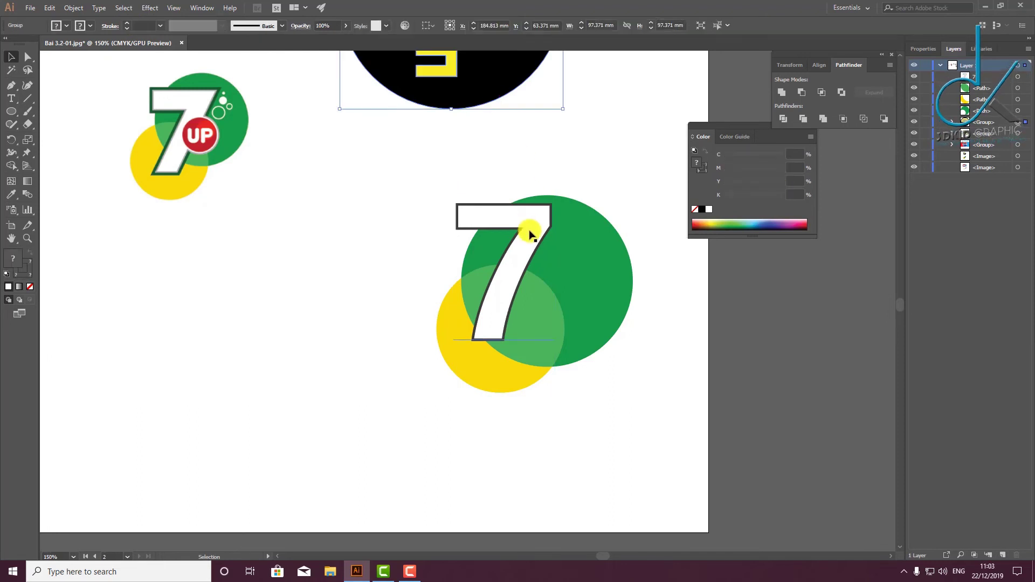
pyautogui.moveTo(533, 230); pyautogui.dragTo(531, 246)
pyautogui.scroll(2, 209, 123)
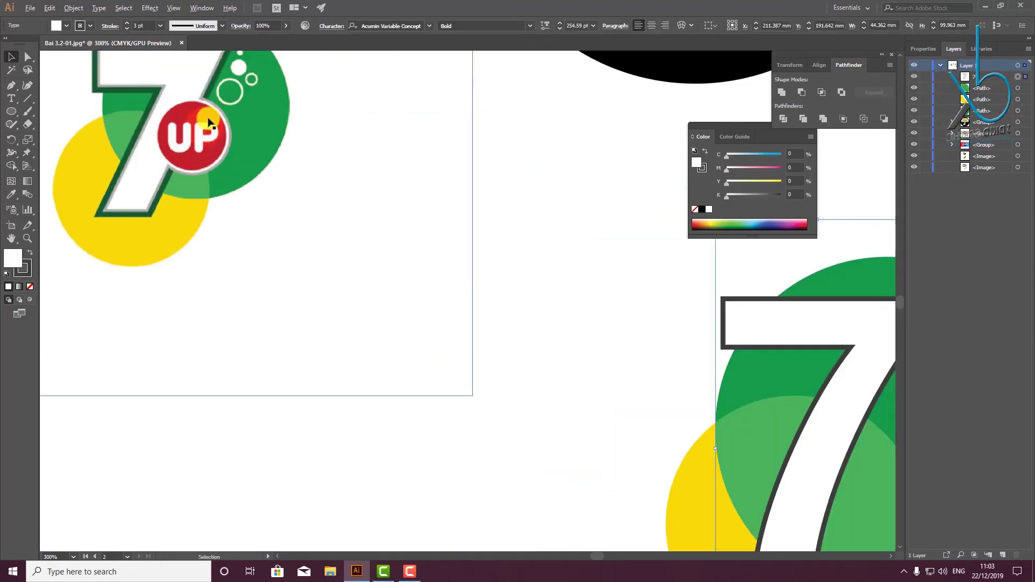
pyautogui.scroll(-1, 217, 107)
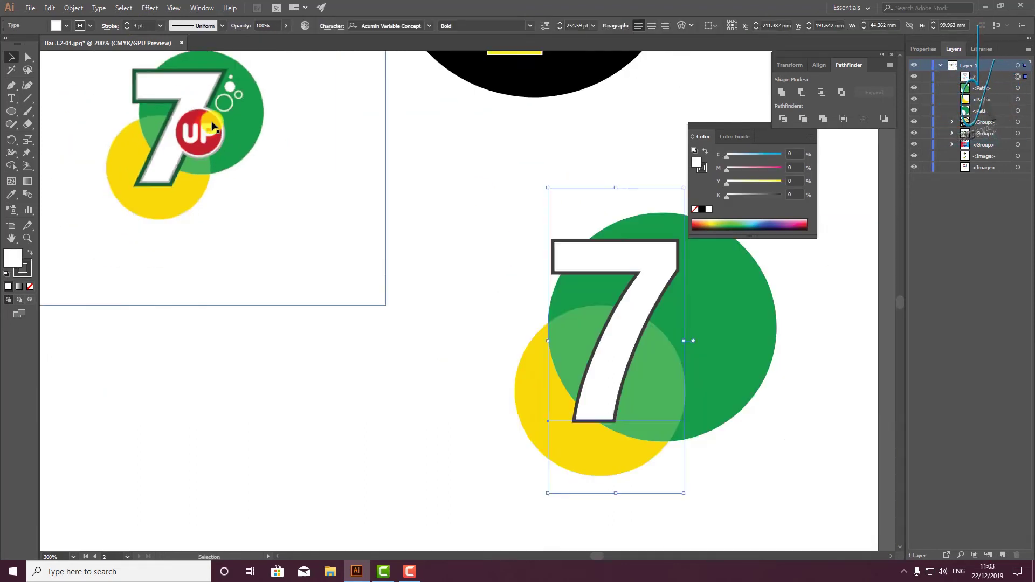
pyautogui.scroll(-1, 219, 118)
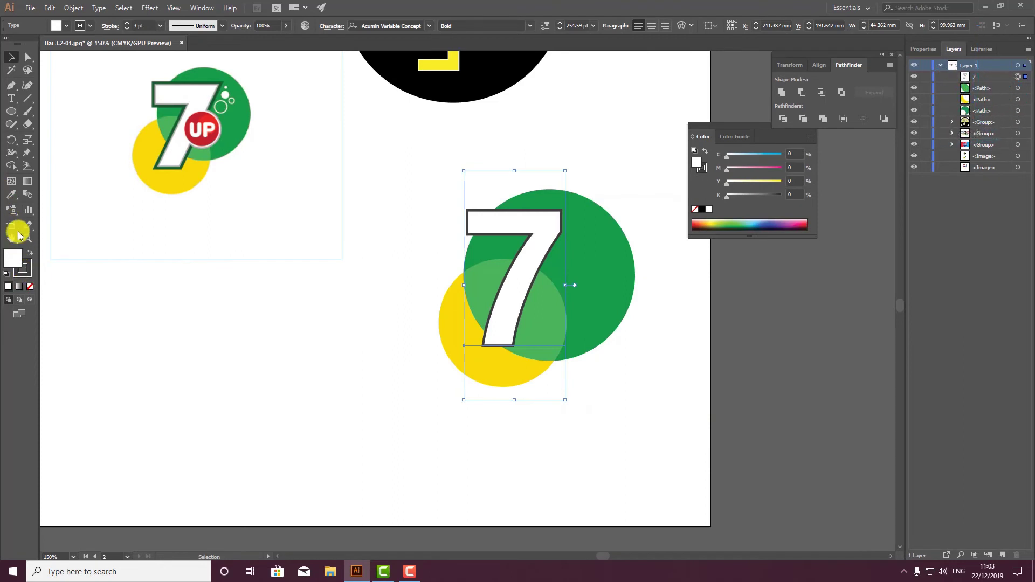
# Draw a white circle and move it up into the curve of the 7's stem
pyautogui.click(11, 111)
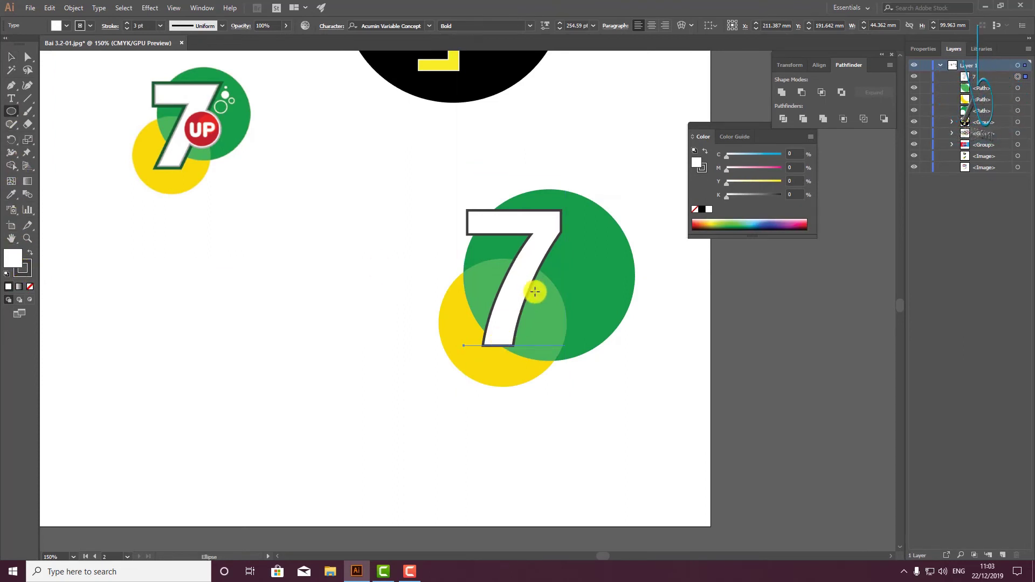
pyautogui.moveTo(544, 303); pyautogui.dragTo(515, 274)
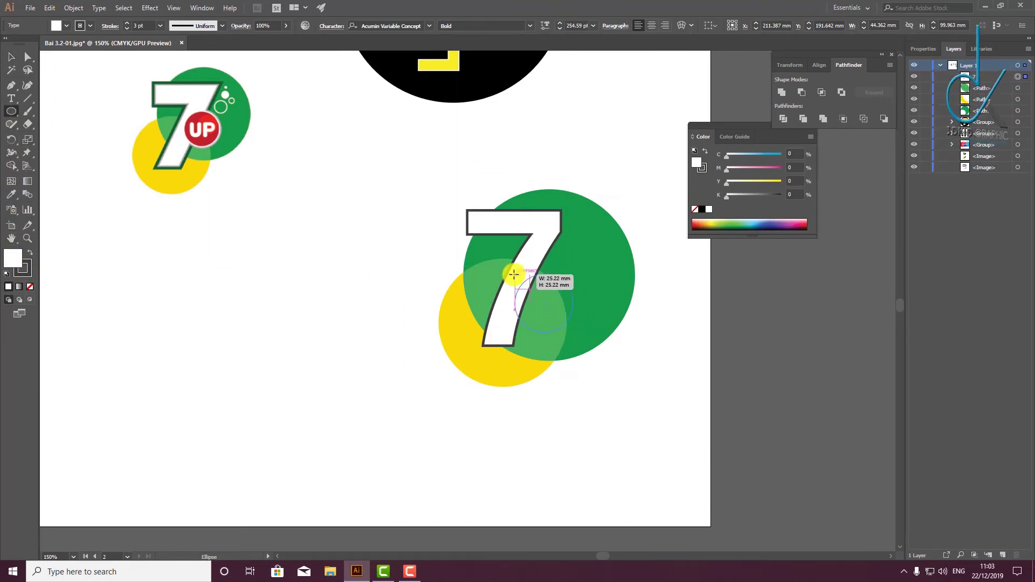
pyautogui.click(11, 57)
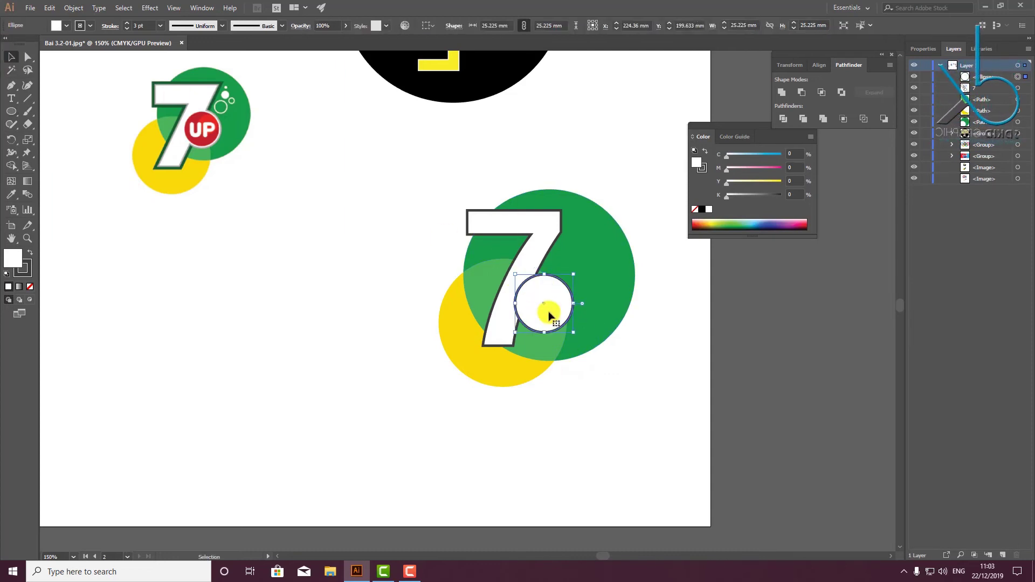
pyautogui.moveTo(546, 308); pyautogui.dragTo(543, 291)
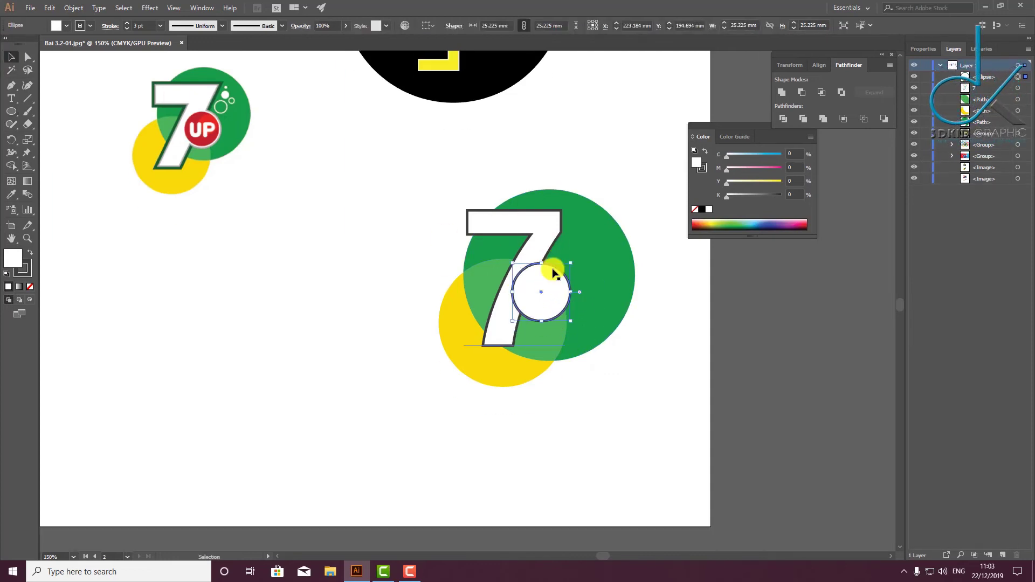
pyautogui.scroll(-1, 550, 226)
# Convert the 7 text into outlines with Create Outlines
pyautogui.click(523, 213)
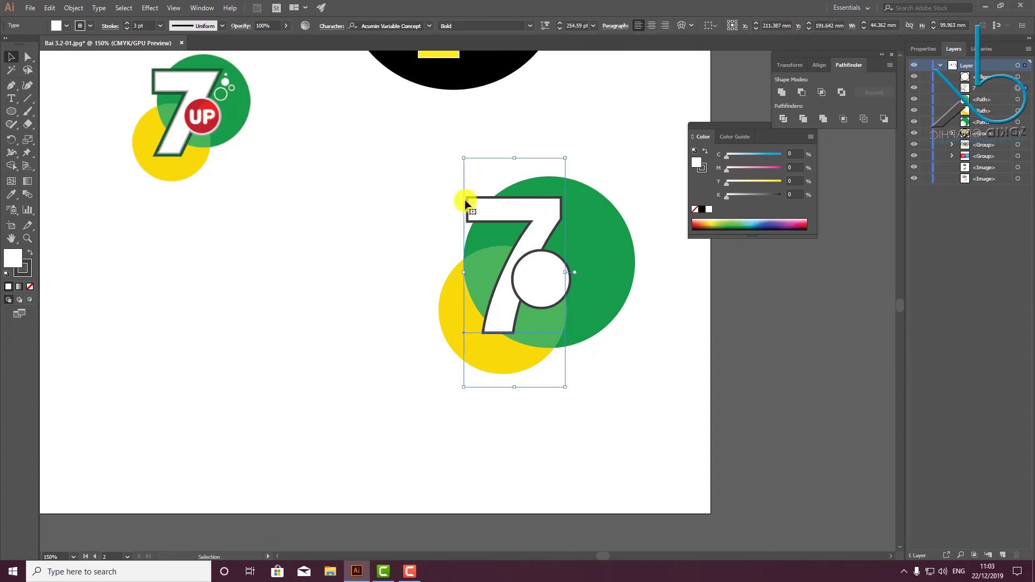
pyautogui.rightClick(507, 216)
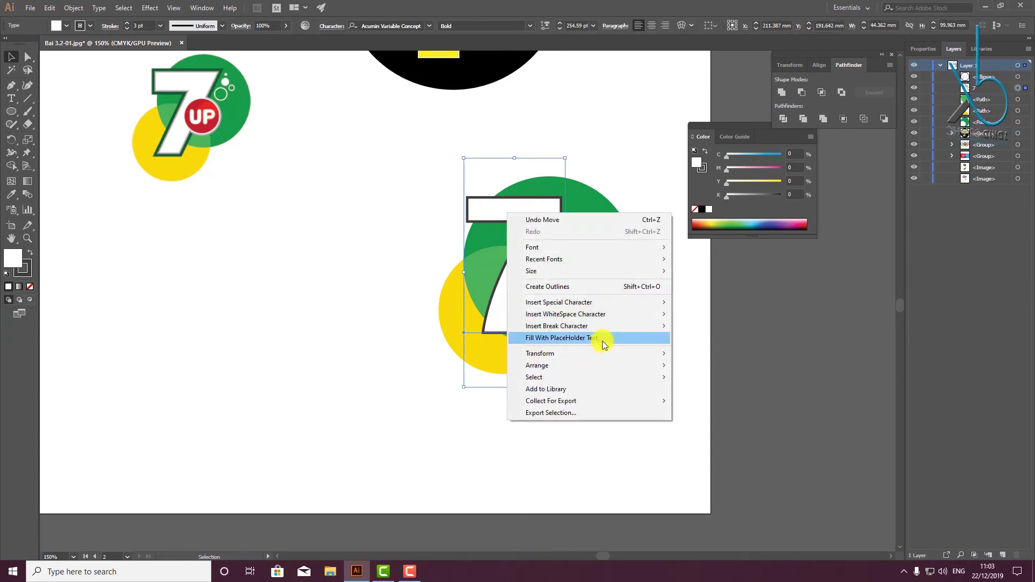
pyautogui.click(603, 286)
# Merge the outlined 7 and the circle with Pathfinder Unite and shift the result slightly left
pyautogui.click(536, 281)
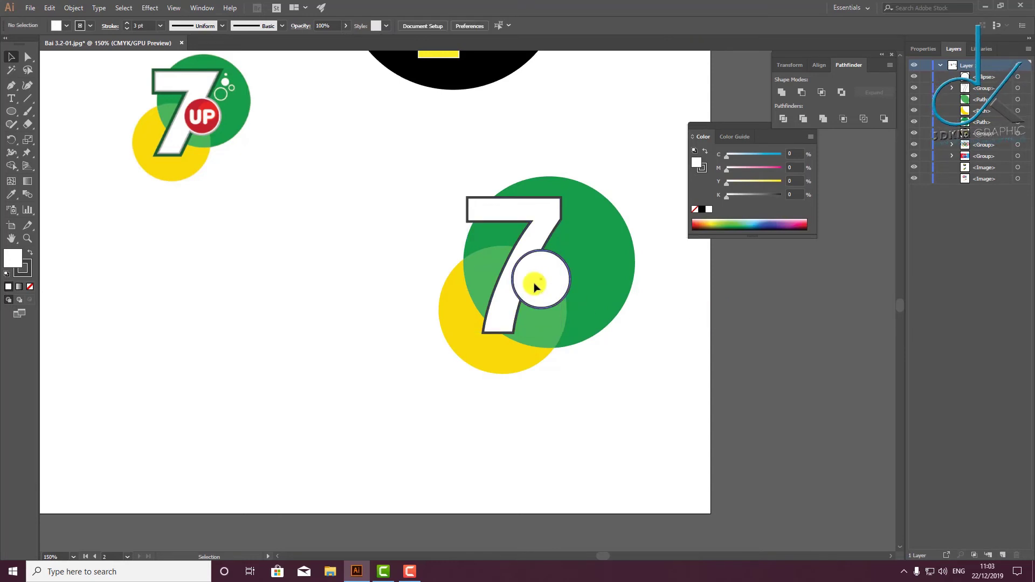
pyautogui.keyDown('shift'); pyautogui.click(537, 232); pyautogui.keyUp('shift')
pyautogui.click(650, 339)
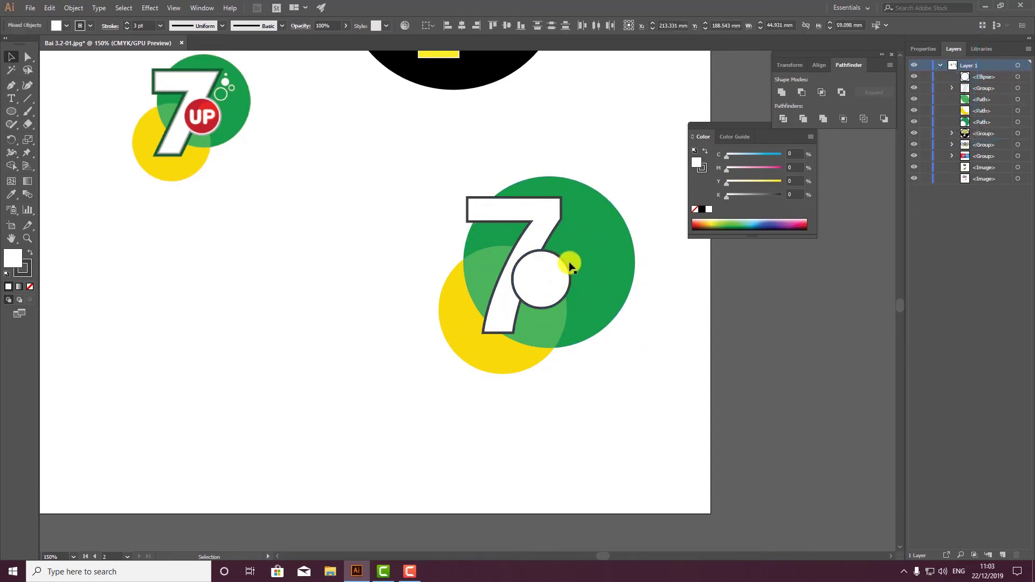
pyautogui.click(561, 261)
pyautogui.click(542, 217)
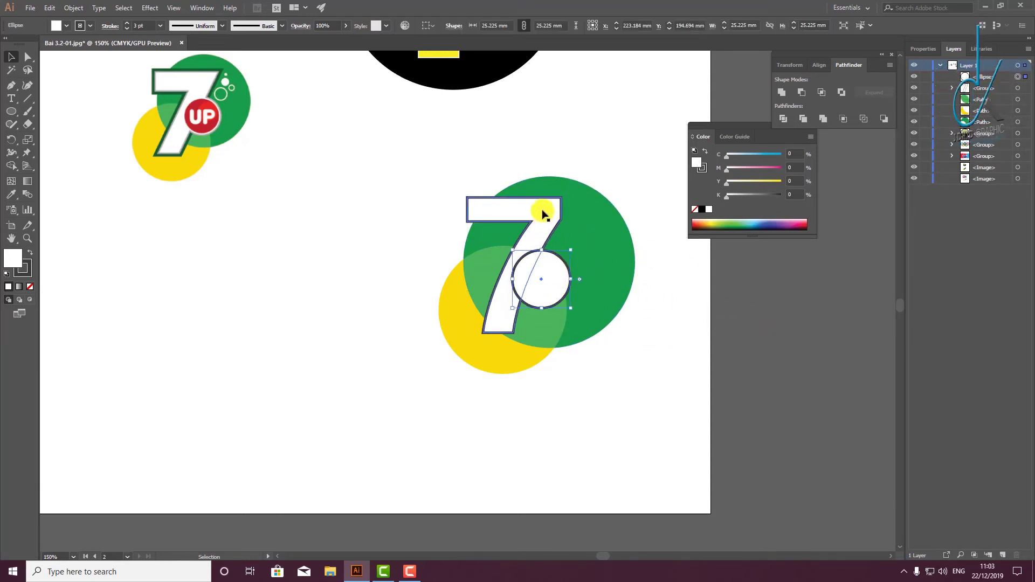
pyautogui.click(560, 277)
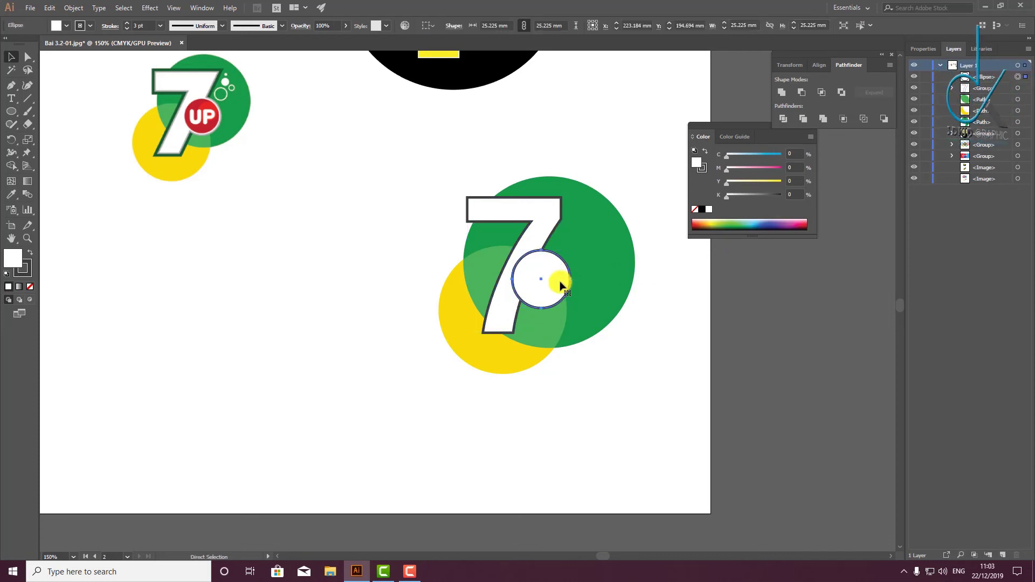
pyautogui.keyDown('shift'); pyautogui.click(550, 277); pyautogui.keyUp('shift')
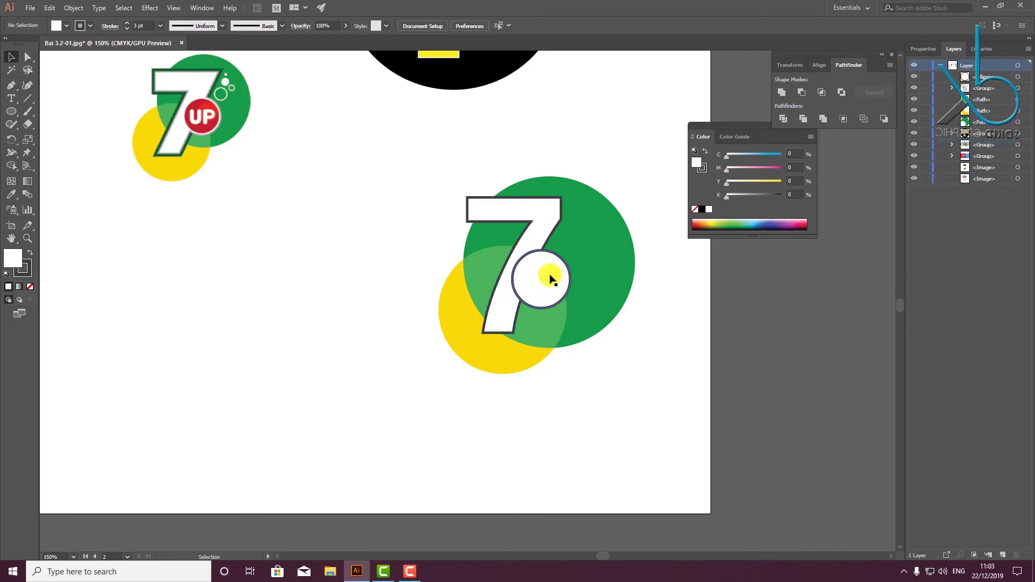
pyautogui.keyDown('shift'); pyautogui.click(549, 230); pyautogui.keyUp('shift')
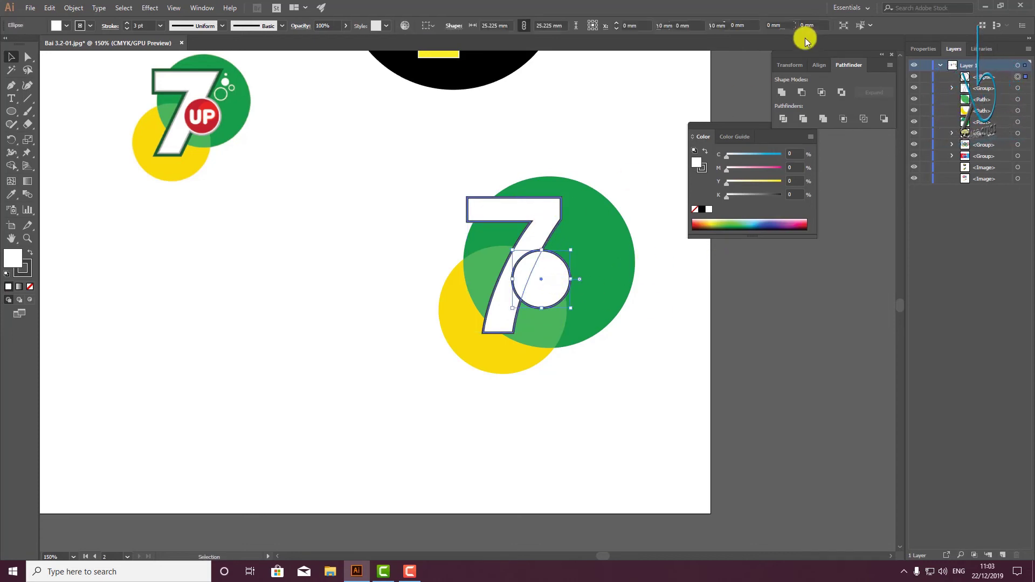
pyautogui.click(781, 92)
pyautogui.click(572, 276)
pyautogui.moveTo(551, 228); pyautogui.dragTo(542, 228)
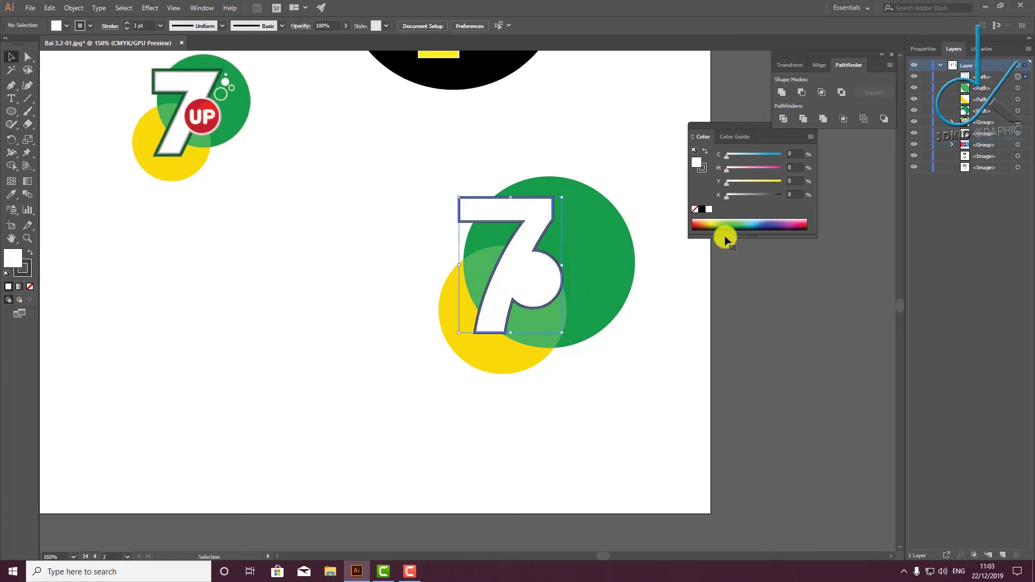
# Undo the merge so the 7 and white circle are separate shapes again
pyautogui.hotkey('ctrl', 'z')
pyautogui.hotkey('ctrl', 'z')
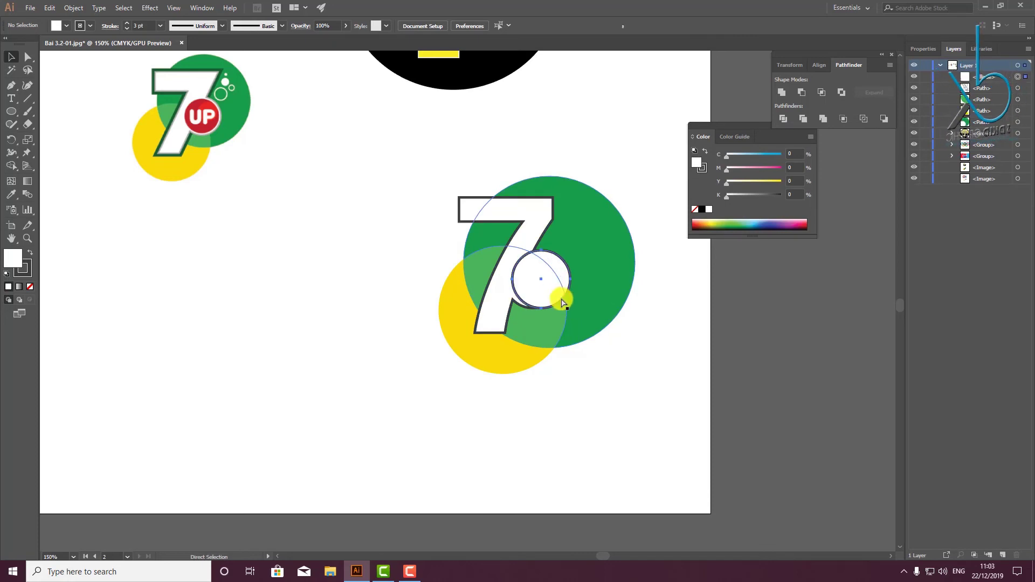
pyautogui.hotkey('ctrl', 'shift', 'z')
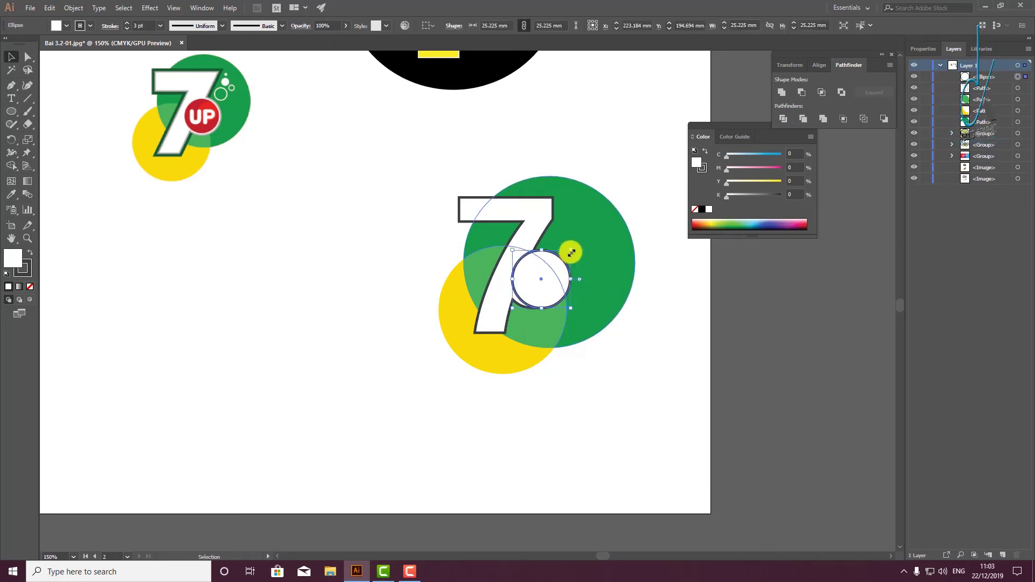
pyautogui.hotkey('ctrl', 'shift', 'z')
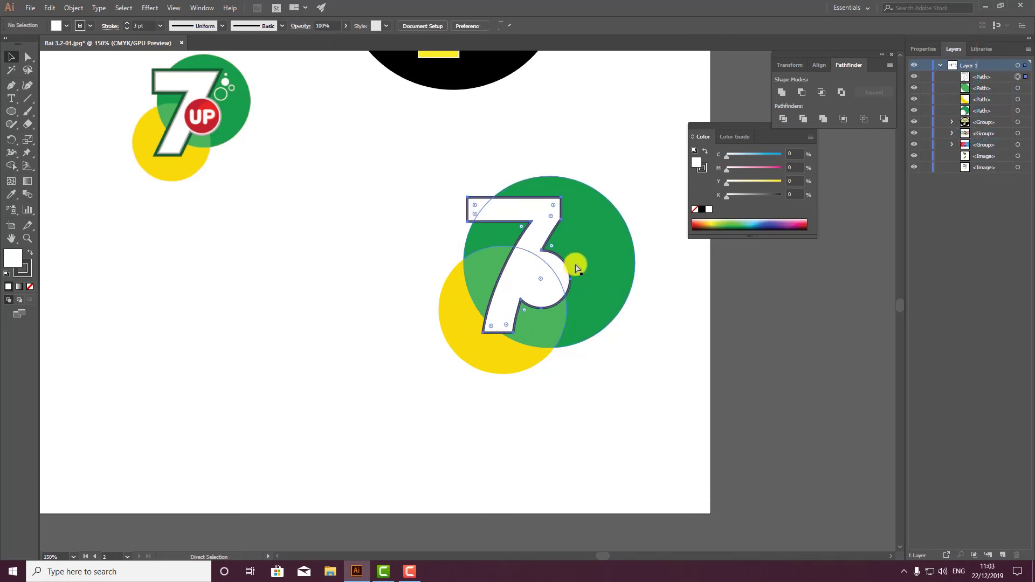
pyautogui.hotkey('ctrl', 'z')
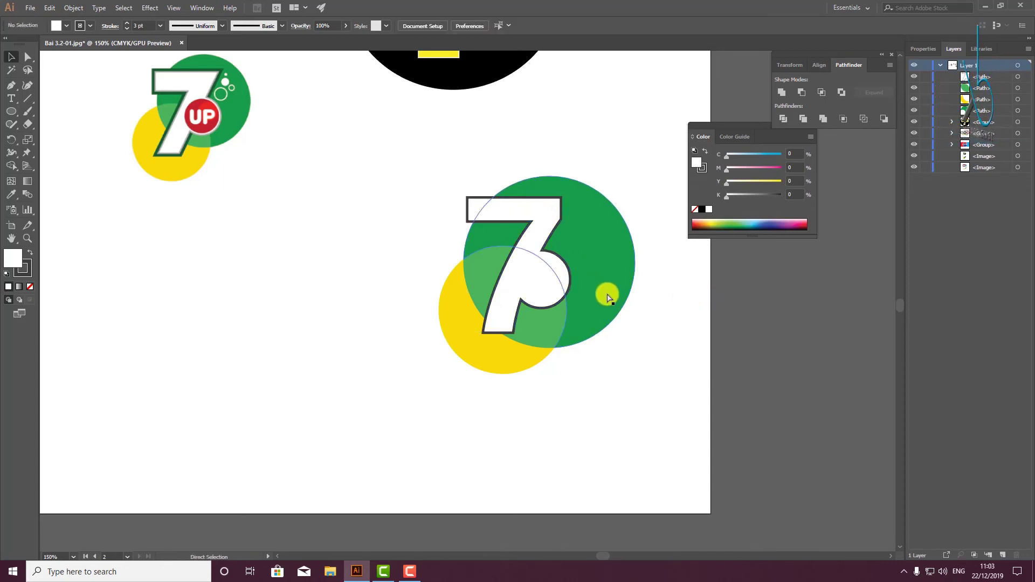
pyautogui.click(543, 261)
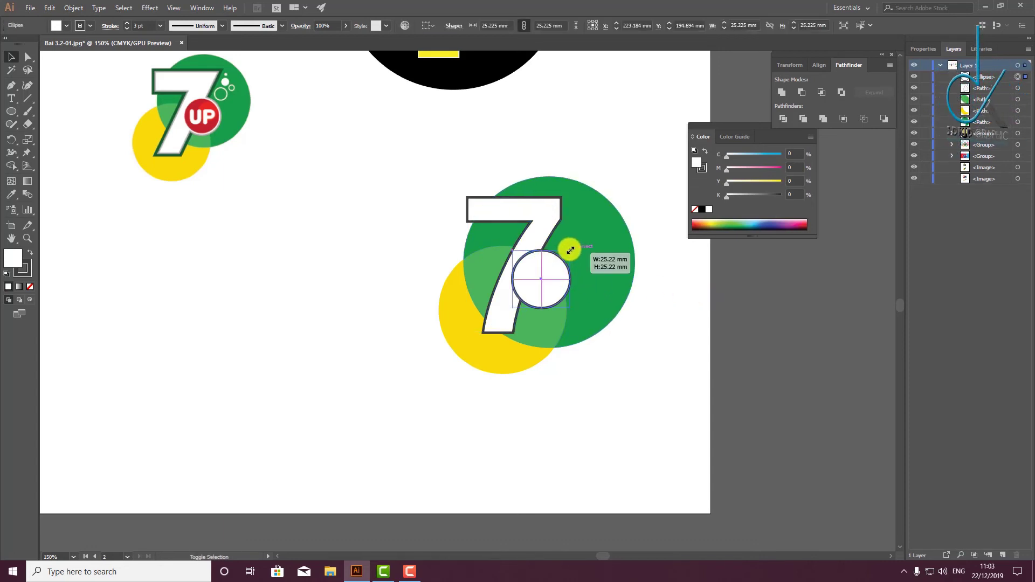
# Shrink the white circle to about 20.6 mm and fill it with the UP circle's red
pyautogui.moveTo(570, 250); pyautogui.dragTo(566, 255)
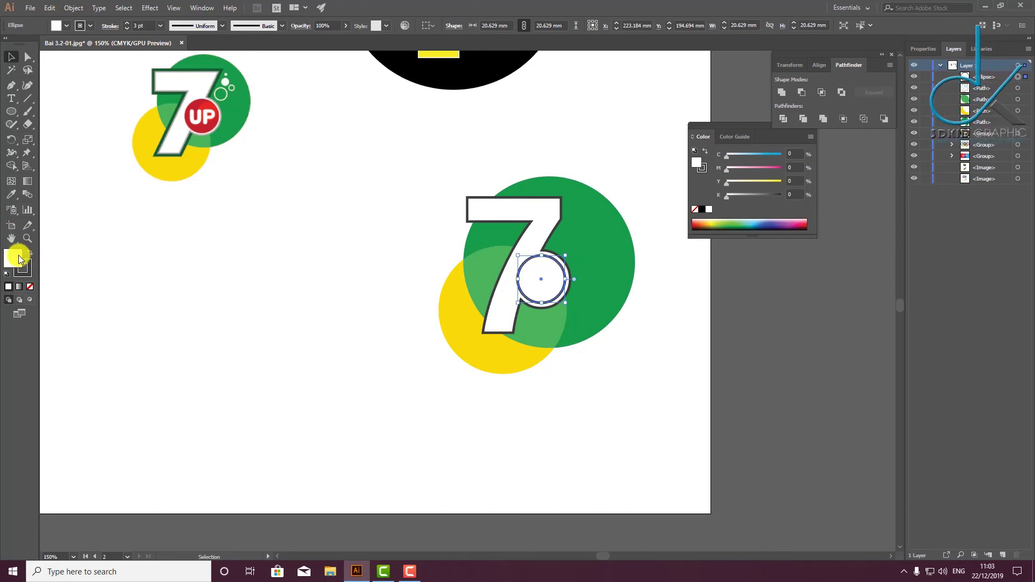
pyautogui.doubleClick(12, 256)
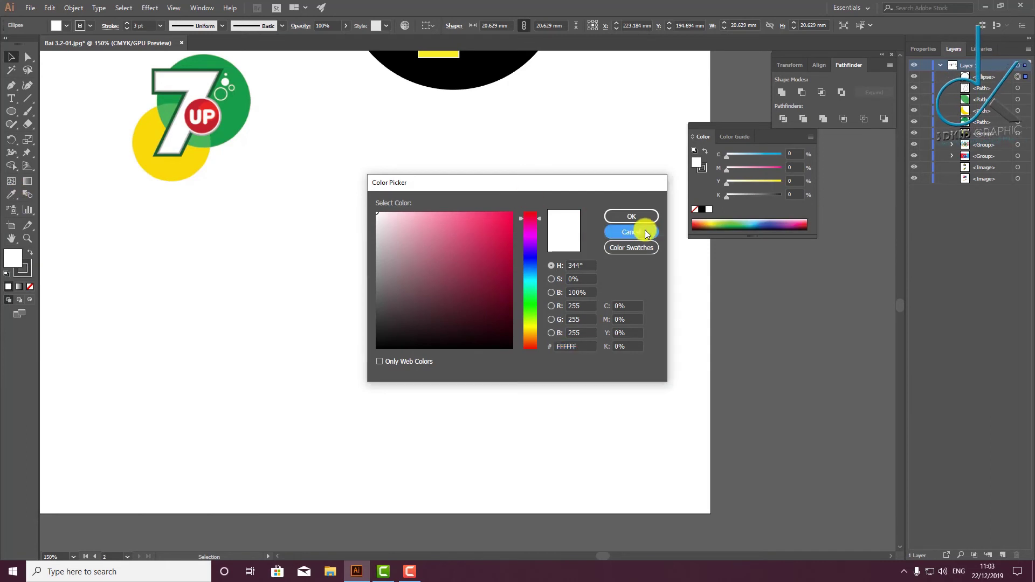
pyautogui.click(631, 216)
pyautogui.click(11, 194)
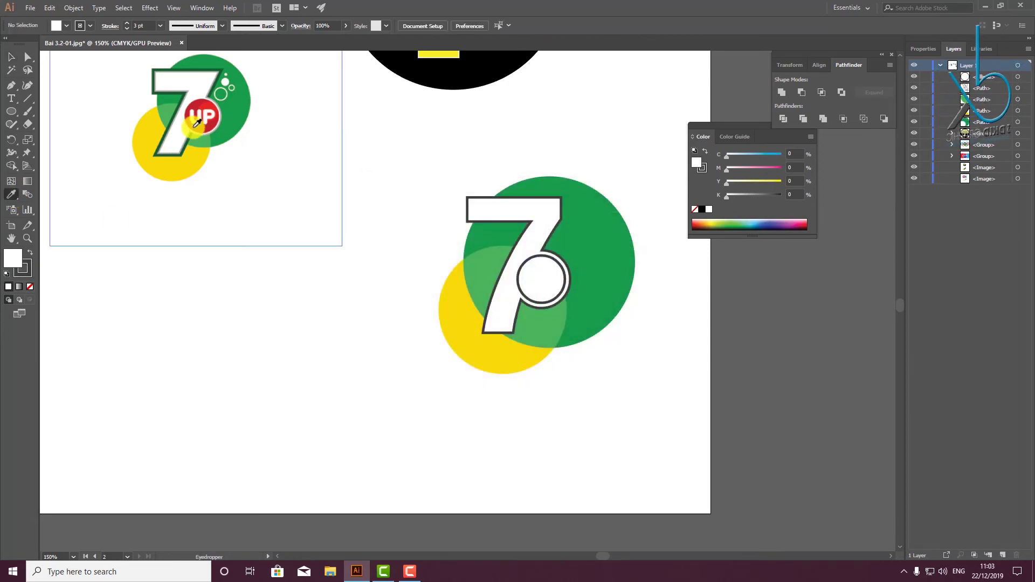
pyautogui.click(195, 121)
pyautogui.press('v')
pyautogui.click(541, 272)
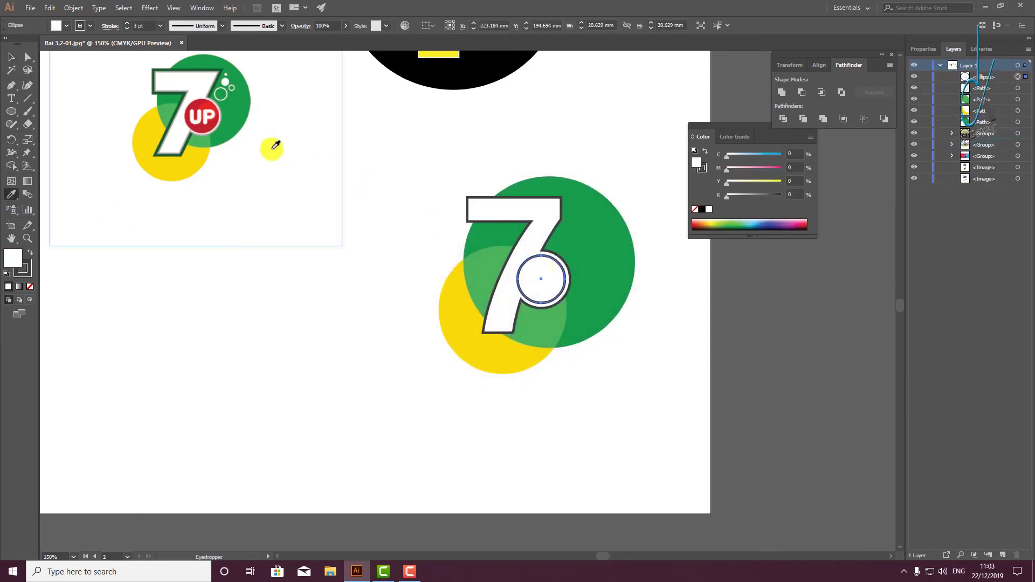
pyautogui.press('i')
pyautogui.click(203, 112)
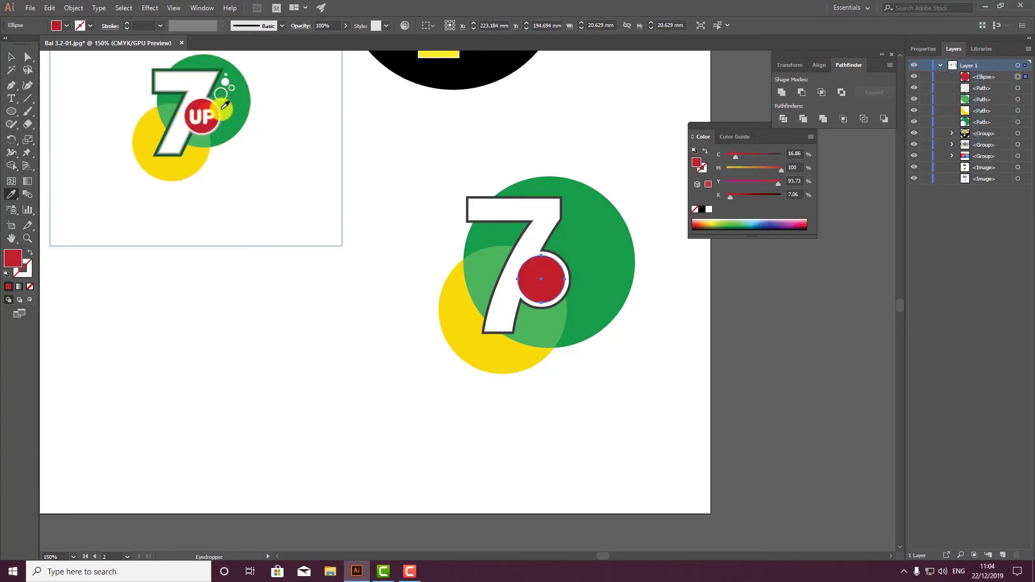
# Paste a smaller copy of the red circle in front and give it the reference's brighter red
pyautogui.scroll(1, 108, 86)
pyautogui.click(11, 56)
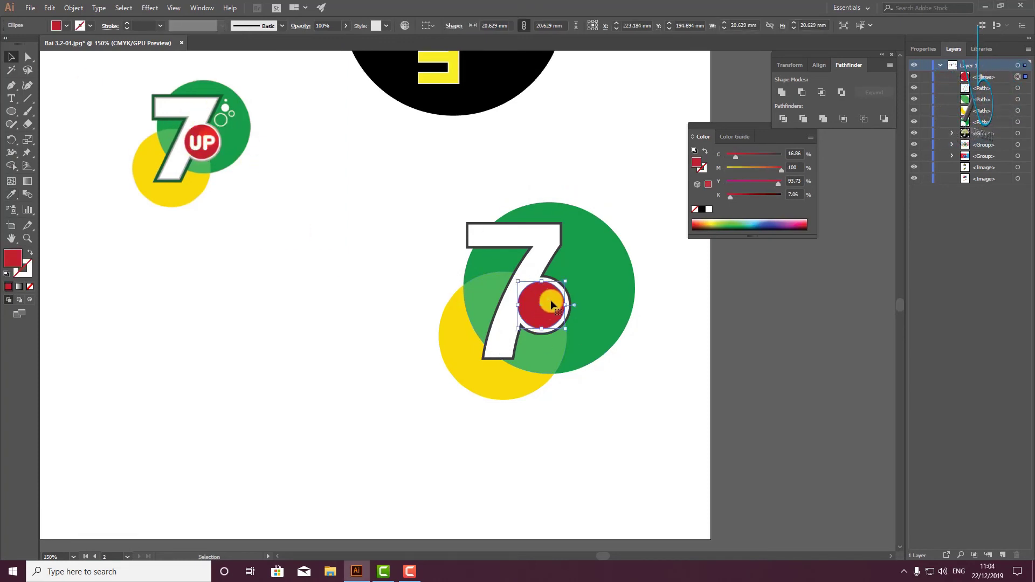
pyautogui.hotkey('ctrl', 'shift', 'a')
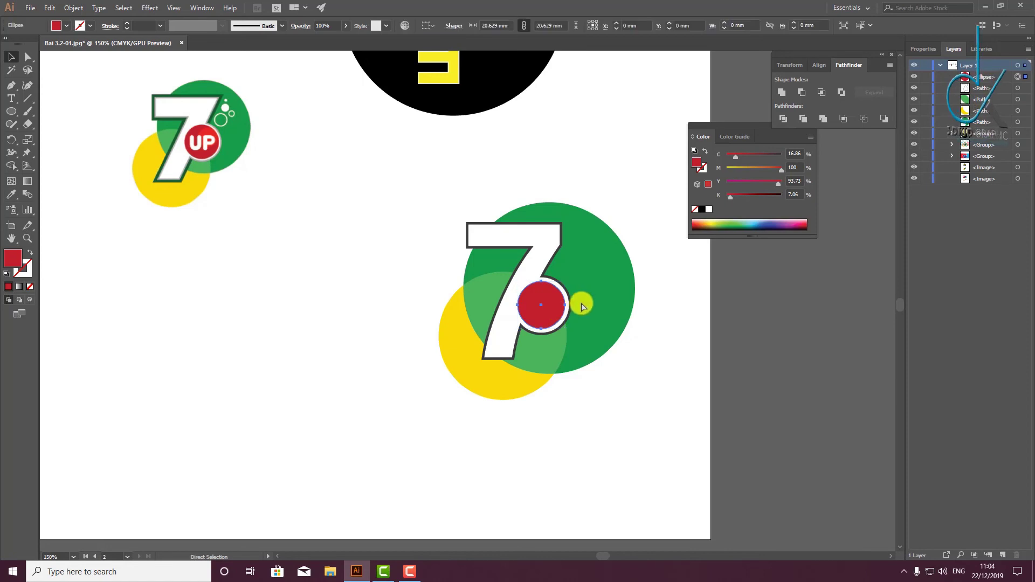
pyautogui.hotkey('ctrl', 'c')
pyautogui.hotkey('ctrl', 'f')
pyautogui.moveTo(517, 329); pyautogui.dragTo(547, 304)
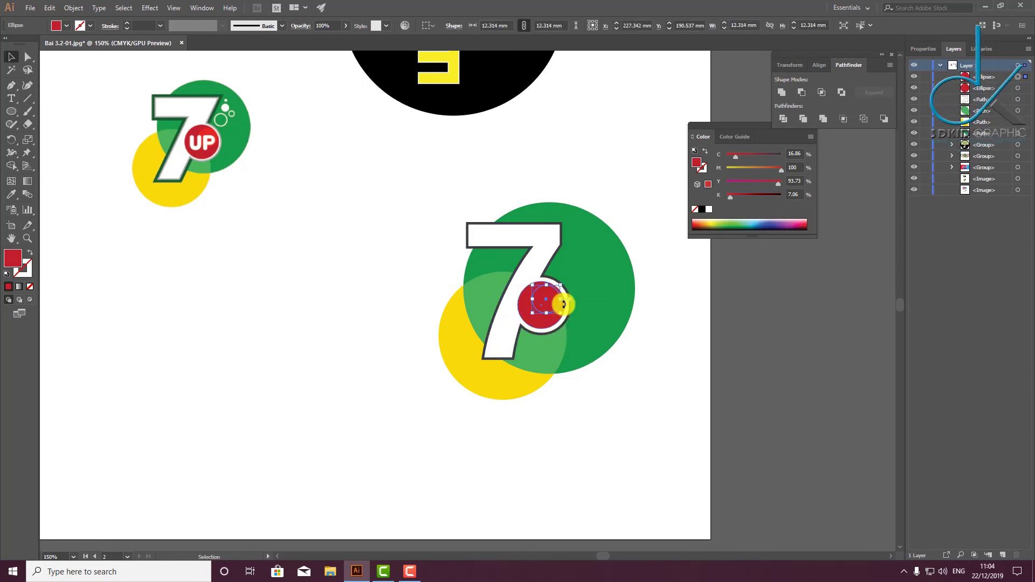
pyautogui.click(13, 194)
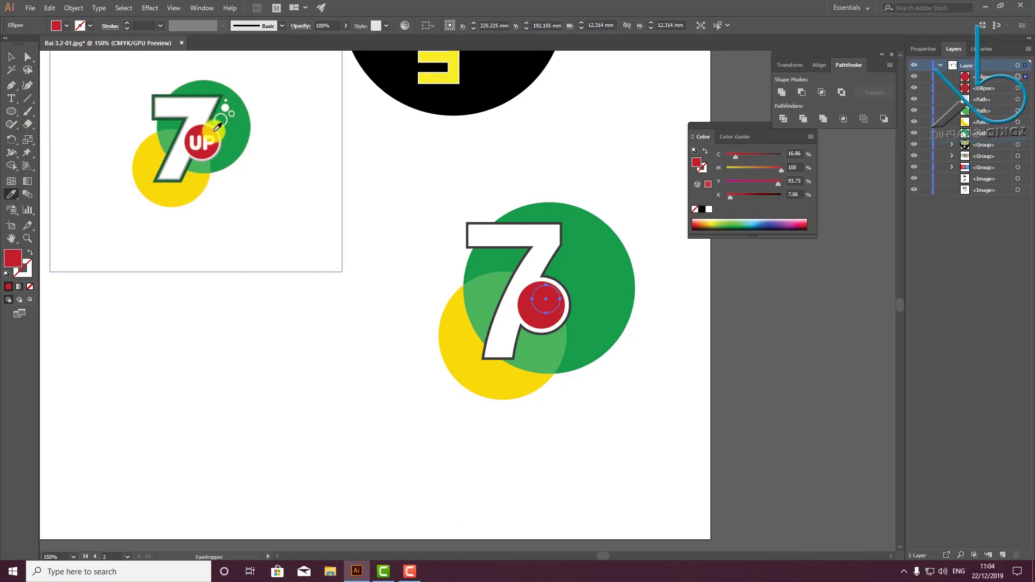
pyautogui.click(204, 135)
pyautogui.click(10, 62)
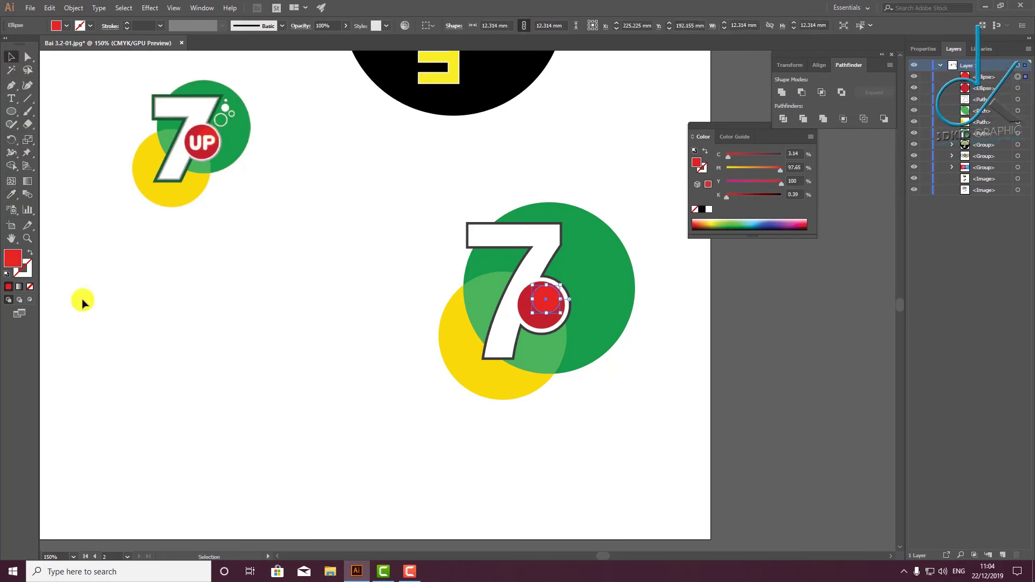
pyautogui.click(12, 99)
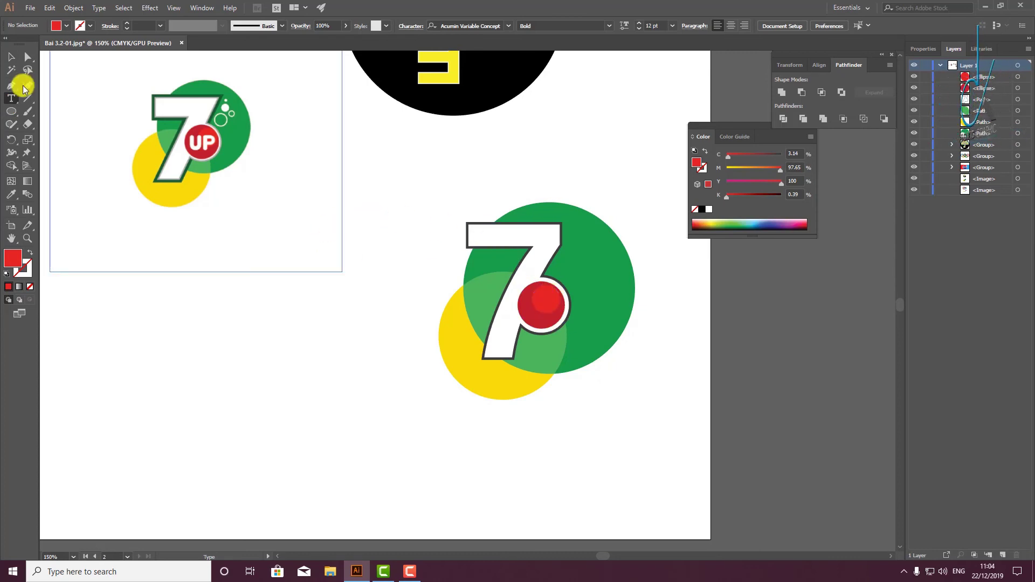
pyautogui.click(11, 56)
pyautogui.scroll(2, 231, 121)
pyautogui.scroll(2, 162, 103)
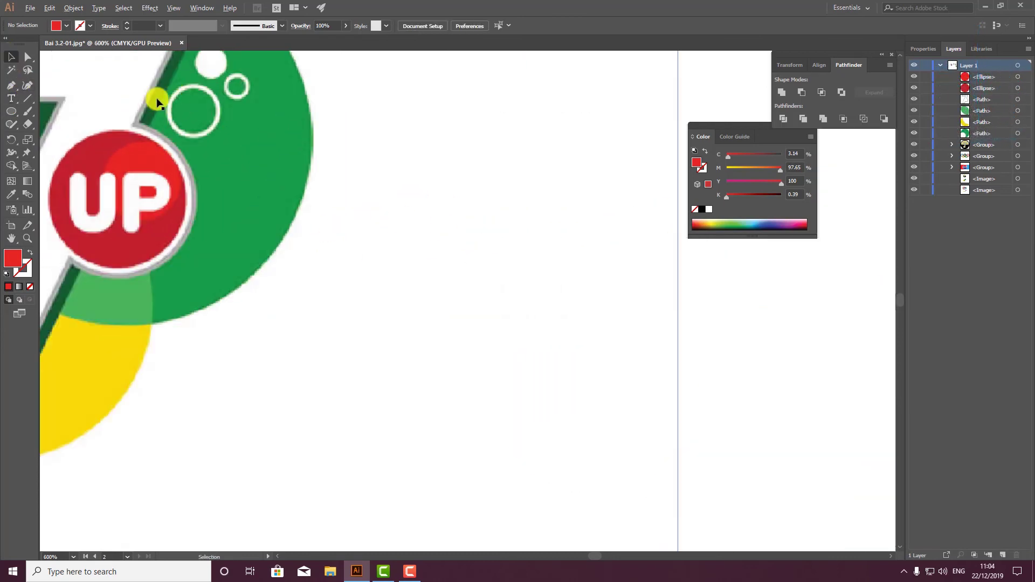
pyautogui.scroll(-3, 146, 124)
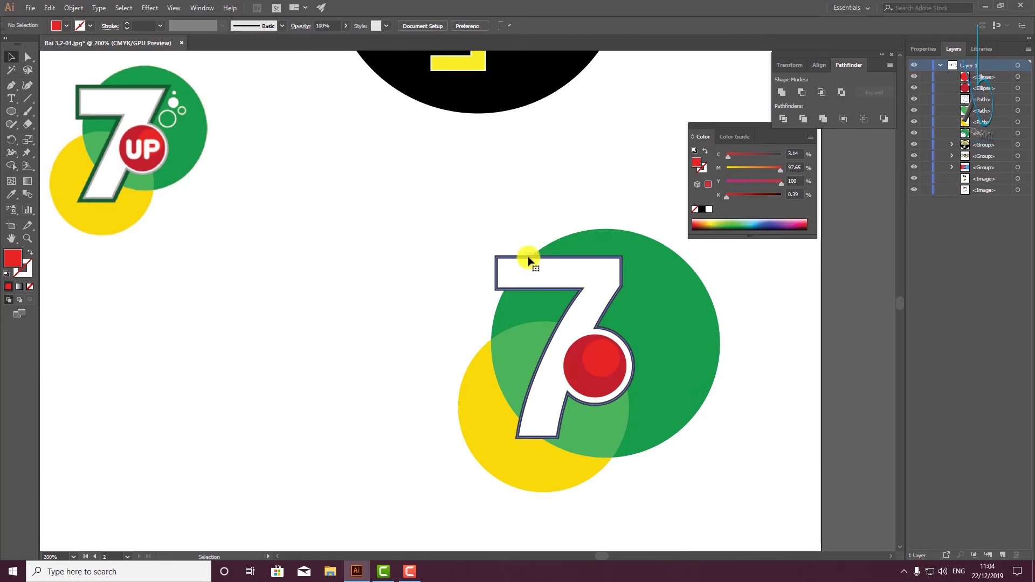
pyautogui.click(561, 266)
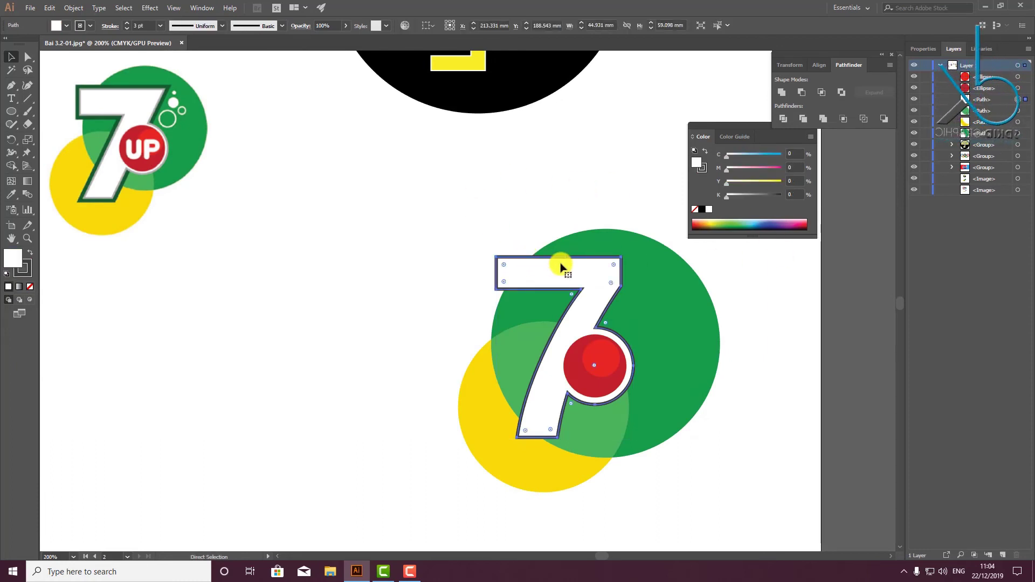
pyautogui.press('v')
pyautogui.hotkey('ctrl', 'c')
pyautogui.hotkey('ctrl', 'f')
pyautogui.moveTo(634, 259); pyautogui.dragTo(641, 247)
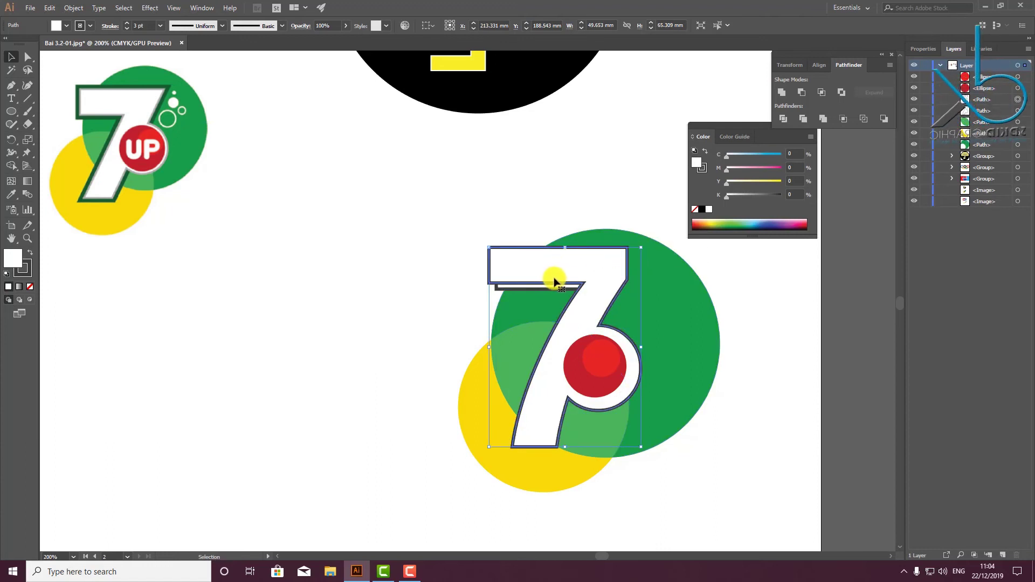
pyautogui.hotkey('ctrl', '[')
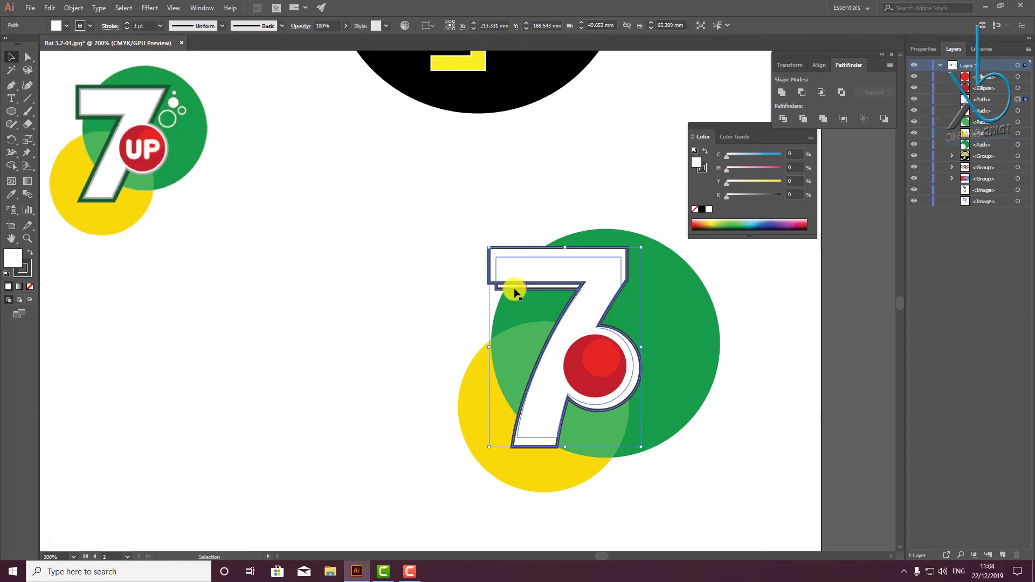
pyautogui.hotkey('ctrl', ']')
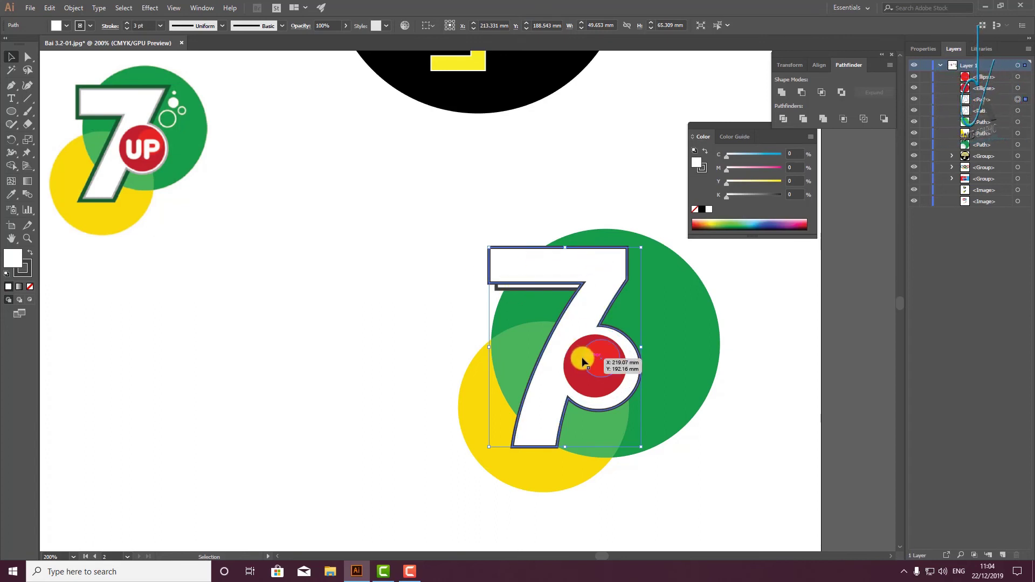
pyautogui.hotkey('ctrl', 'z')
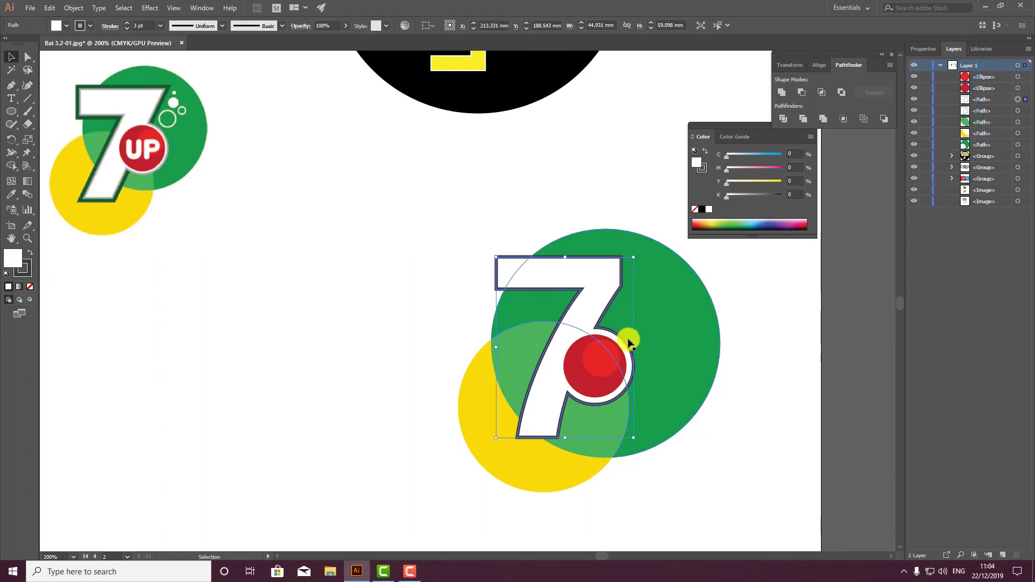
pyautogui.moveTo(596, 291); pyautogui.dragTo(454, 291)
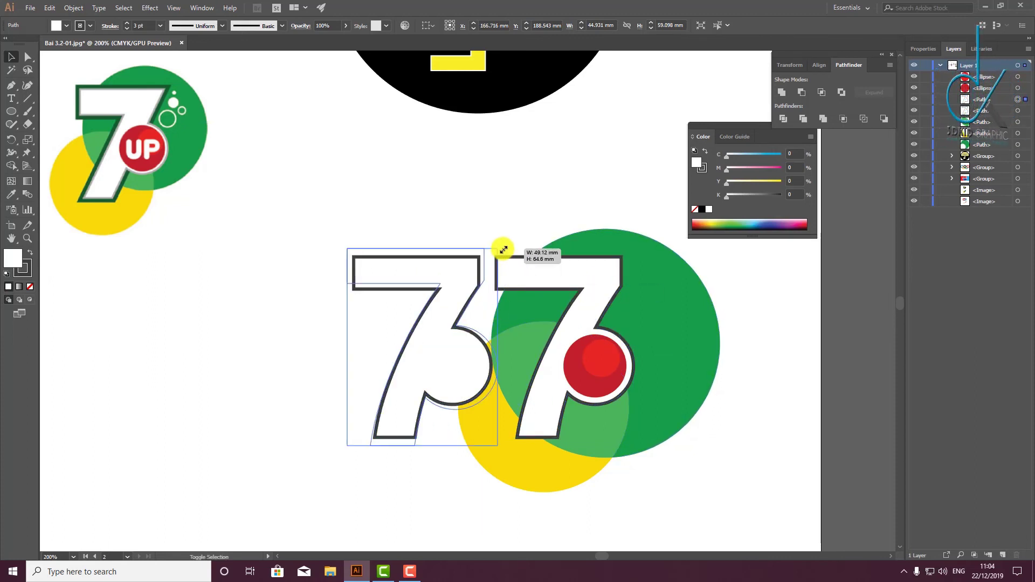
pyautogui.moveTo(491, 259); pyautogui.dragTo(485, 249)
pyautogui.moveTo(442, 302)
pyautogui.mouseDown()
pyautogui.moveTo(593, 301)
pyautogui.moveTo(452, 307)
pyautogui.mouseUp()
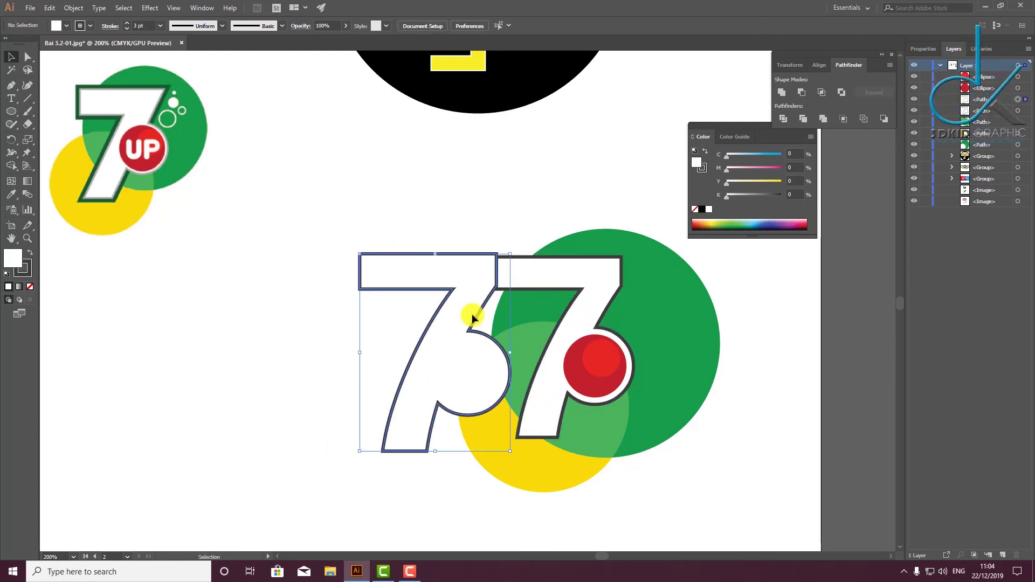
pyautogui.press('Delete')
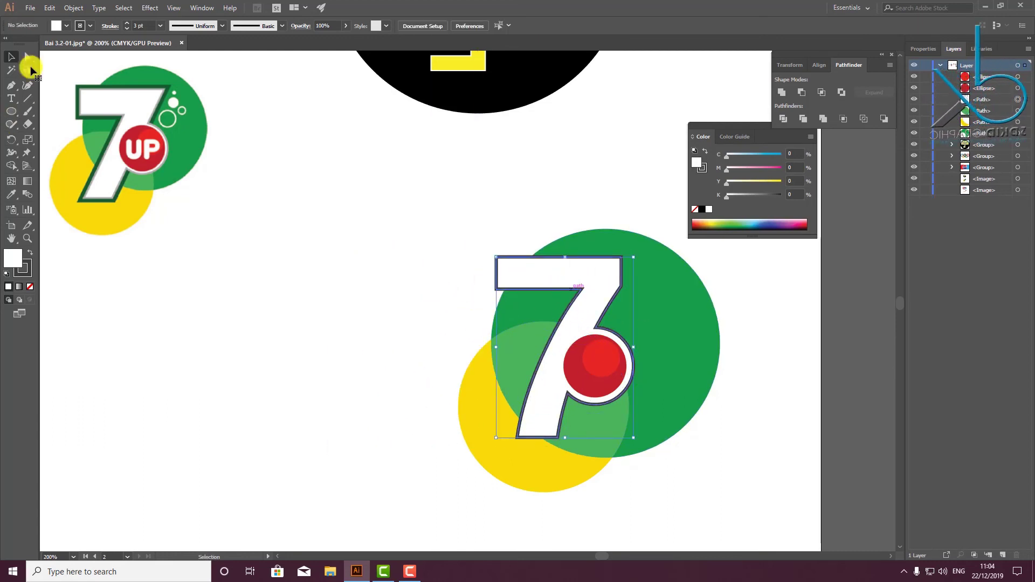
# Apply Outline Stroke to the white 7, then bring up the Offset Path settings
pyautogui.click(496, 220)
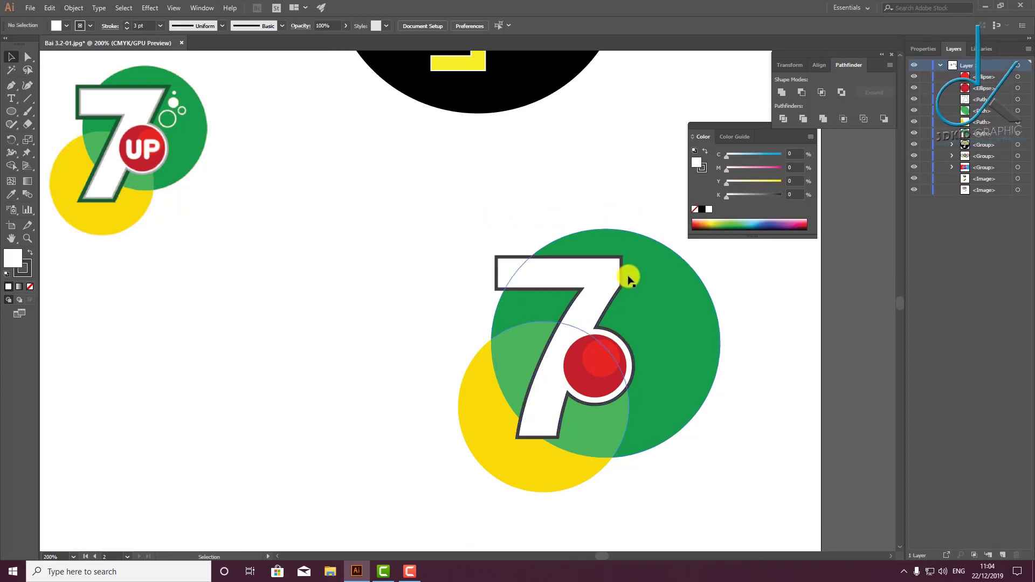
pyautogui.click(595, 328)
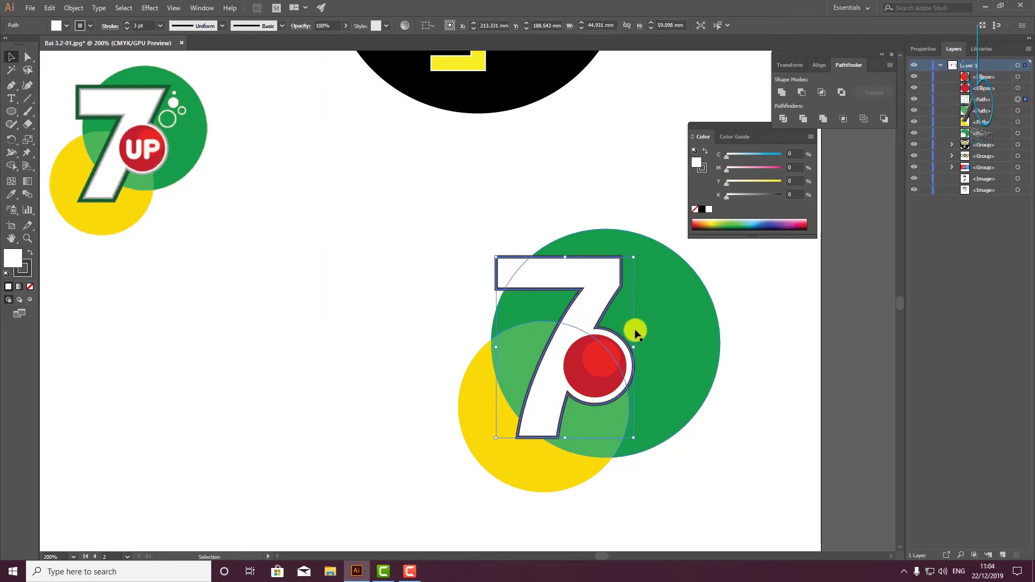
pyautogui.click(74, 8)
pyautogui.moveTo(89, 277)
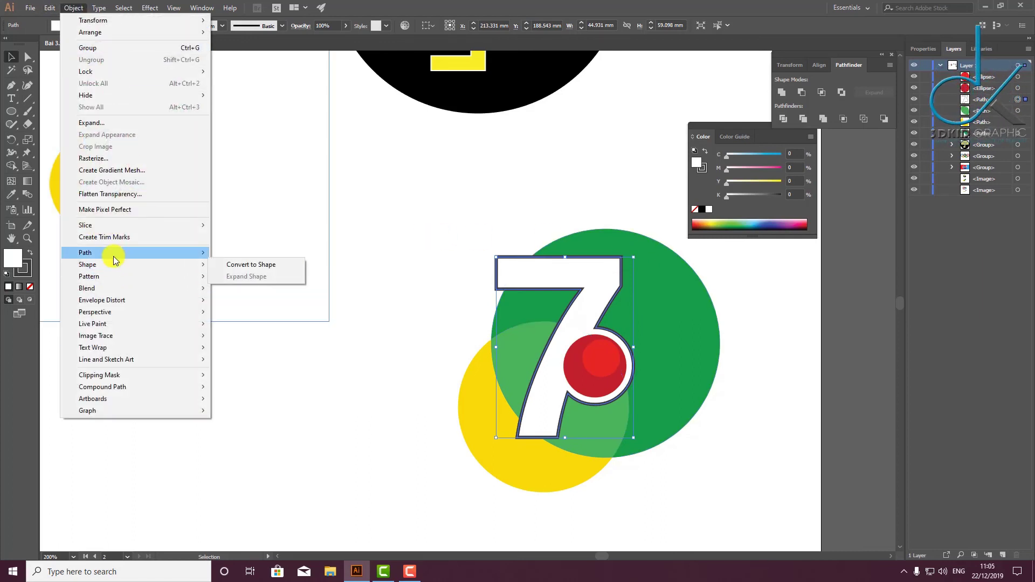
pyautogui.moveTo(85, 252)
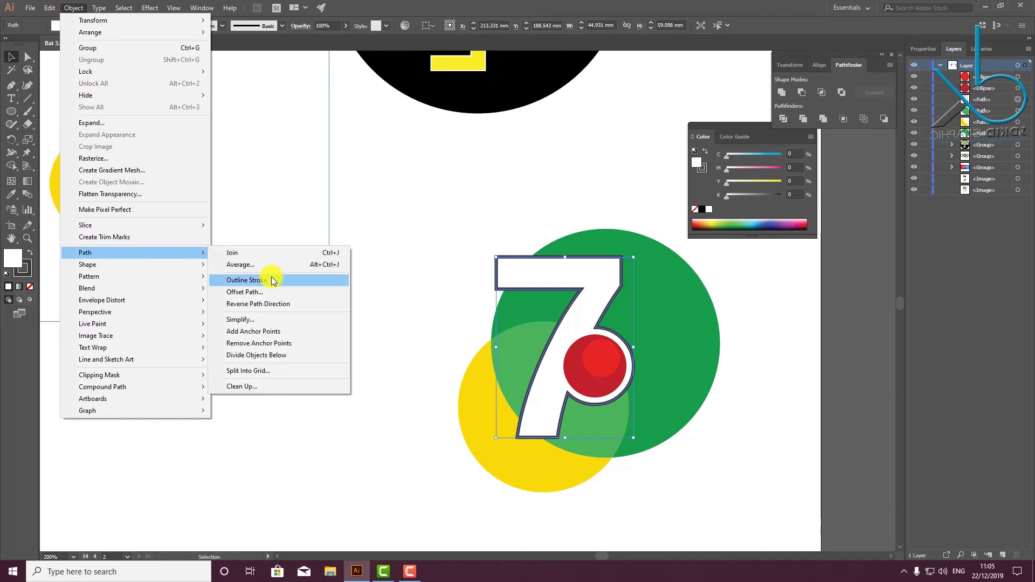
pyautogui.click(270, 279)
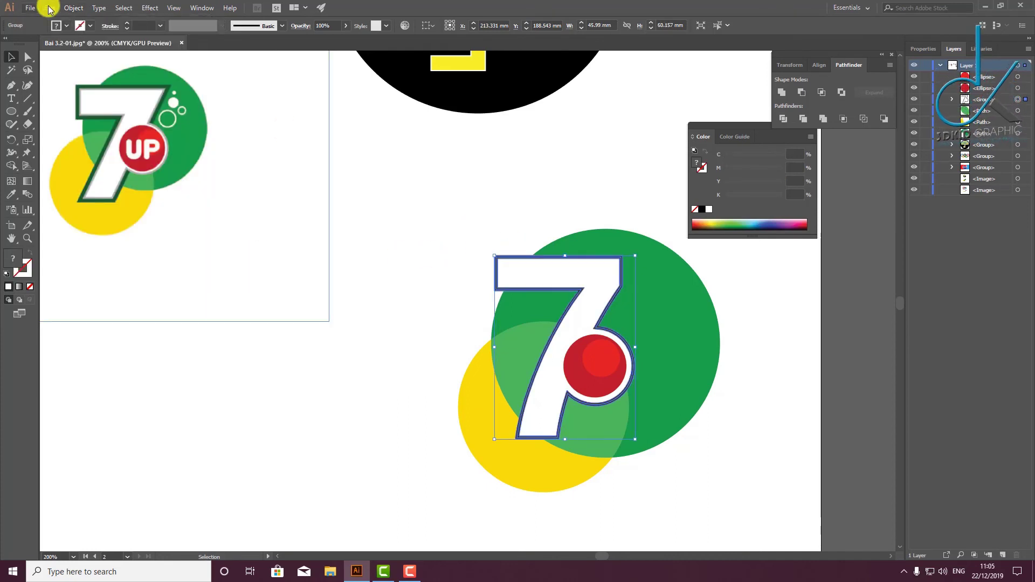
pyautogui.click(74, 8)
pyautogui.moveTo(85, 252)
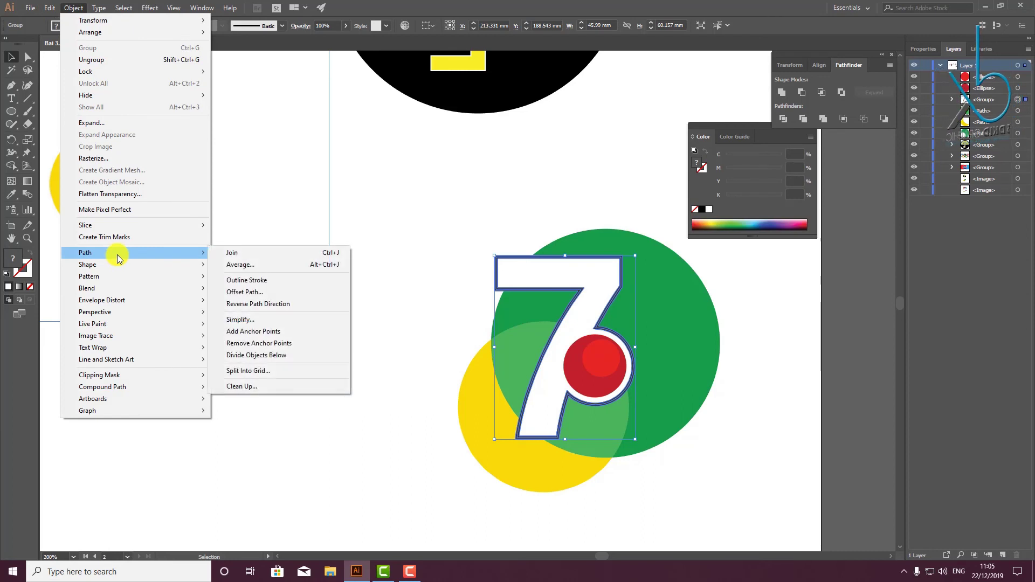
pyautogui.click(286, 292)
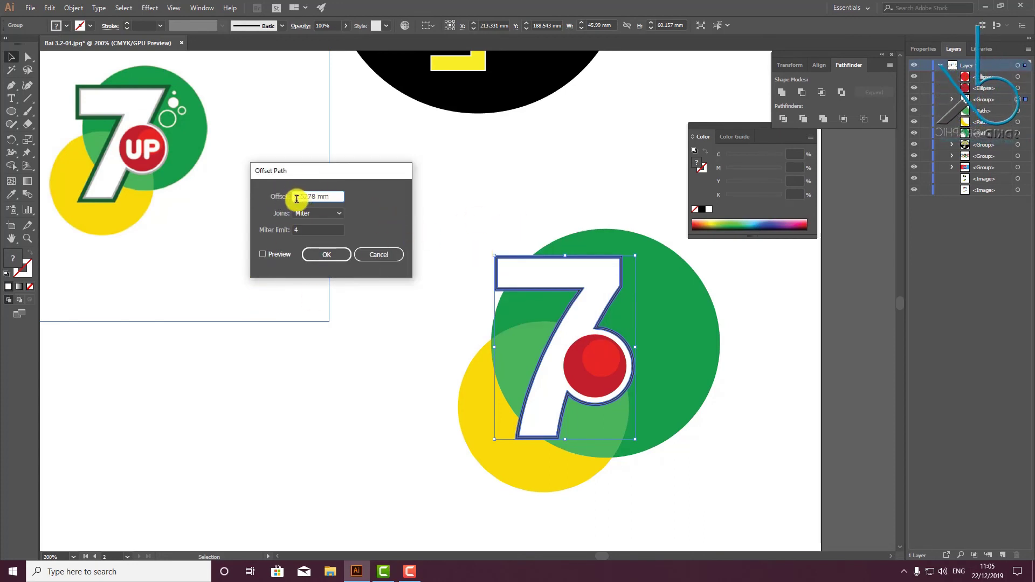
# Apply a 1 mm offset path around the 7 and reset it to white fill, black stroke
pyautogui.click(264, 255)
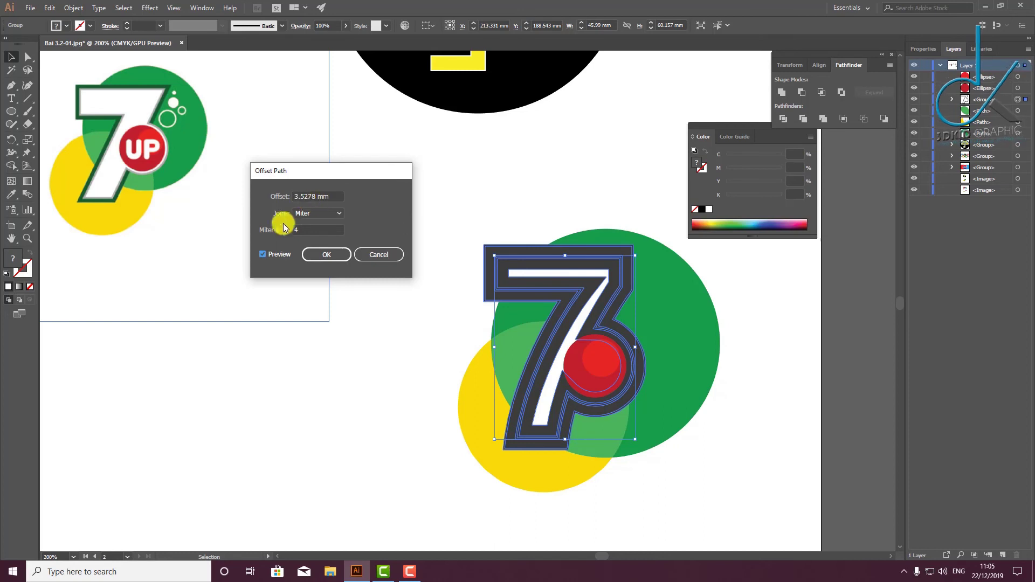
pyautogui.click(262, 256)
pyautogui.doubleClick(309, 196)
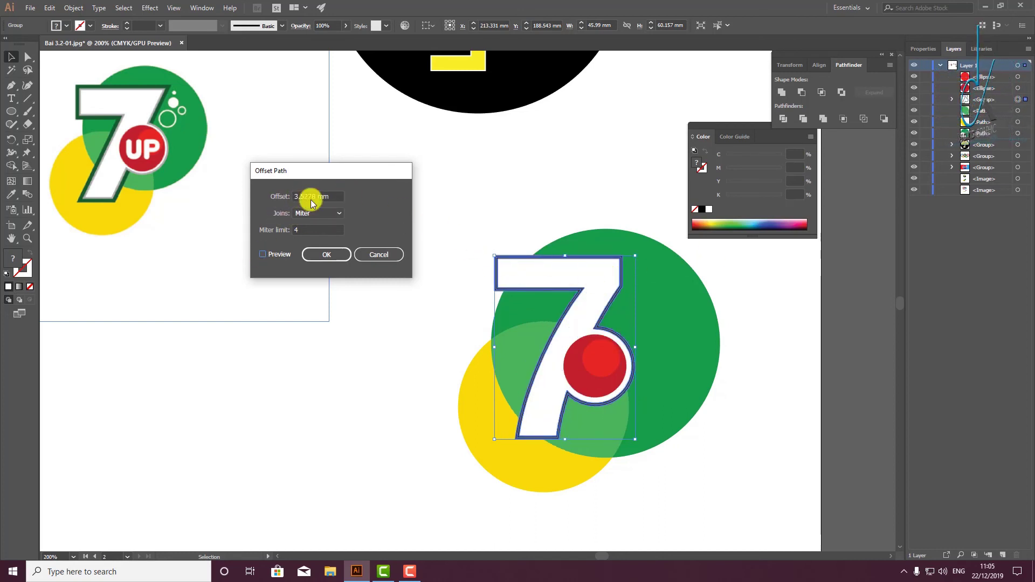
pyautogui.click(317, 196)
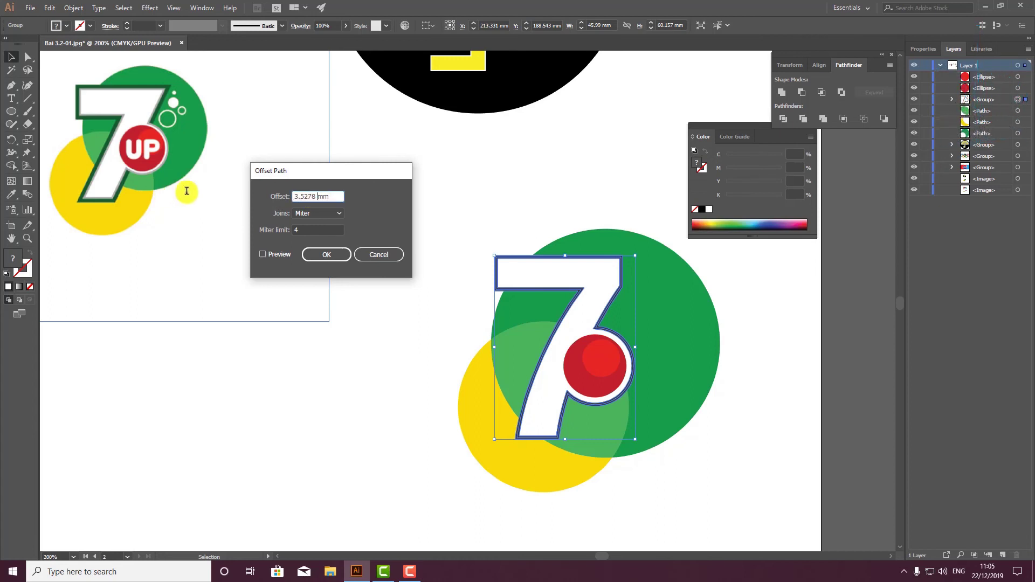
pyautogui.write('1mm')
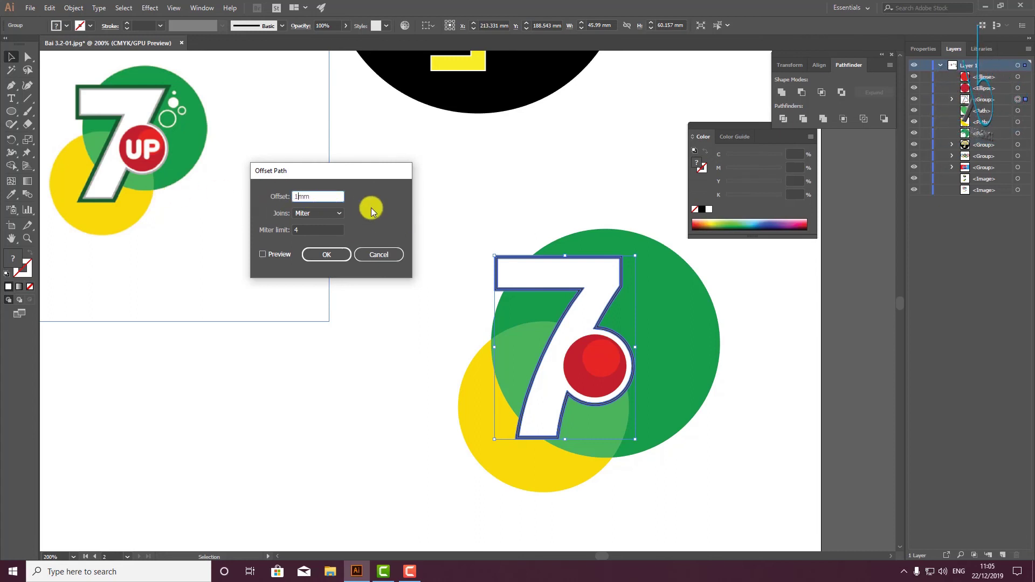
pyautogui.click(262, 256)
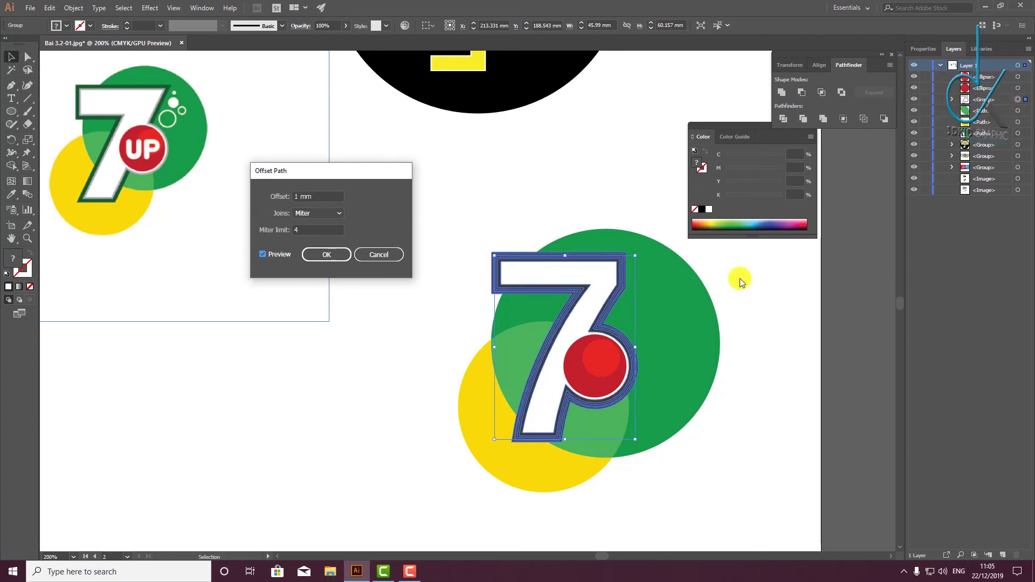
pyautogui.click(325, 254)
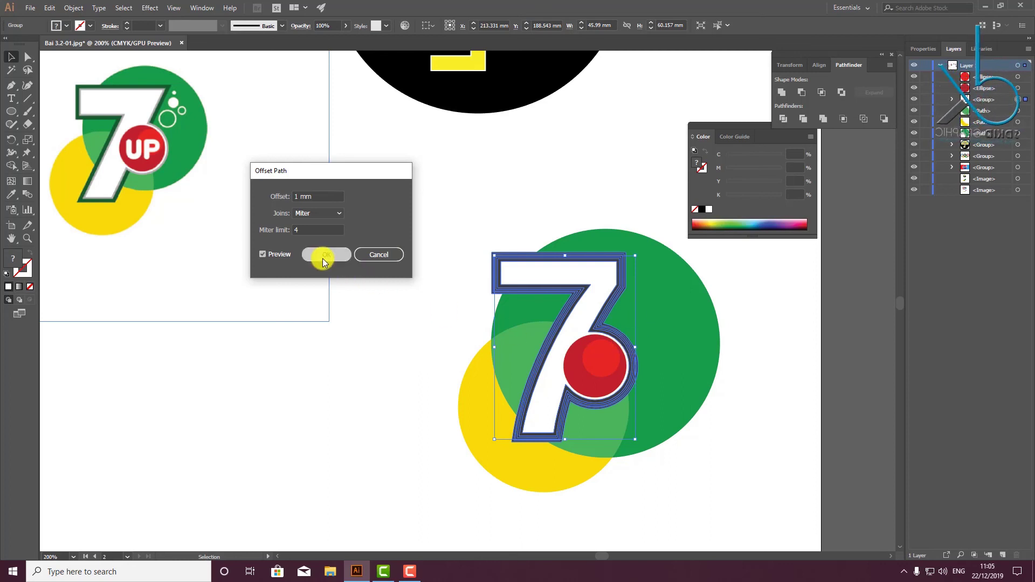
pyautogui.click(9, 276)
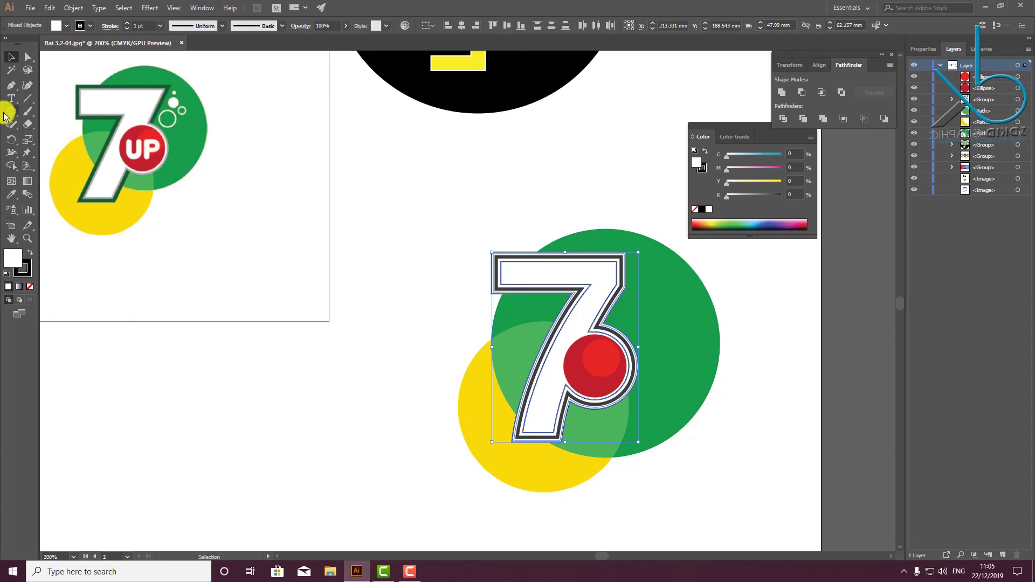
# Fill the offset outline with the reference's dark green and deselect to check it
pyautogui.click(11, 194)
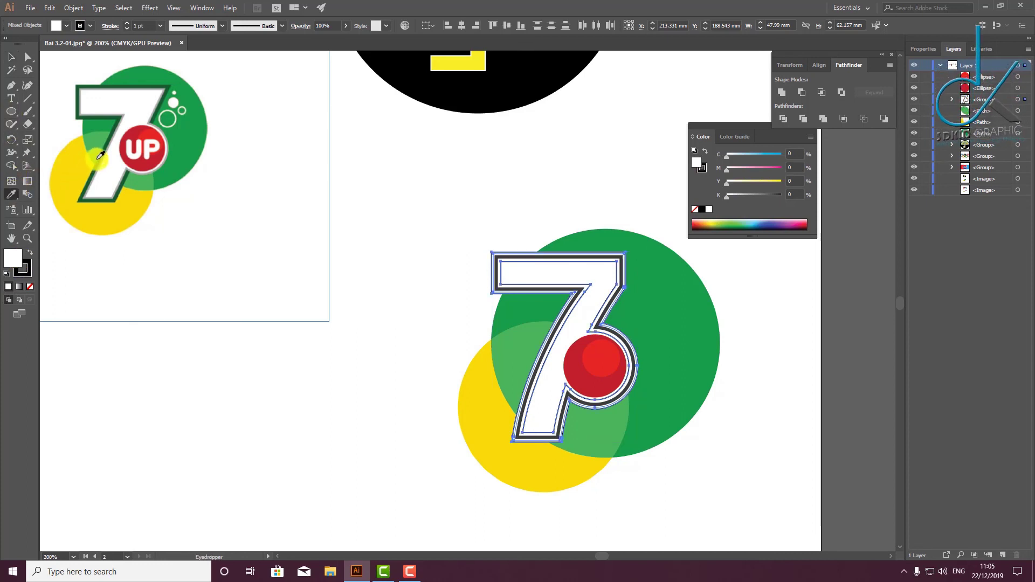
pyautogui.click(102, 157)
pyautogui.click(11, 56)
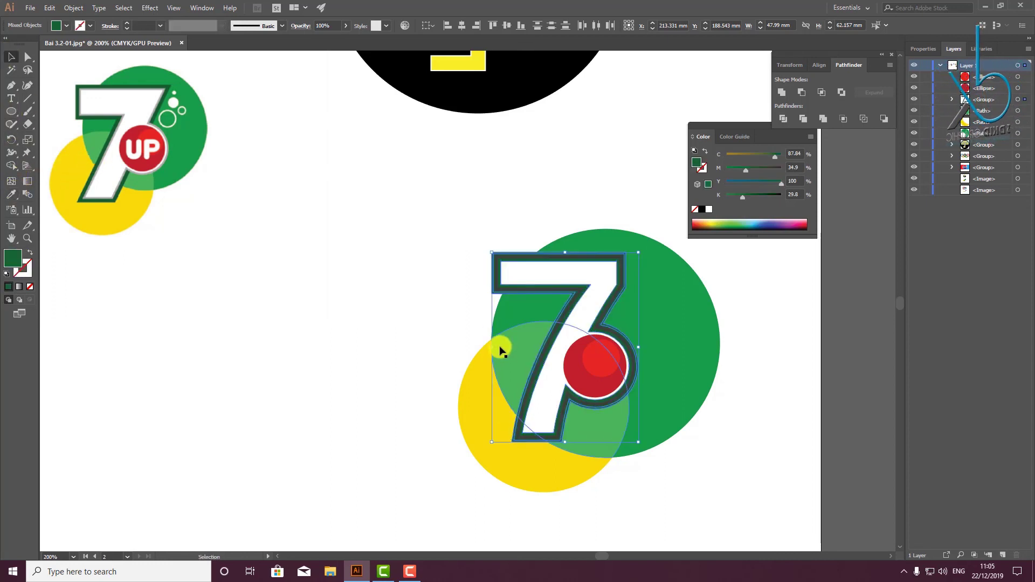
pyautogui.click(717, 429)
pyautogui.scroll(1, 628, 393)
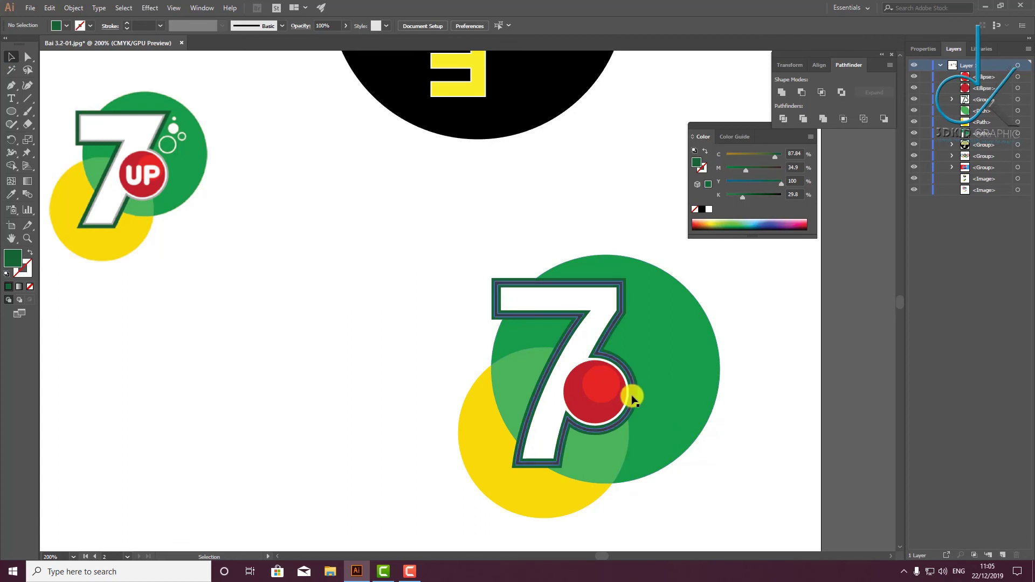
pyautogui.keyDown('alt'); pyautogui.scroll(4, 621, 360); pyautogui.keyUp('alt')
# Pick out the extra dark-green outline with Direct Selection and delete it
pyautogui.click(621, 360)
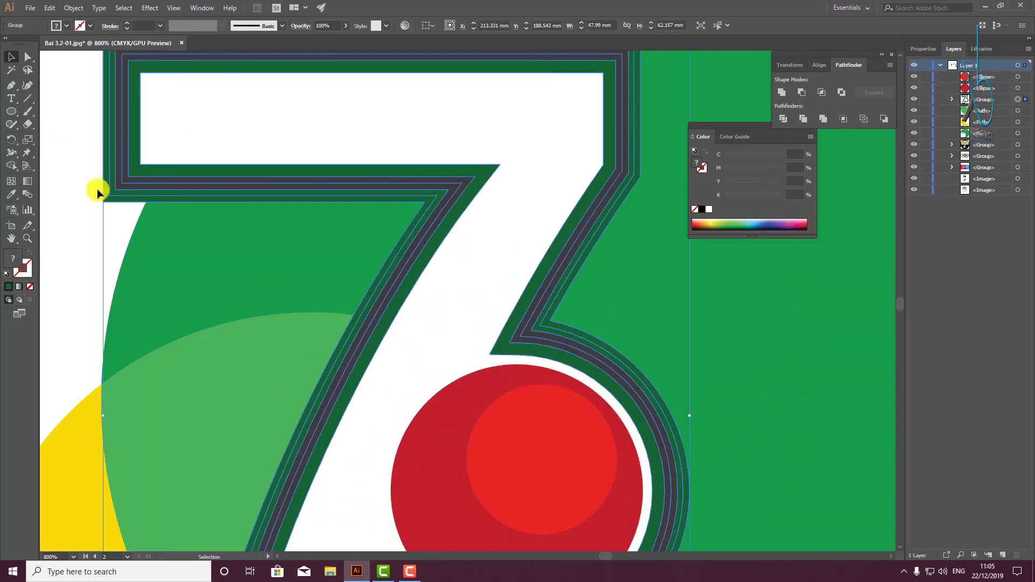
pyautogui.click(28, 57)
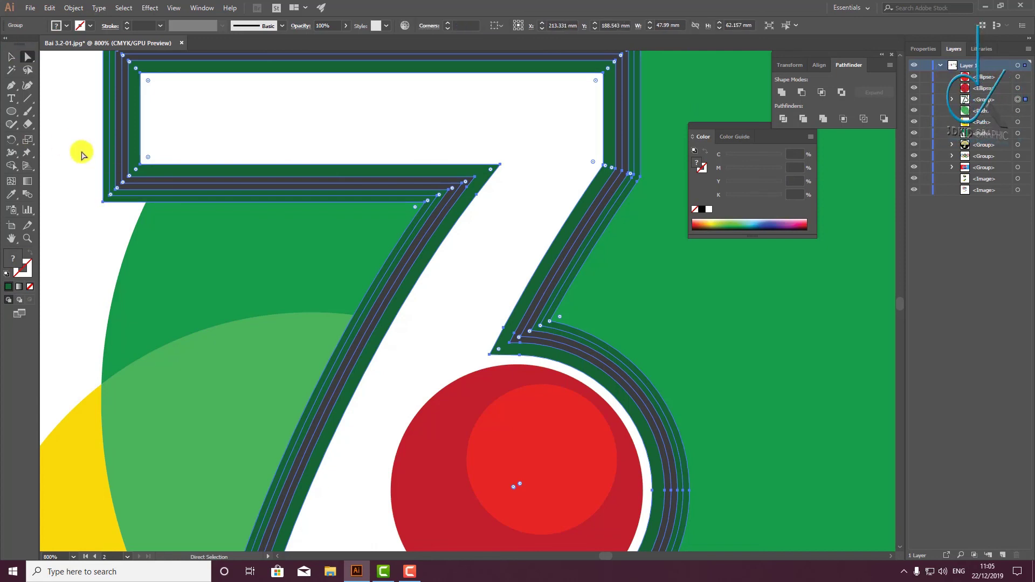
pyautogui.click(105, 142)
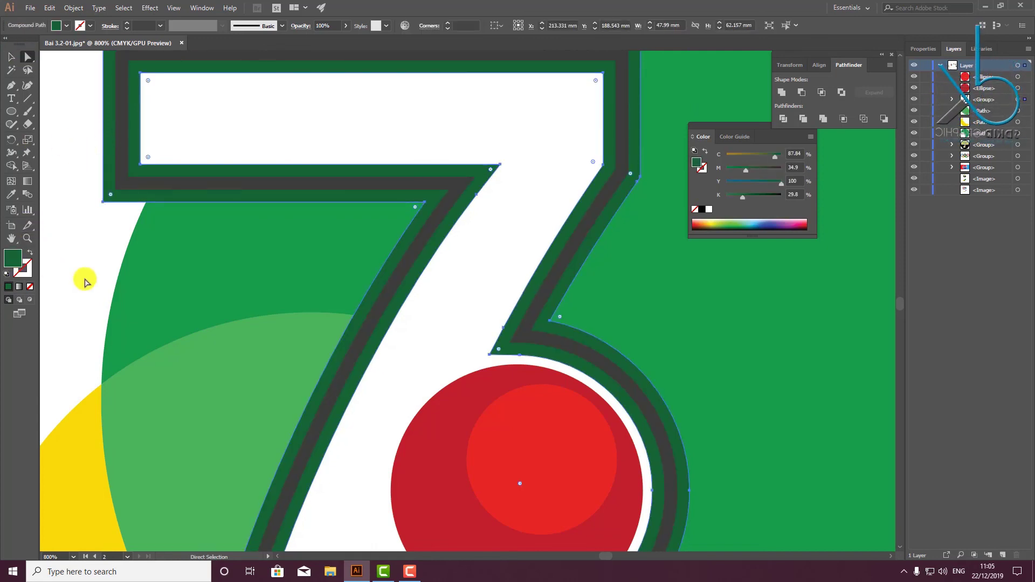
pyautogui.scroll(-1, 183, 296)
pyautogui.scroll(-1, 200, 298)
pyautogui.scroll(-1, 287, 289)
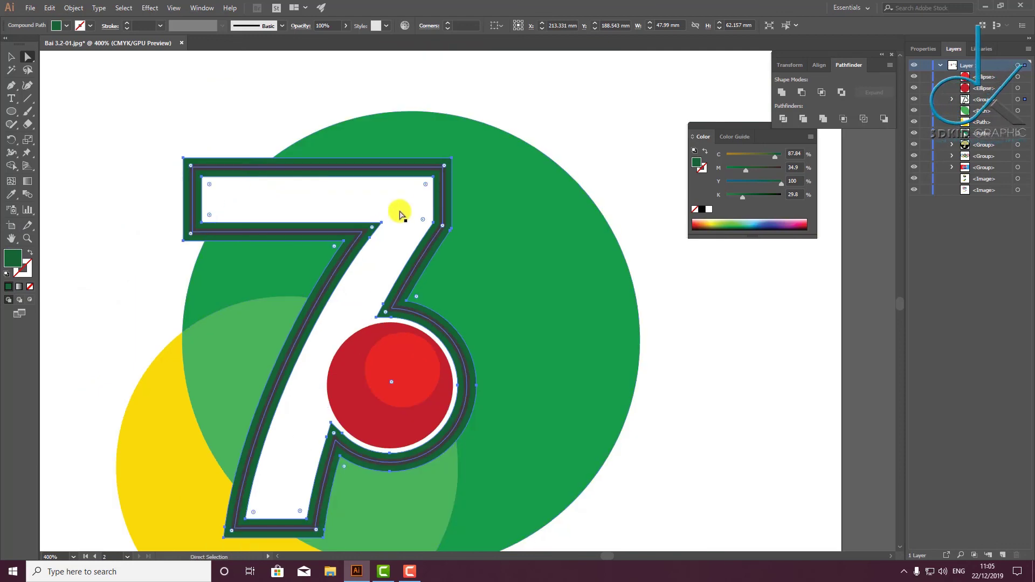
pyautogui.moveTo(450, 213); pyautogui.dragTo(624, 226)
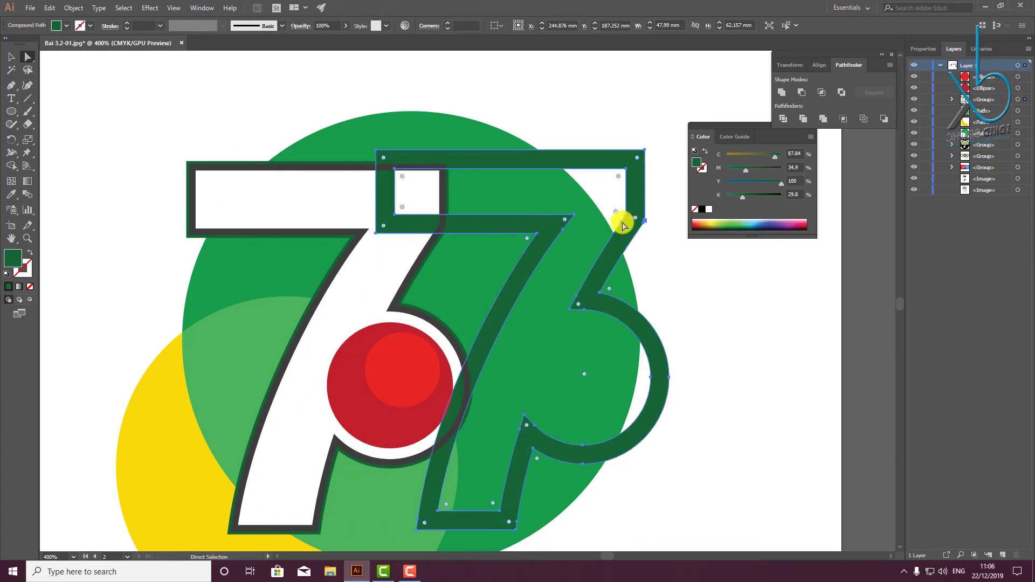
pyautogui.press('Delete')
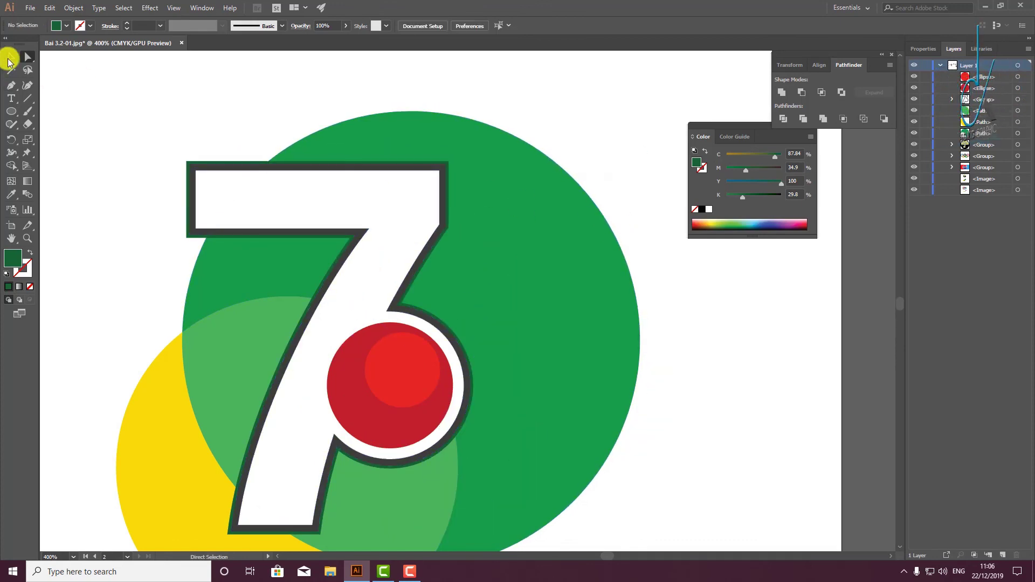
pyautogui.click(12, 56)
pyautogui.click(320, 186)
# Type 'up', enlarge it, change it to UPPERCASE and place it on the red circle
pyautogui.scroll(-4, 347, 191)
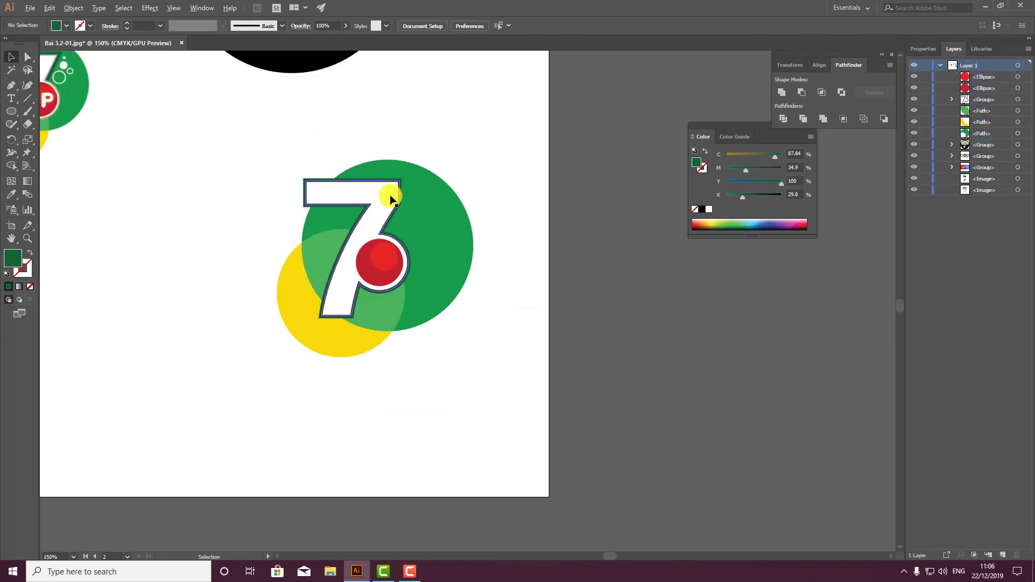
pyautogui.scroll(-1, 388, 272)
pyautogui.scroll(2, 165, 253)
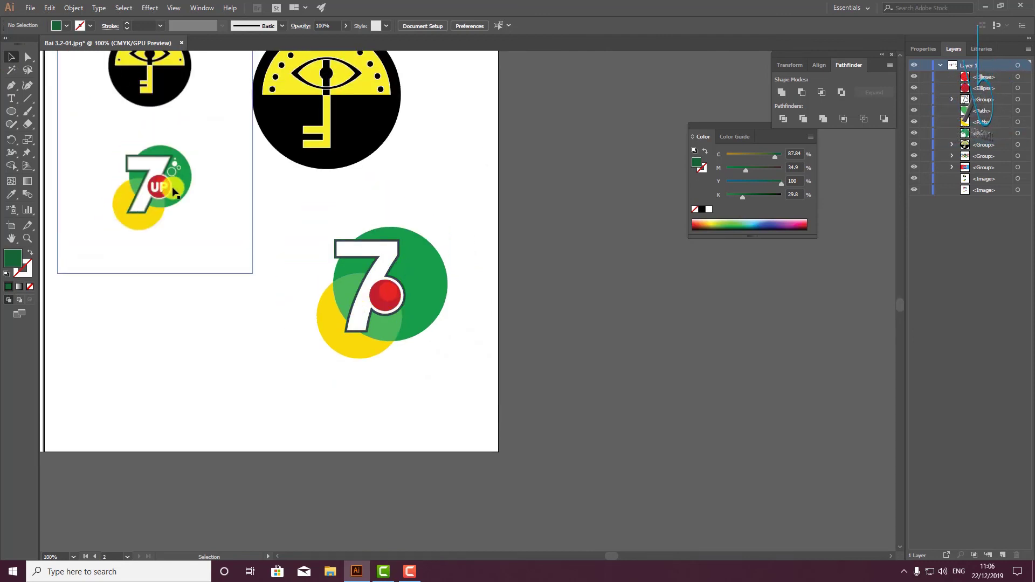
pyautogui.click(11, 98)
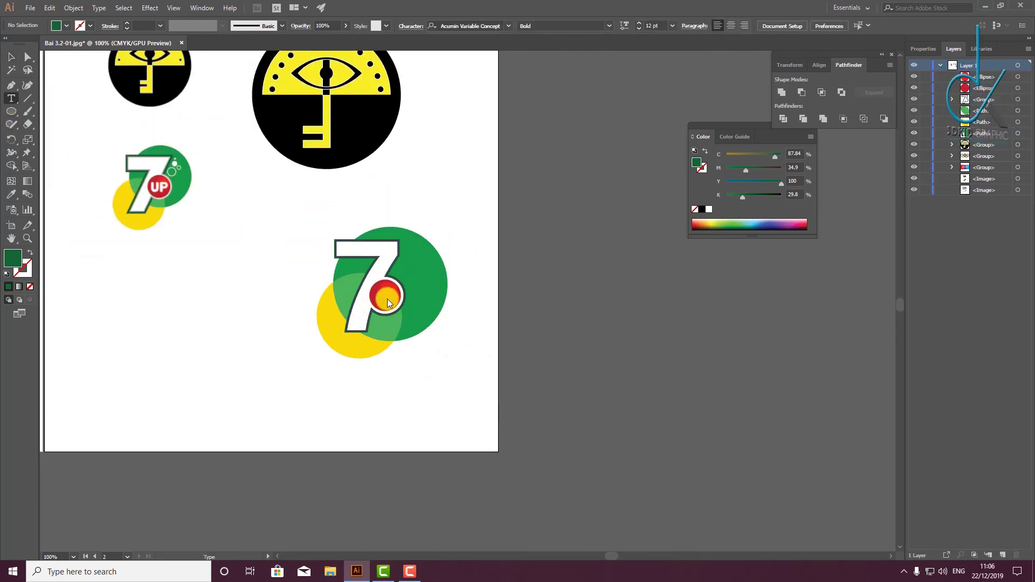
pyautogui.click(525, 369)
pyautogui.write('up')
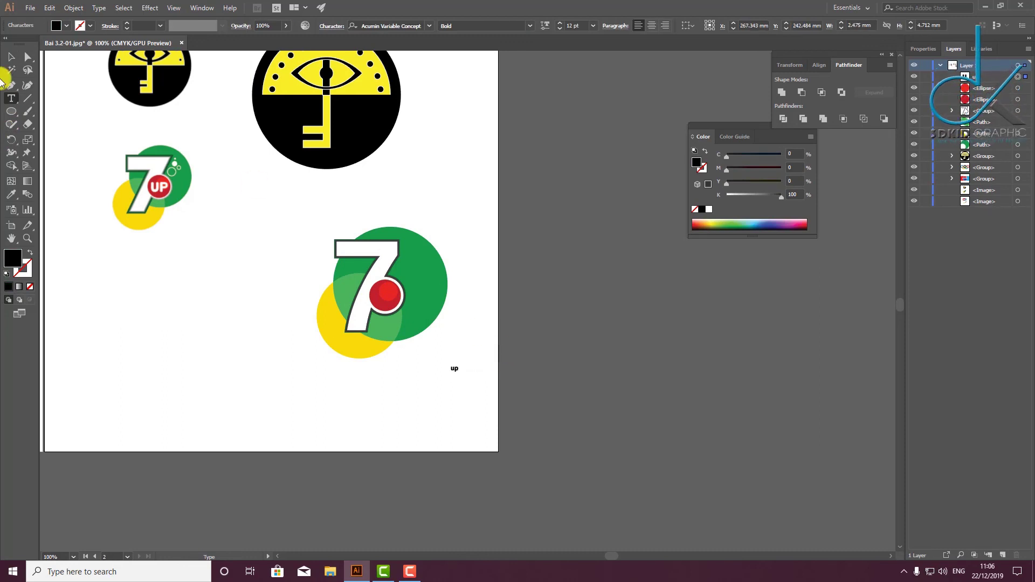
pyautogui.click(11, 57)
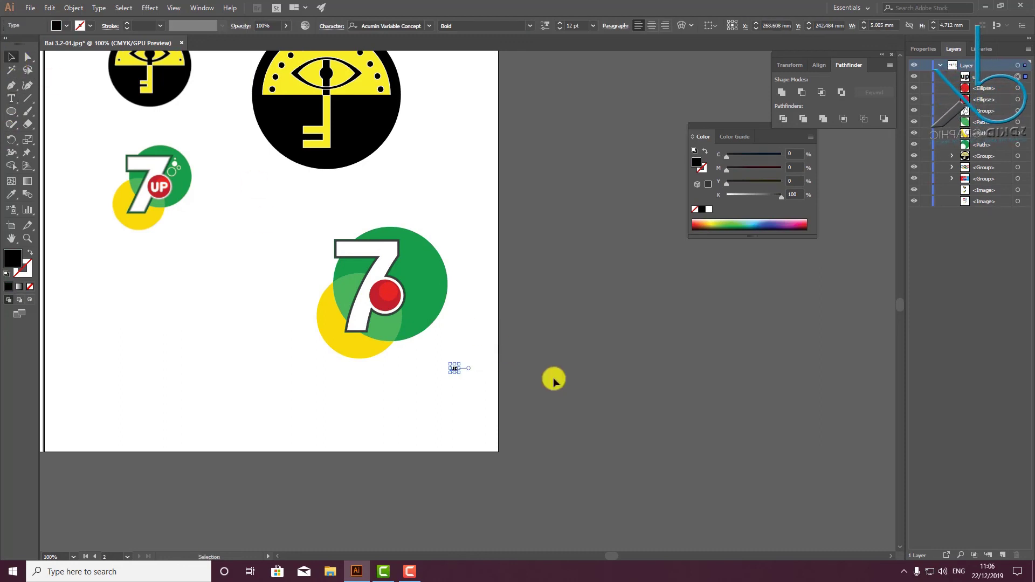
pyautogui.moveTo(462, 363); pyautogui.dragTo(499, 344)
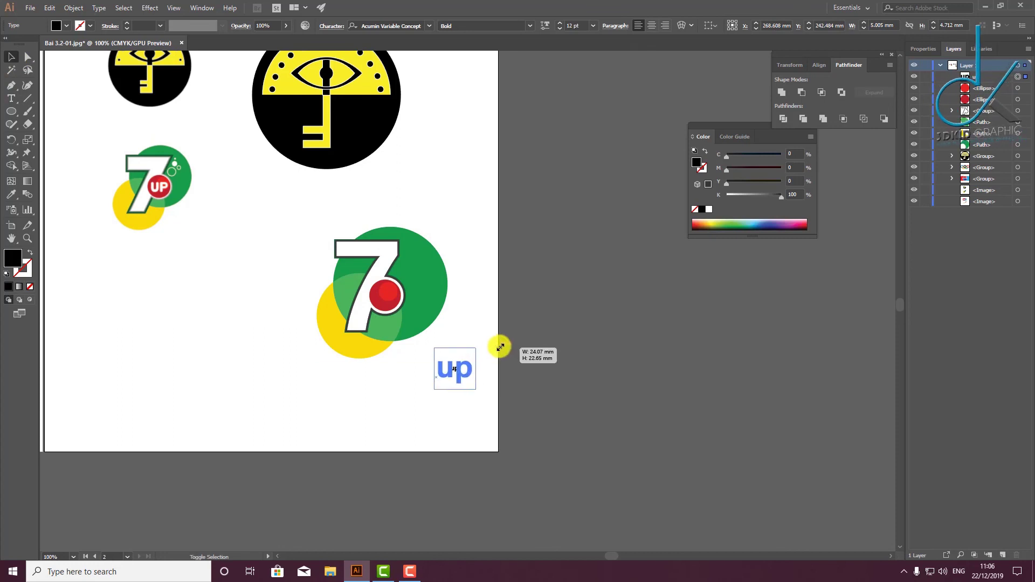
pyautogui.click(99, 8)
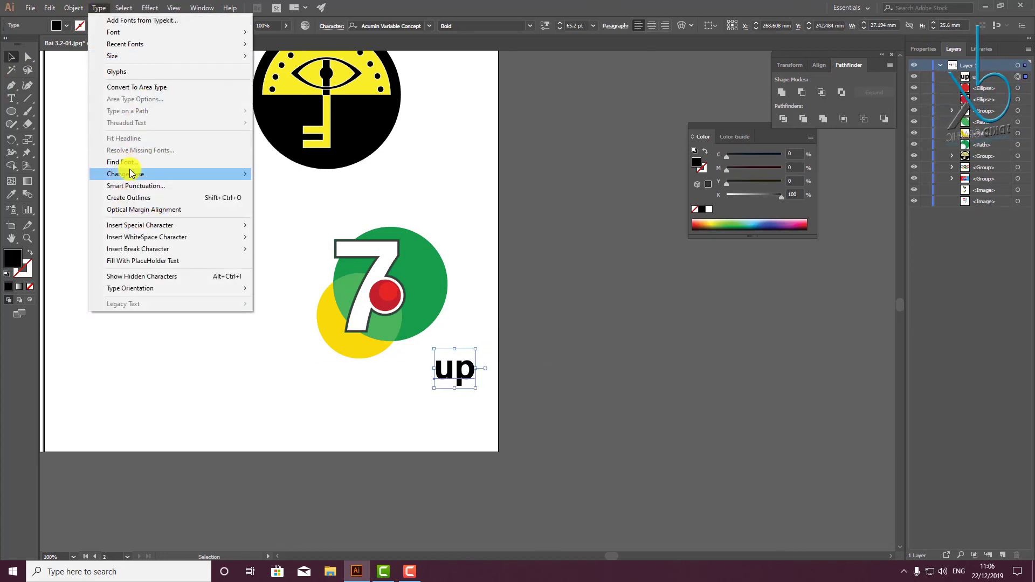
pyautogui.click(286, 174)
pyautogui.moveTo(471, 360)
pyautogui.mouseDown()
pyautogui.moveTo(400, 286)
pyautogui.moveTo(369, 297)
pyautogui.moveTo(410, 300)
pyautogui.mouseUp()
# Make the UP lettering white with no stroke
pyautogui.scroll(1, 369, 297)
pyautogui.scroll(3, 370, 297)
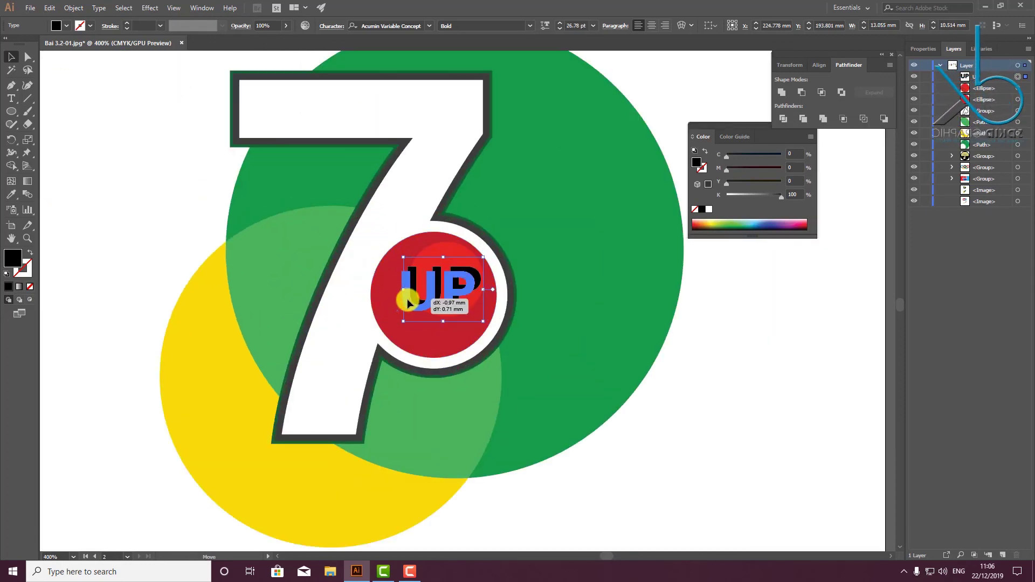
pyautogui.doubleClick(17, 264)
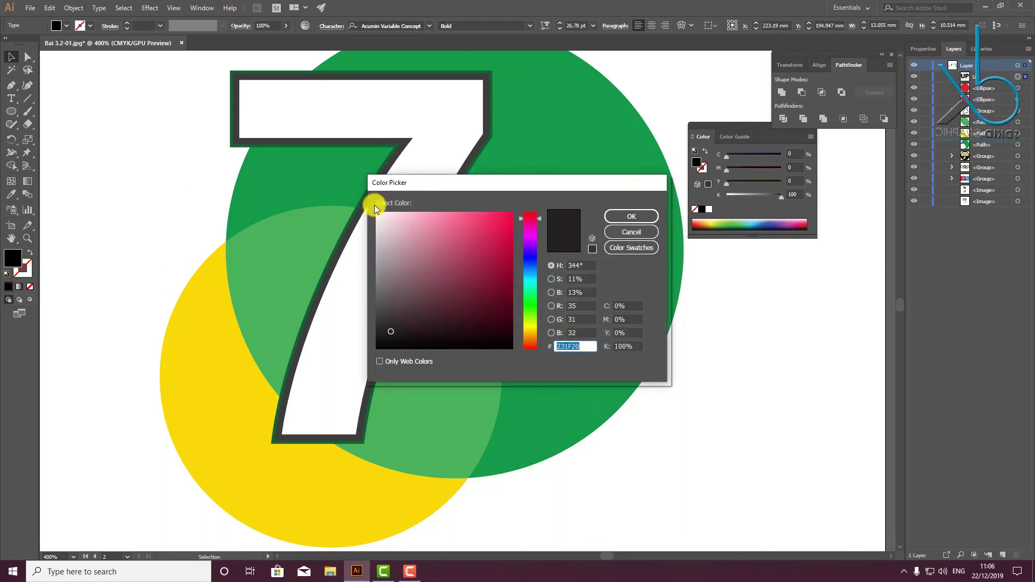
pyautogui.click(426, 273)
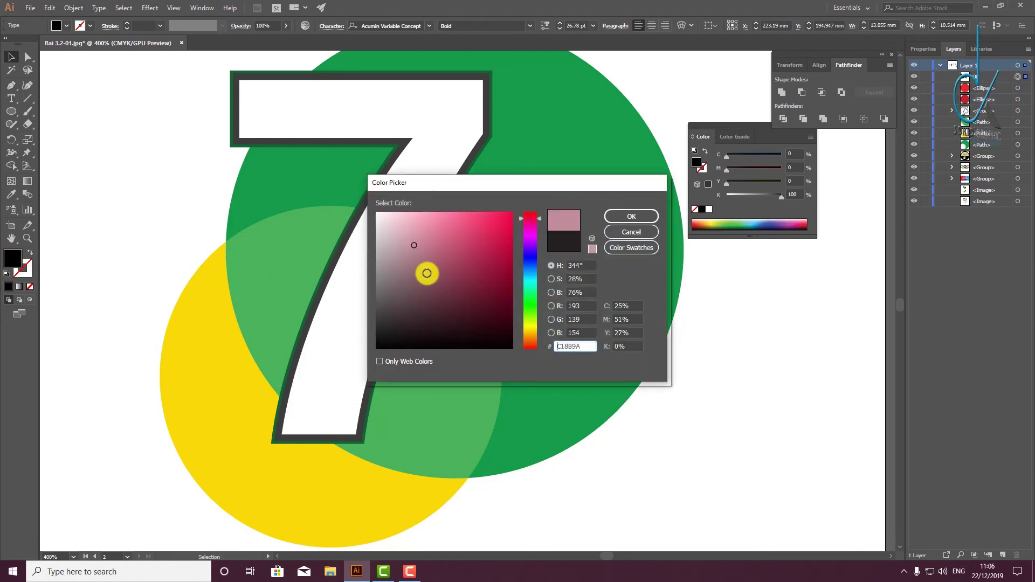
pyautogui.click(632, 231)
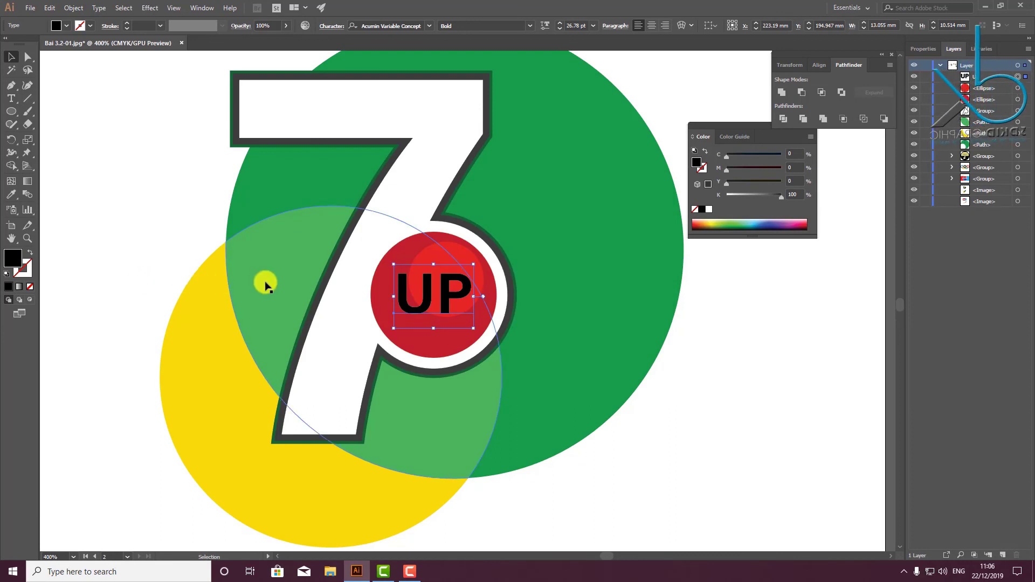
pyautogui.press('d')
pyautogui.click(24, 268)
pyautogui.click(30, 286)
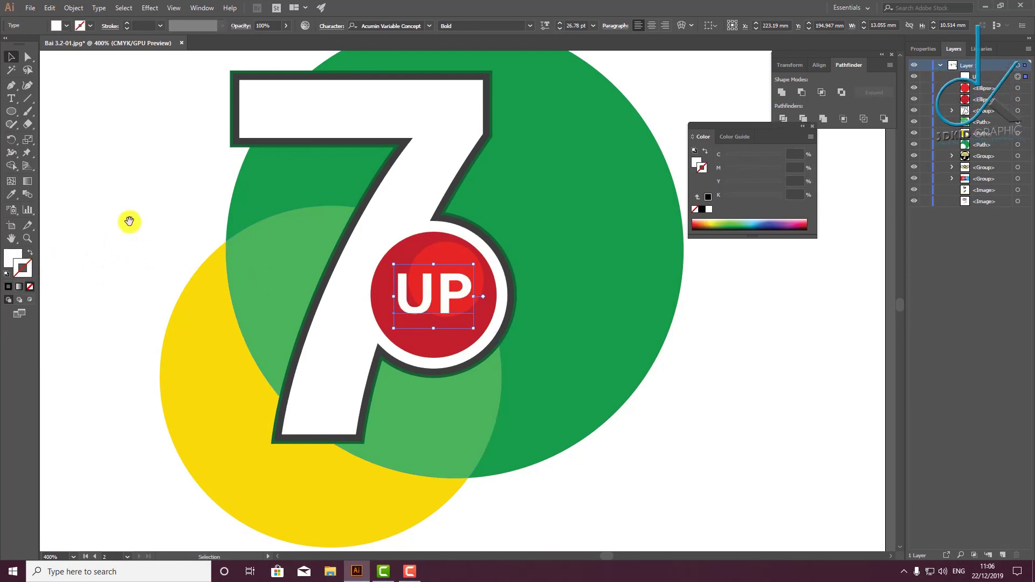
pyautogui.scroll(-1, 215, 237)
pyautogui.scroll(-1, 291, 248)
pyautogui.scroll(-1, 290, 248)
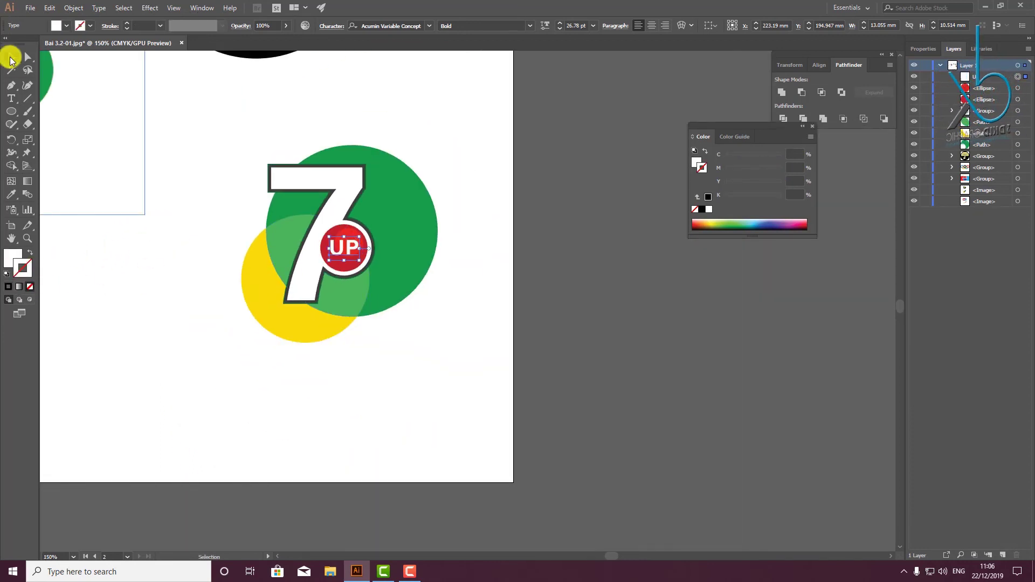
pyautogui.scroll(-2, 270, 243)
pyautogui.moveTo(214, 161); pyautogui.dragTo(243, 236)
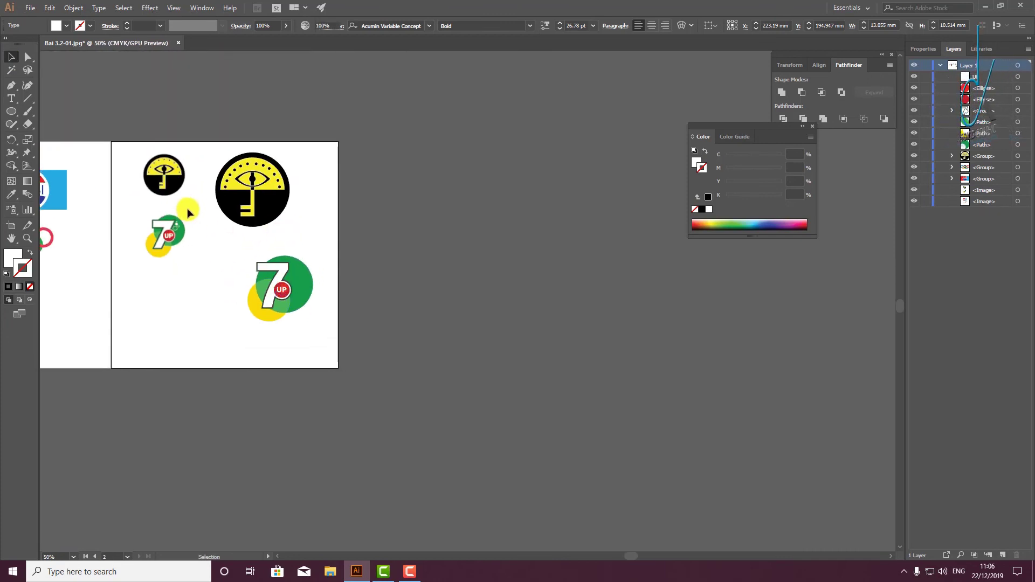
# Draw small white bubbles on the green disc, turning two into hollow white rings
pyautogui.scroll(2, 218, 224)
pyautogui.click(11, 111)
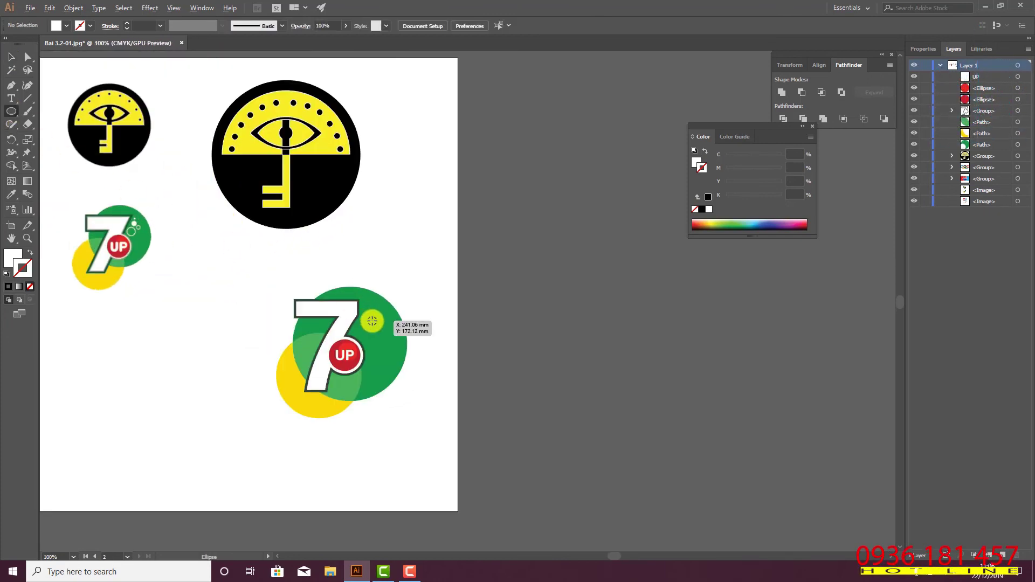
pyautogui.moveTo(372, 321)
pyautogui.mouseDown()
pyautogui.moveTo(380, 329)
pyautogui.moveTo(377, 310)
pyautogui.moveTo(373, 345)
pyautogui.moveTo(382, 323)
pyautogui.mouseUp()
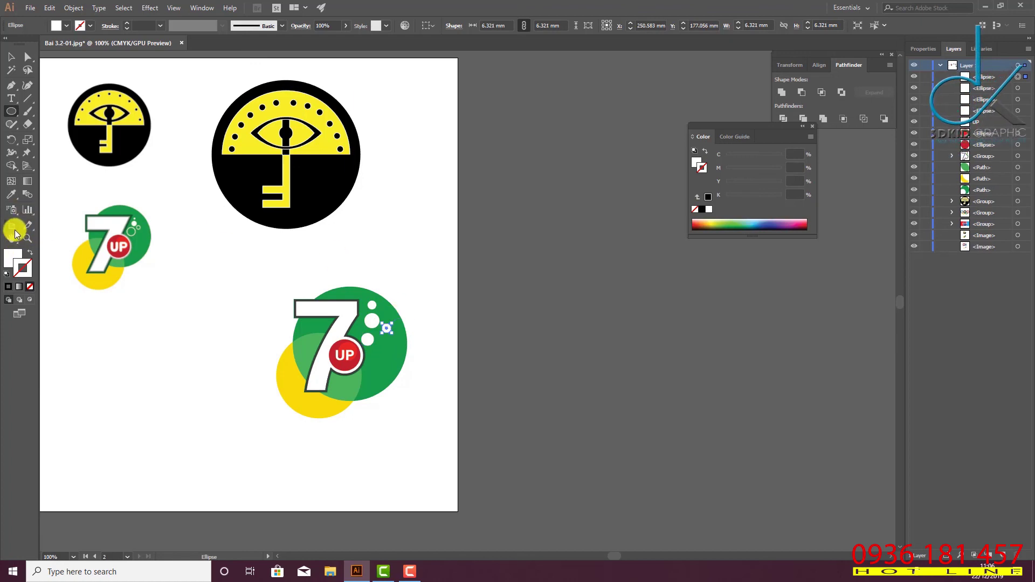
pyautogui.click(30, 256)
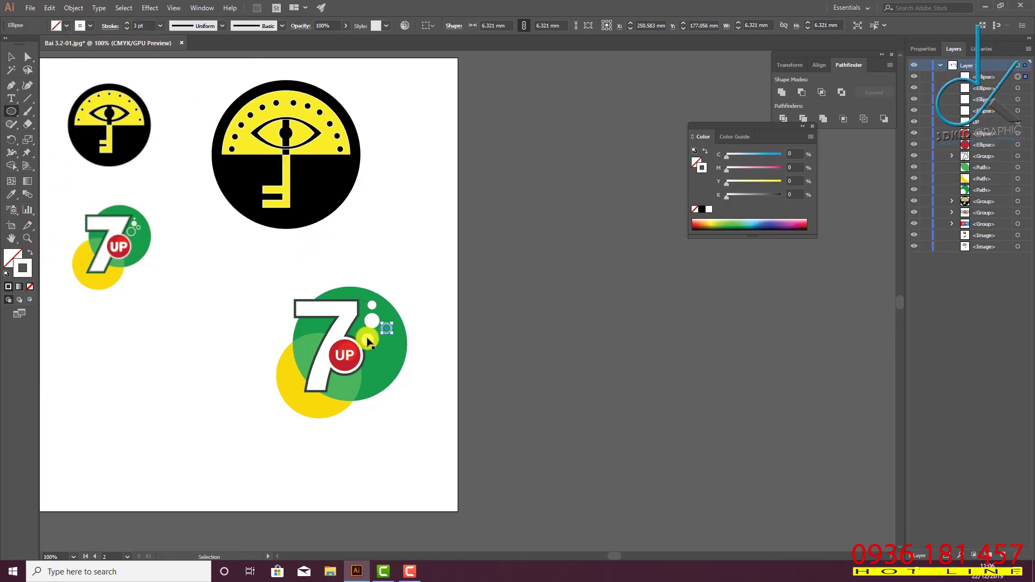
pyautogui.keyDown('ctrl'); pyautogui.click(368, 338); pyautogui.keyUp('ctrl')
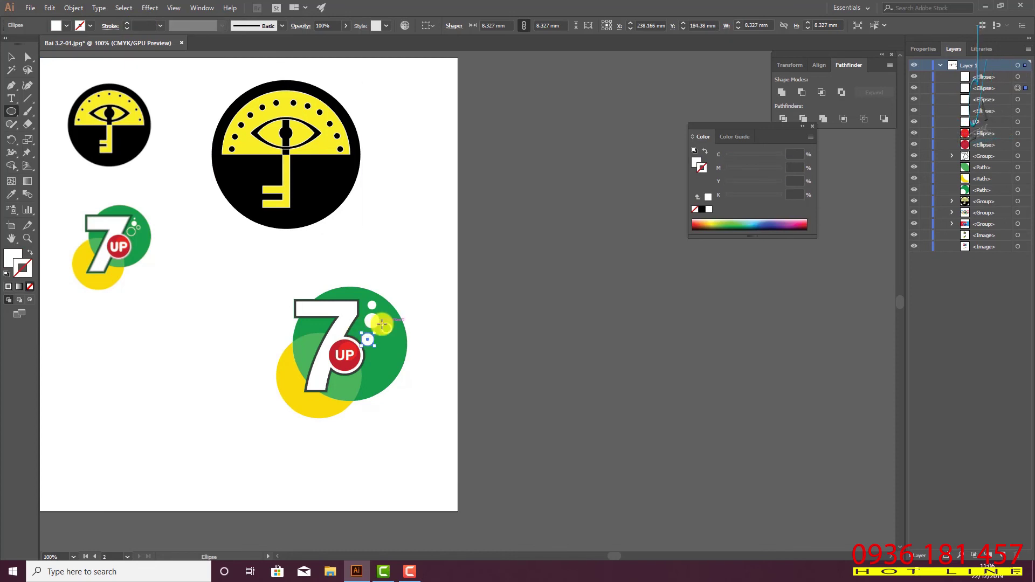
pyautogui.click(30, 253)
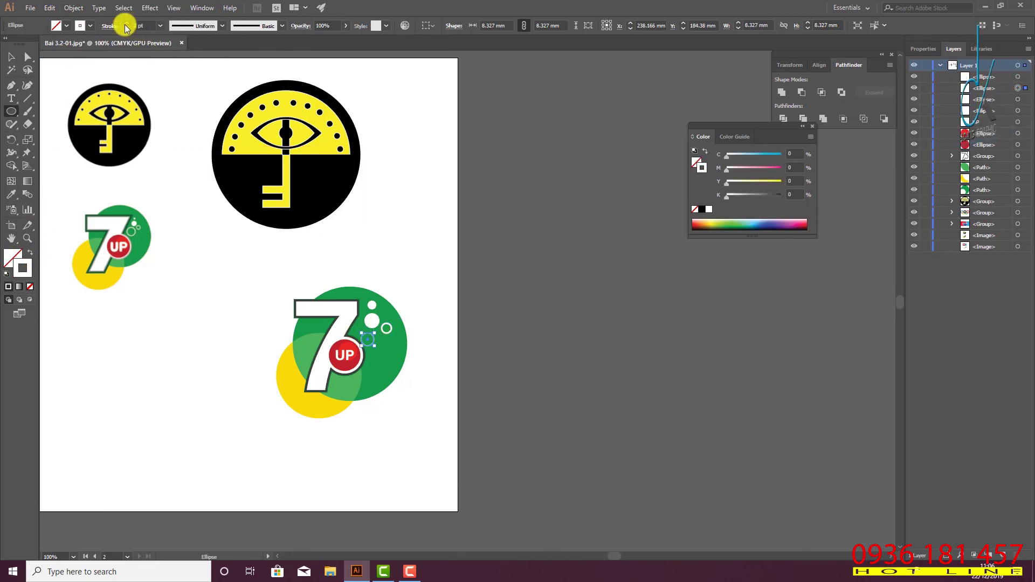
# Marquee-select all the pieces of the new 7UP logo
pyautogui.click(12, 57)
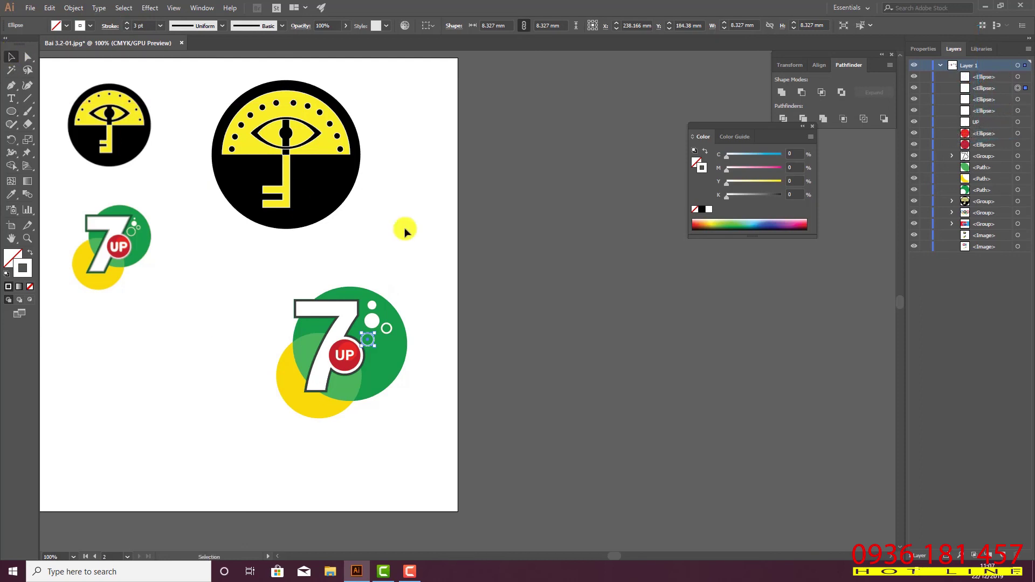
pyautogui.hotkey('ctrl', '-')
pyautogui.hotkey('ctrl', '-')
pyautogui.moveTo(323, 323); pyautogui.dragTo(422, 402)
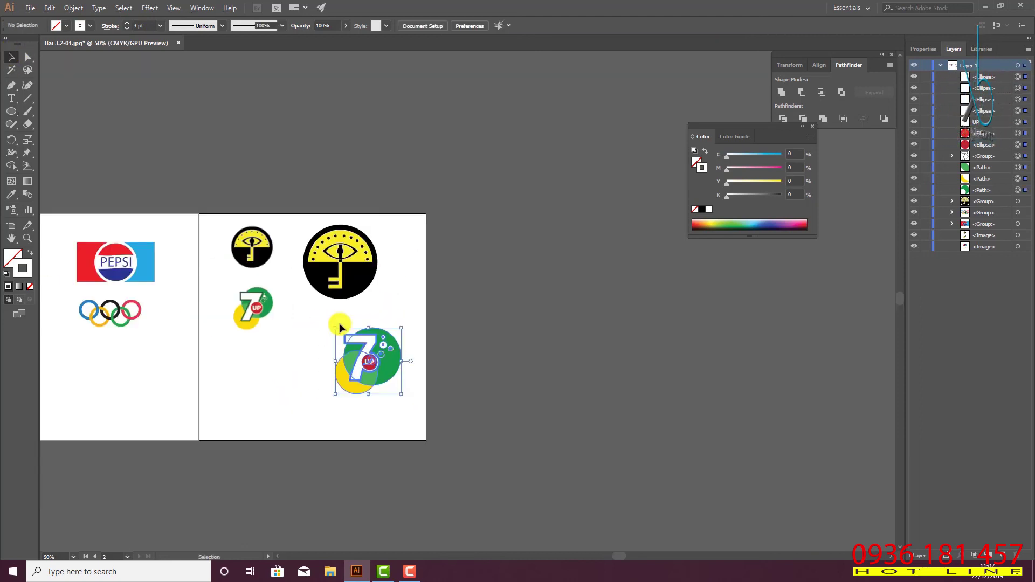
# Move the grouped 7UP logo slightly up and left, then pan to show all reference artboards
pyautogui.click(397, 289)
pyautogui.moveTo(372, 355)
pyautogui.mouseDown()
pyautogui.moveTo(345, 347)
pyautogui.moveTo(364, 343)
pyautogui.mouseUp()
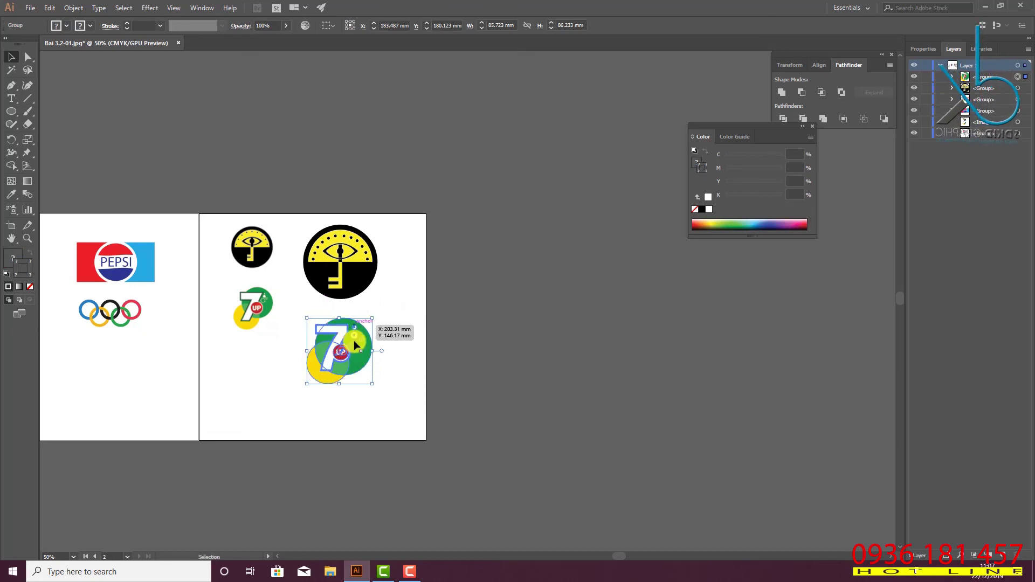
pyautogui.scroll(2, 364, 343)
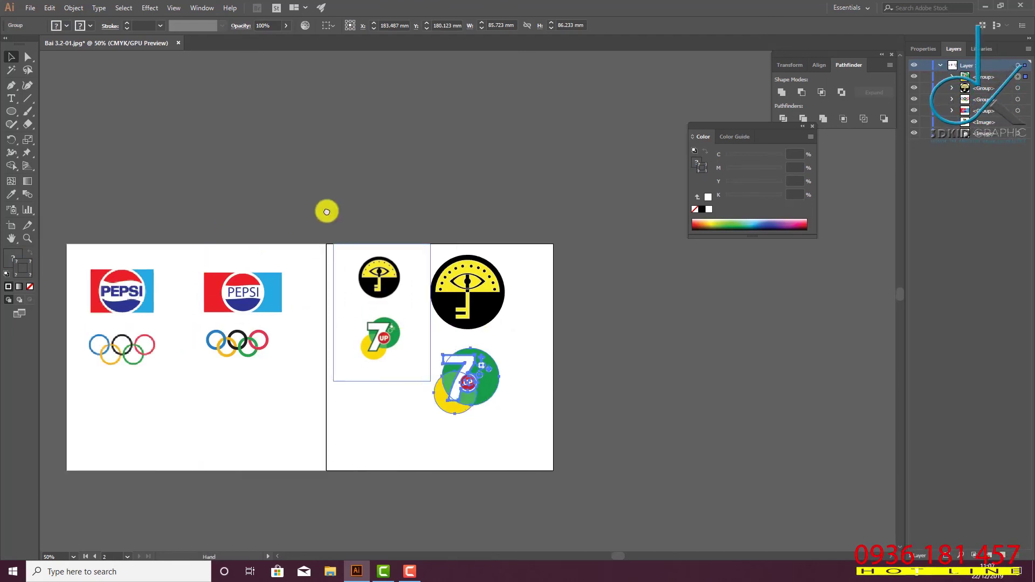
pyautogui.moveTo(326, 212); pyautogui.dragTo(342, 108)
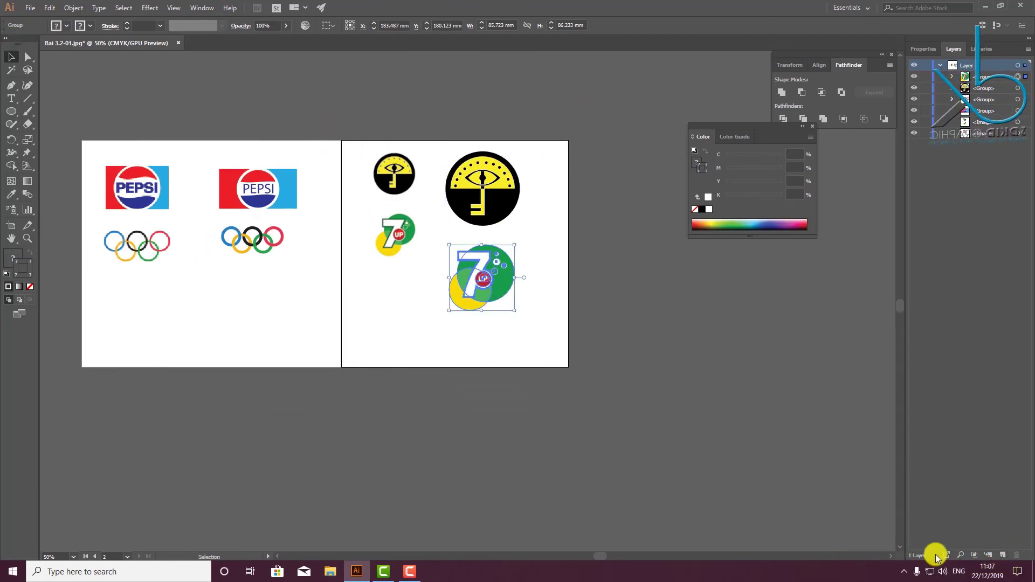